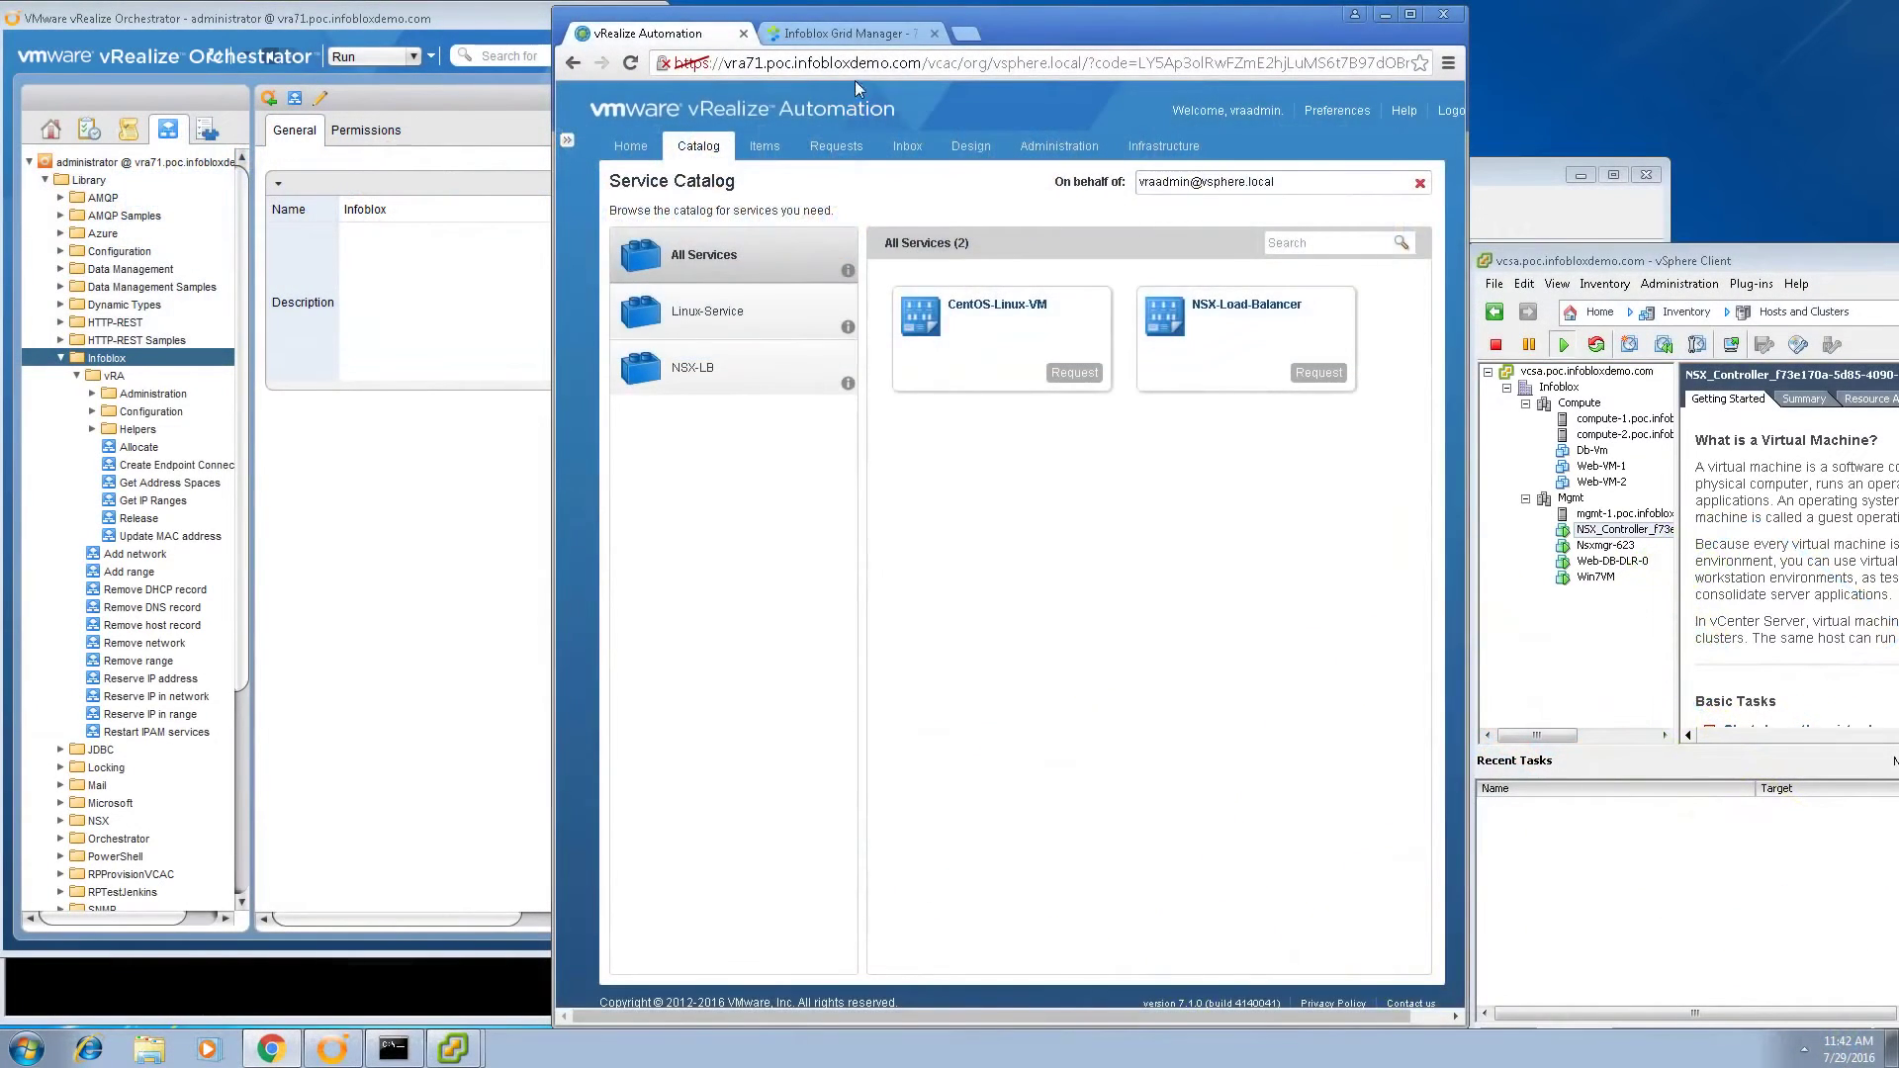
# View the Infoblox IPAM address list for 10.10.10.0/24, then return to the vRA Service Catalog.
pyautogui.click(859, 39)
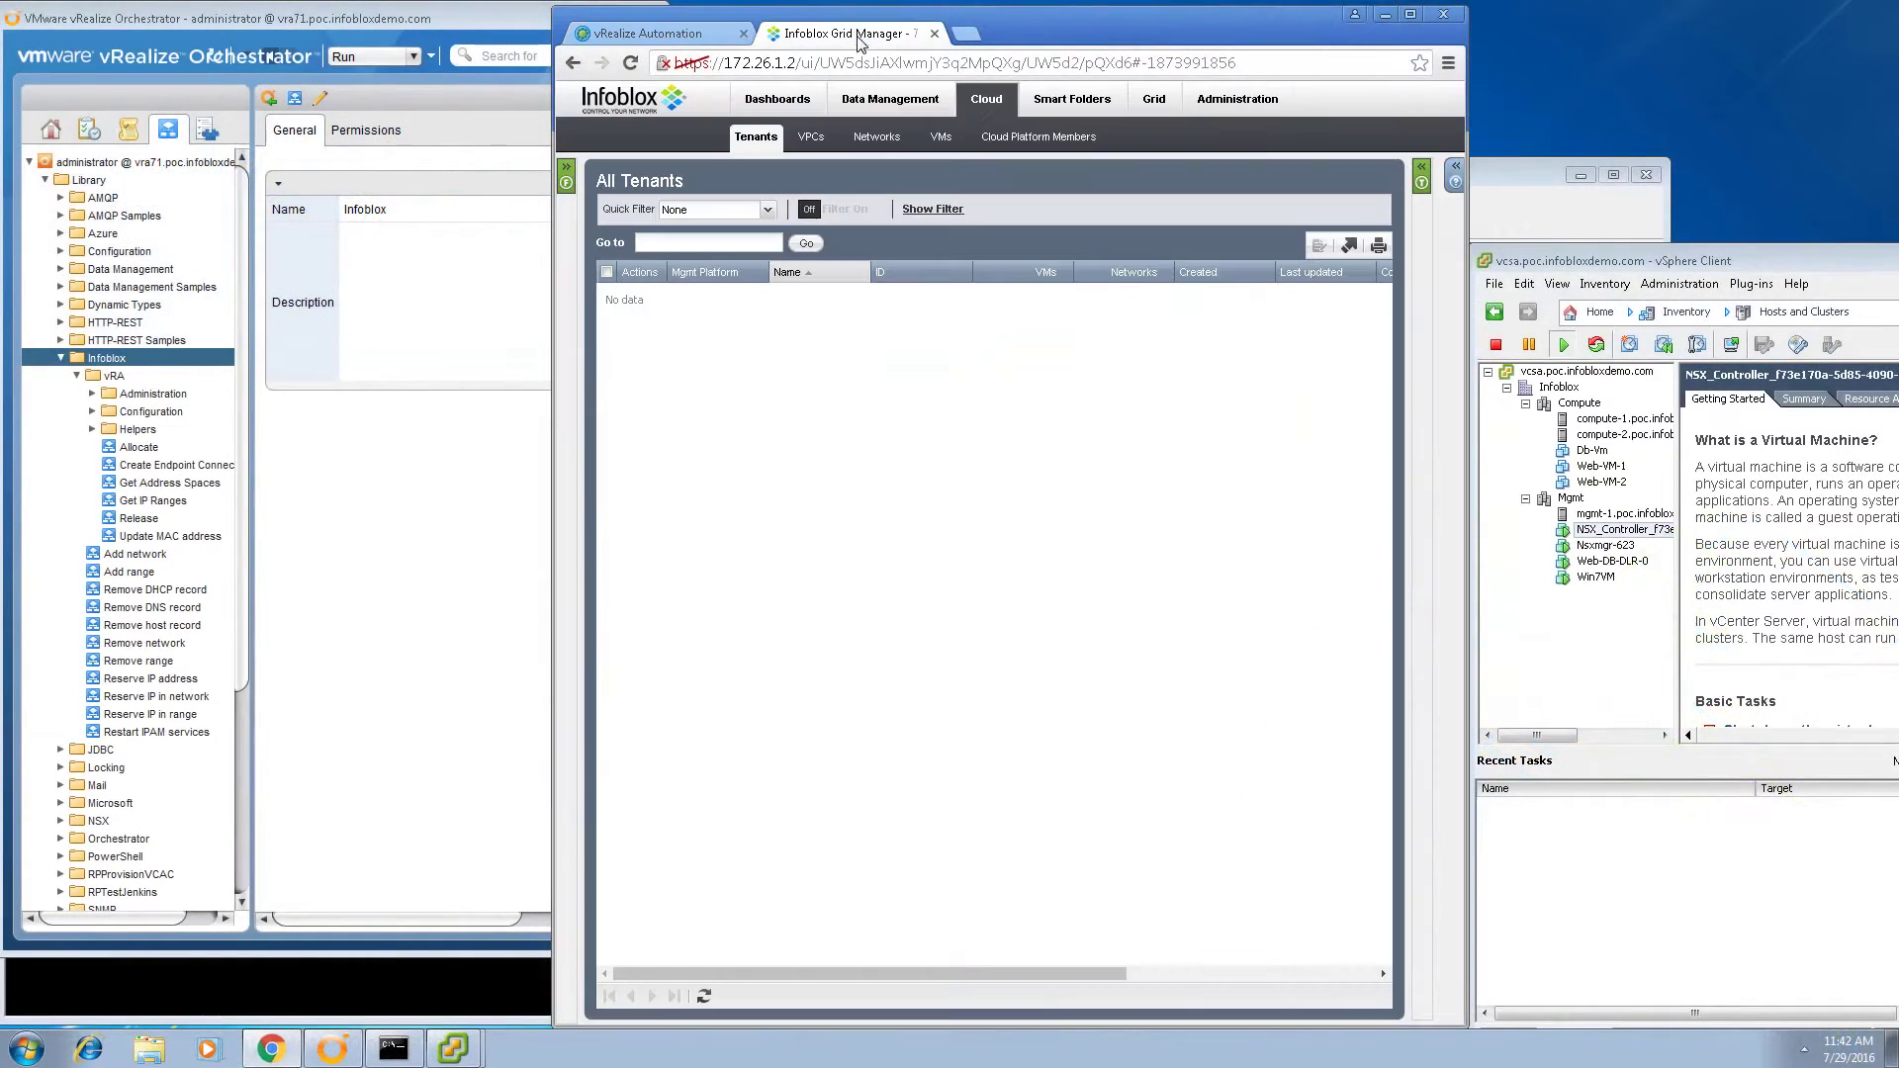
pyautogui.click(871, 107)
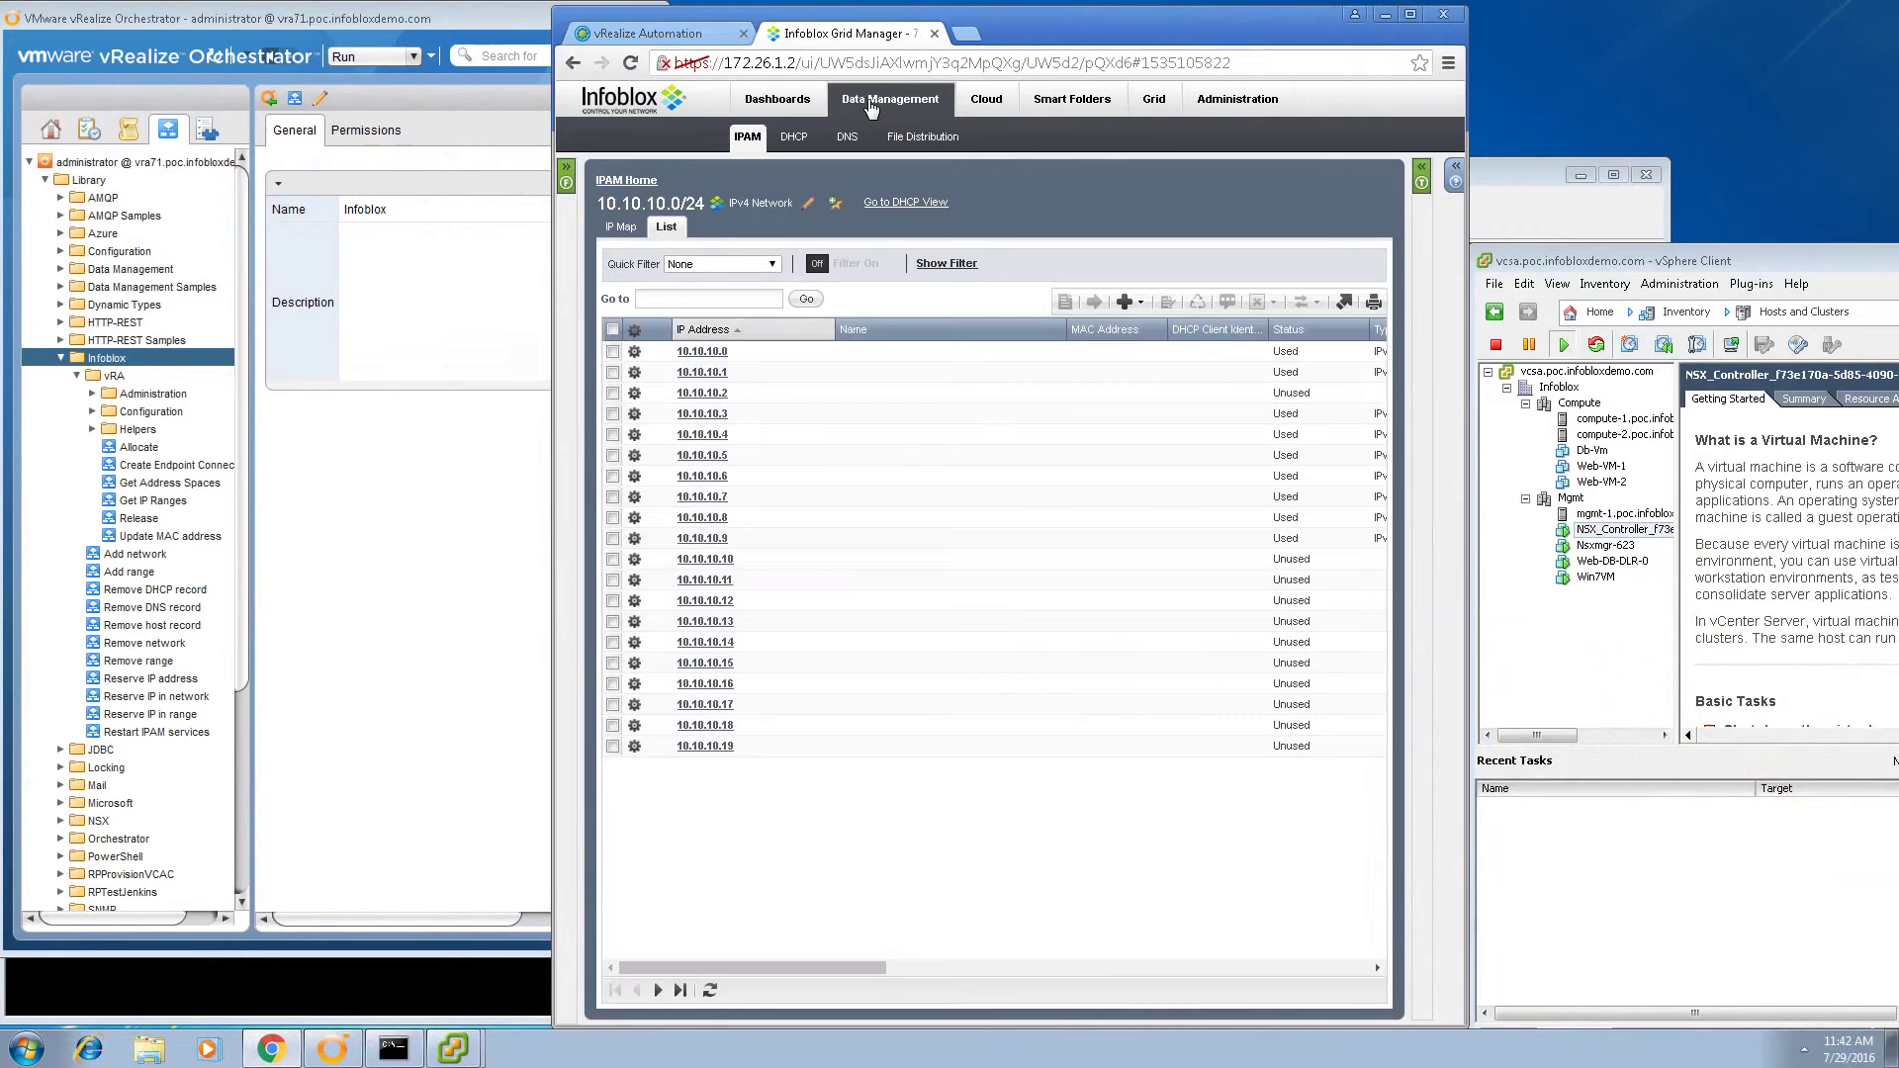
pyautogui.click(693, 40)
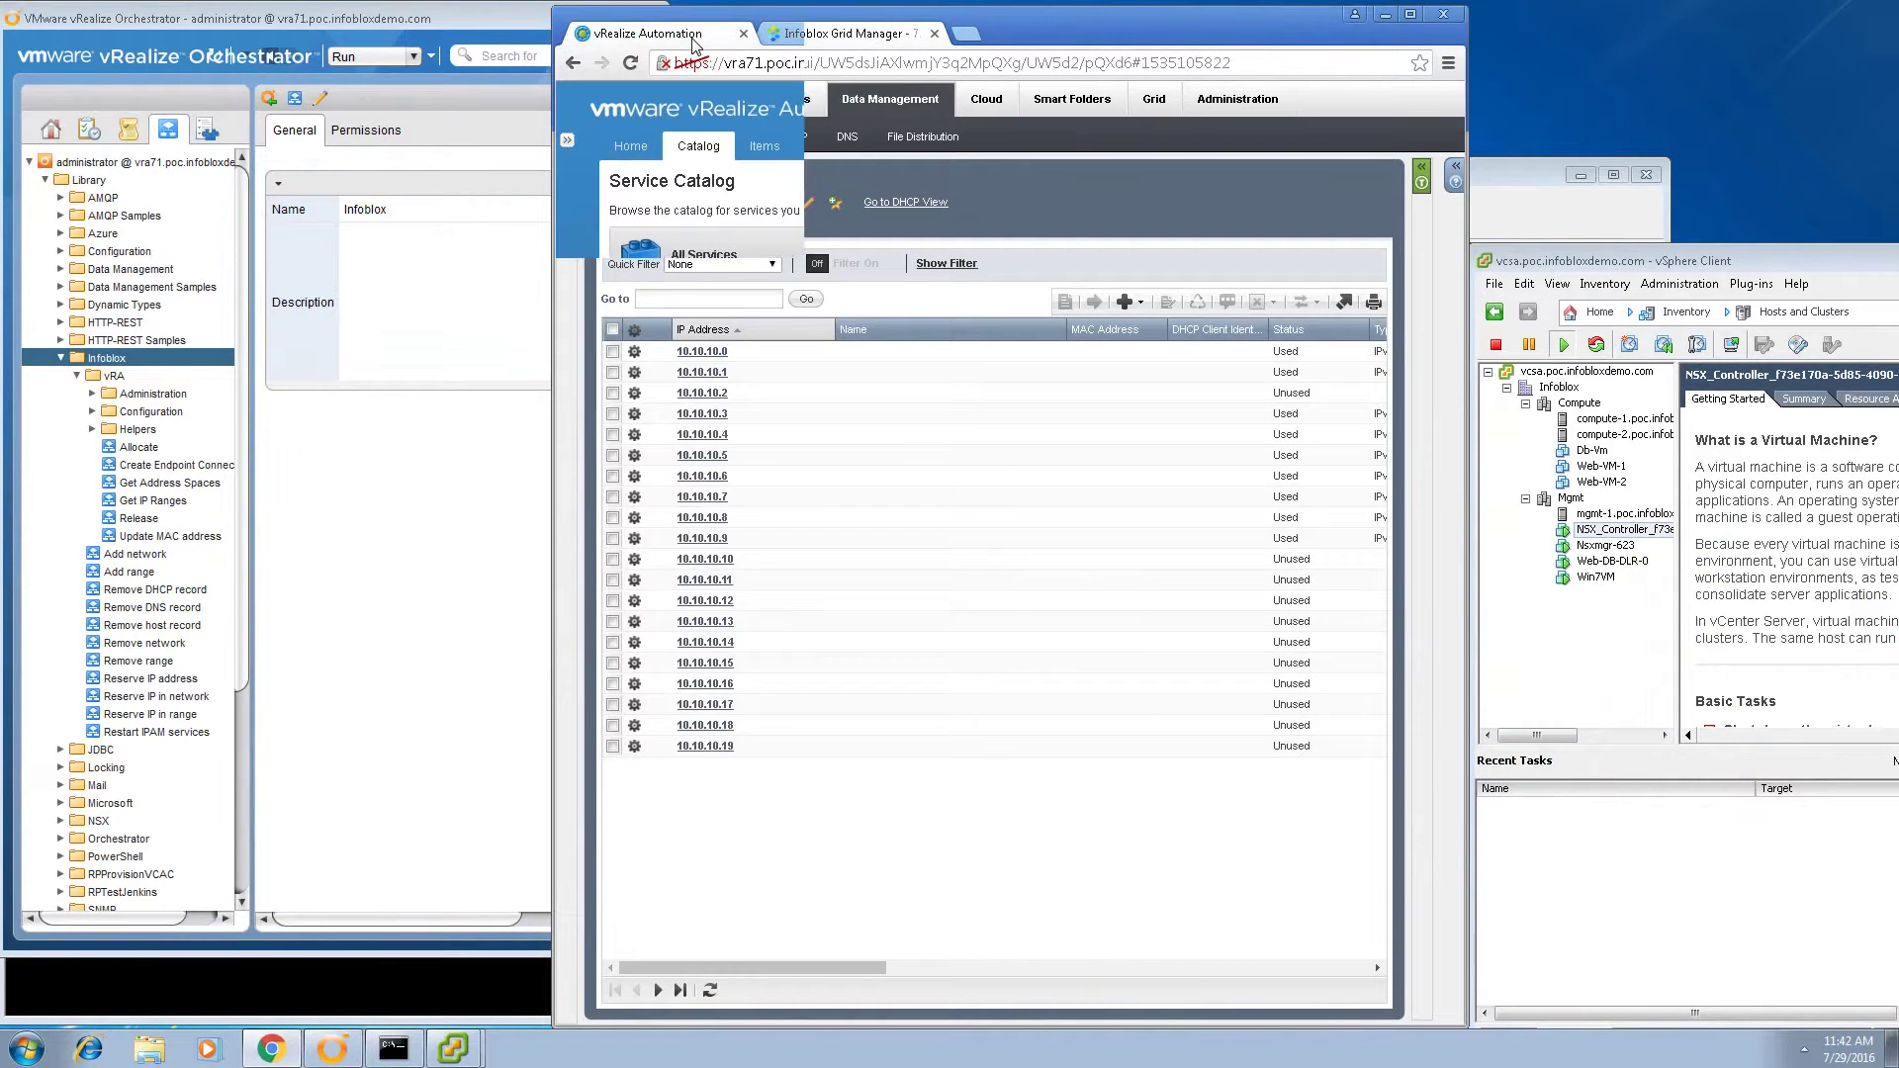
# Request NSX-Load-Balancer with 2 instances, review the Infoblox.IPAM properties, and submit.
pyautogui.click(1319, 374)
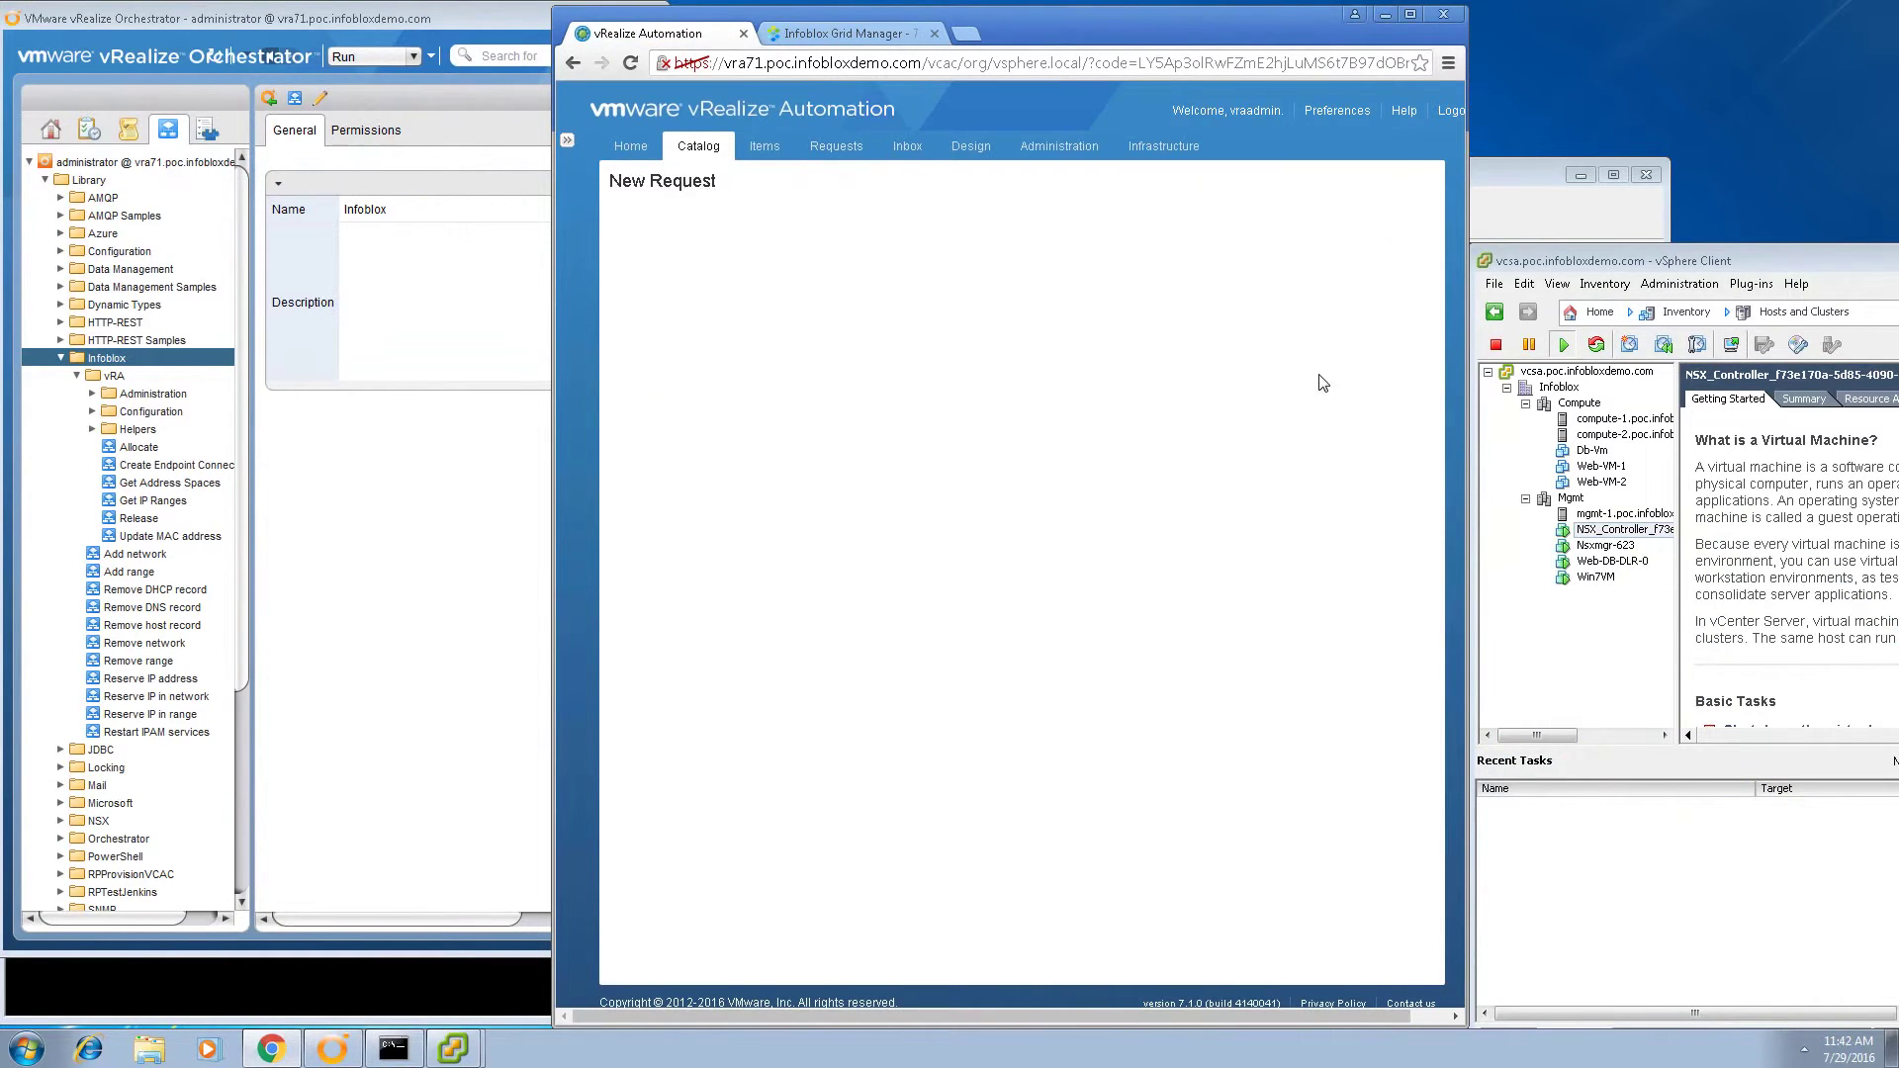
pyautogui.click(1347, 288)
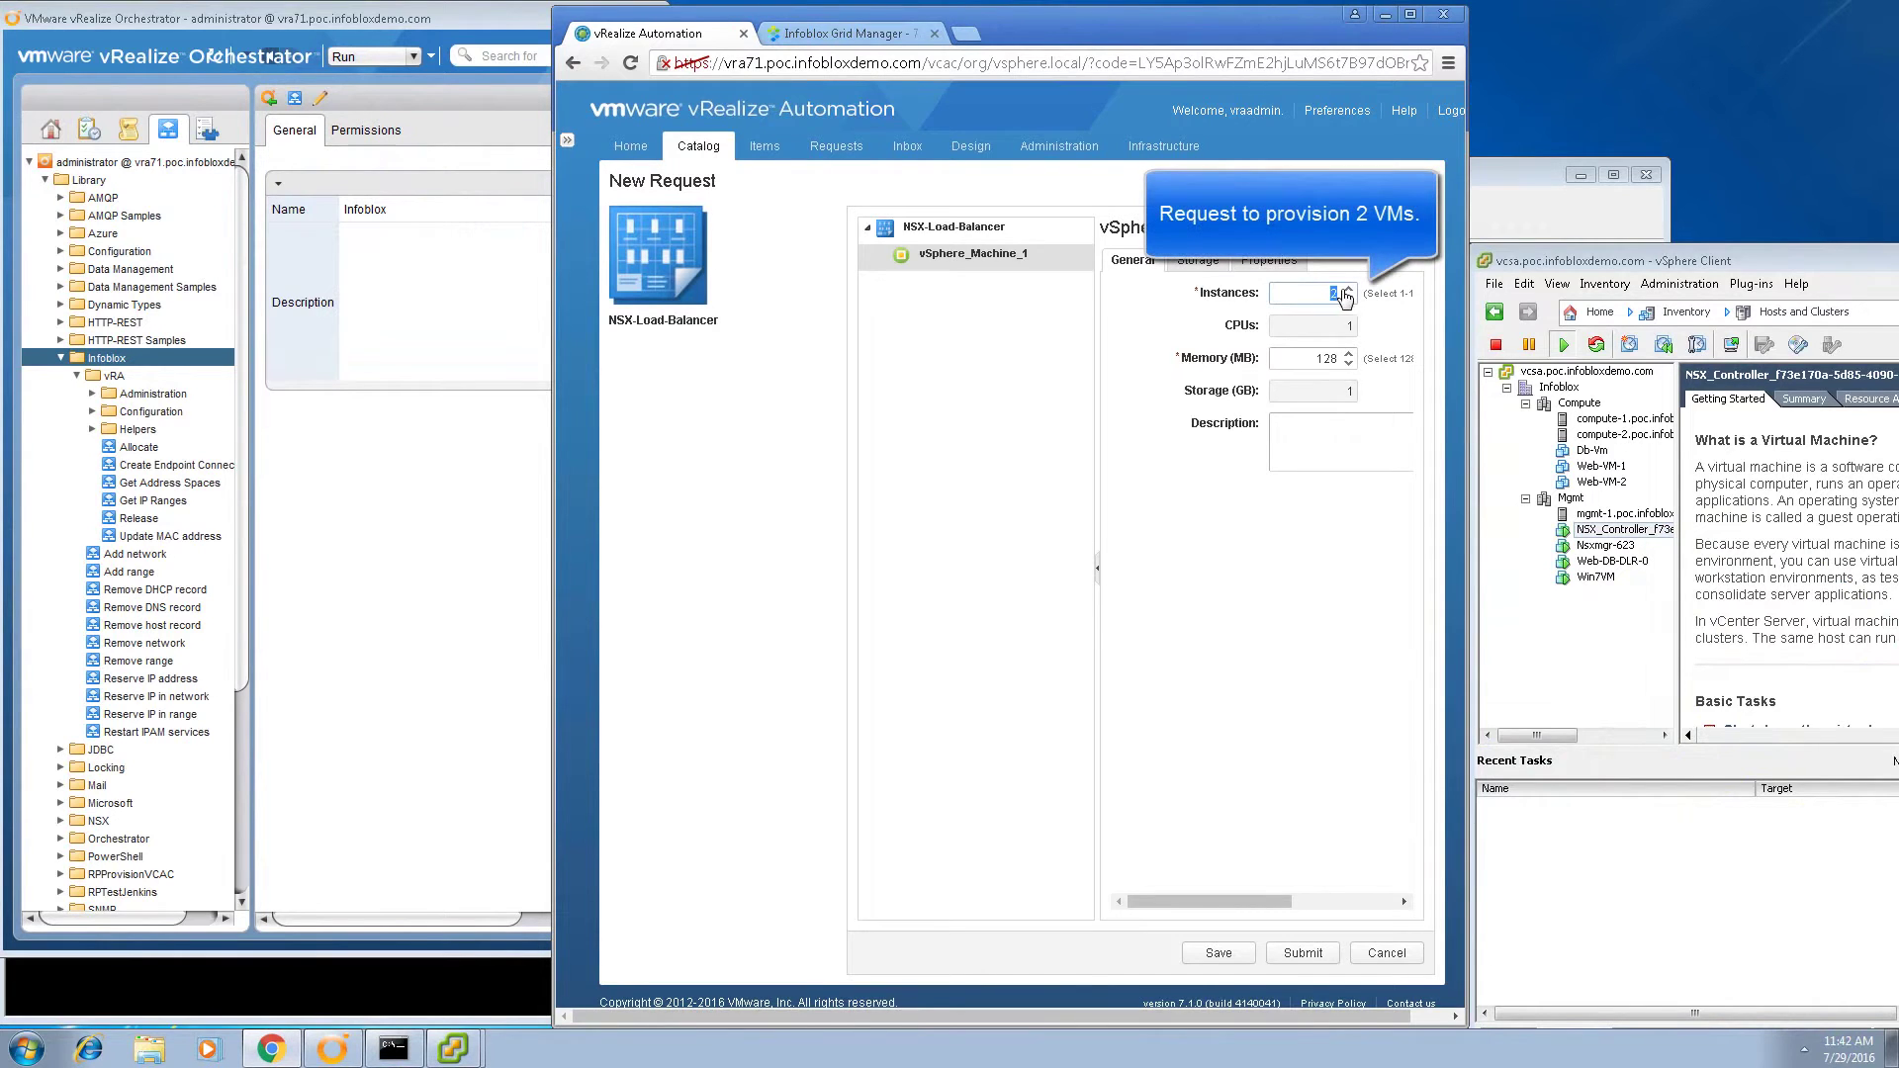
pyautogui.click(1272, 262)
pyautogui.moveTo(1227, 320); pyautogui.dragTo(1331, 323)
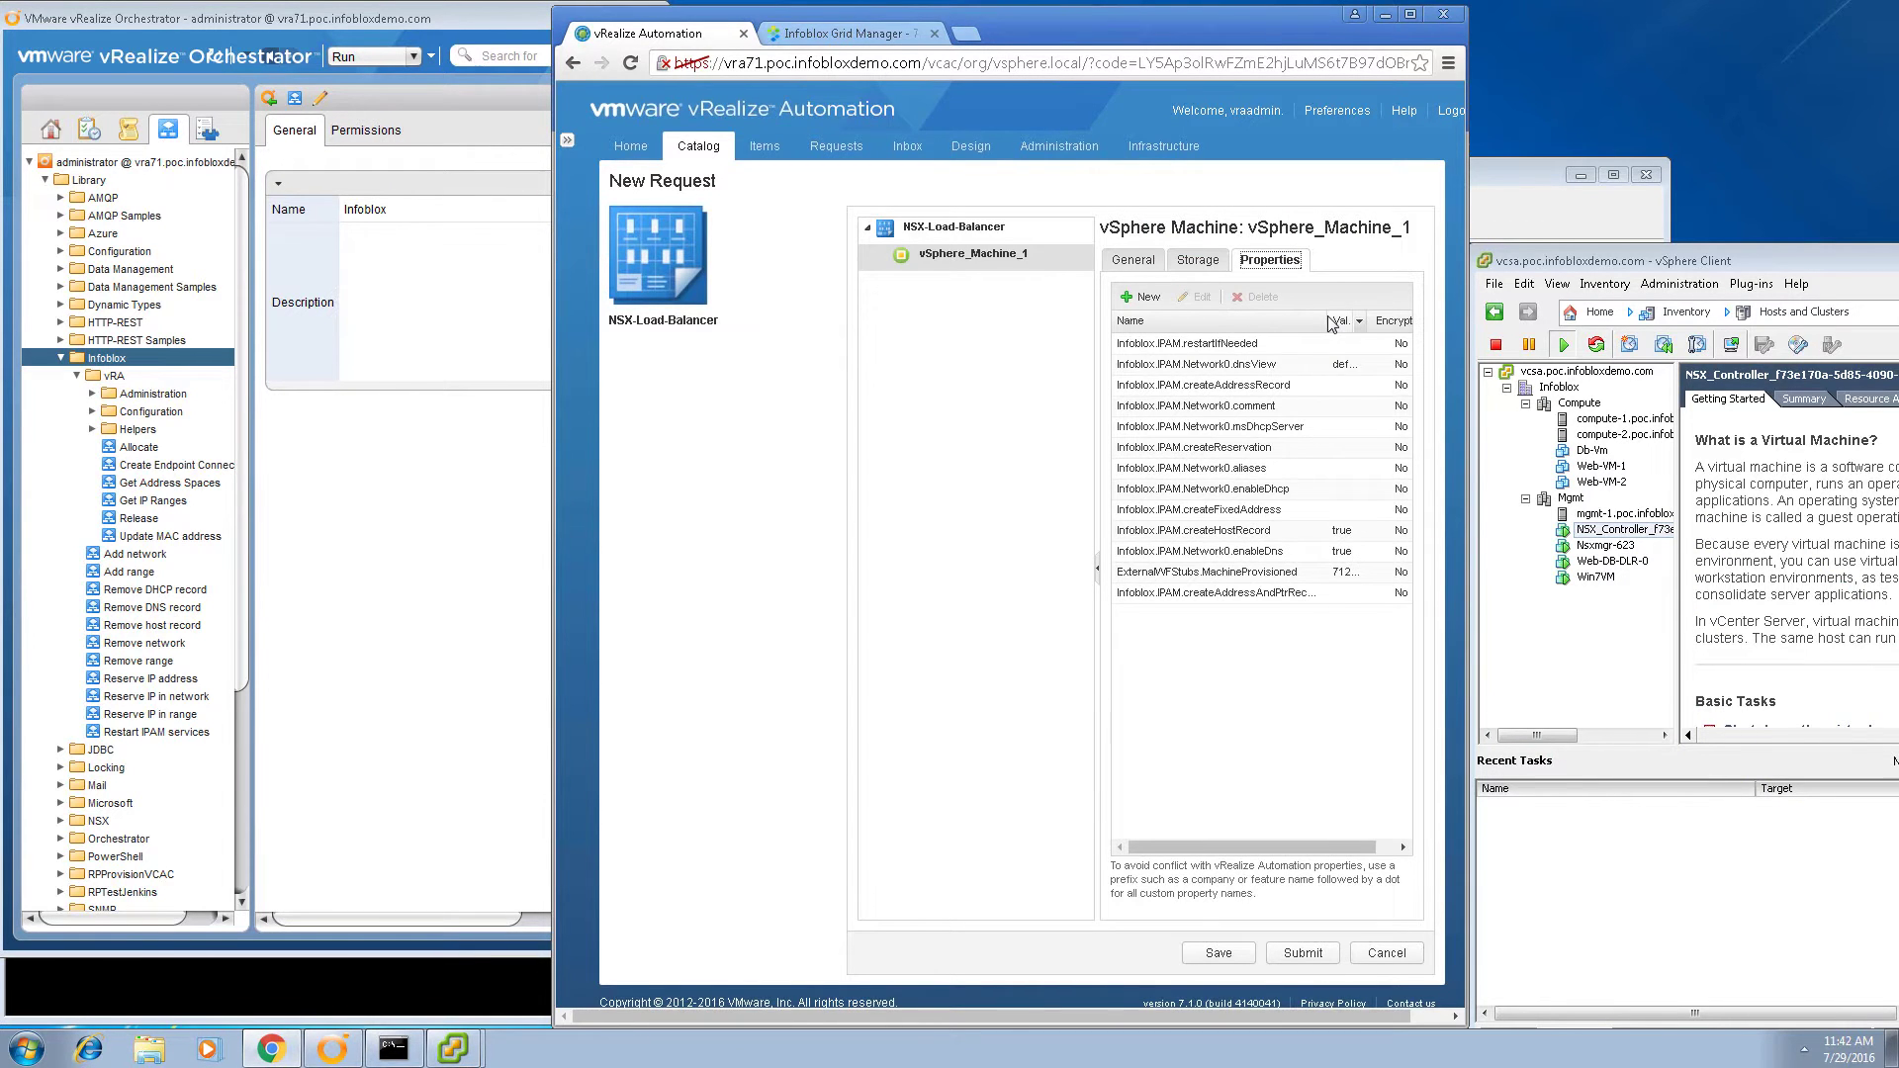
pyautogui.click(1305, 954)
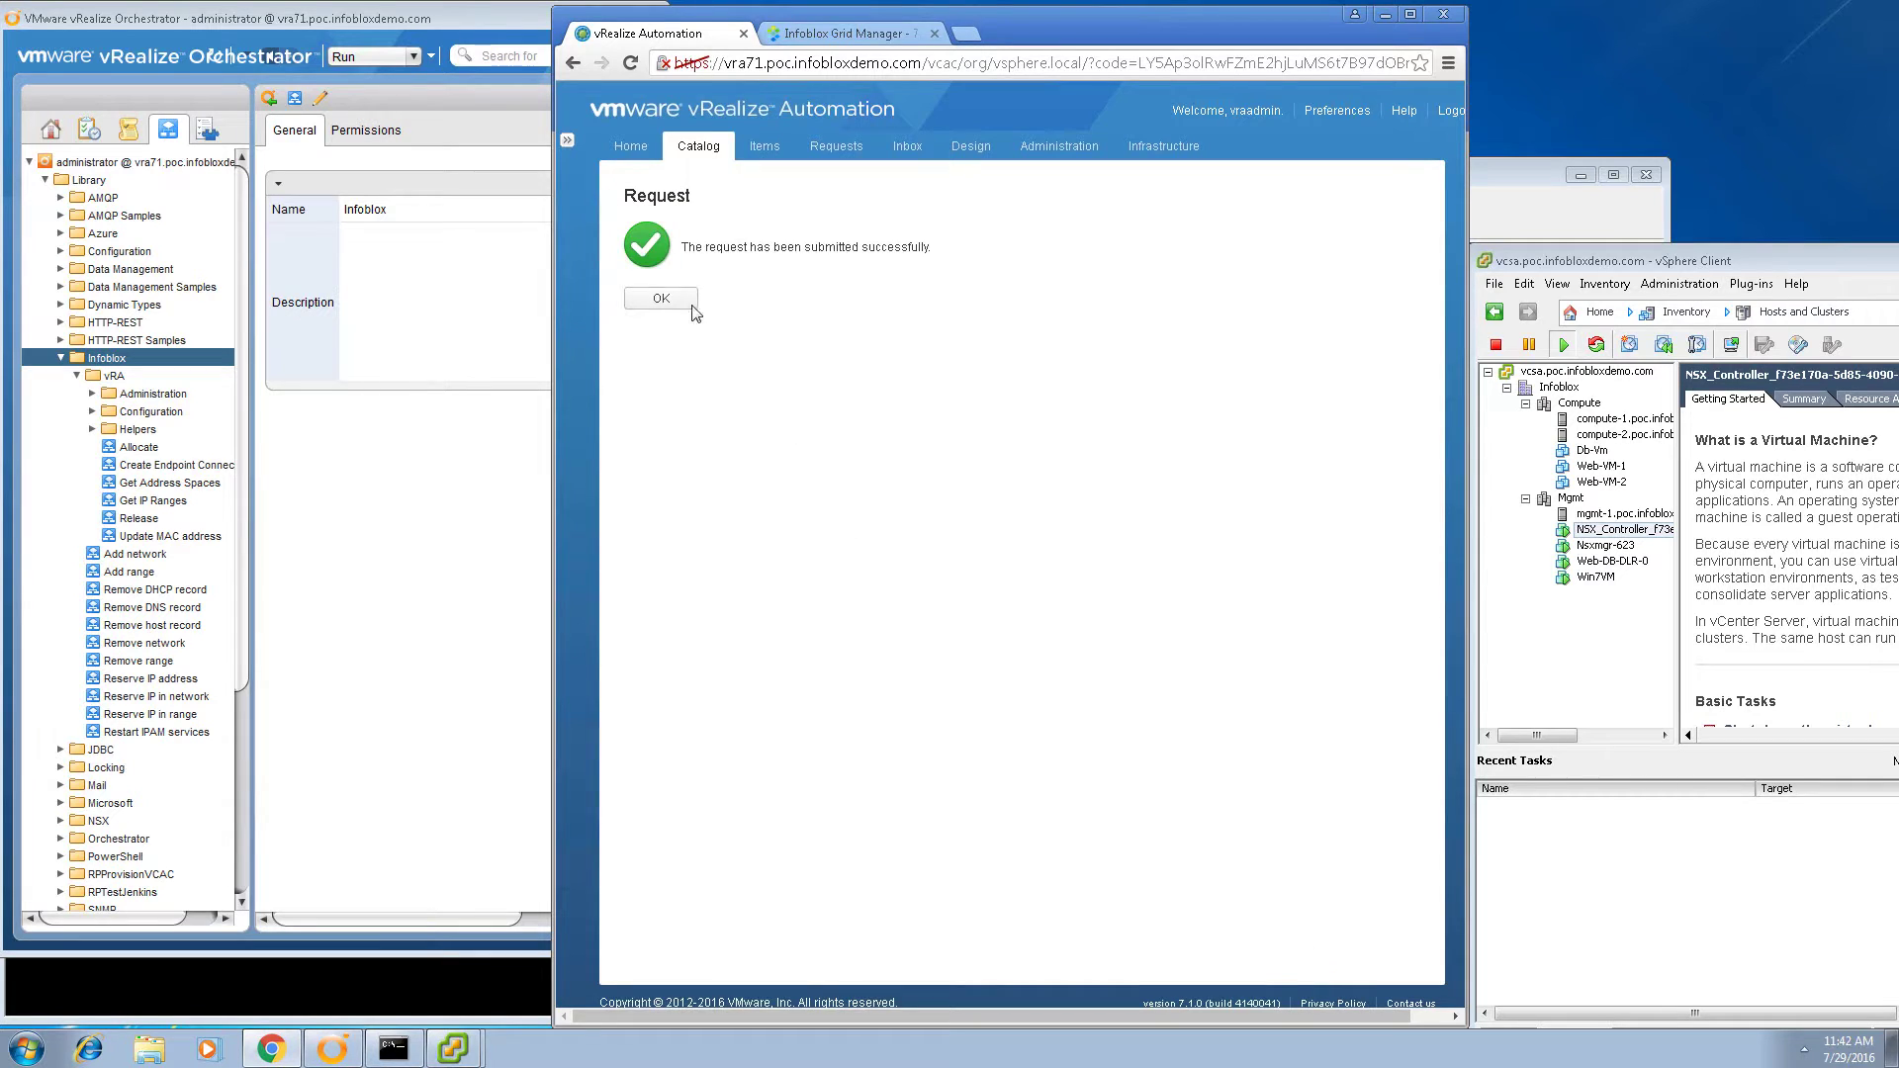
pyautogui.click(660, 298)
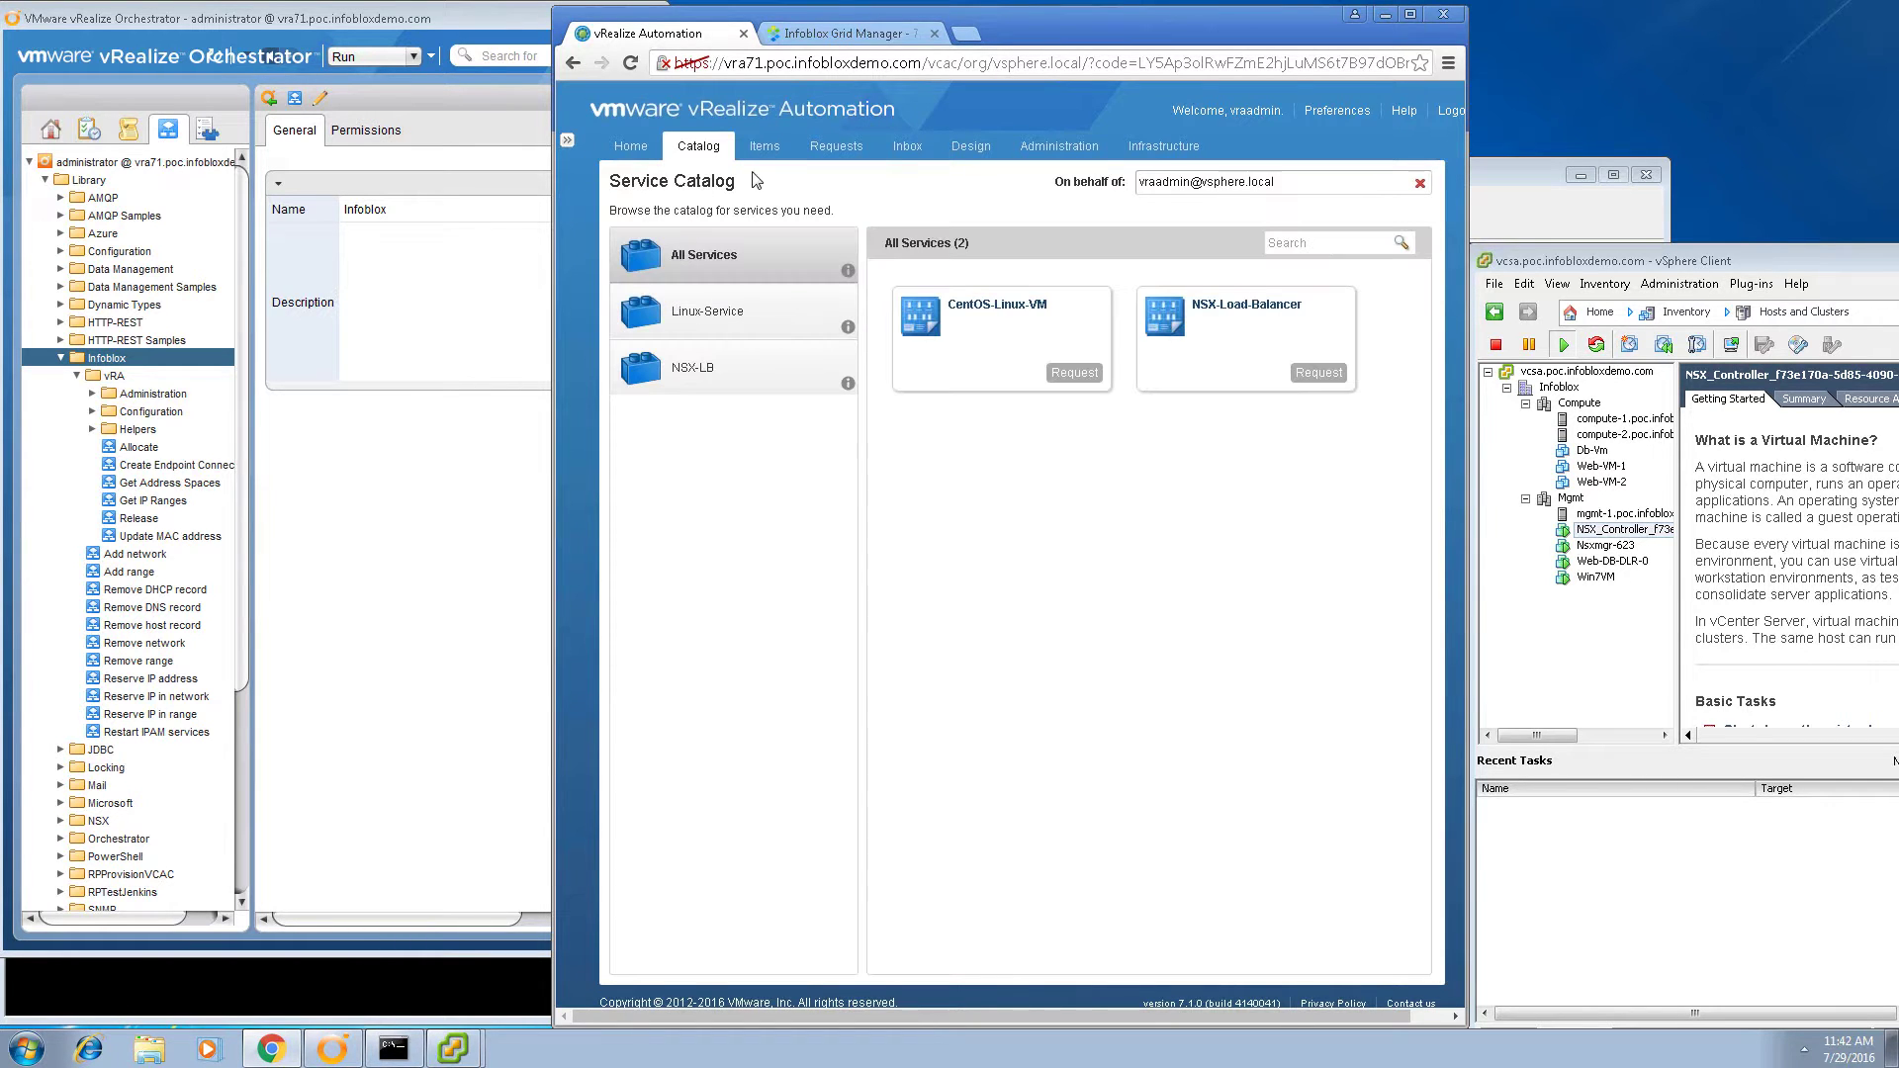
# Open Request #78's details and bring up the Allocate workflow in Orchestrator.
pyautogui.click(826, 150)
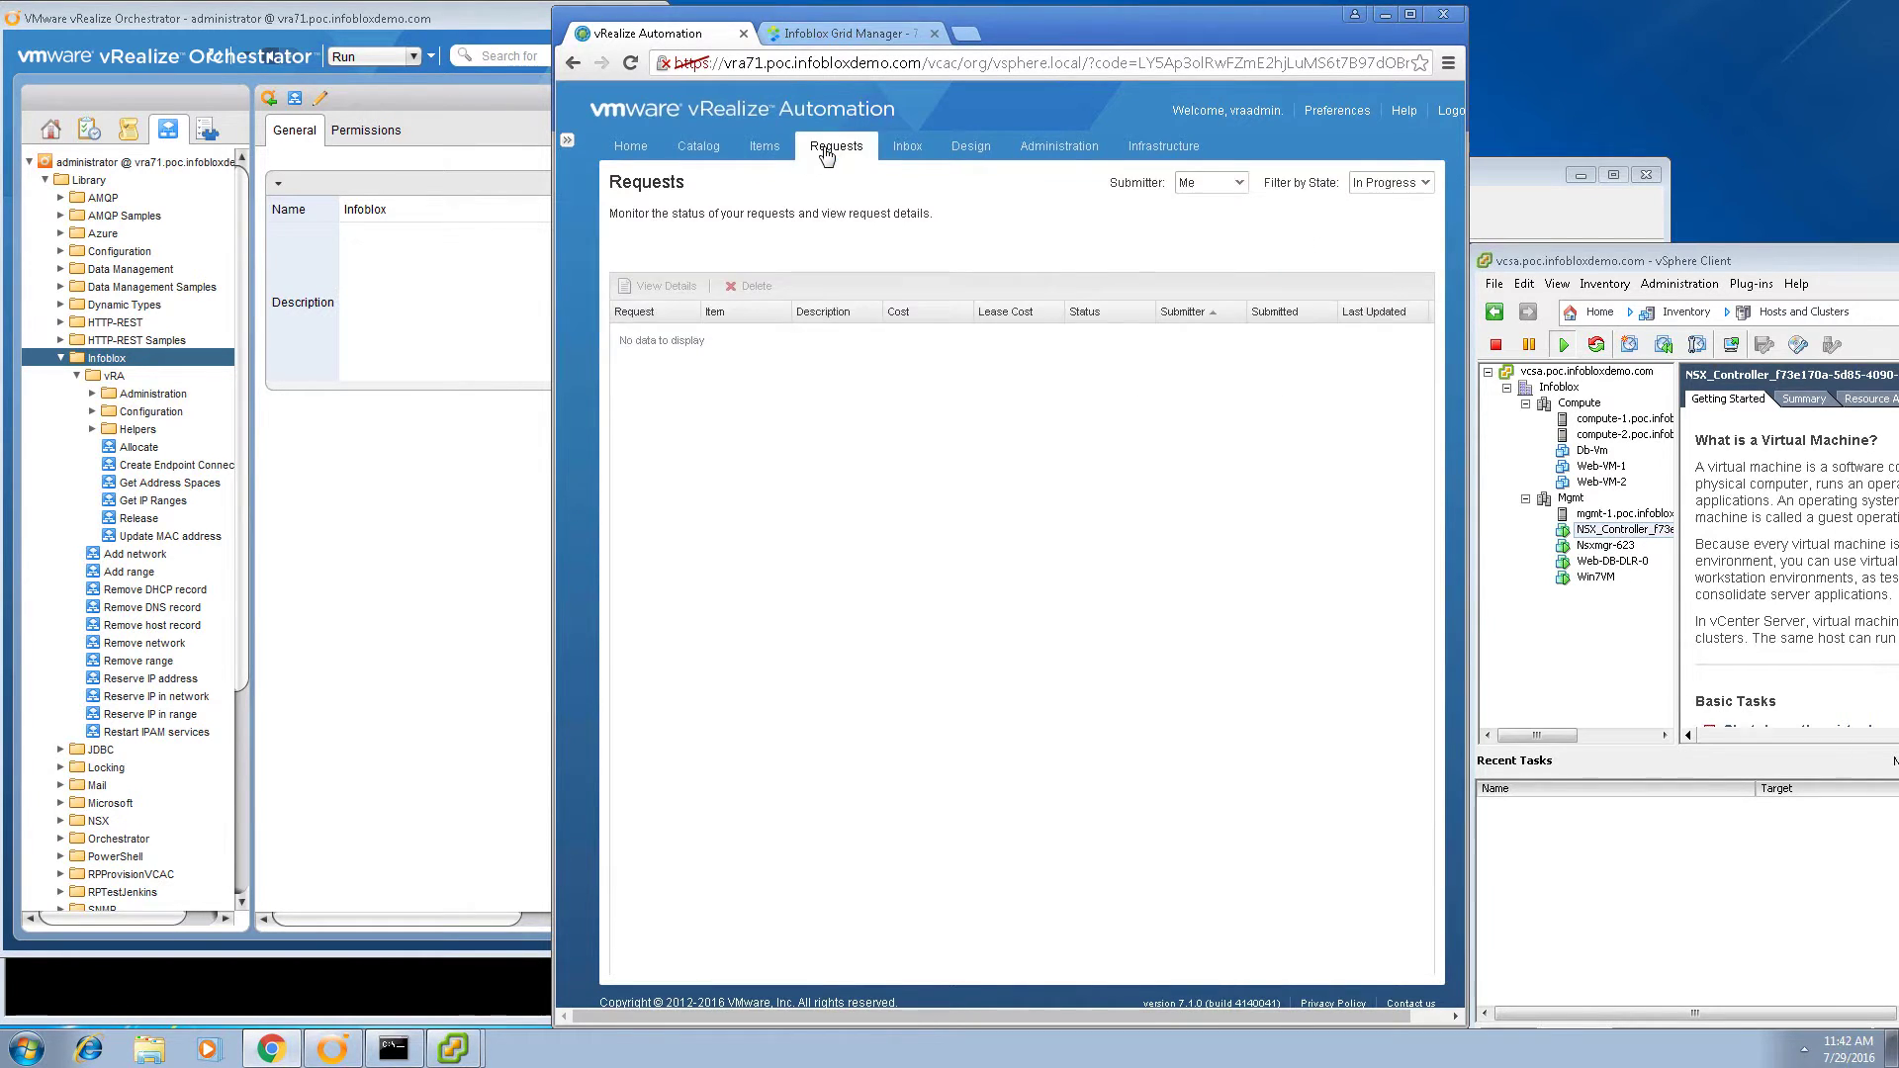
pyautogui.click(623, 289)
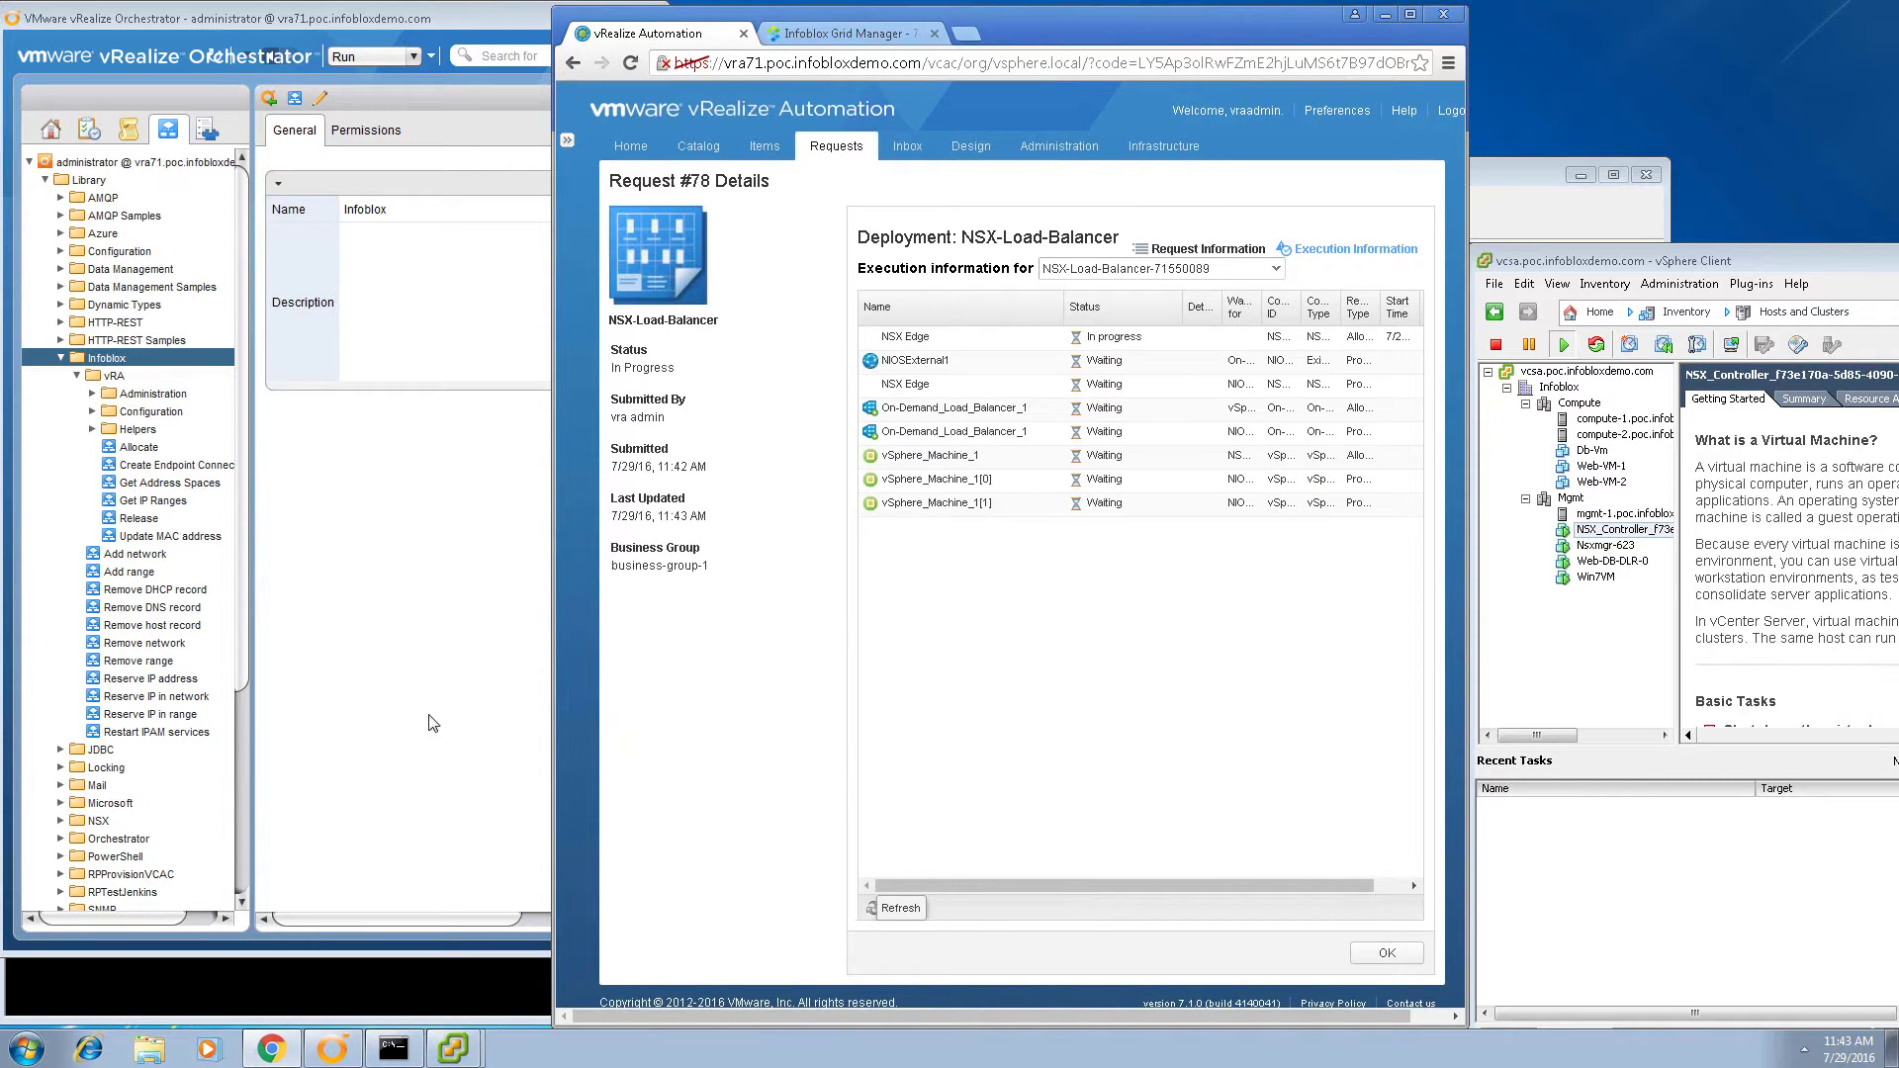
pyautogui.click(137, 453)
# Read the log of the Allocate [11:43:37] workflow run in Orchestrator.
pyautogui.click(94, 448)
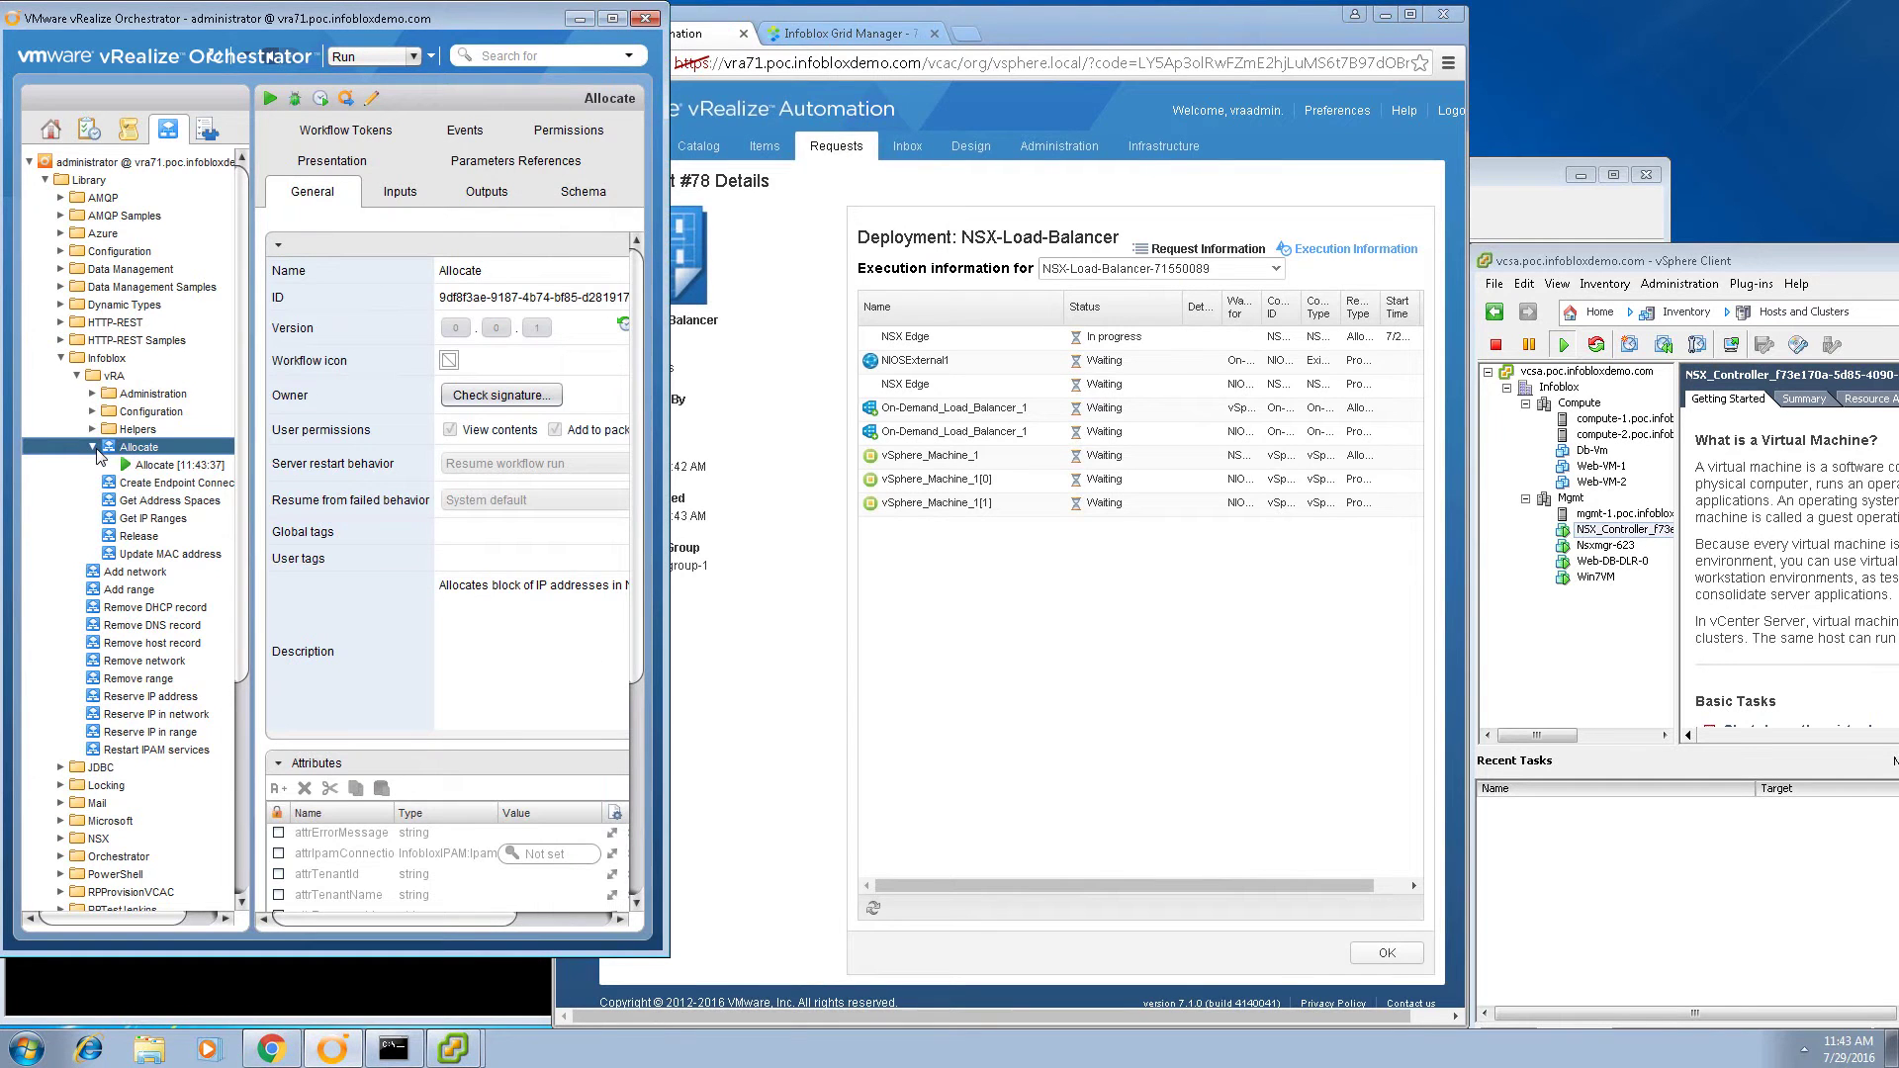
pyautogui.click(148, 464)
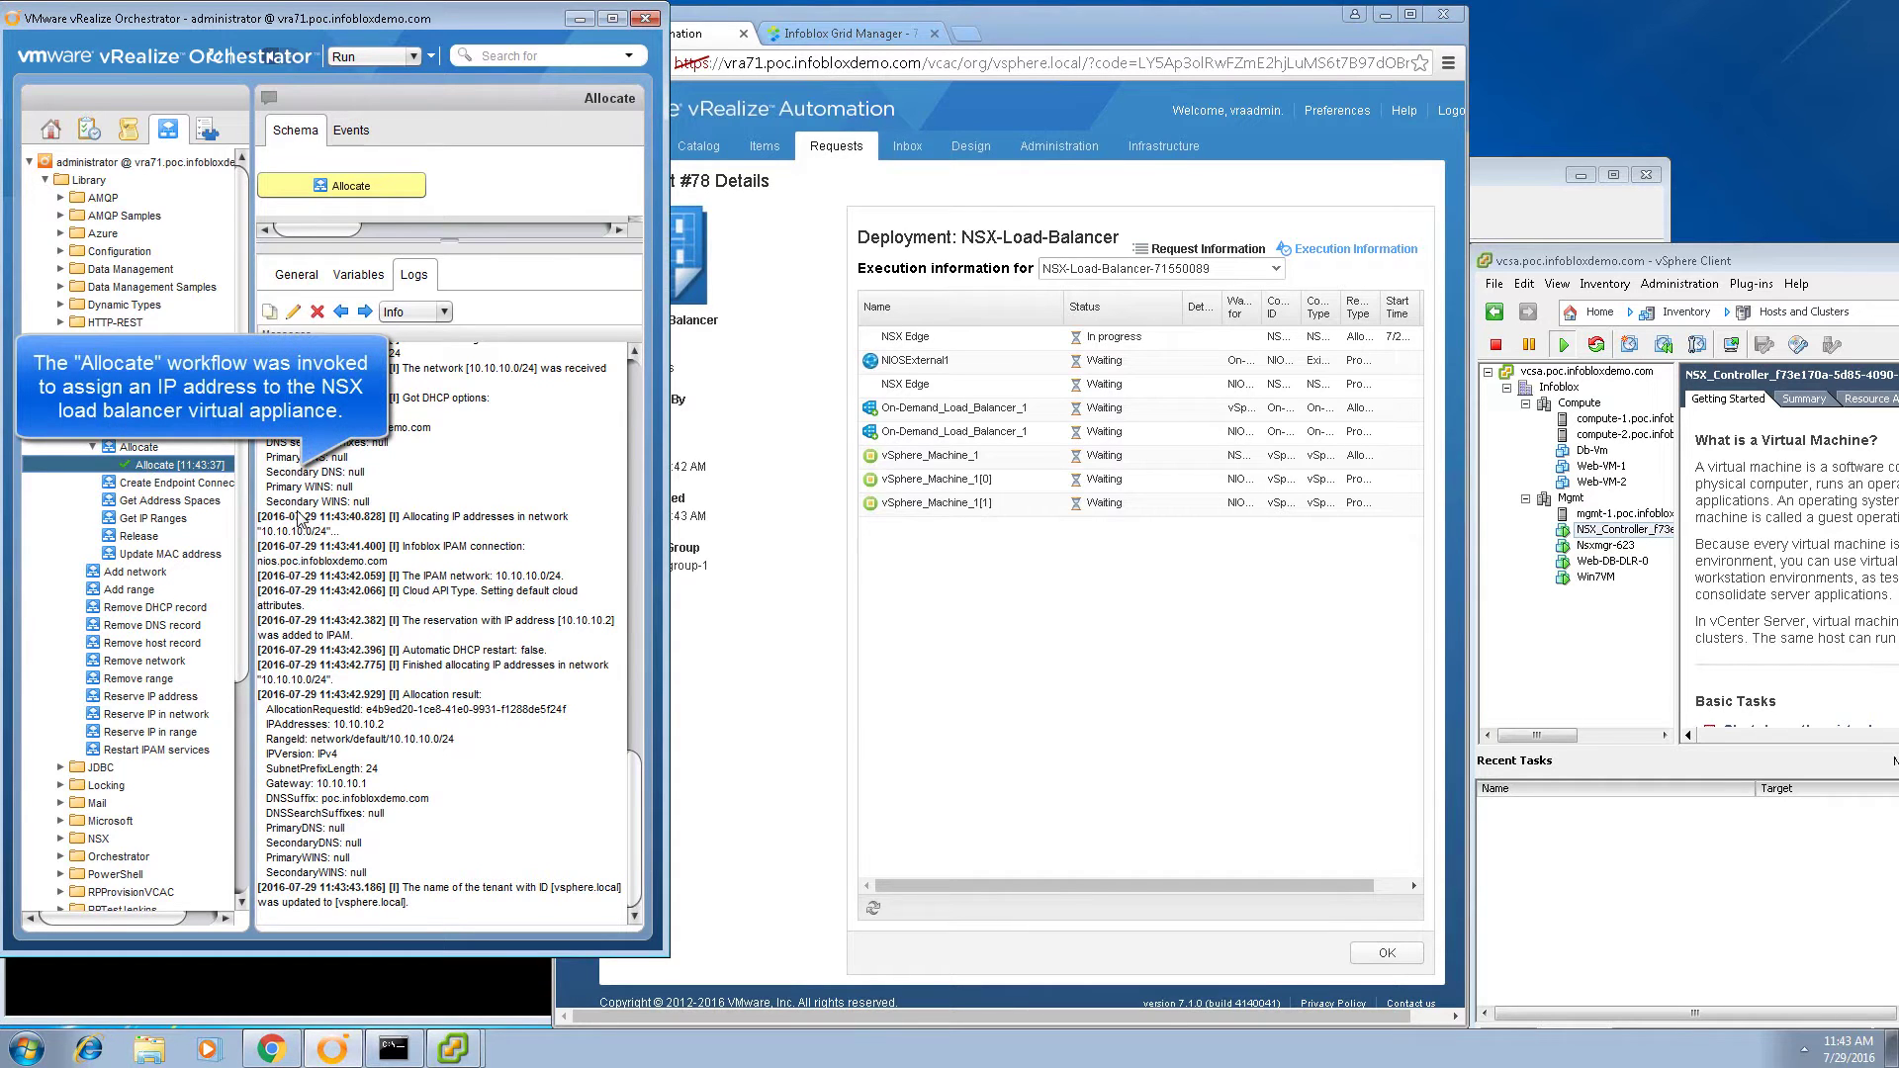
pyautogui.click(1056, 688)
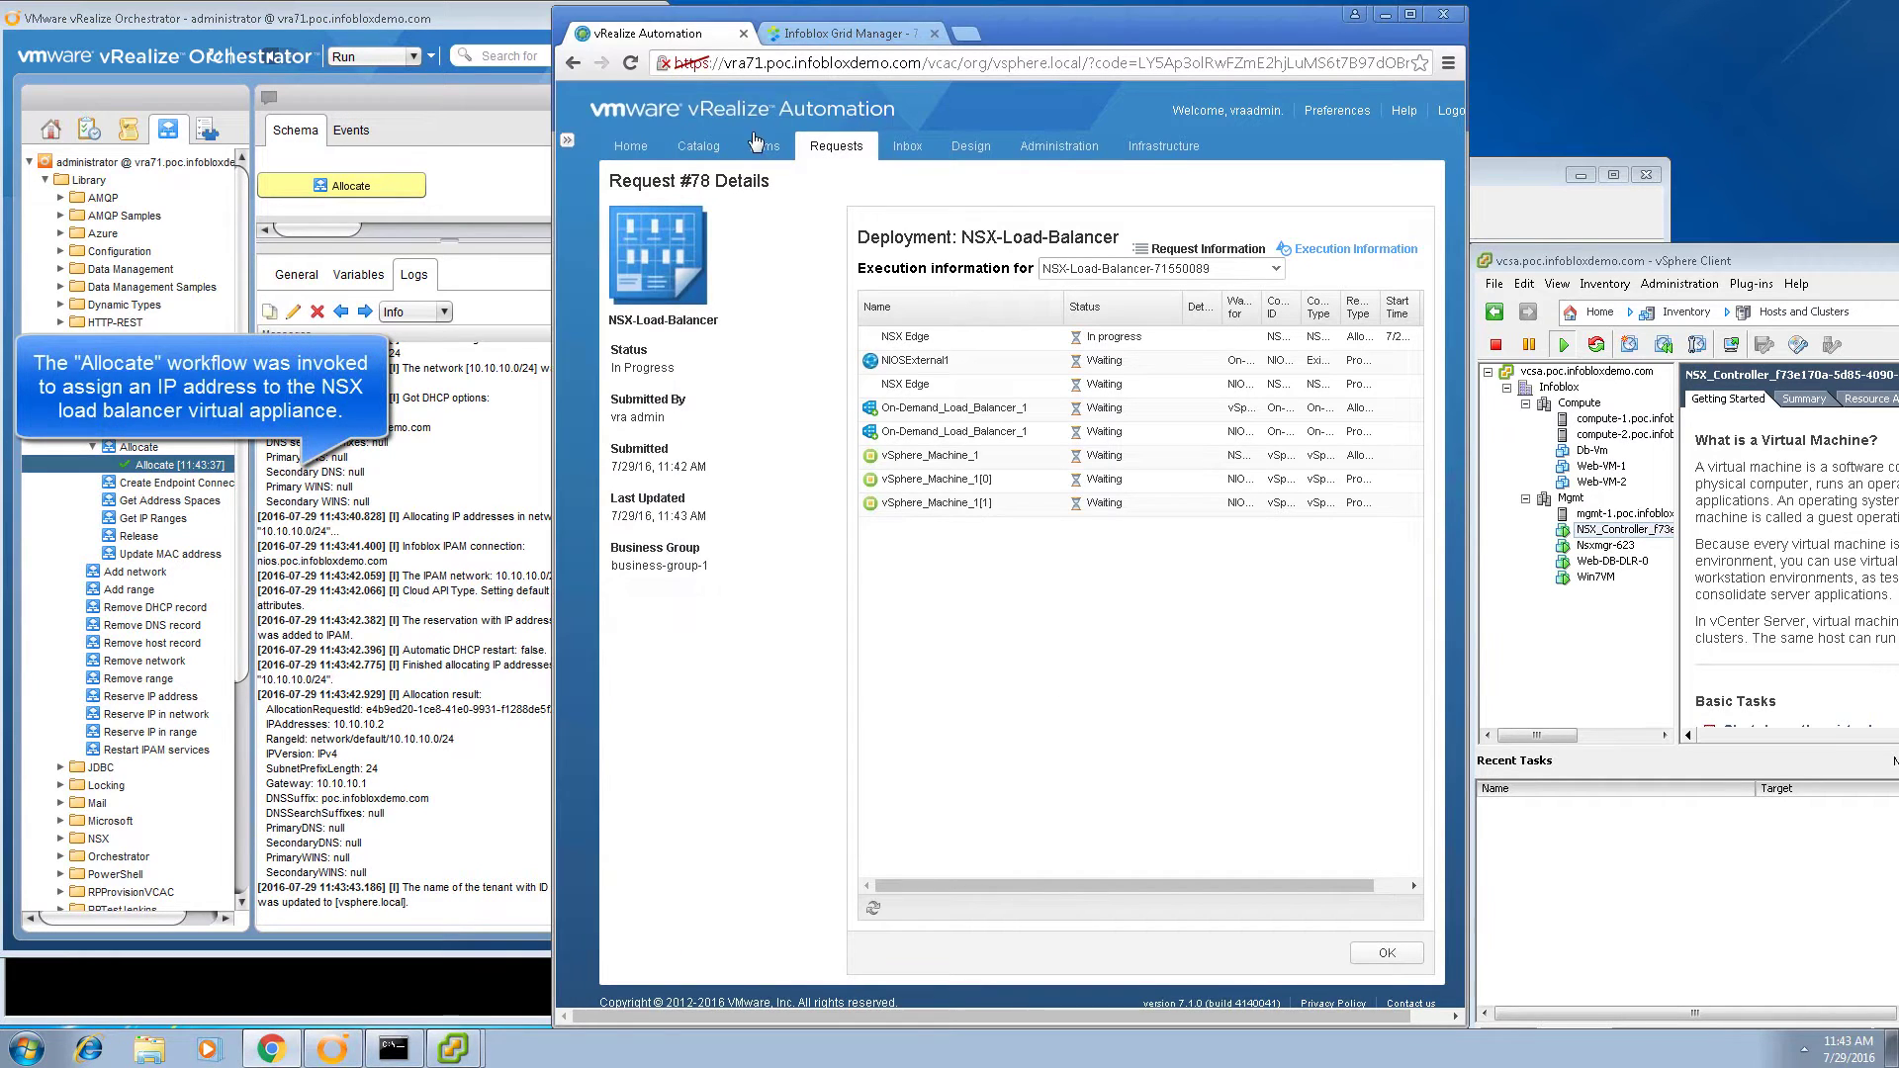
# Reload the IPAM list and Request #78 status, then read the Allocate [11:44:19] run log.
pyautogui.click(848, 40)
pyautogui.click(716, 989)
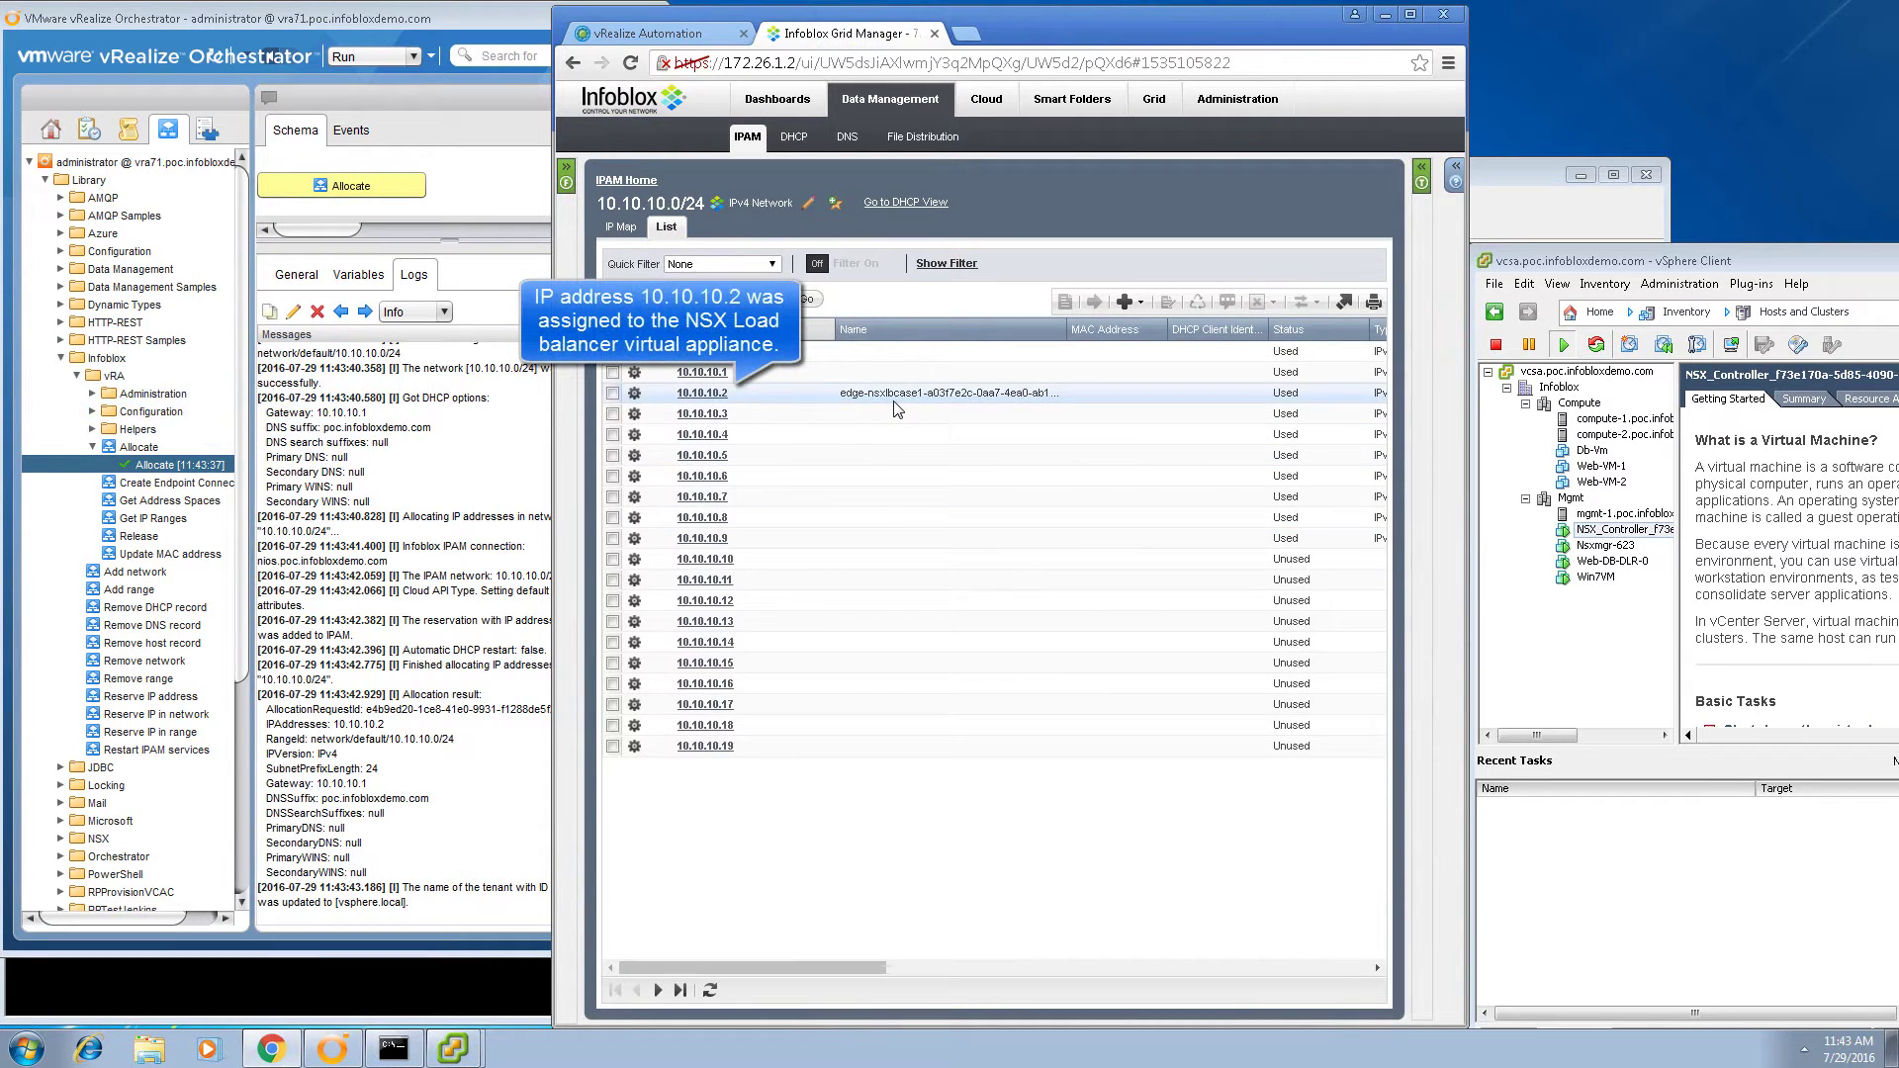
pyautogui.click(645, 34)
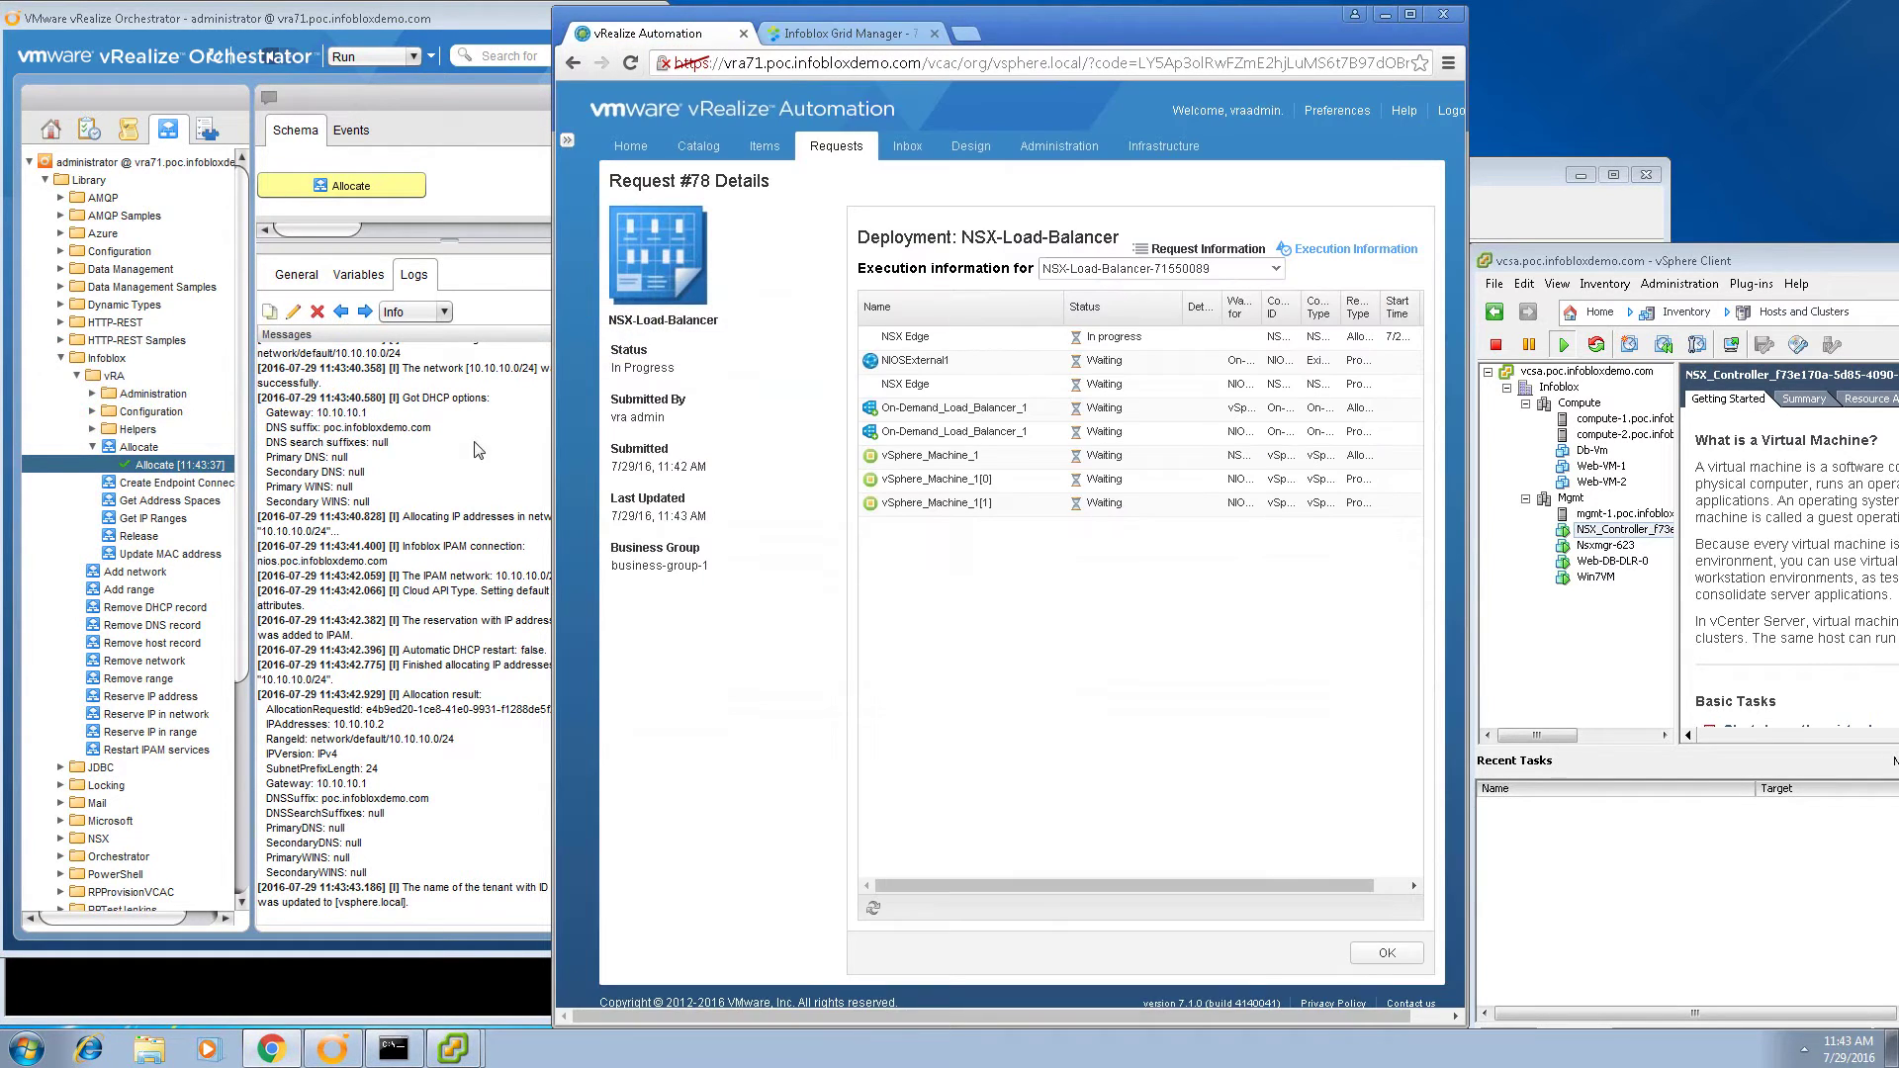
pyautogui.click(873, 907)
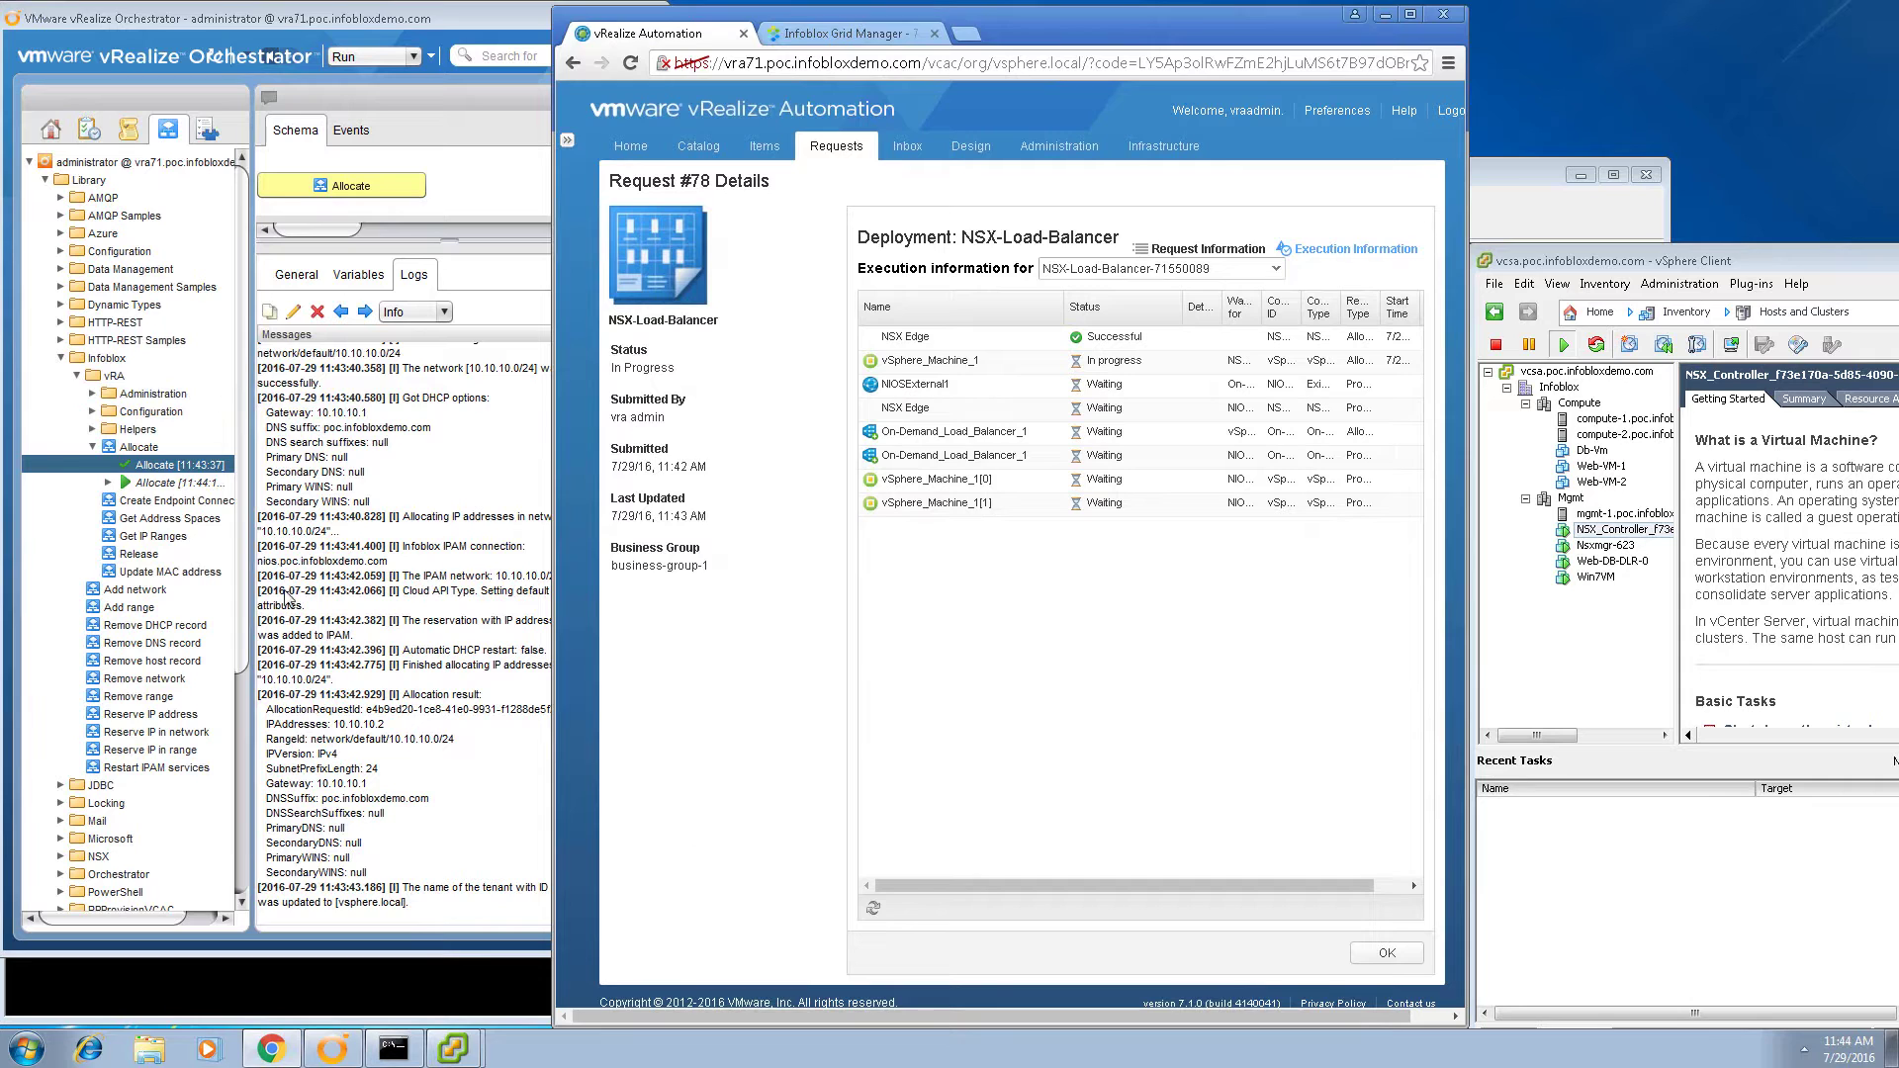
pyautogui.click(178, 483)
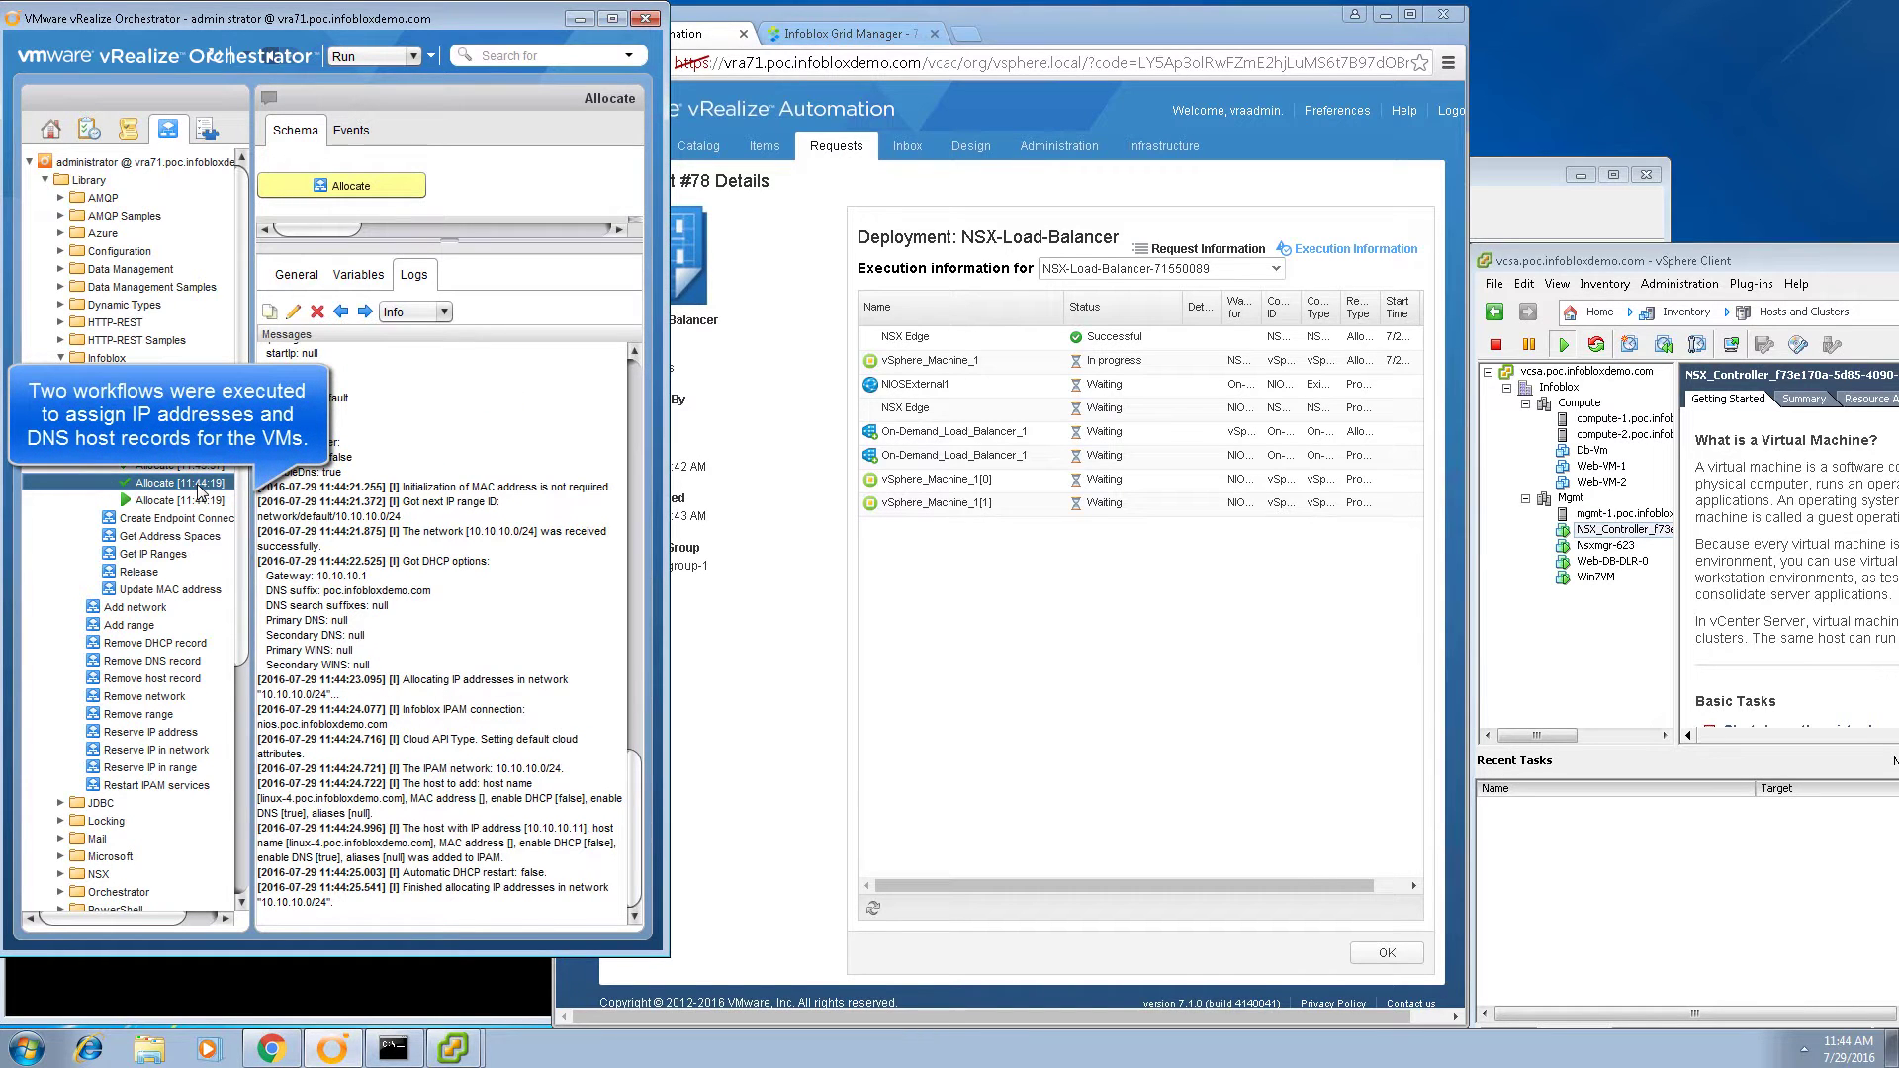
pyautogui.click(190, 501)
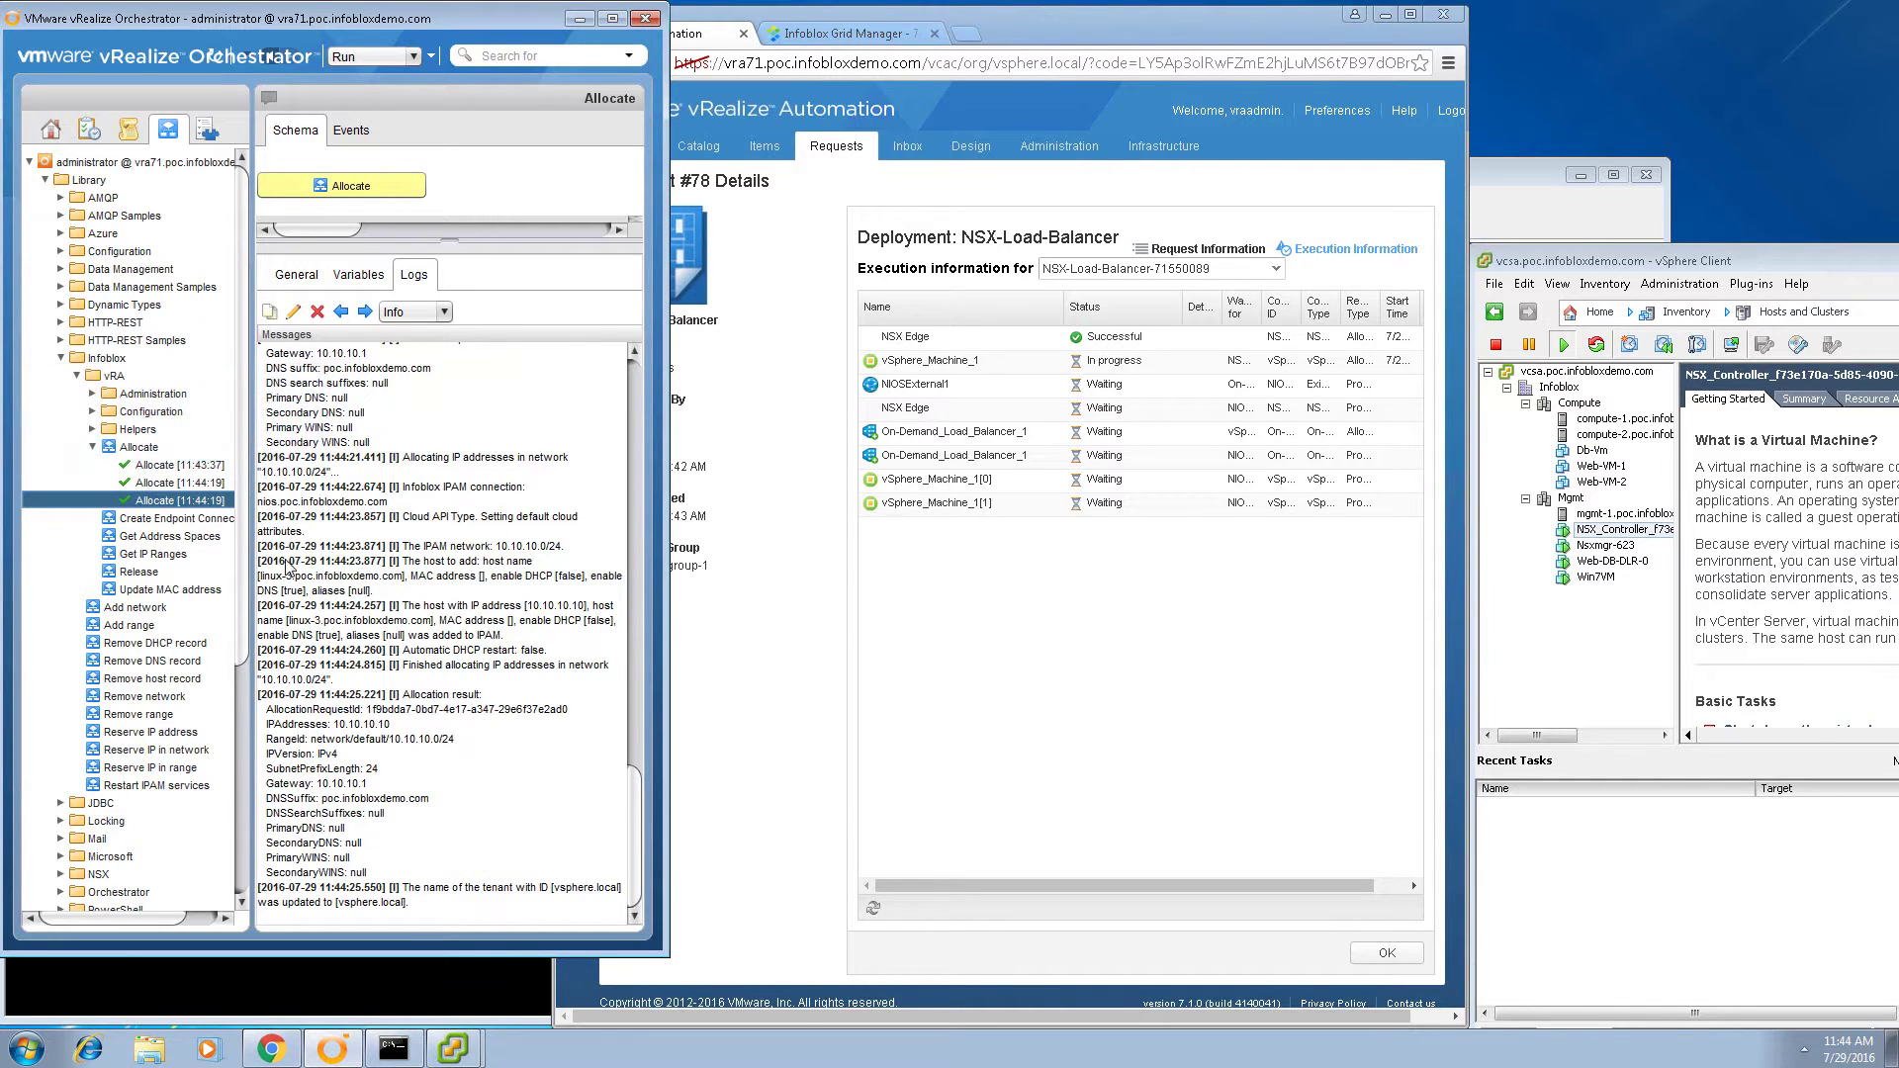
# Reload the IPAM list and nslookup linux-4.poc.infobloxdemo.com against 172.26.1.2.
pyautogui.click(859, 38)
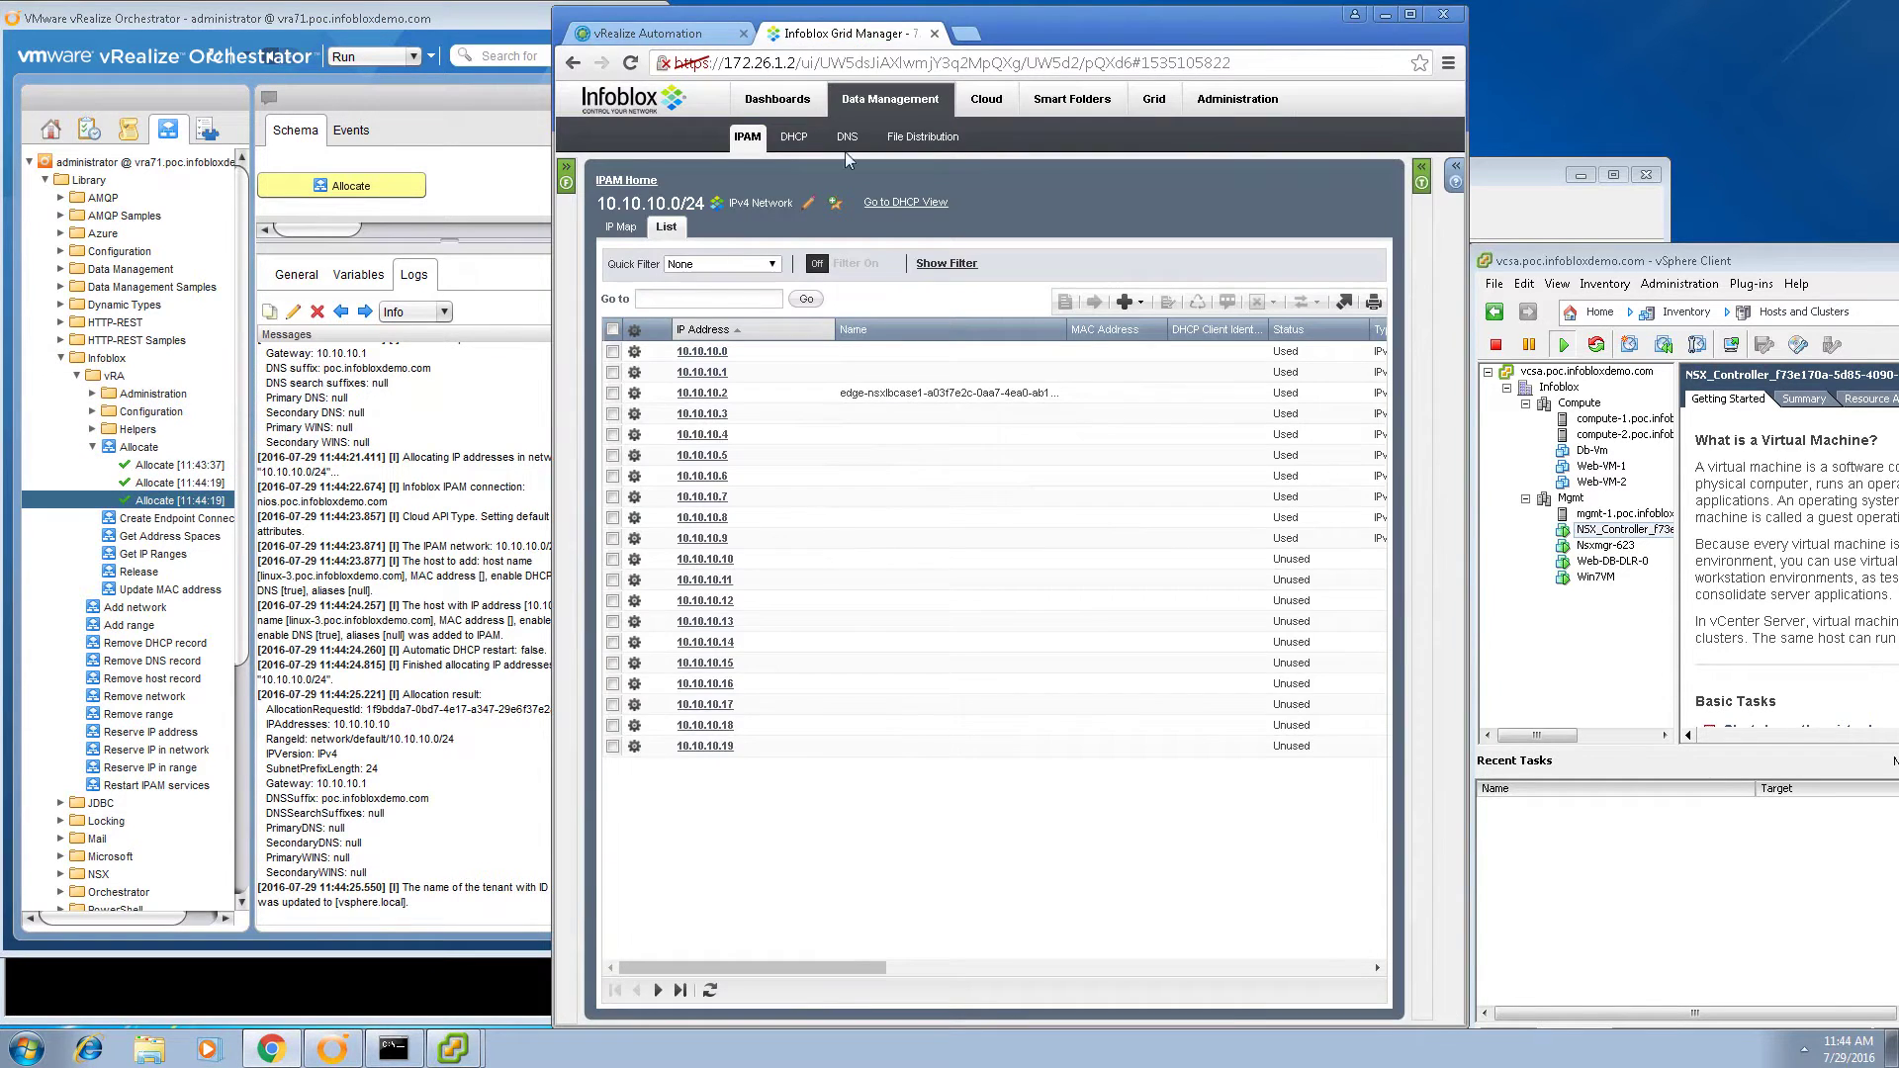
pyautogui.click(716, 992)
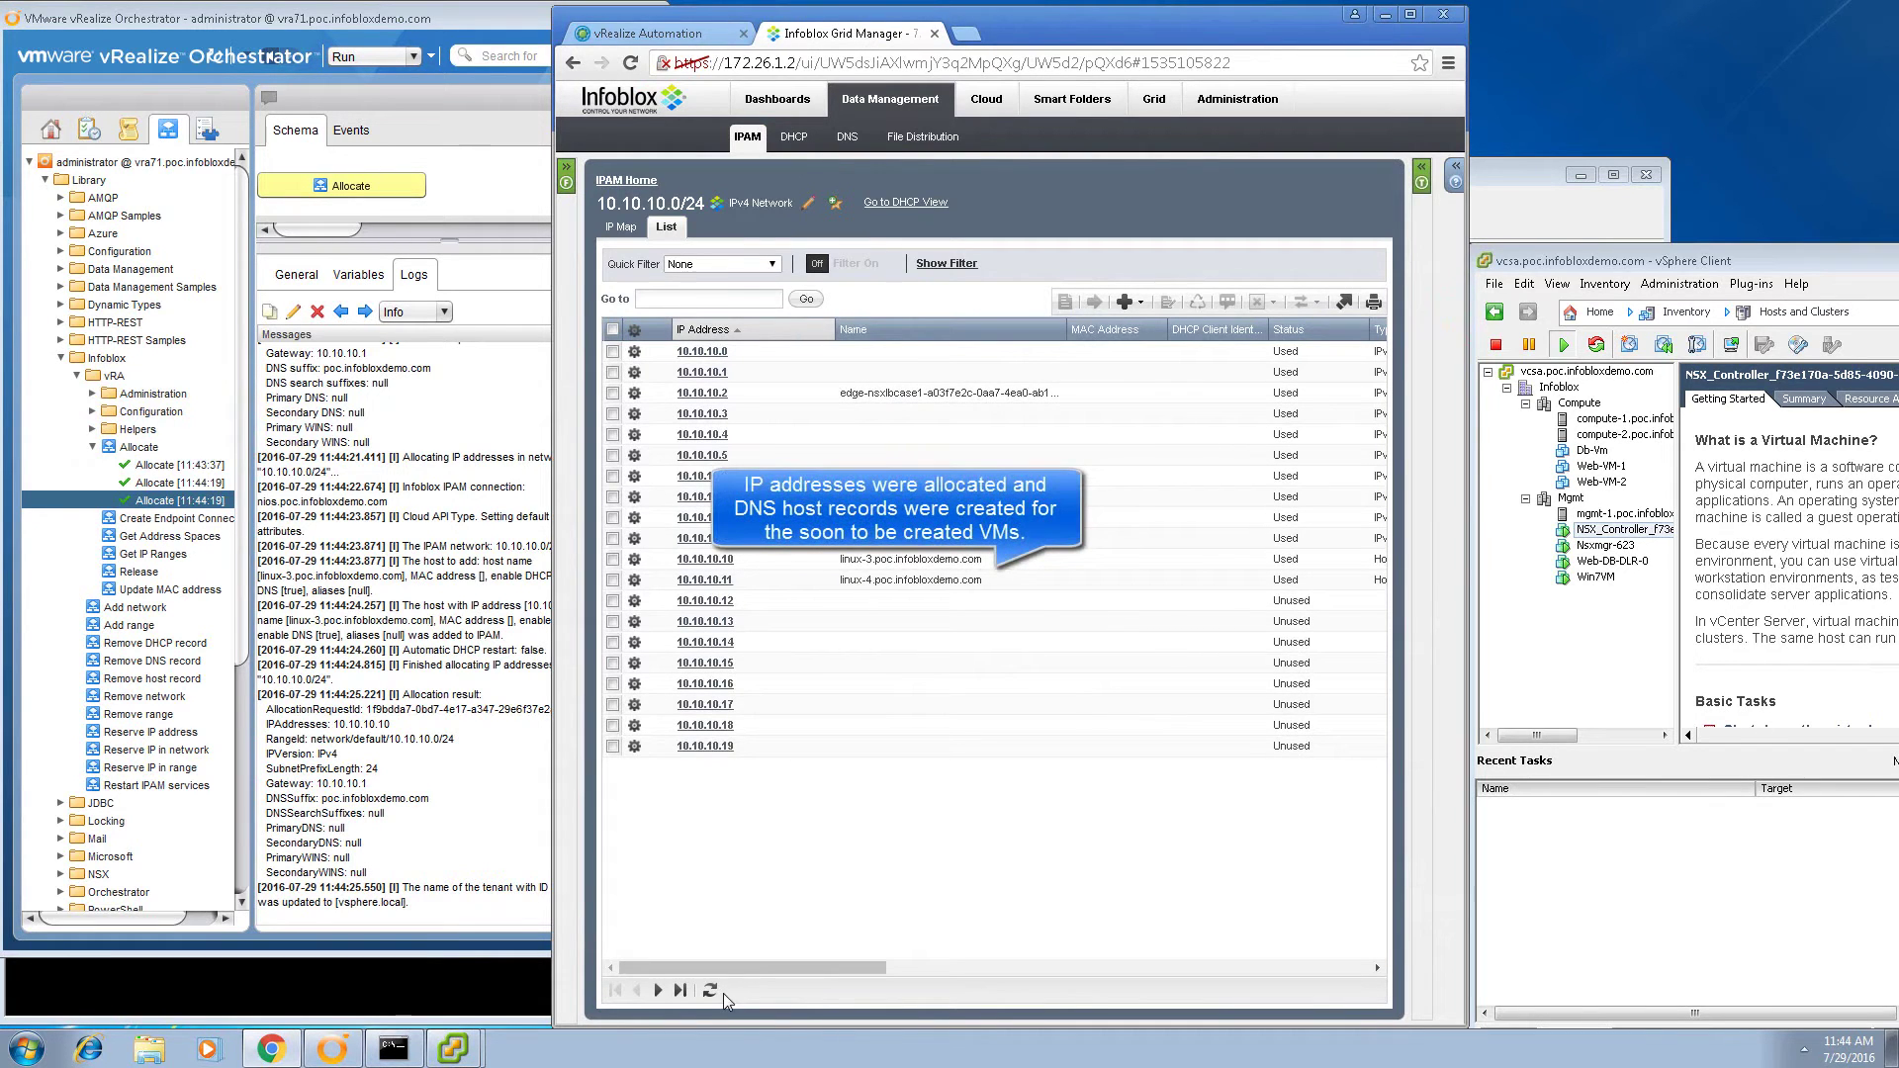
pyautogui.click(480, 1004)
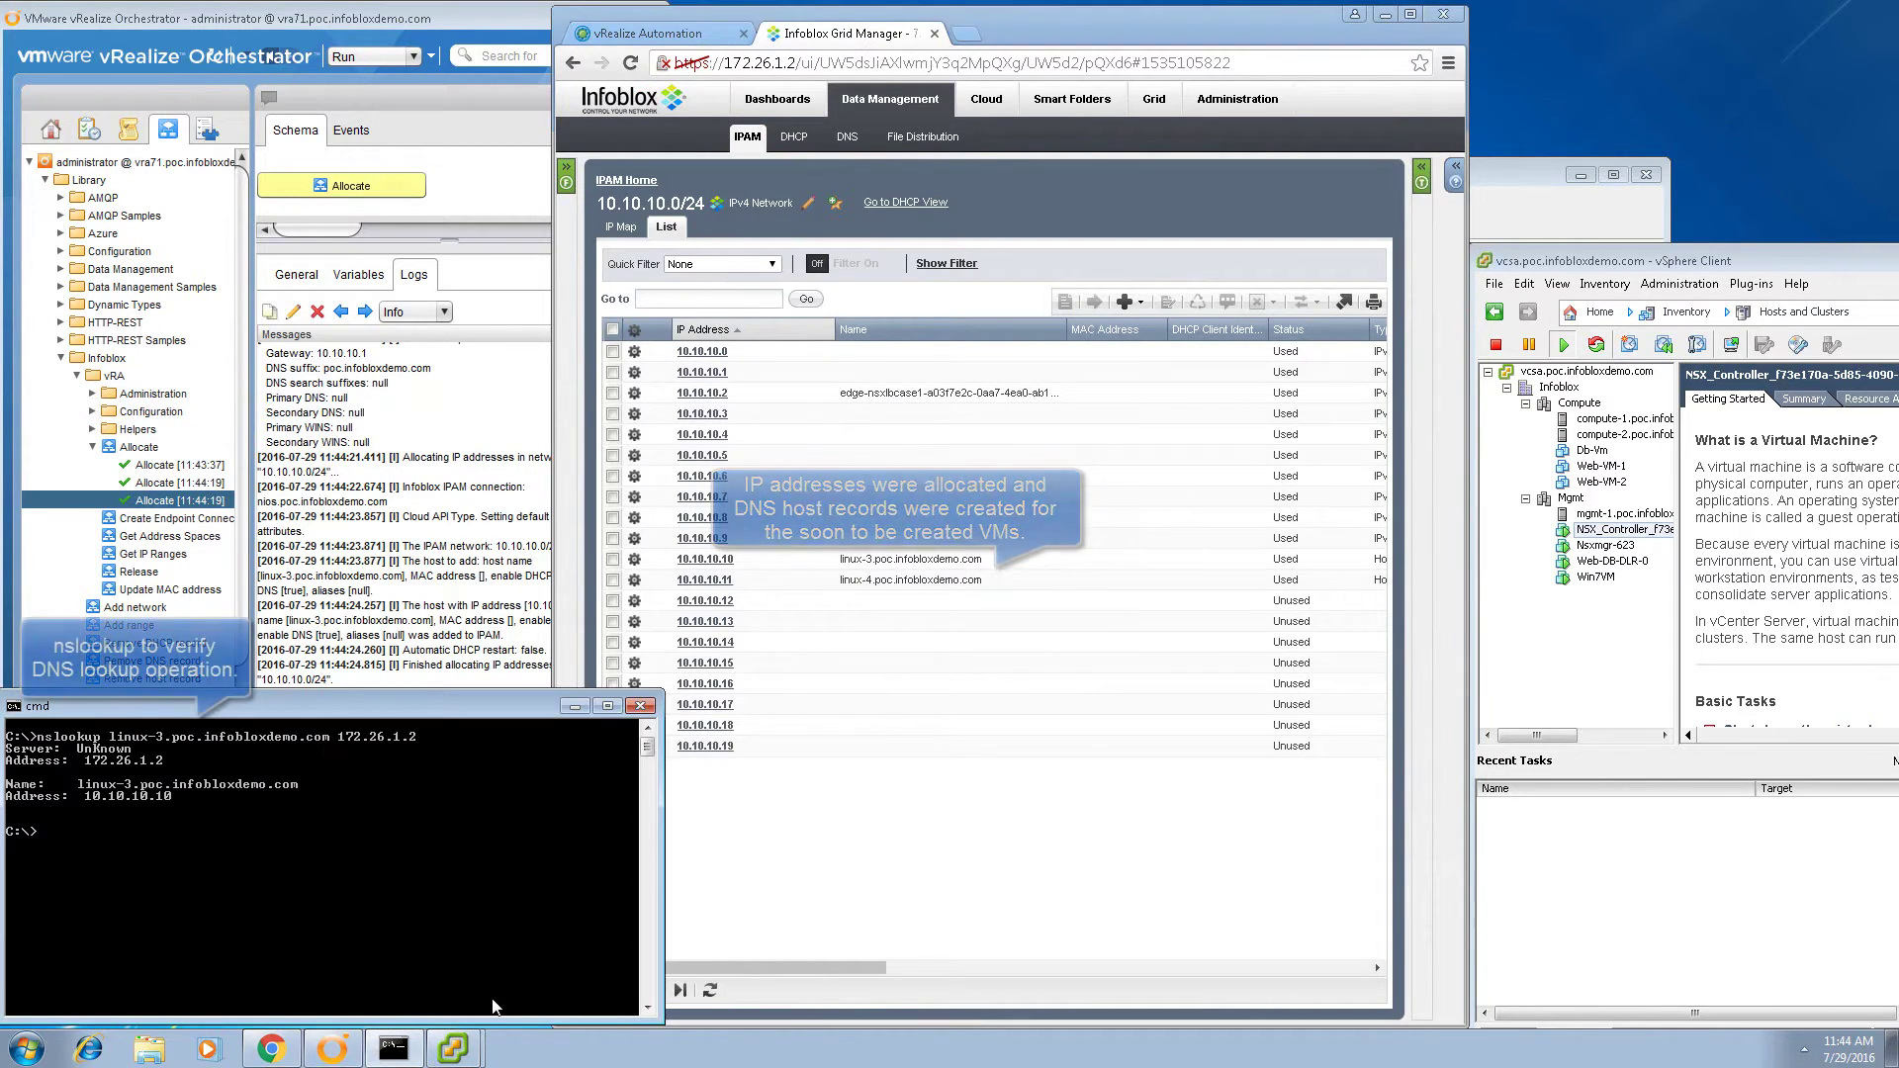
pyautogui.write('nslookup linux-4.poc.infobloxdemo.com 172.26.1.2')
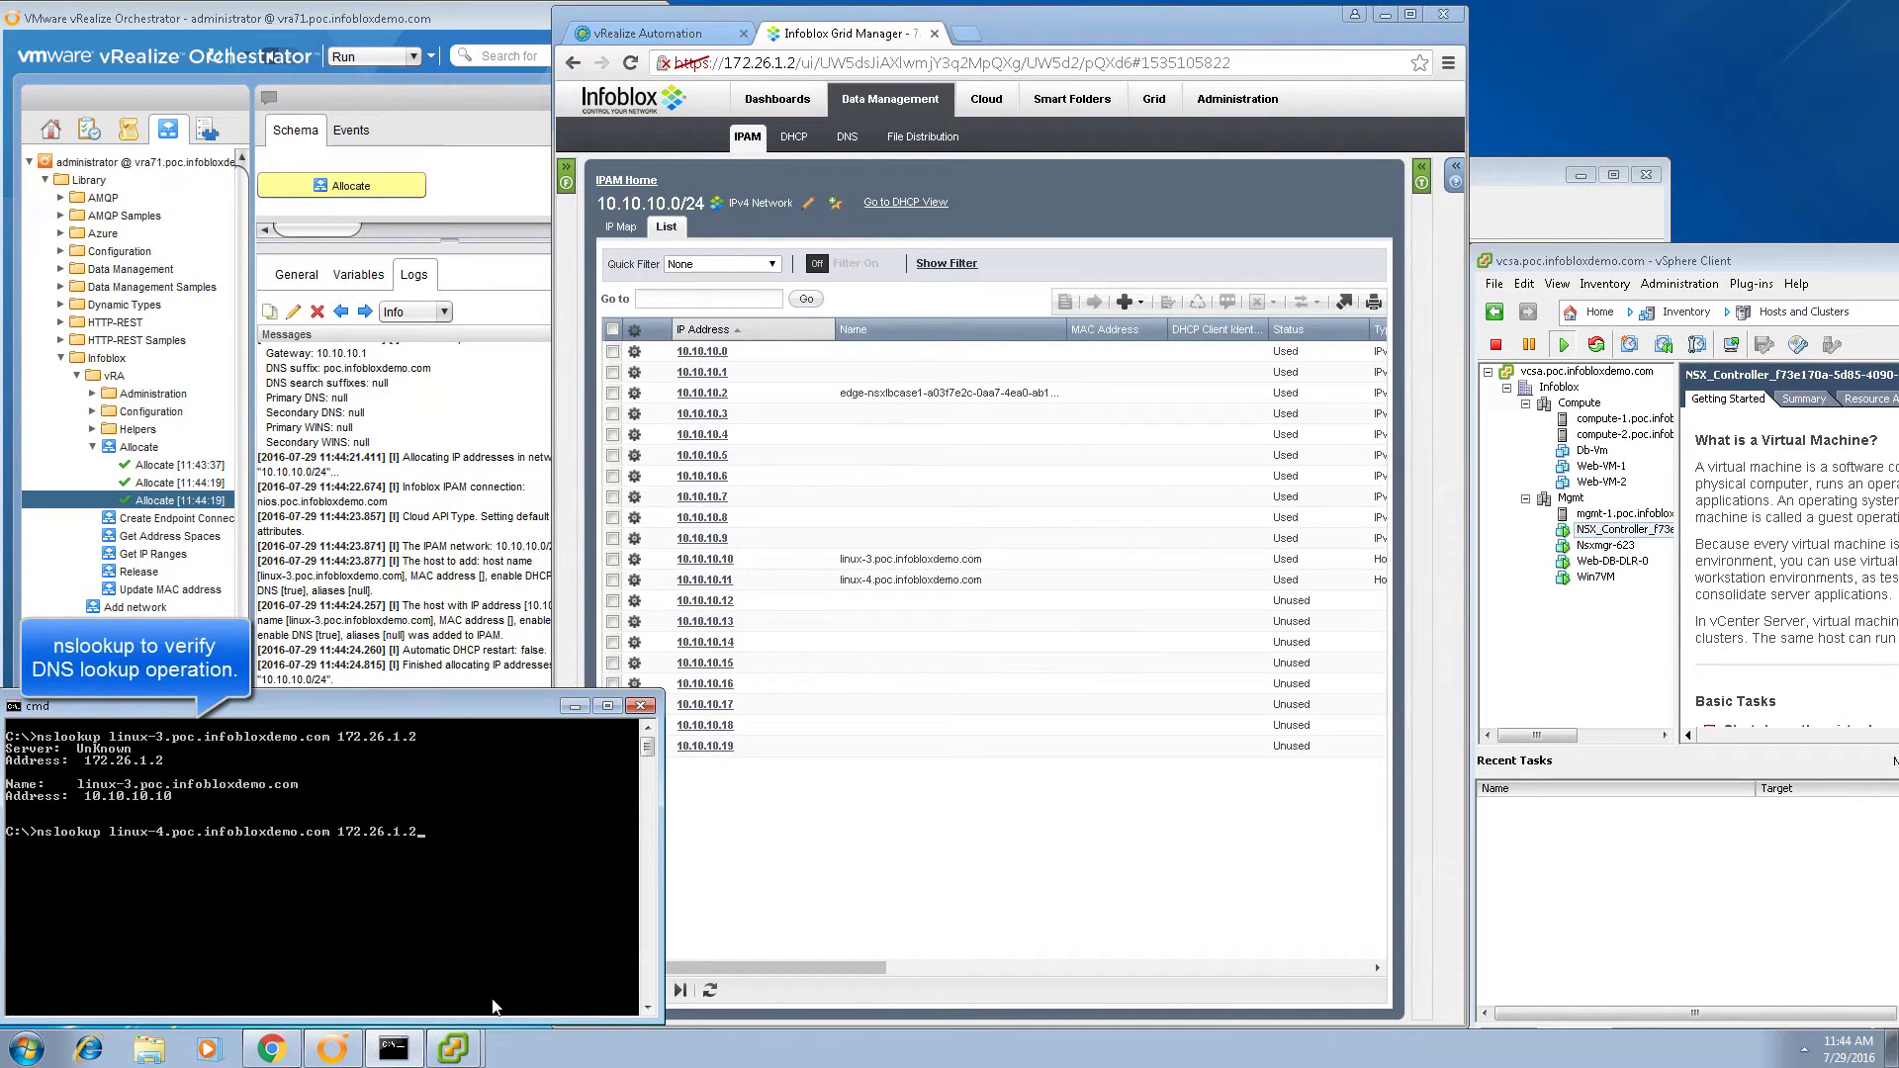
pyautogui.press('Return')
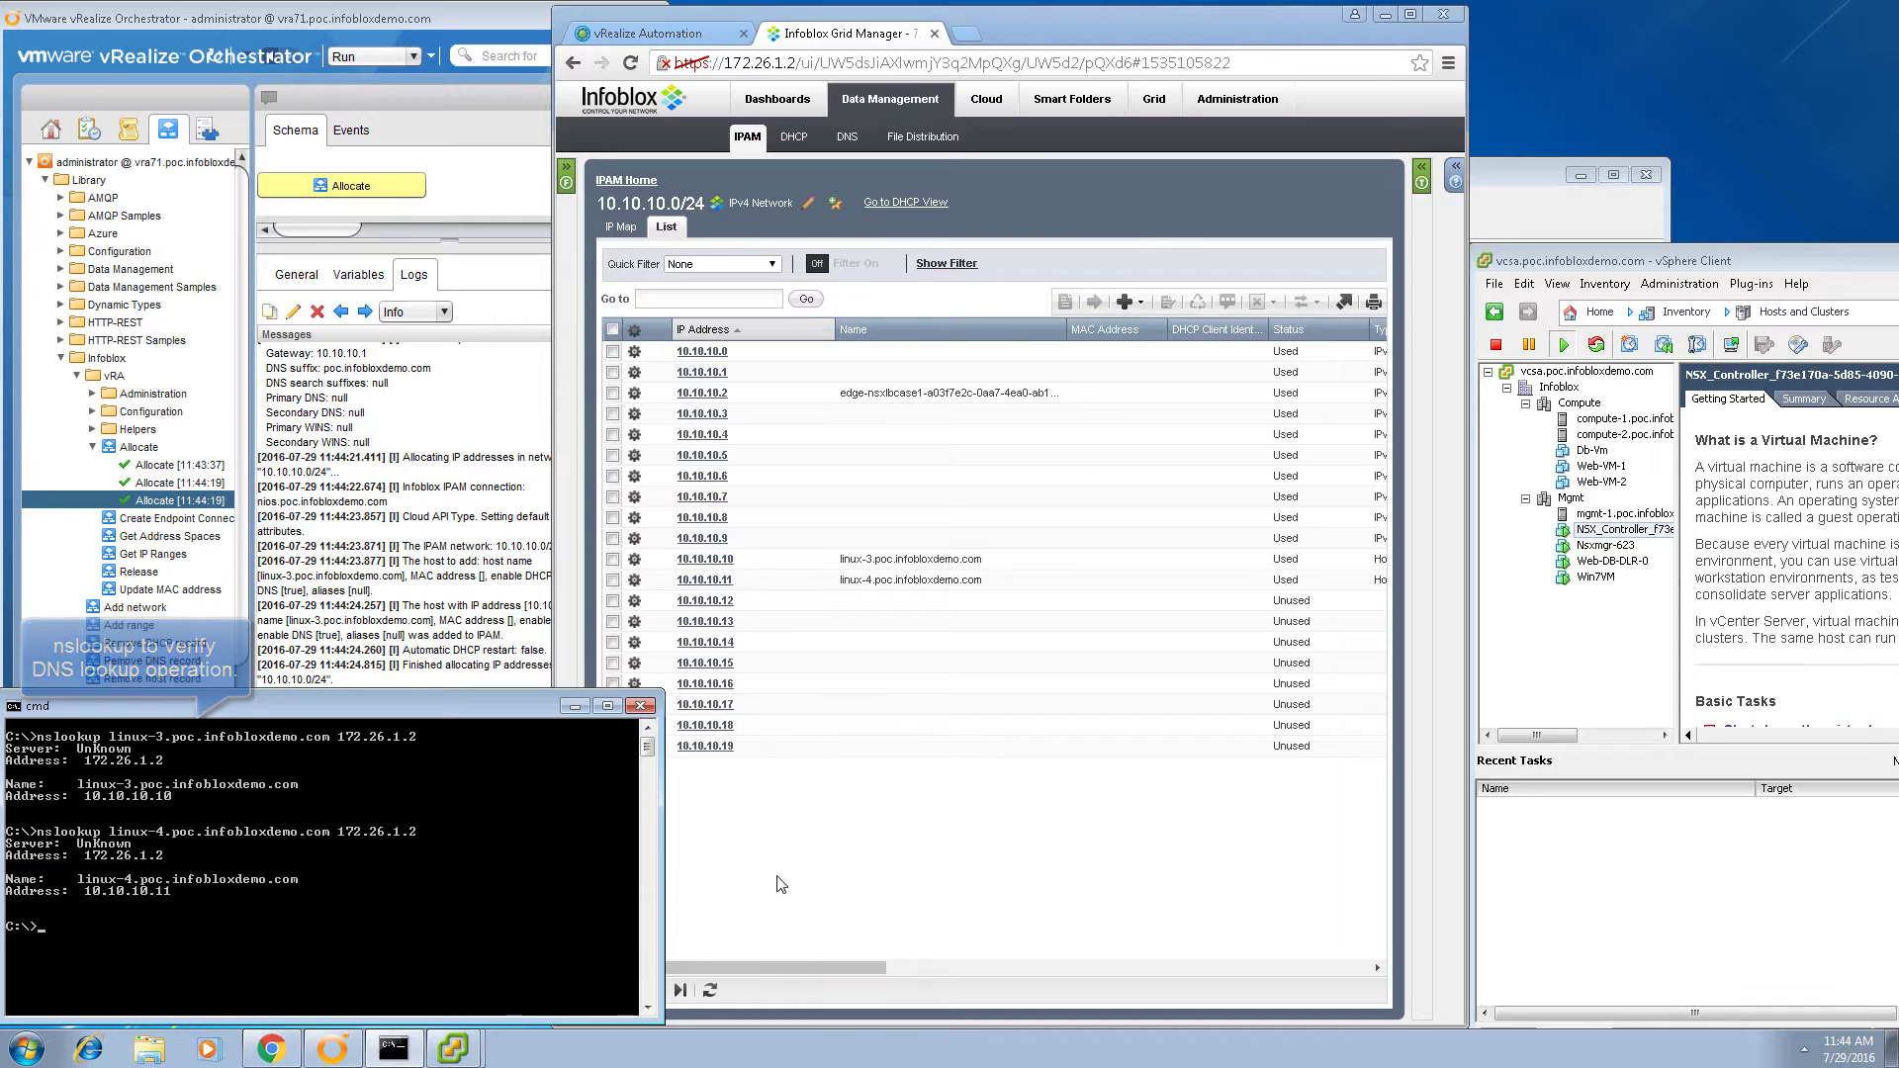
pyautogui.click(791, 841)
# List the VMs of the vsphere.local cloud tenant, then return to Request #78.
pyautogui.click(987, 100)
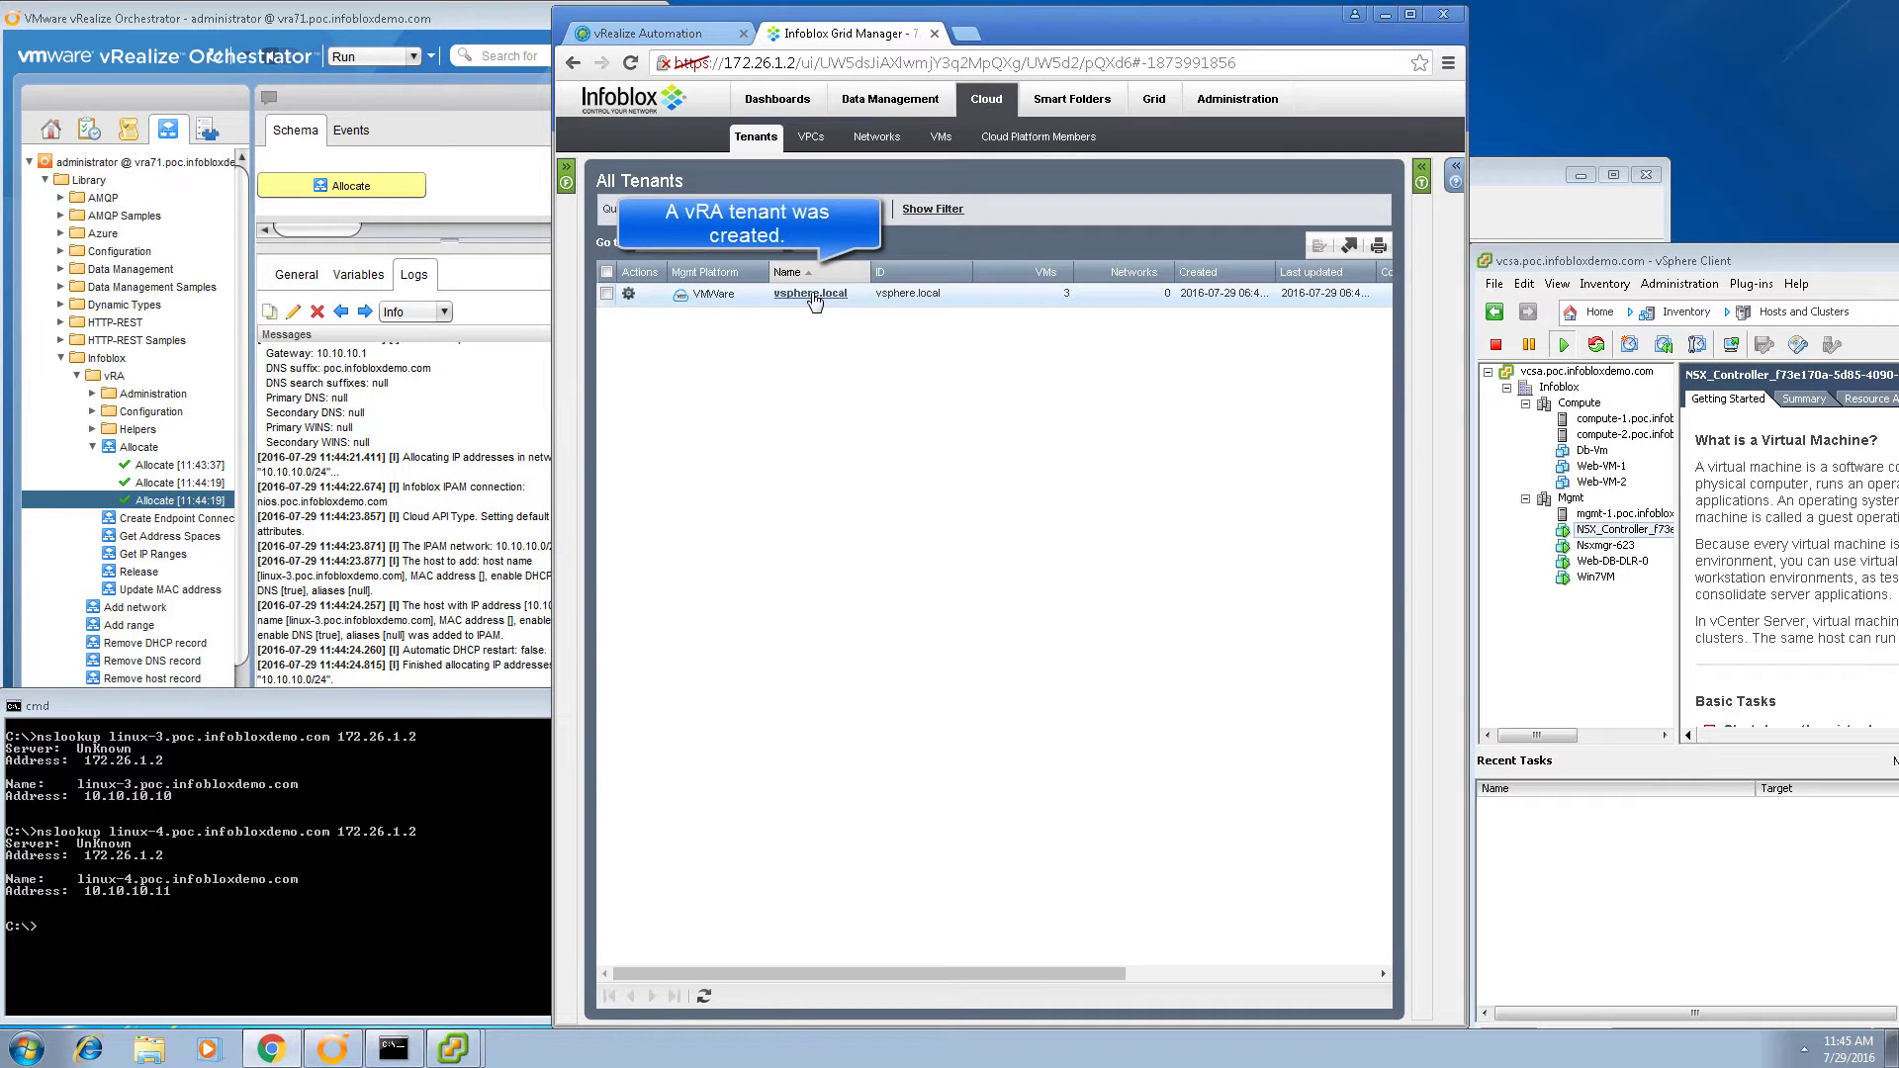
pyautogui.click(811, 294)
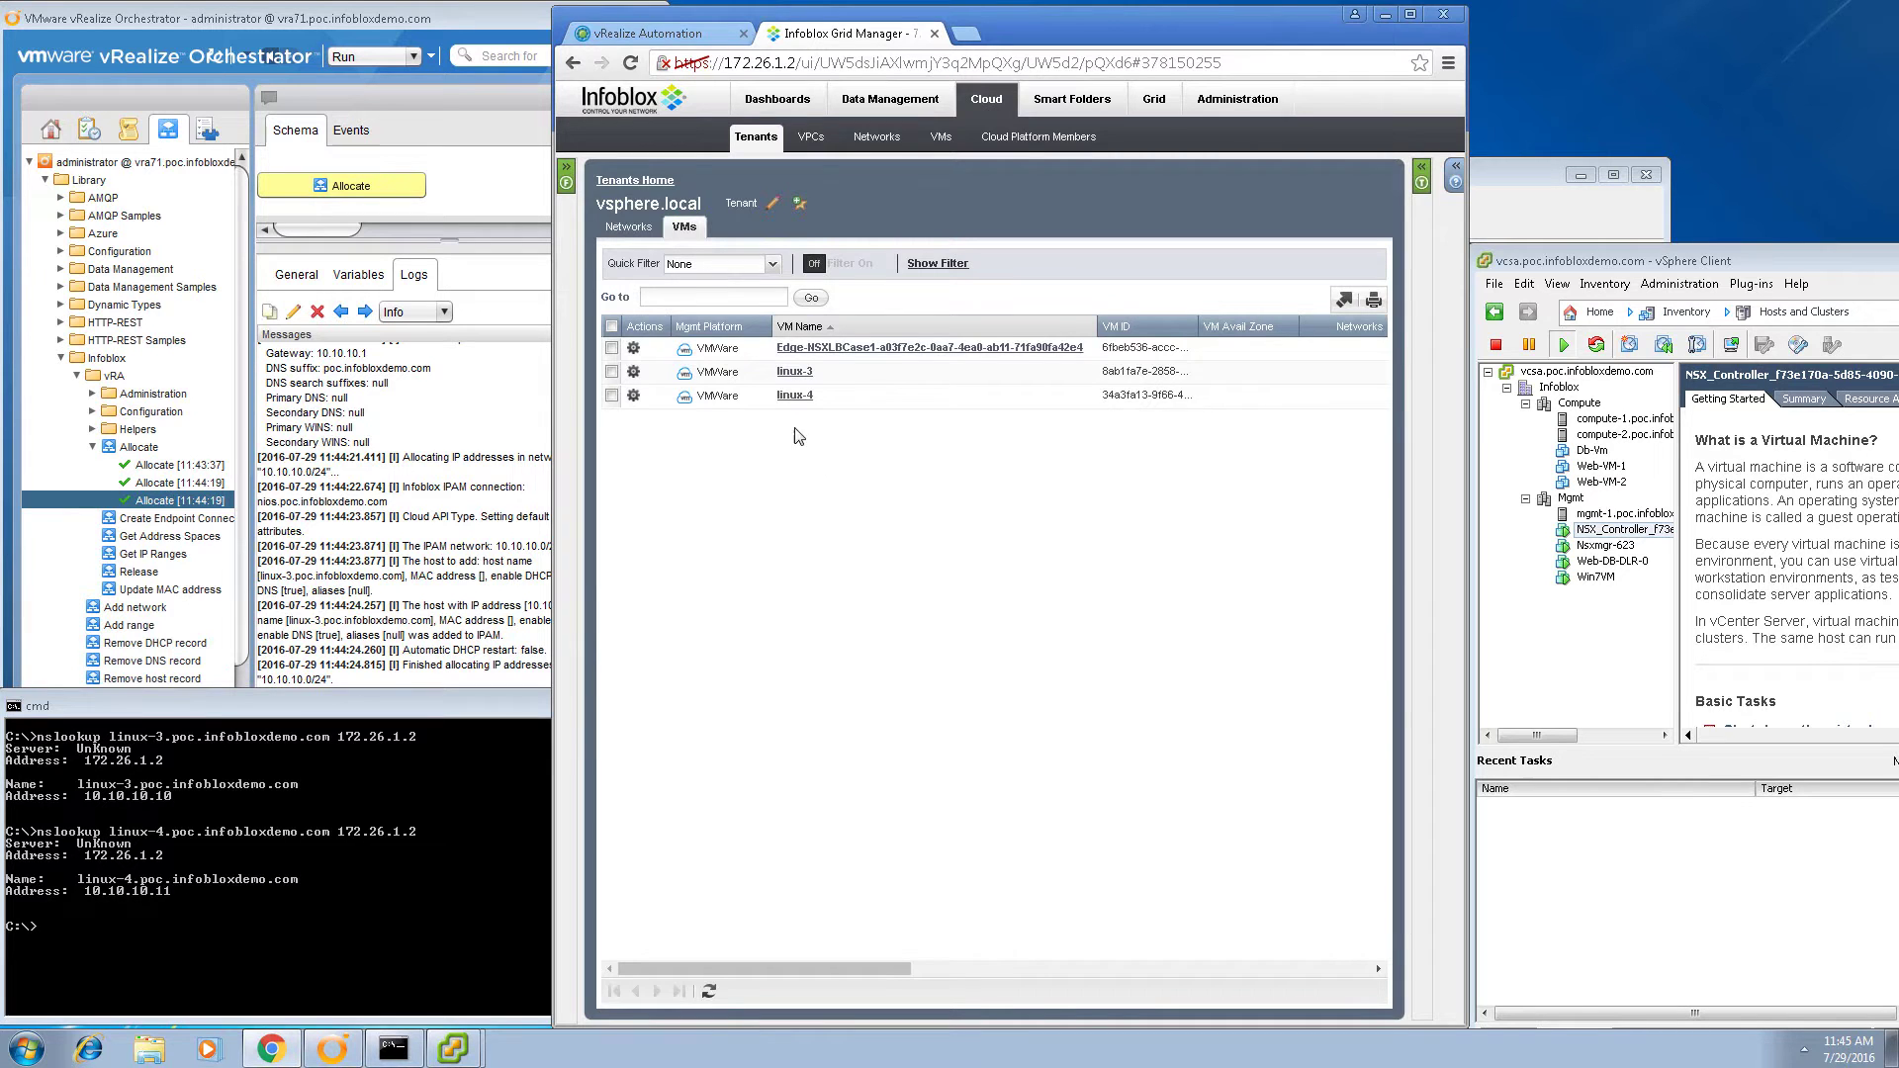
pyautogui.click(660, 40)
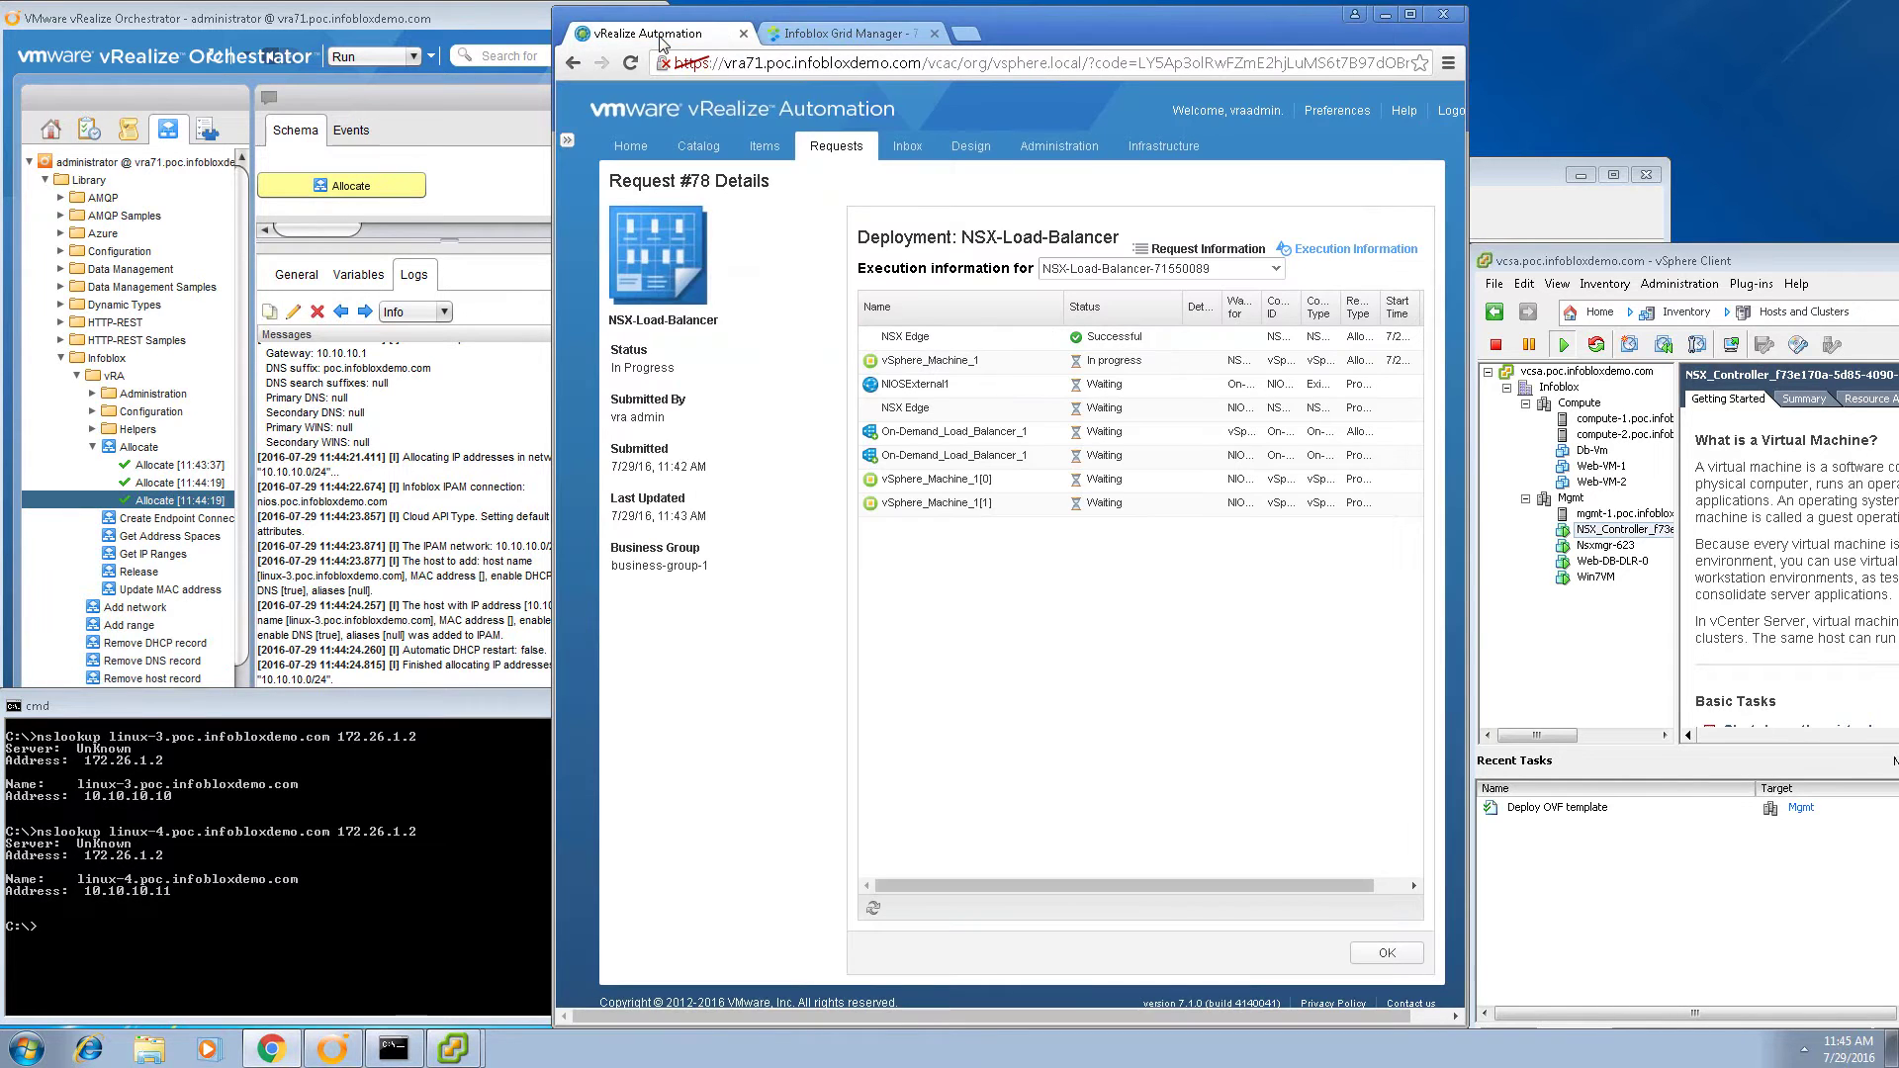
# Refresh Request #78's execution status, checking the Orchestrator log and new Edge VM summary between refreshes.
pyautogui.click(874, 908)
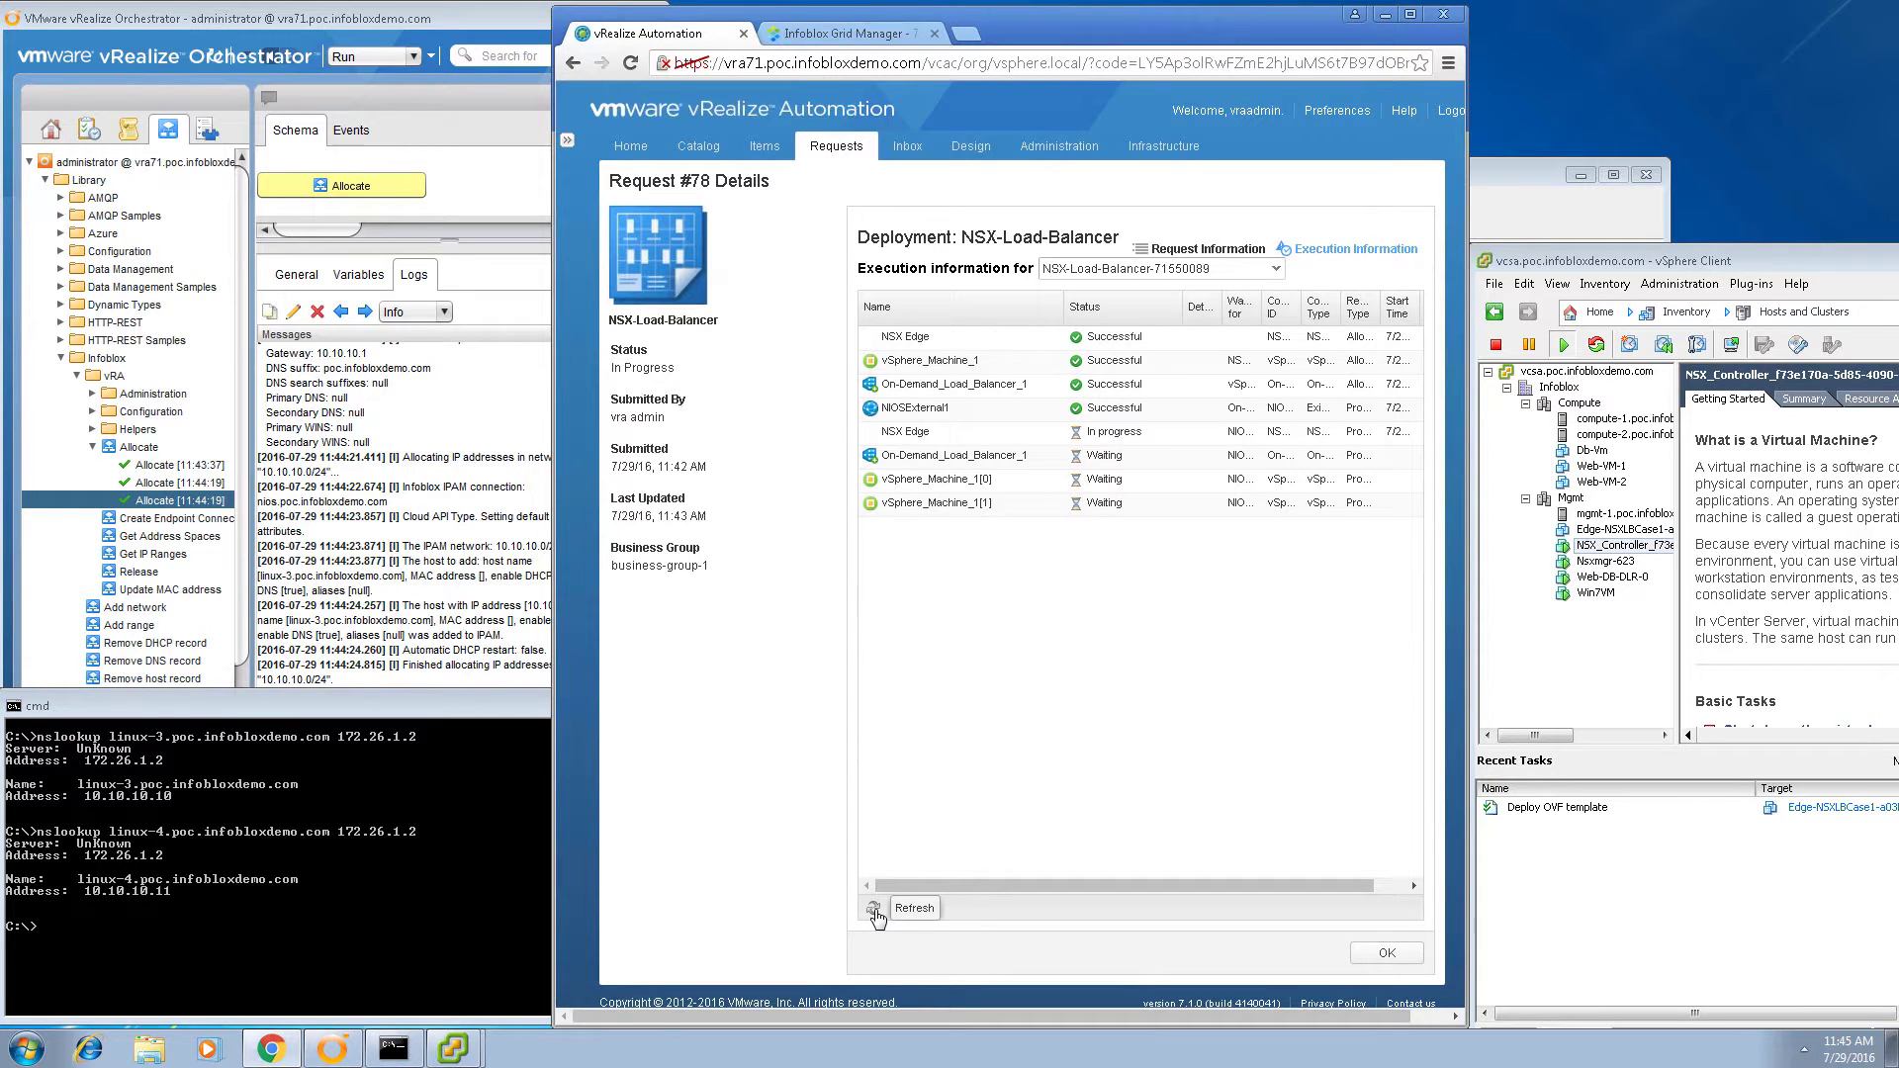
pyautogui.click(437, 530)
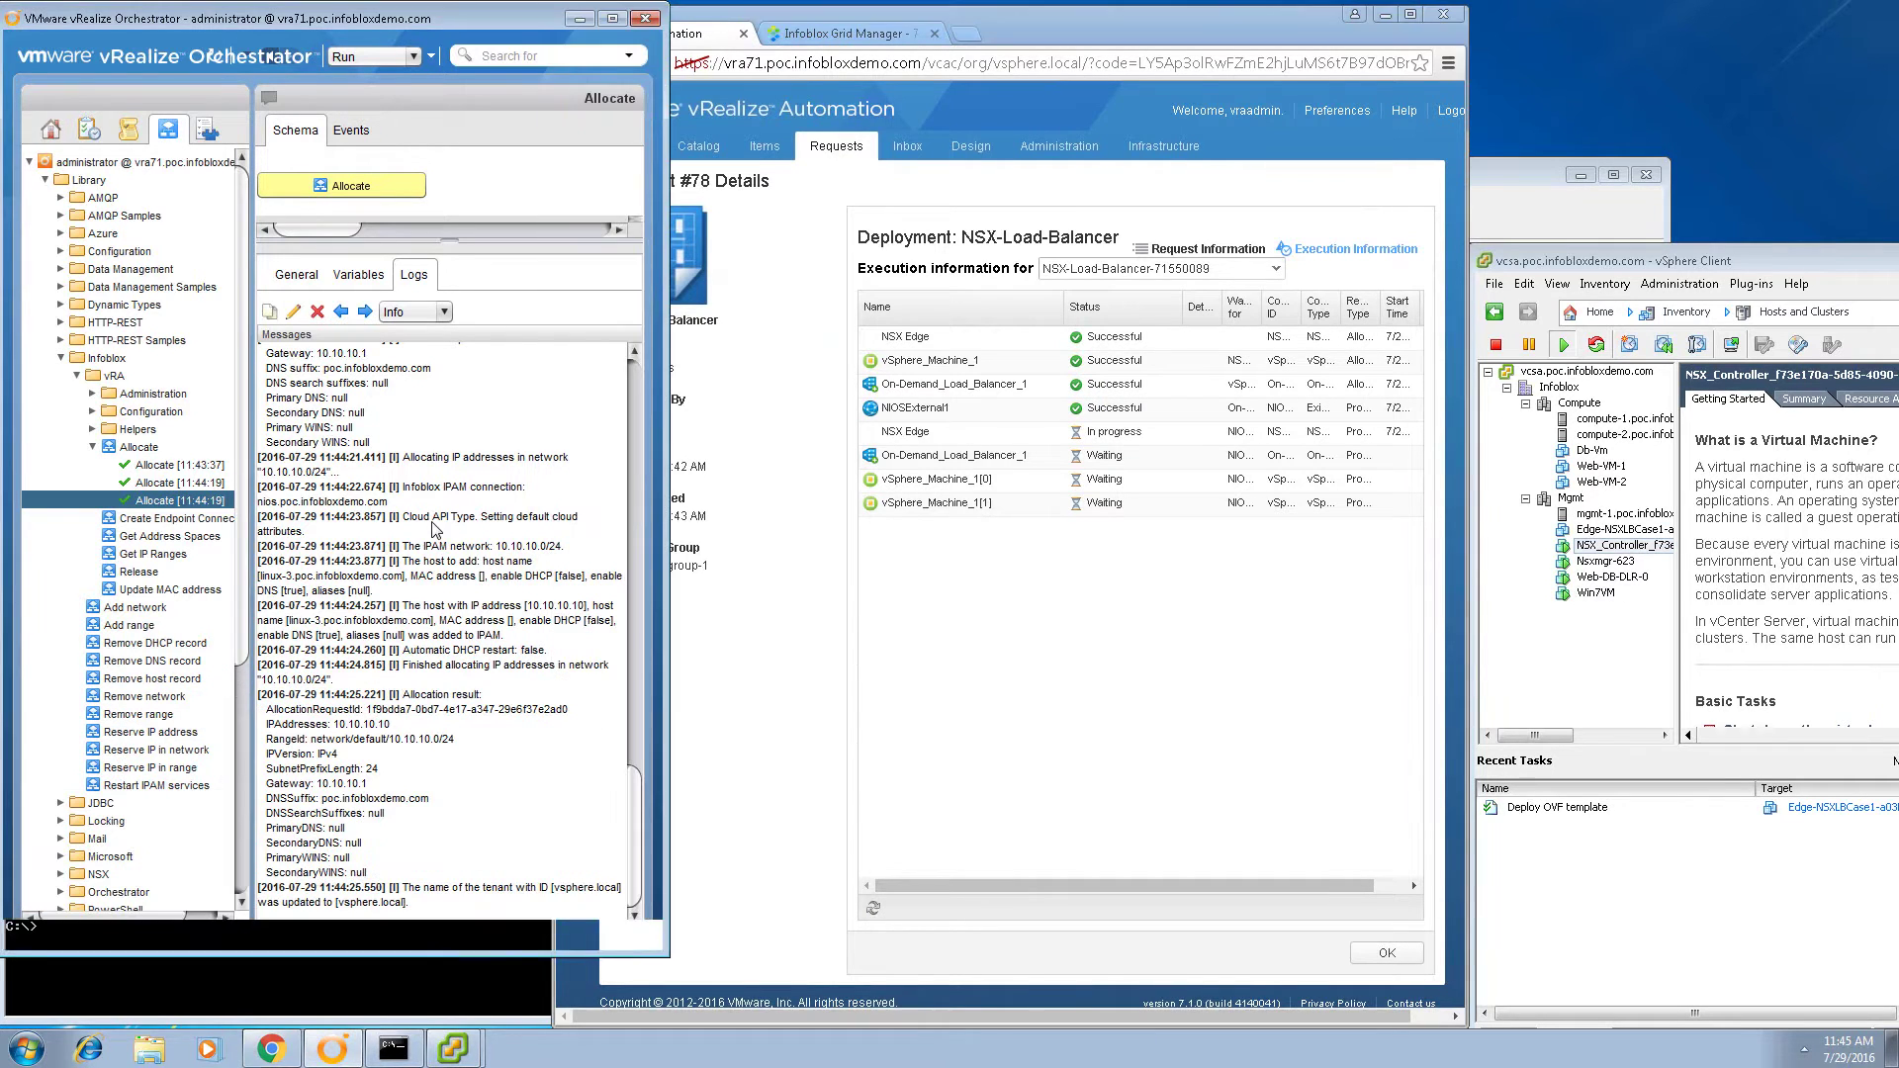
pyautogui.click(1035, 735)
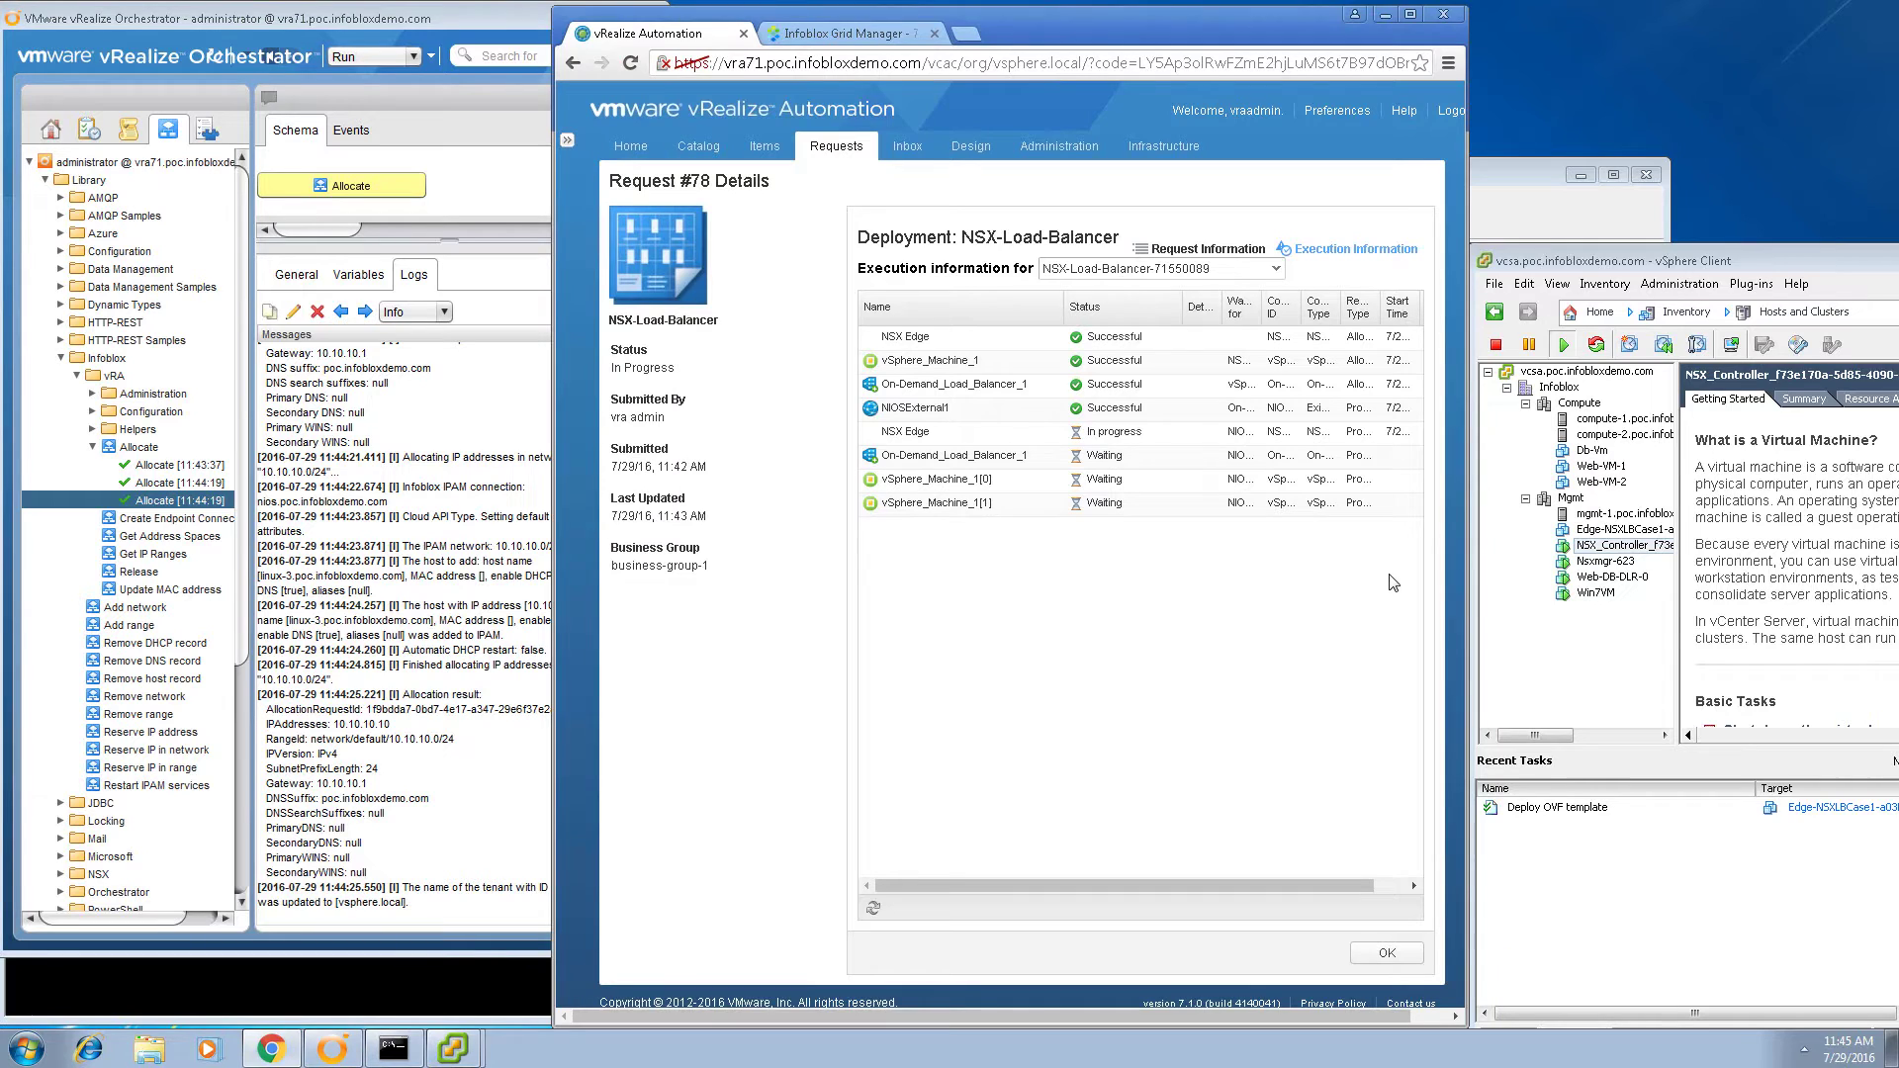
pyautogui.click(1623, 529)
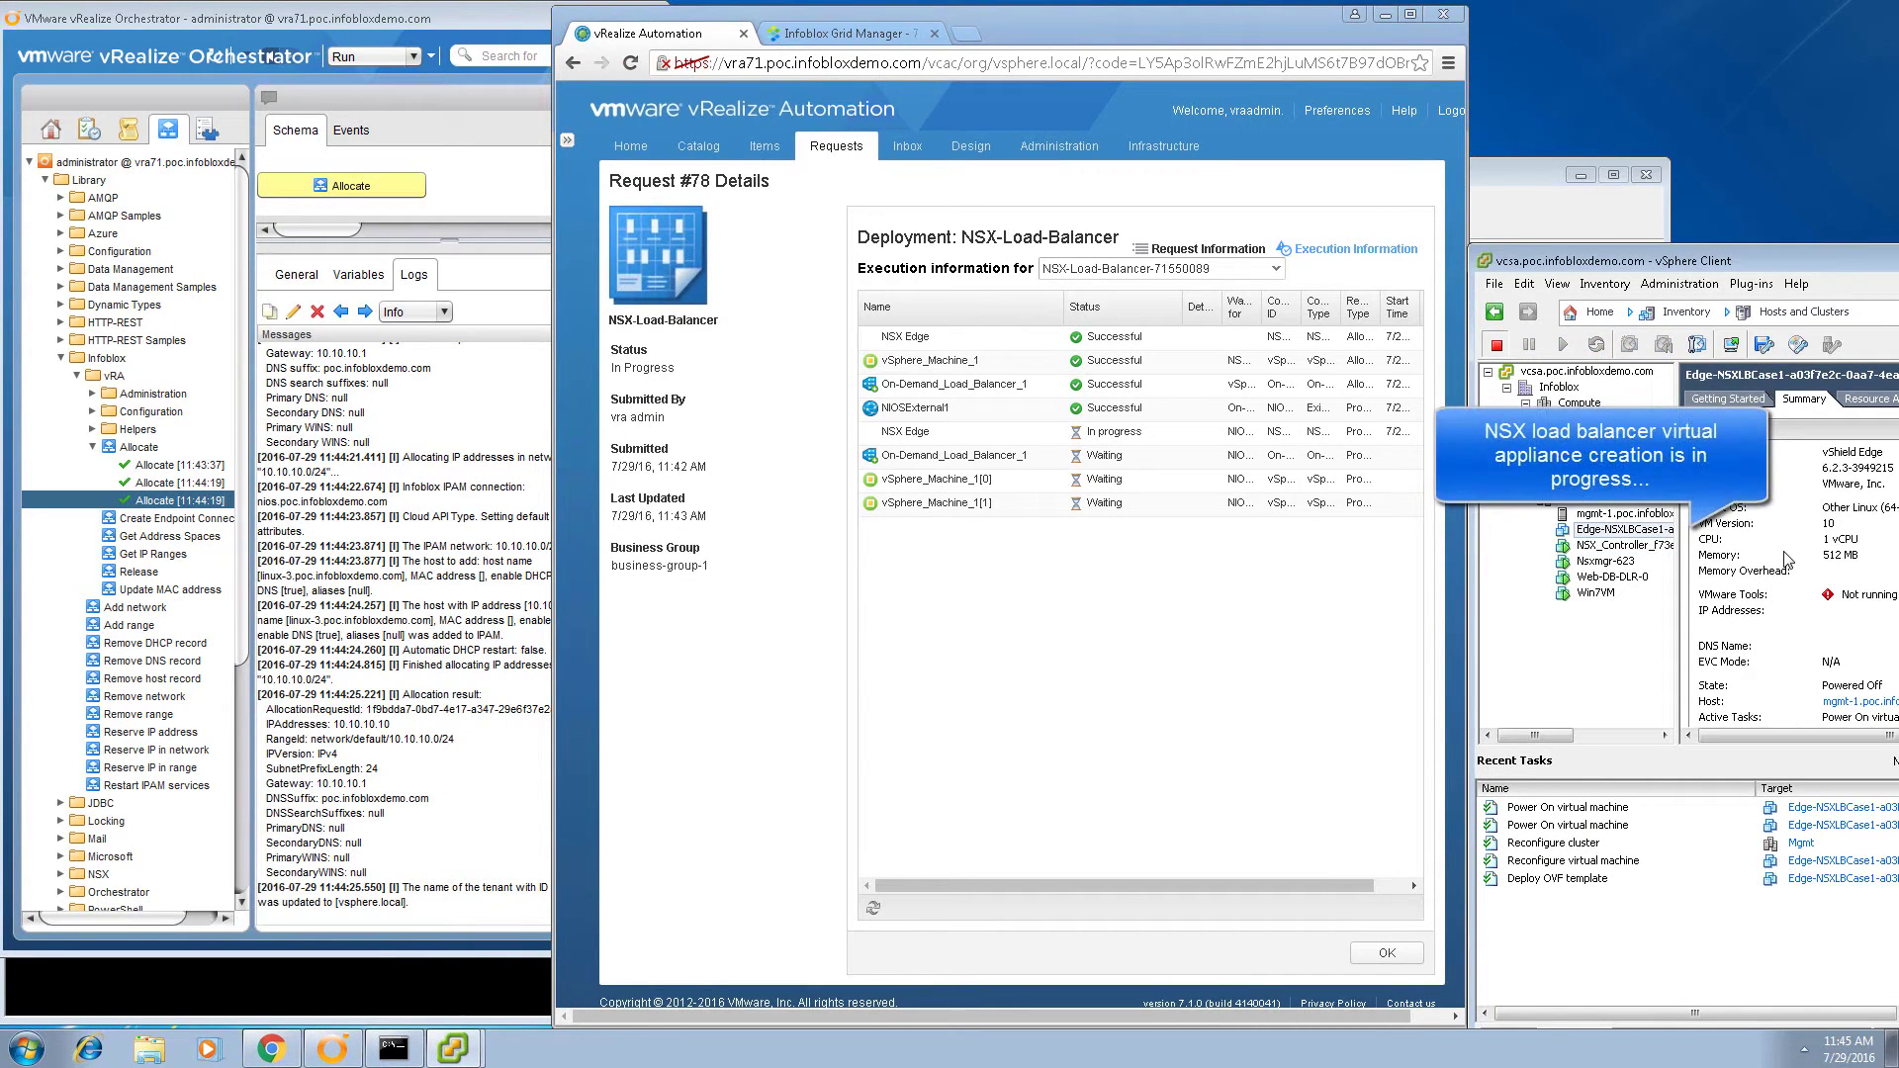
pyautogui.click(856, 719)
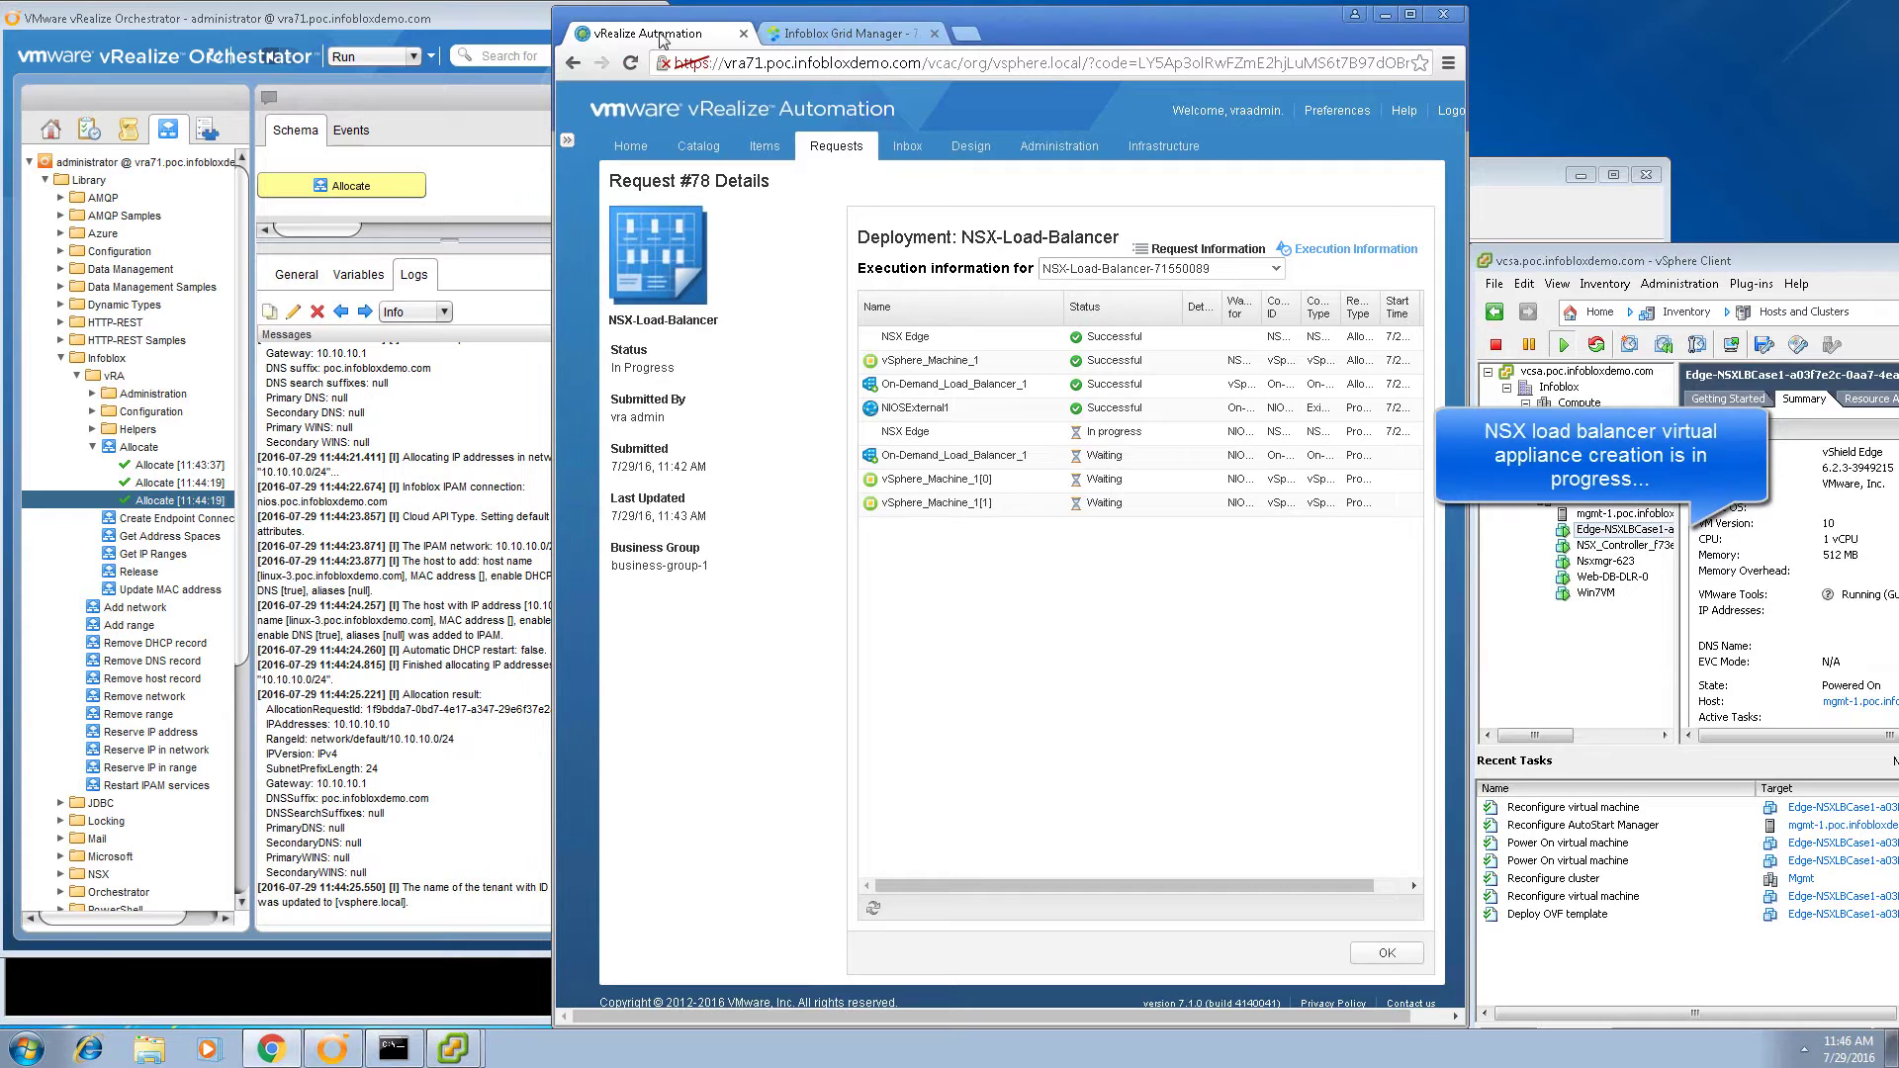
pyautogui.click(874, 910)
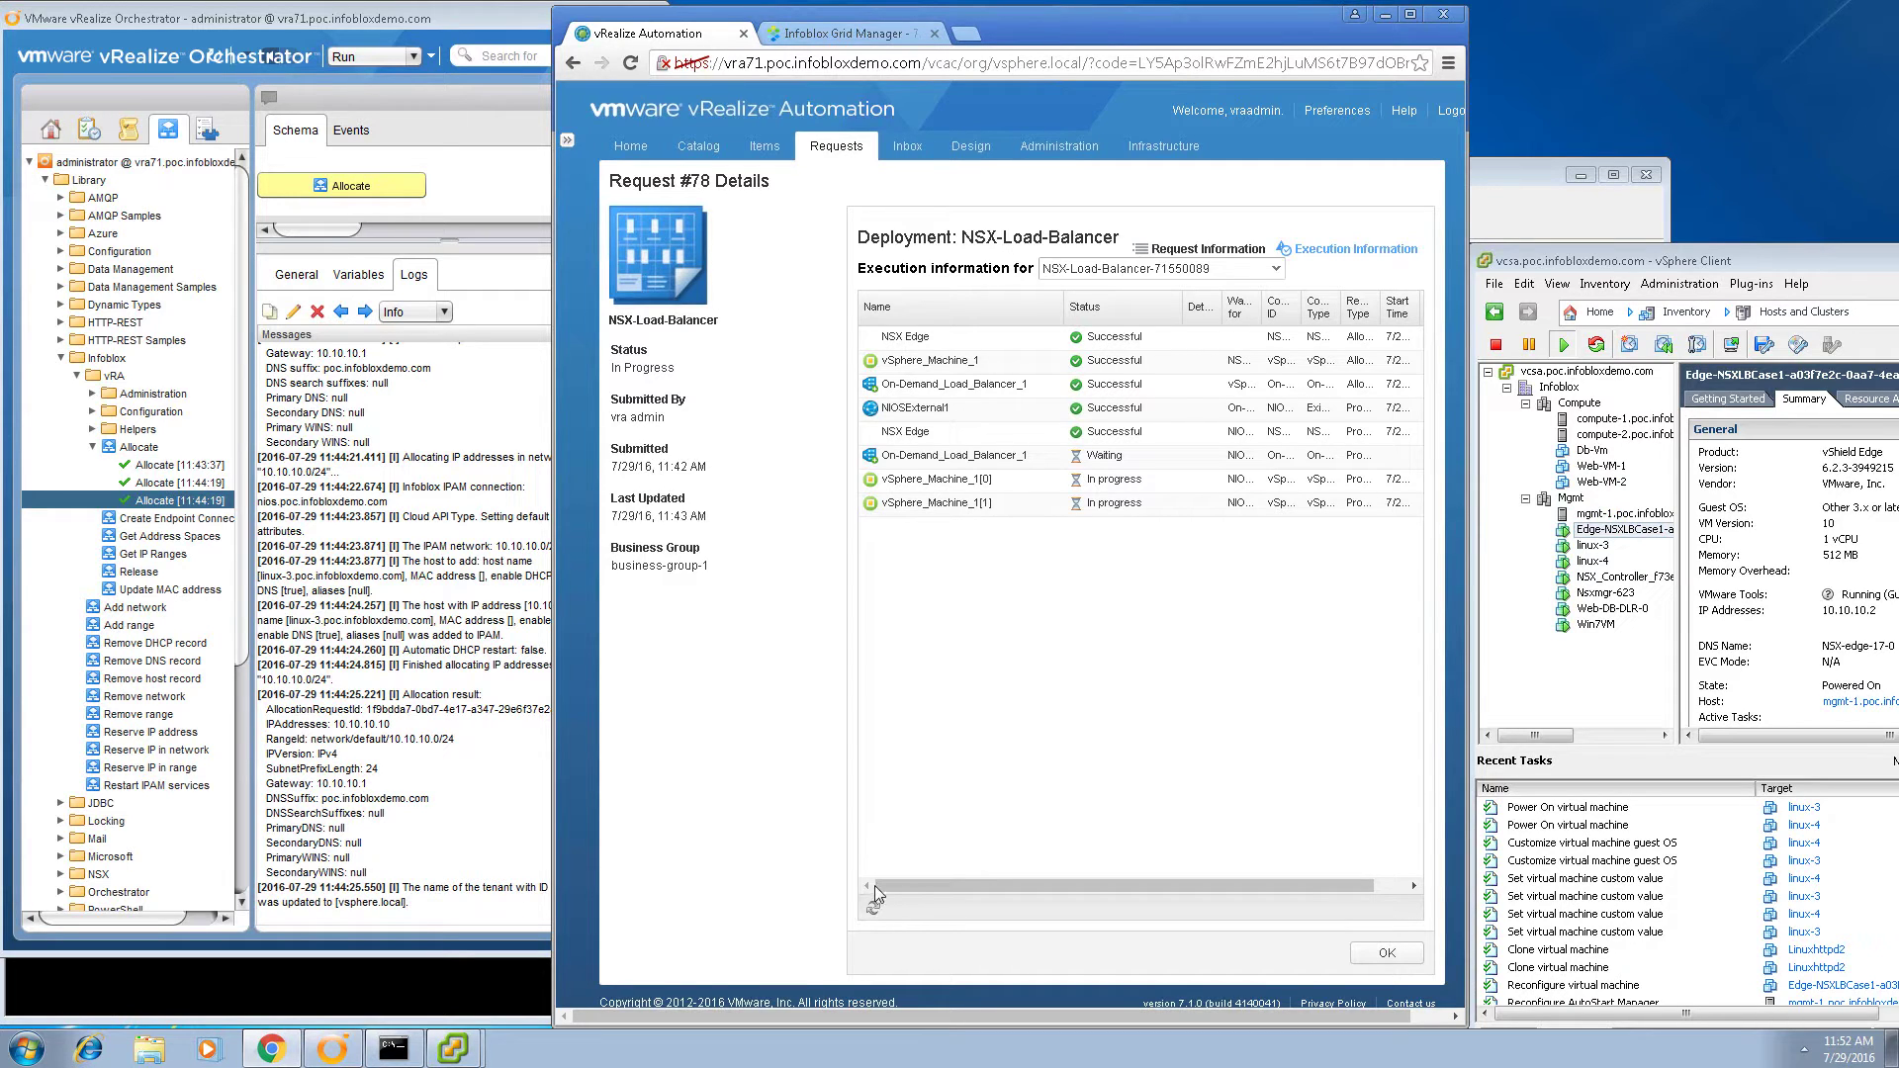
# Check the linux-3 and linux-4 summaries in vSphere, then open vRA's Deployments list.
pyautogui.click(875, 912)
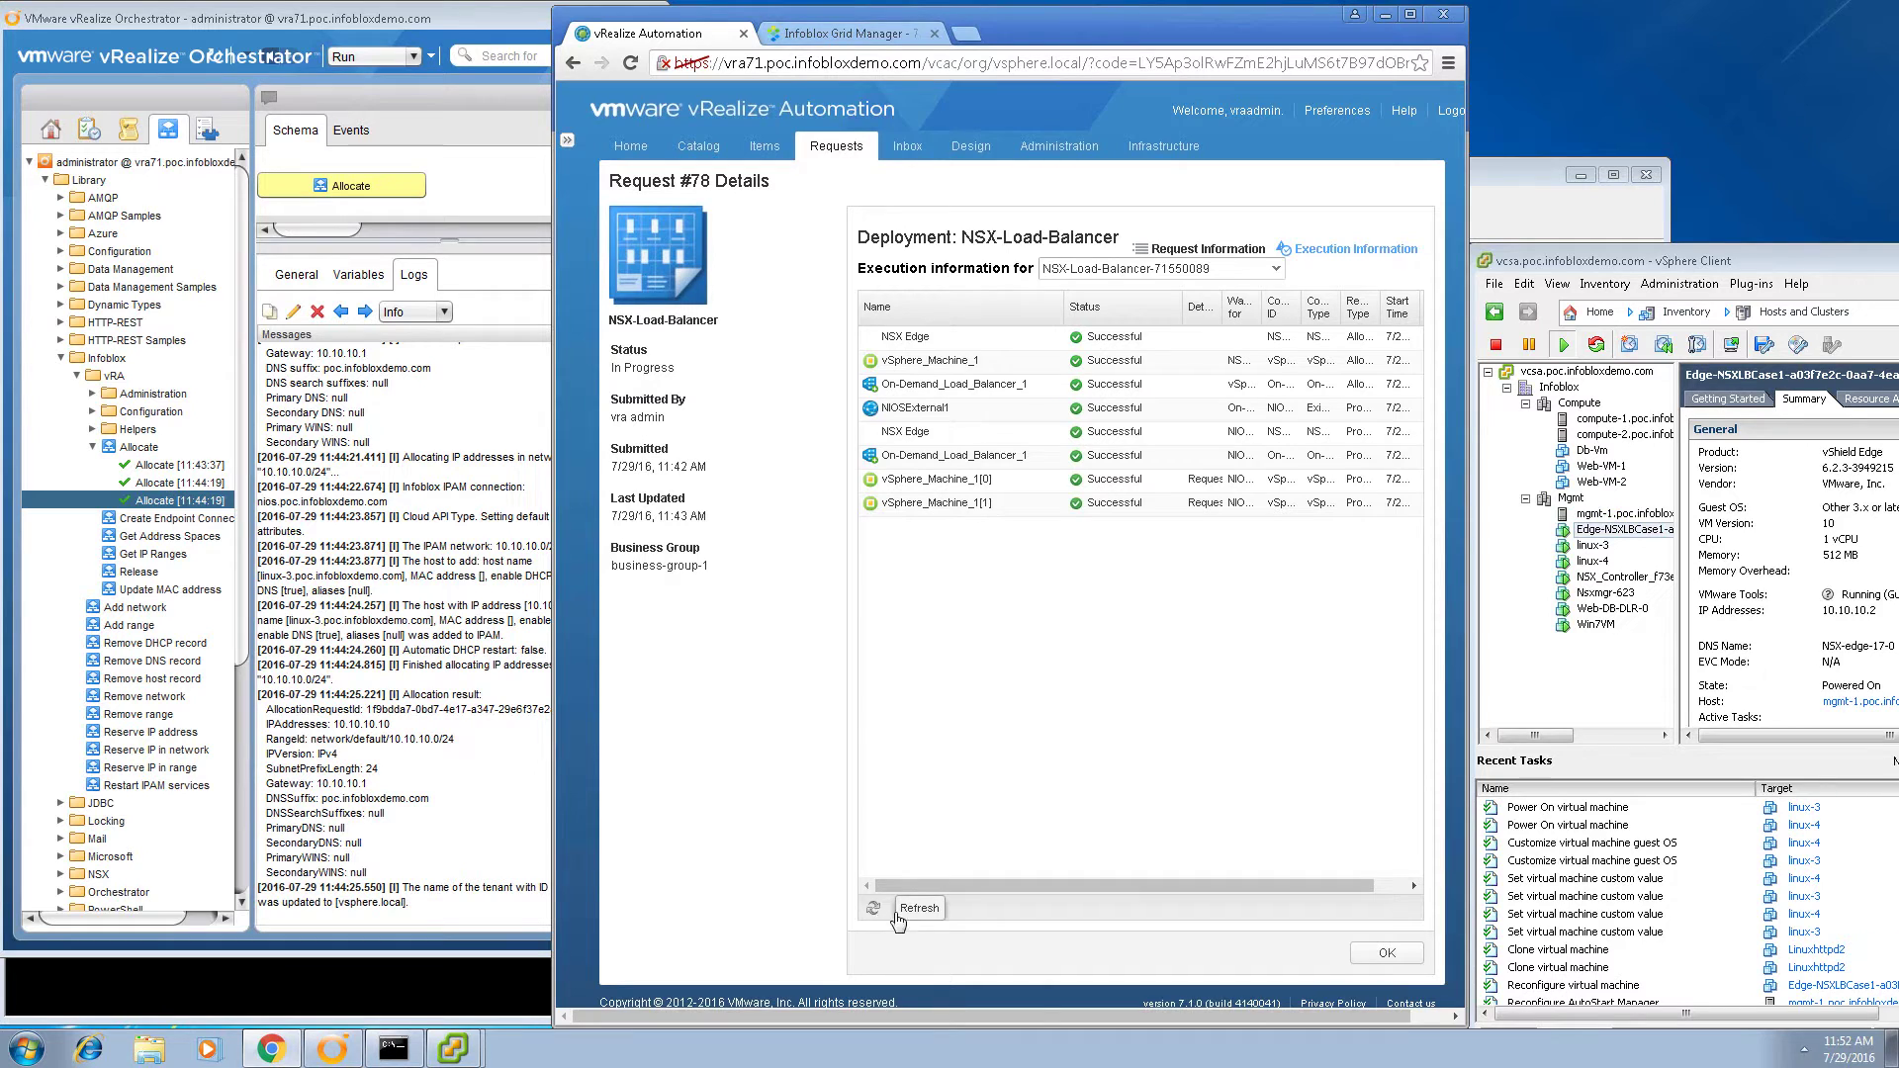
pyautogui.click(1592, 546)
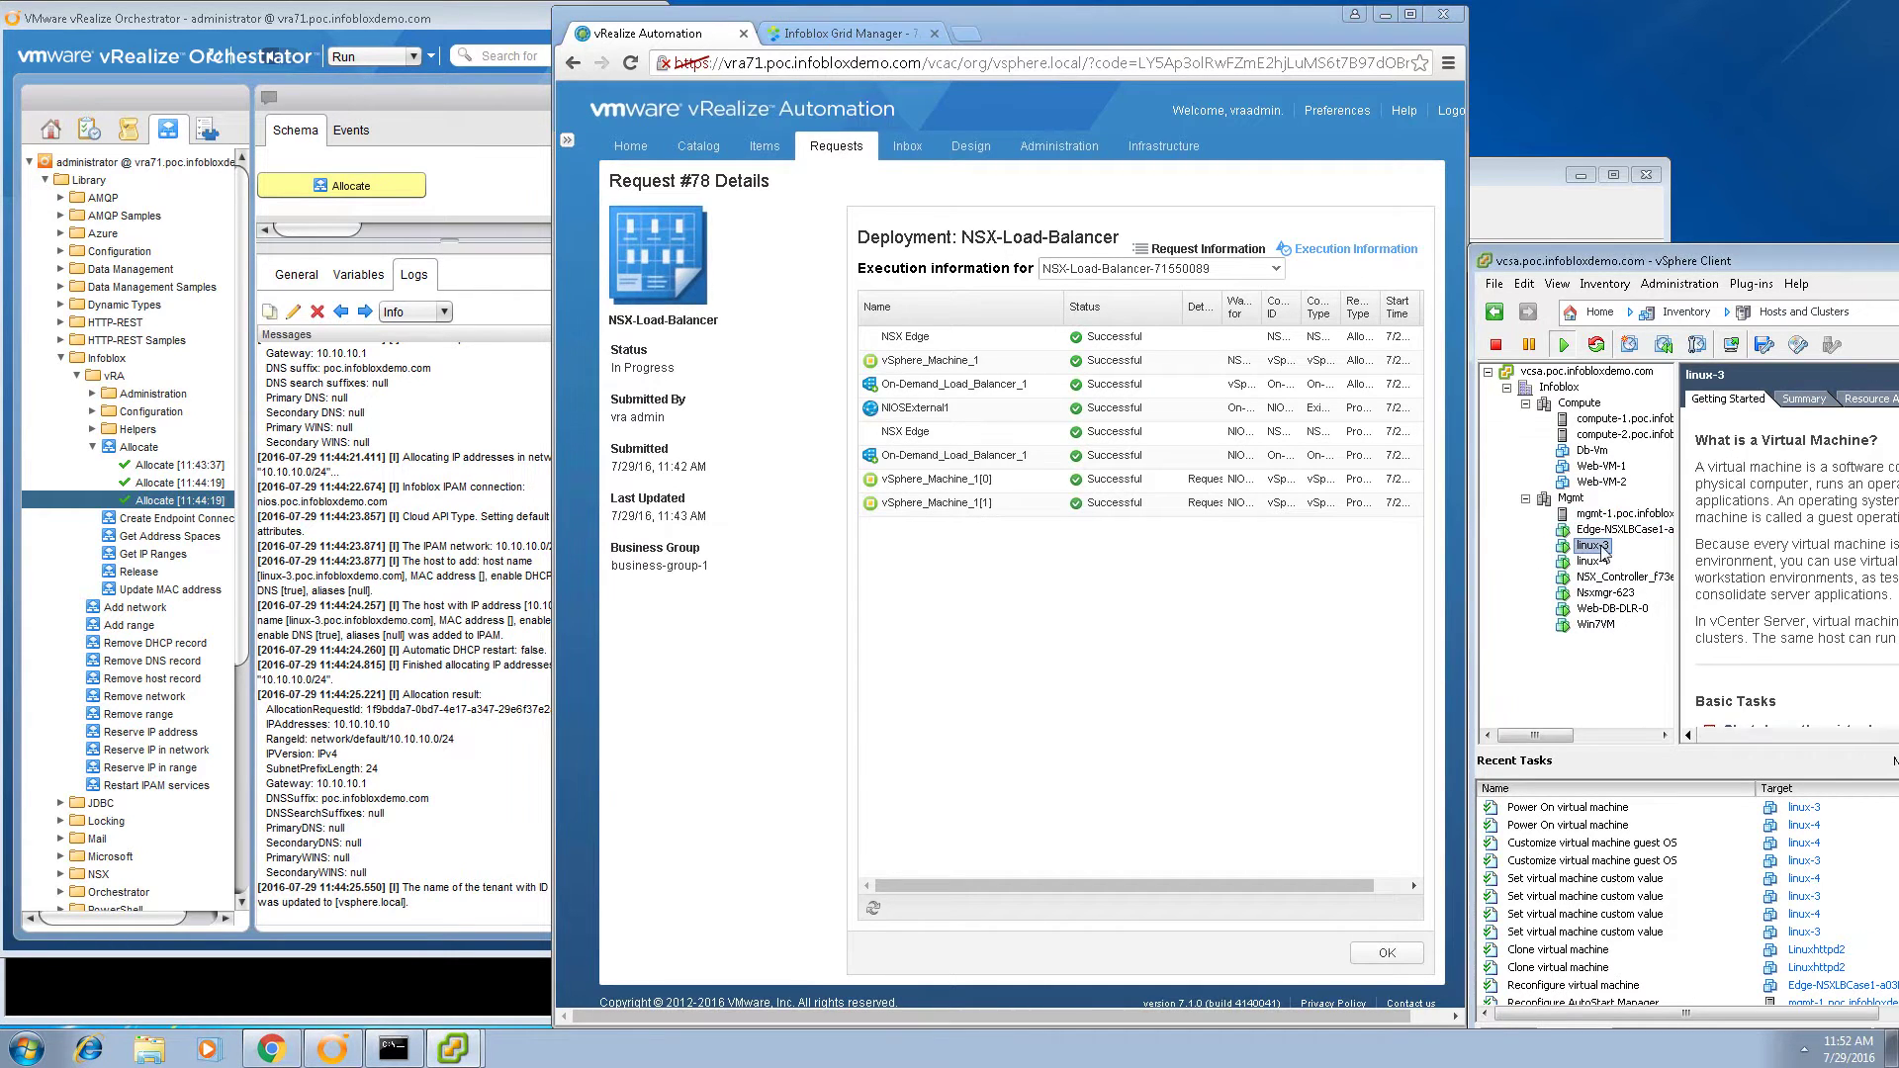
pyautogui.click(1796, 403)
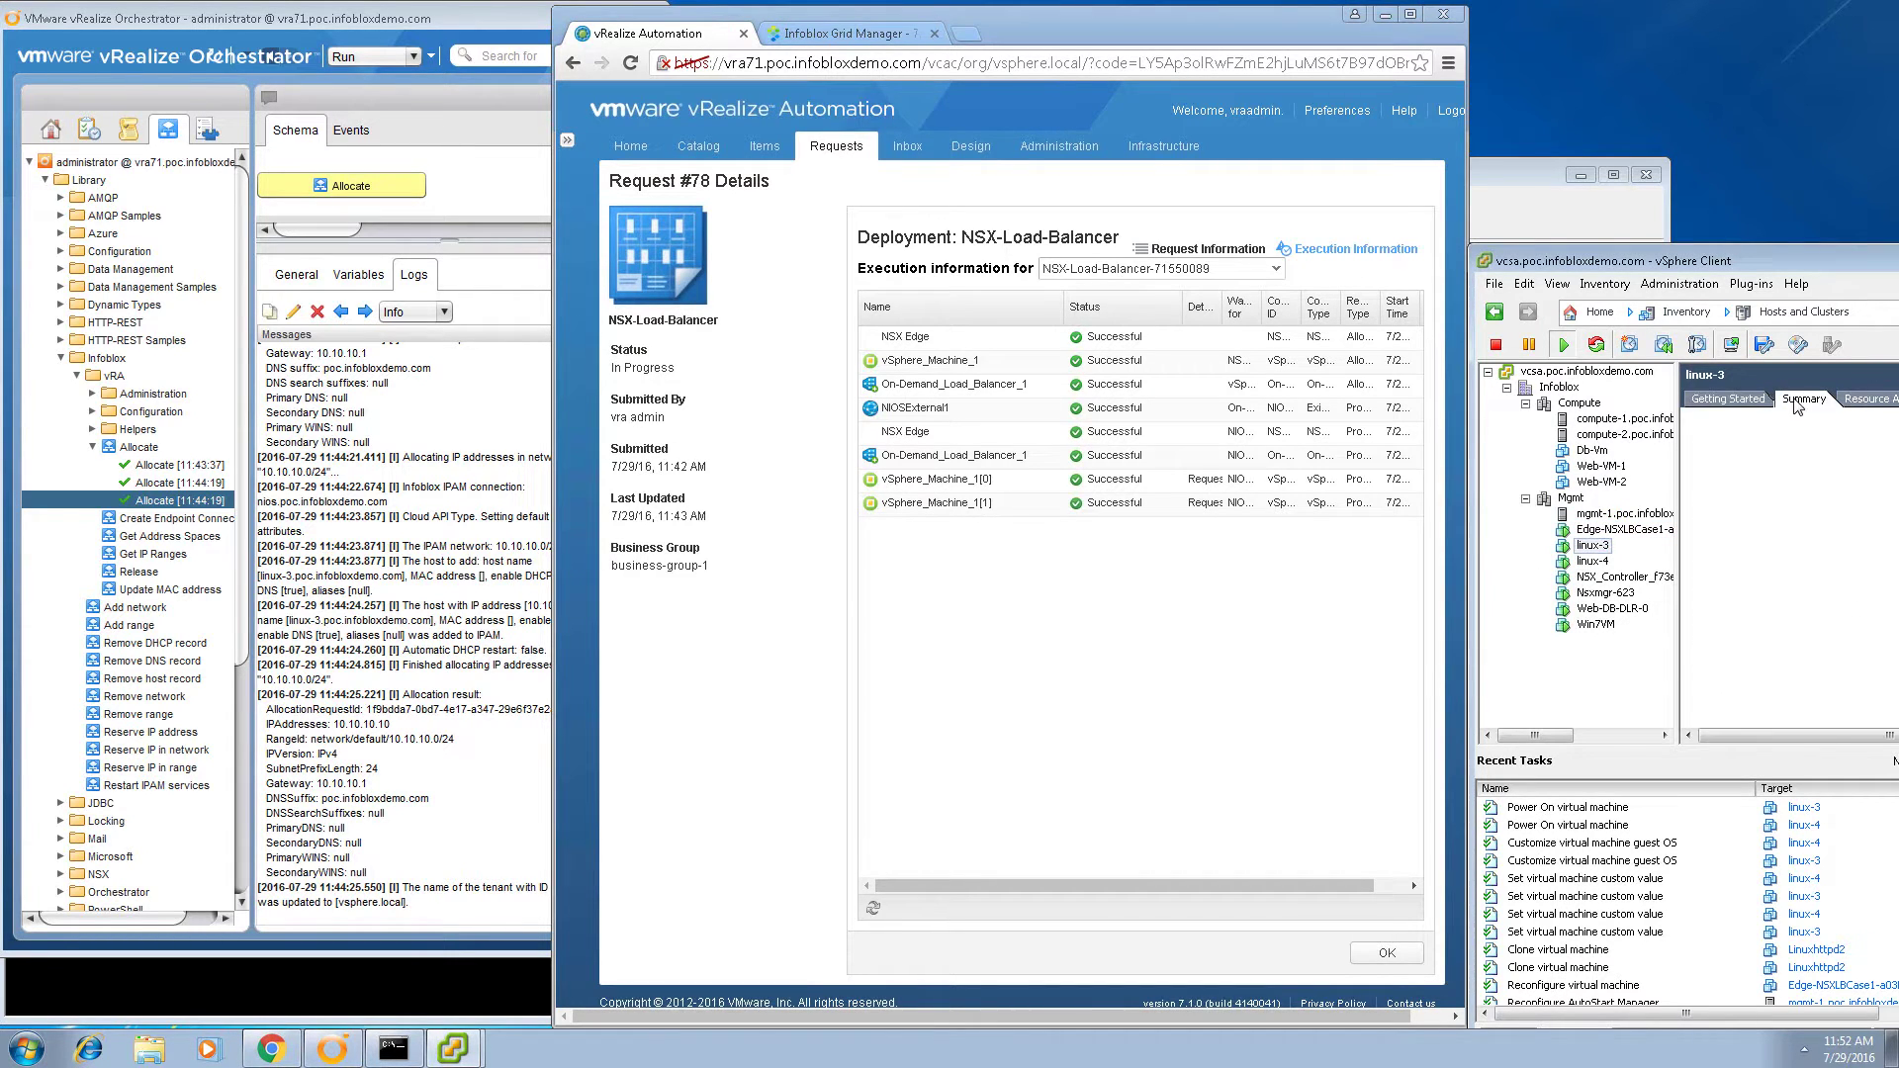
pyautogui.click(1592, 560)
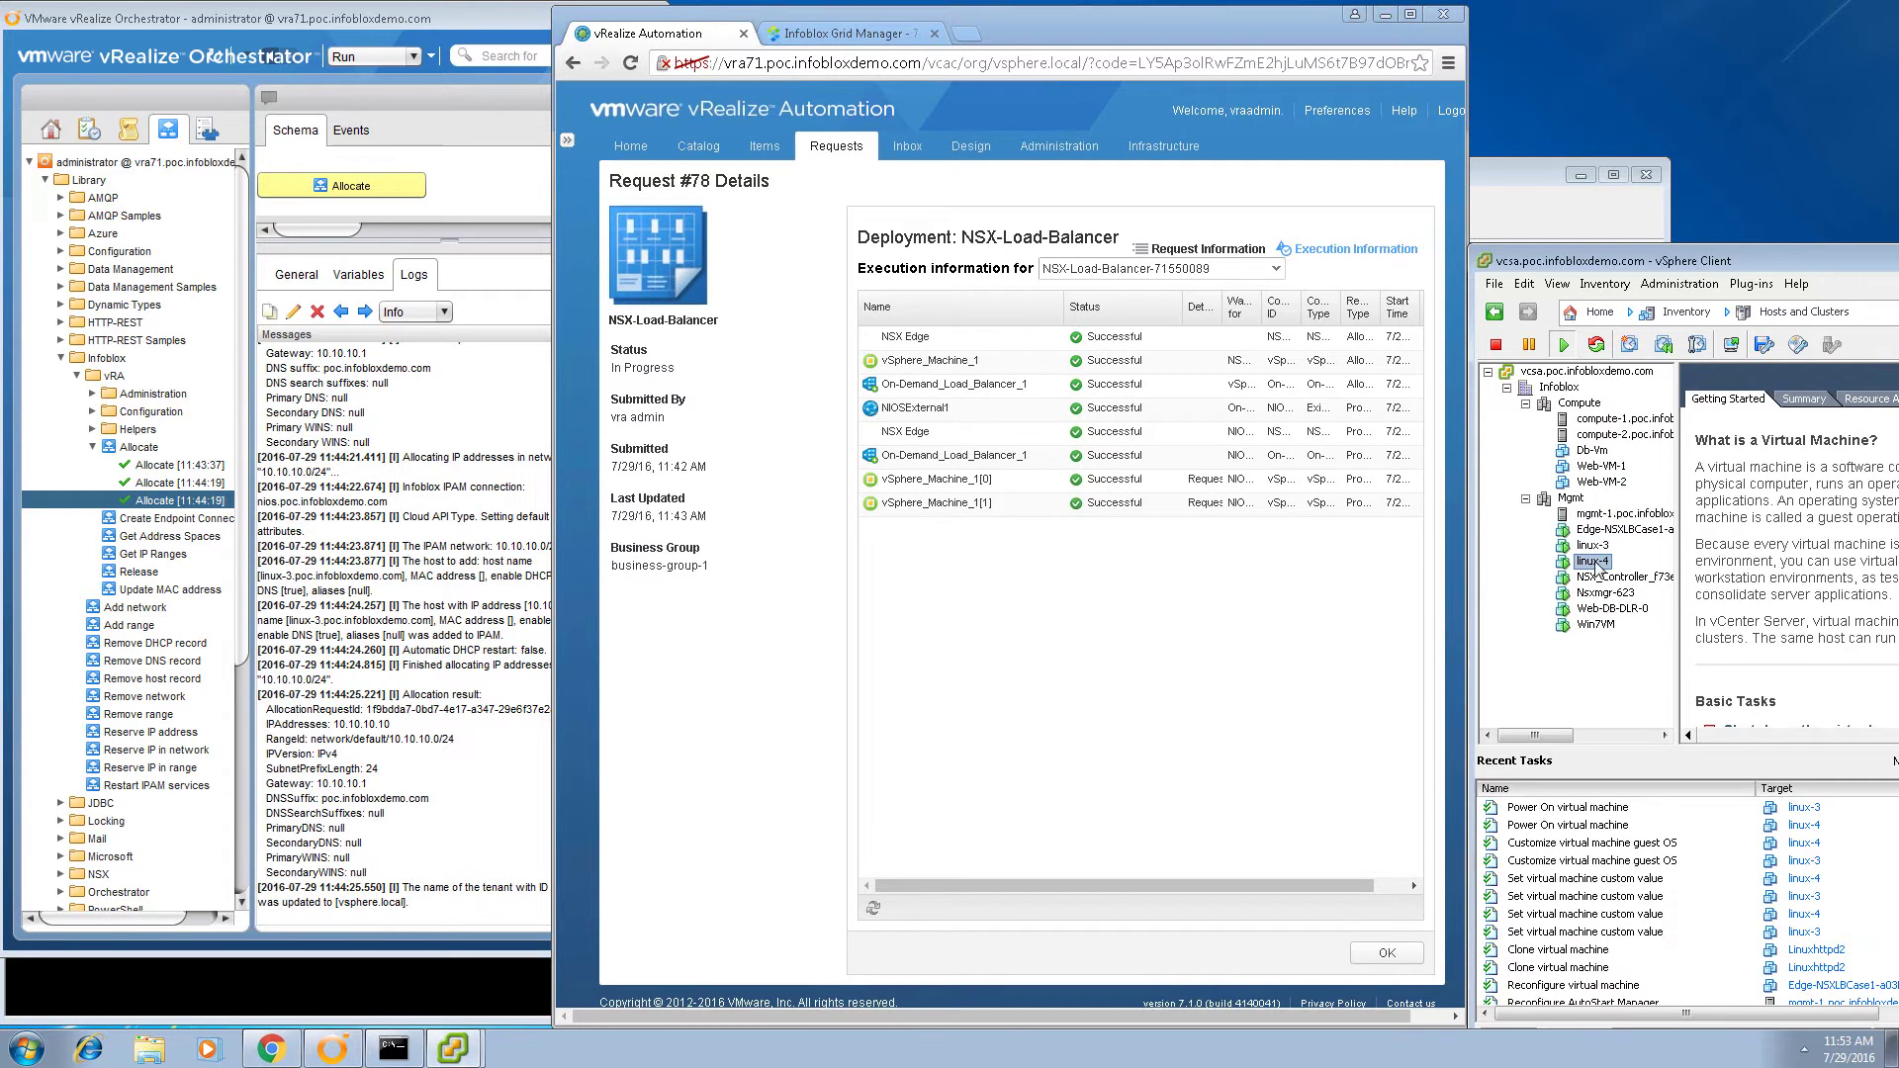
pyautogui.click(1803, 399)
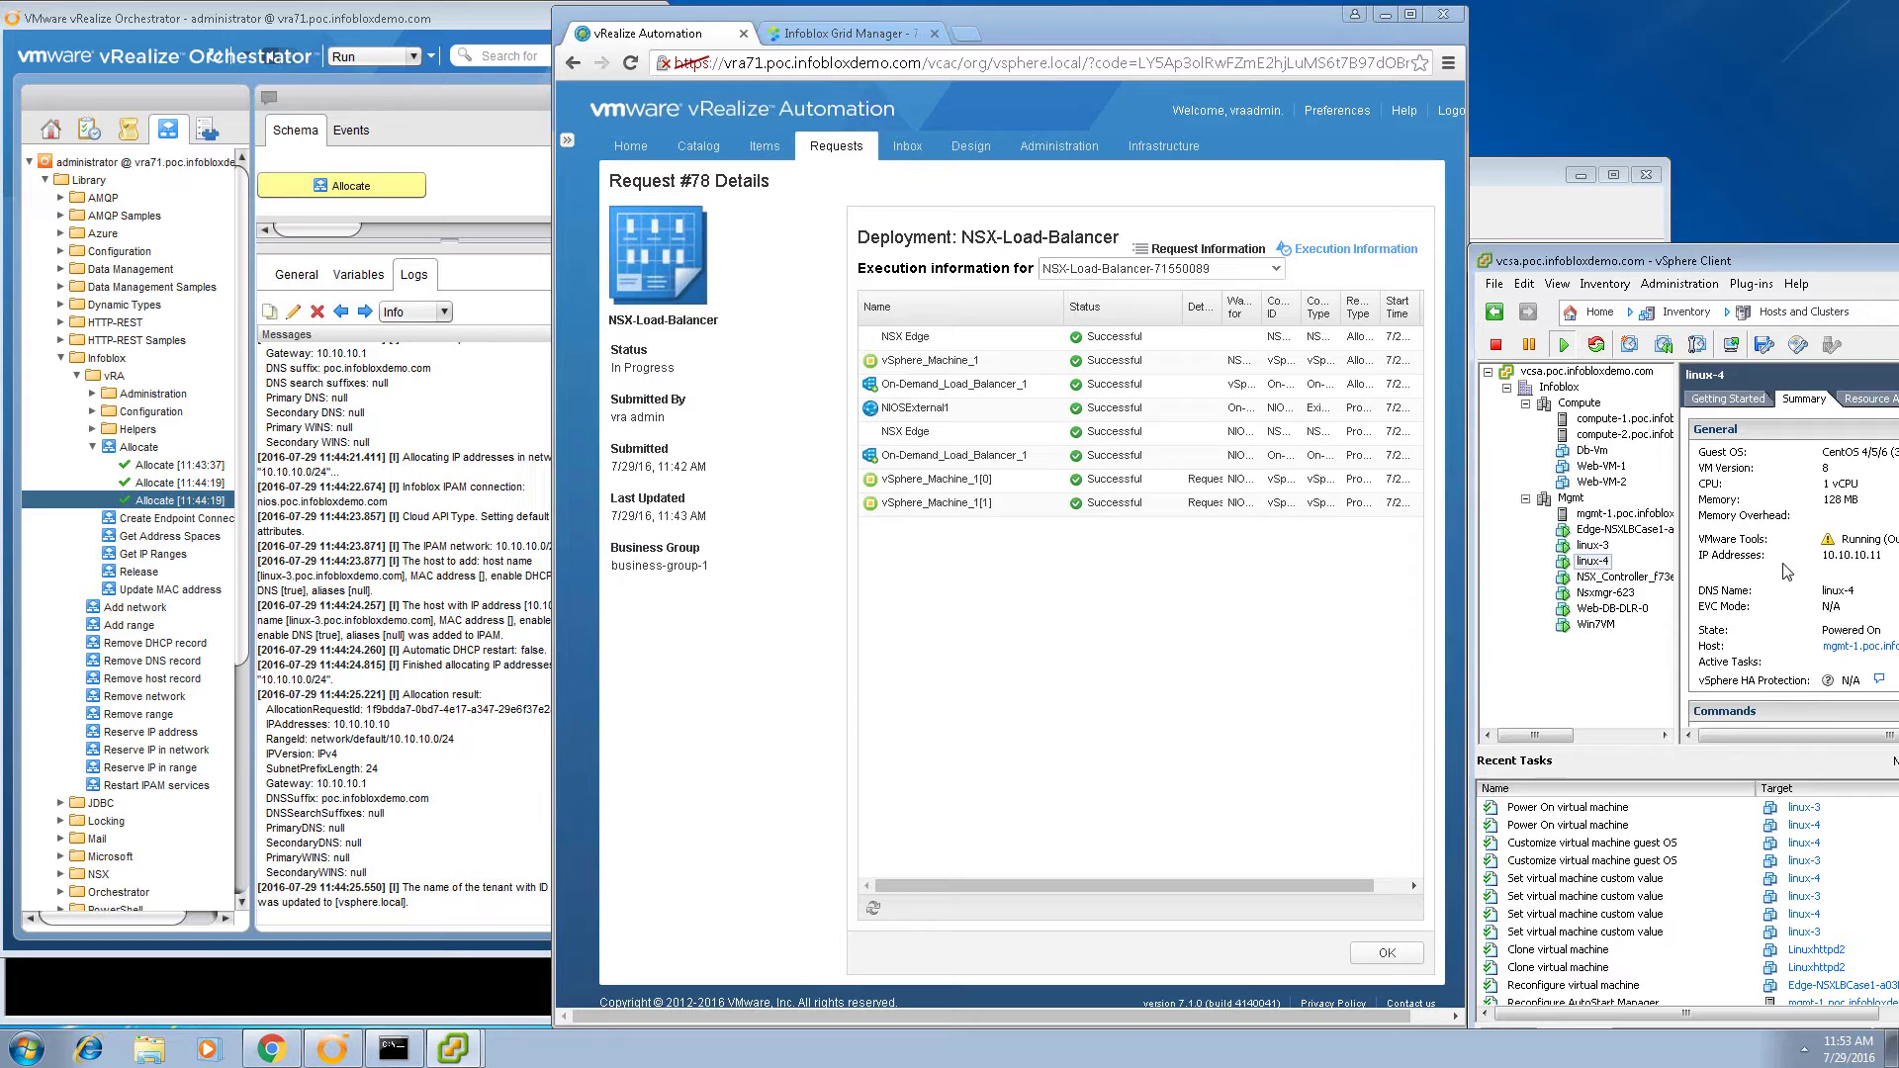
pyautogui.click(774, 156)
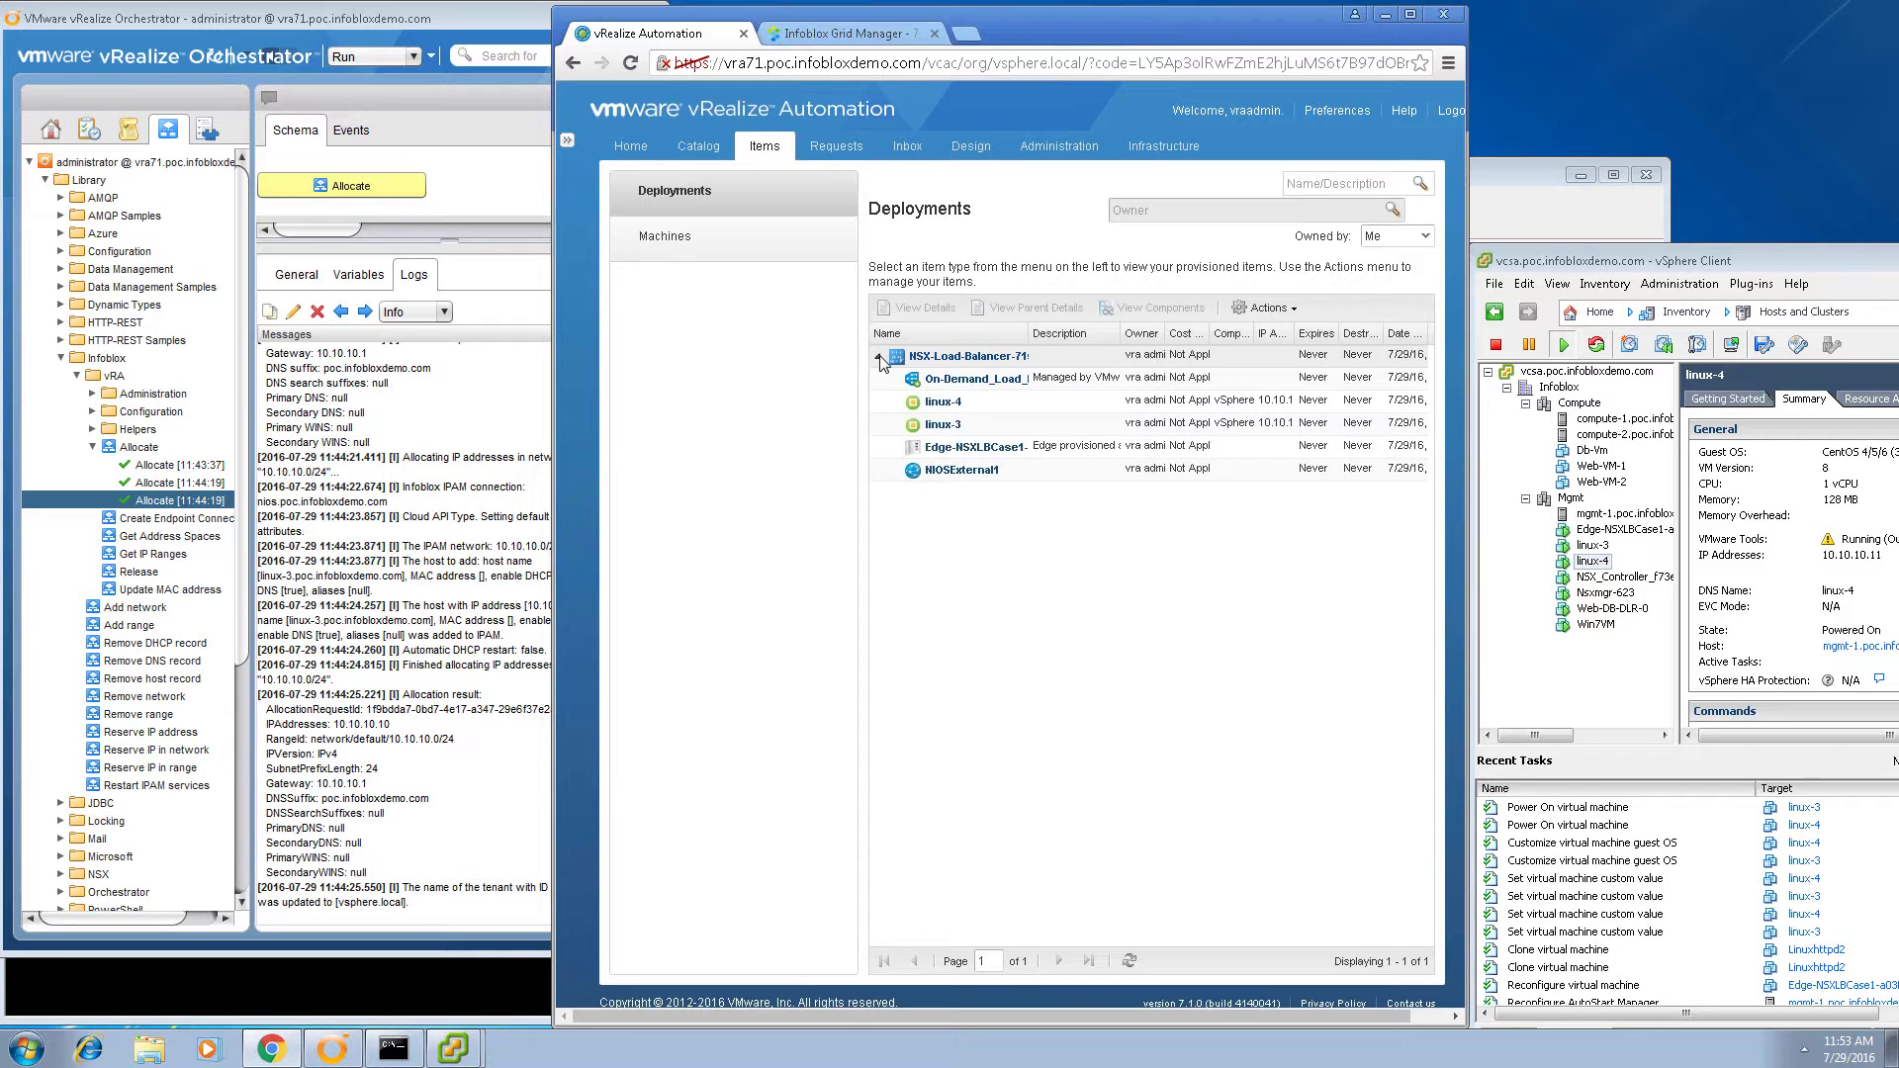
# Widen the Deployments grid's IP Address column to read the addresses.
pyautogui.moveTo(1296, 334); pyautogui.dragTo(1372, 341)
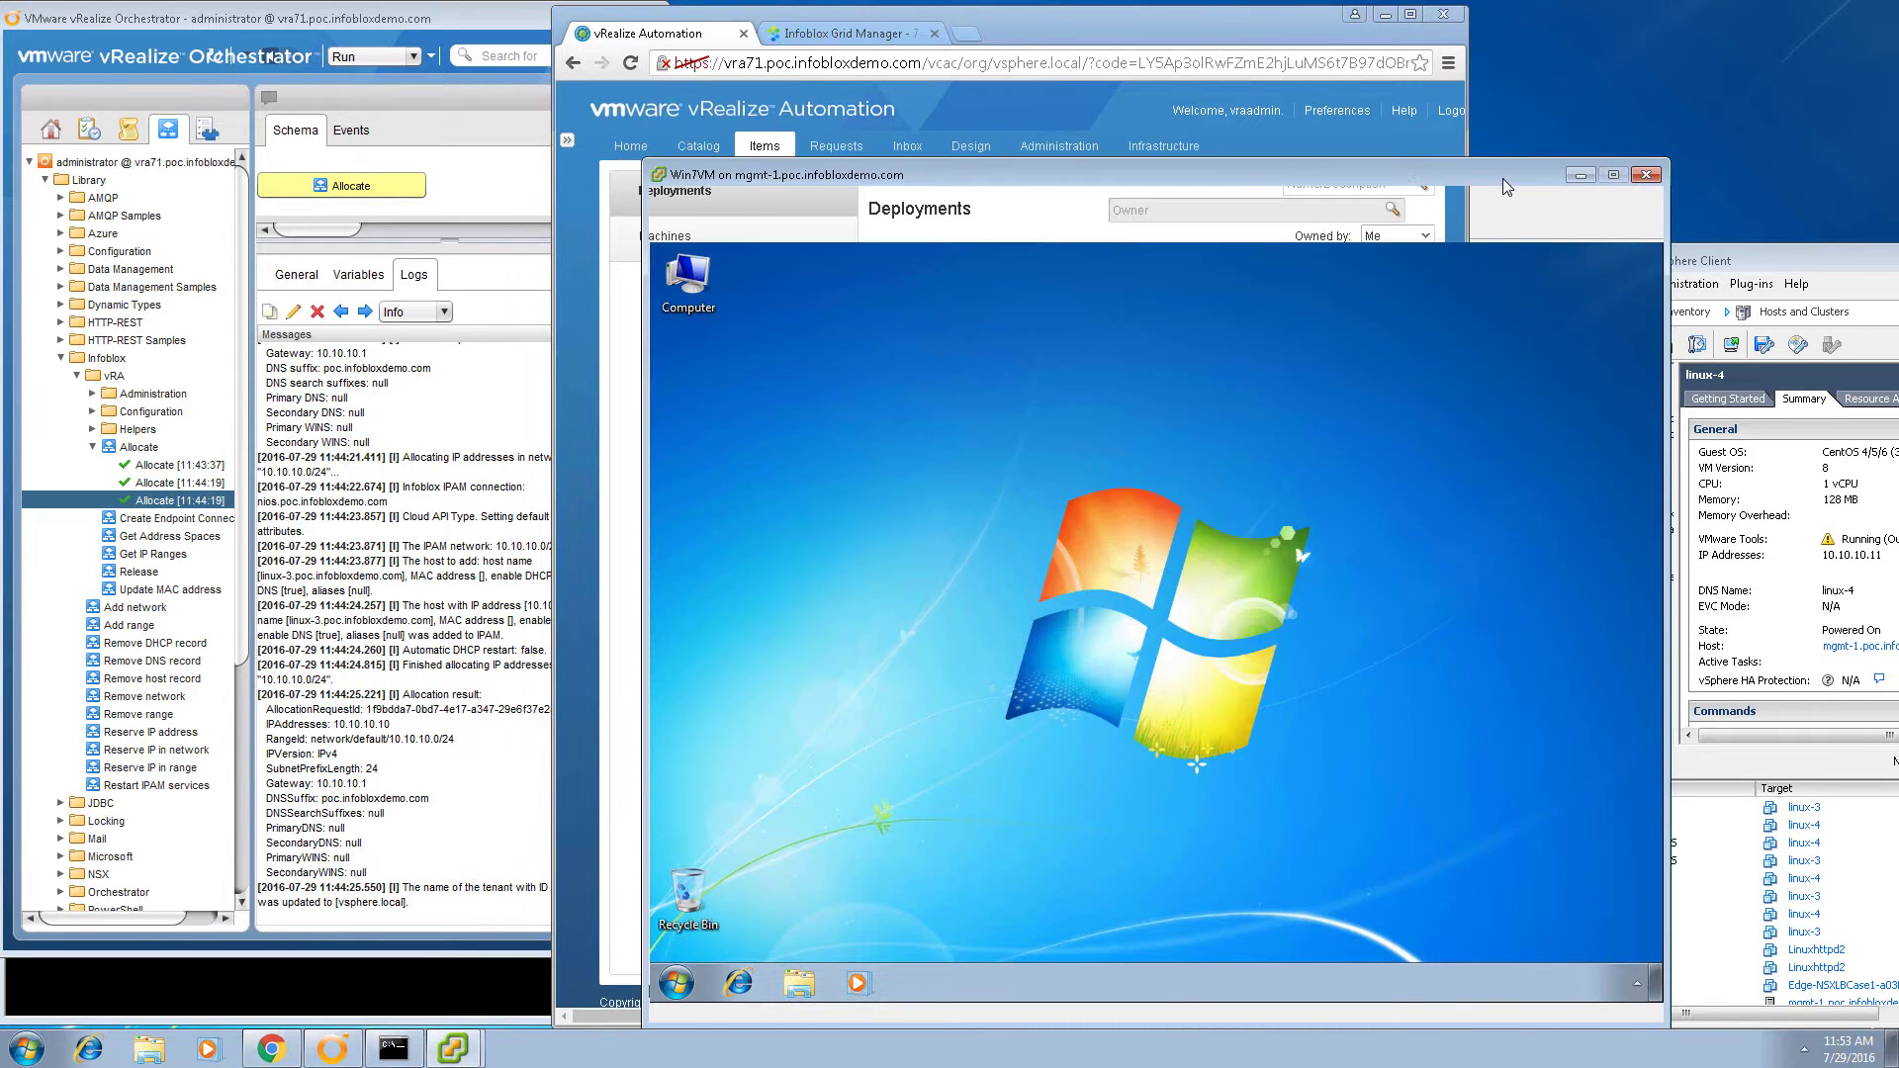
pyautogui.click(737, 983)
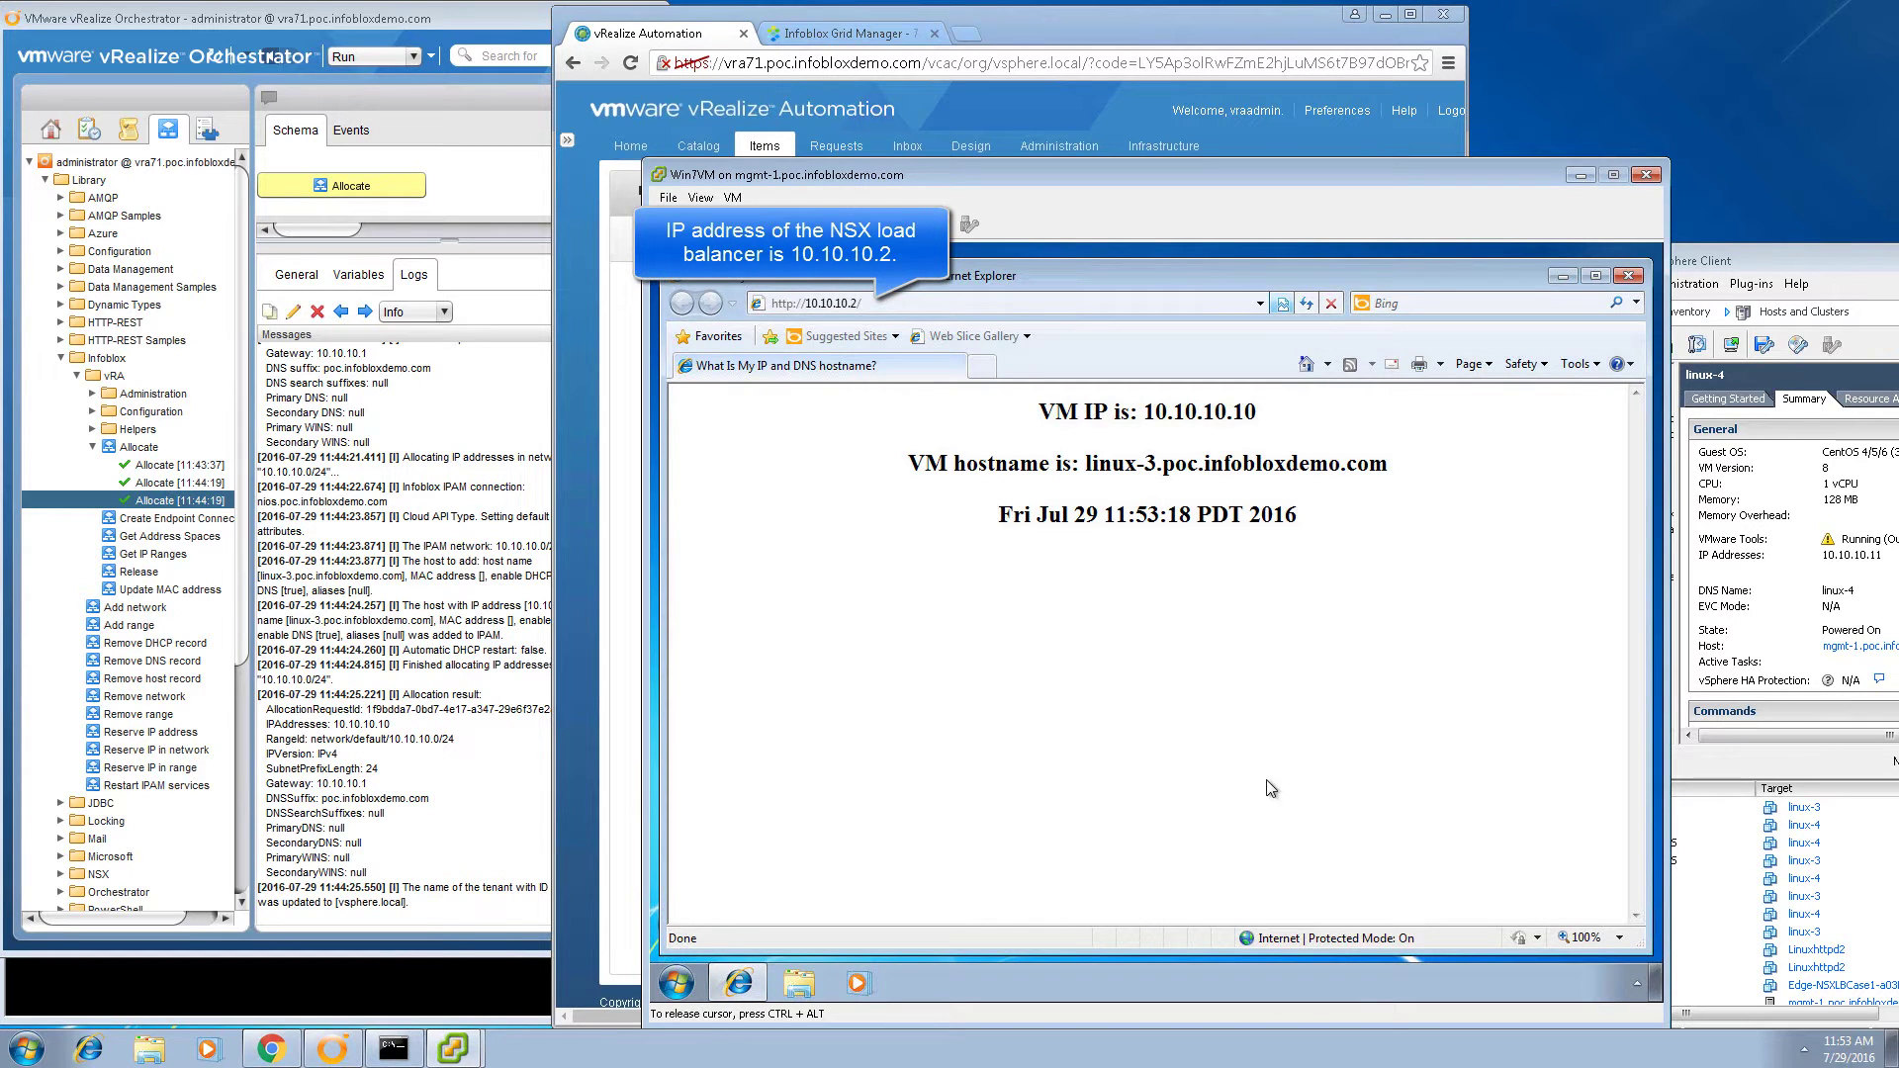
pyautogui.click(1306, 304)
pyautogui.click(1306, 303)
pyautogui.click(1306, 304)
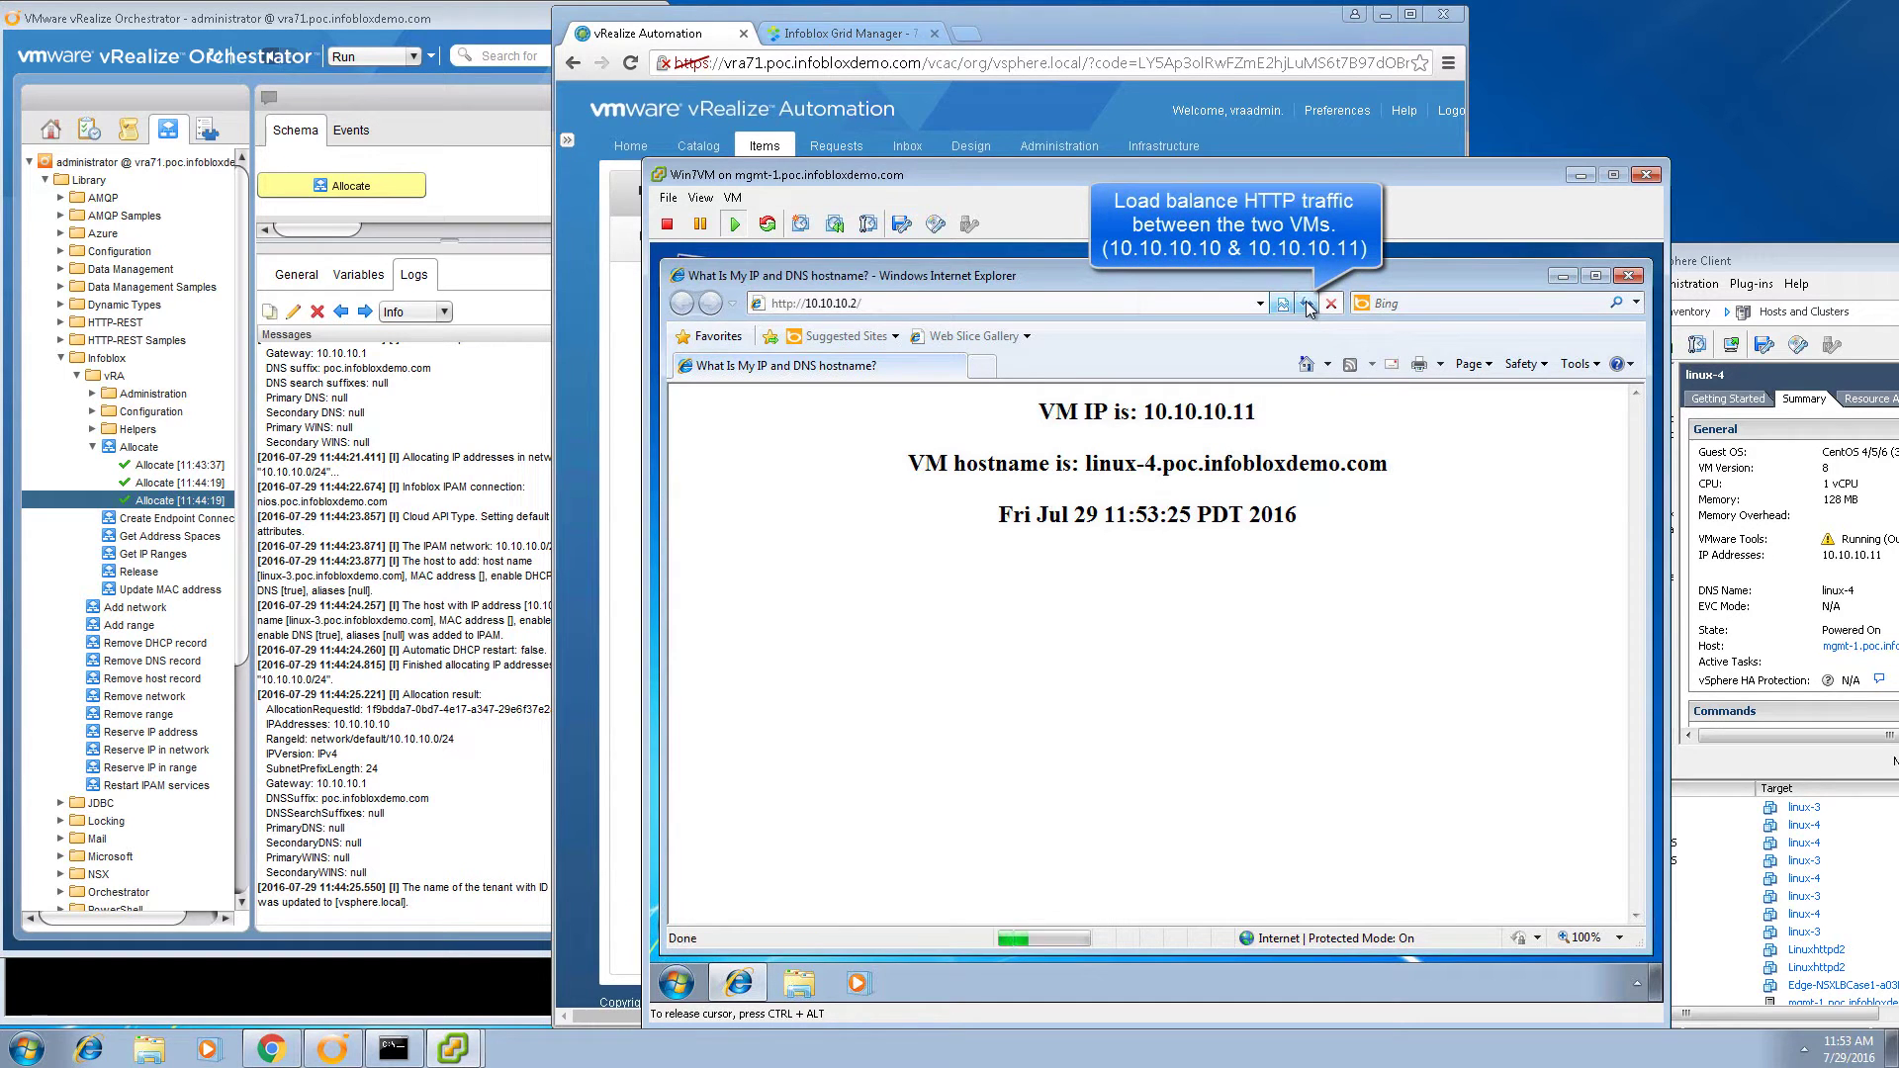
pyautogui.click(1306, 304)
pyautogui.click(1306, 304)
pyautogui.click(1306, 303)
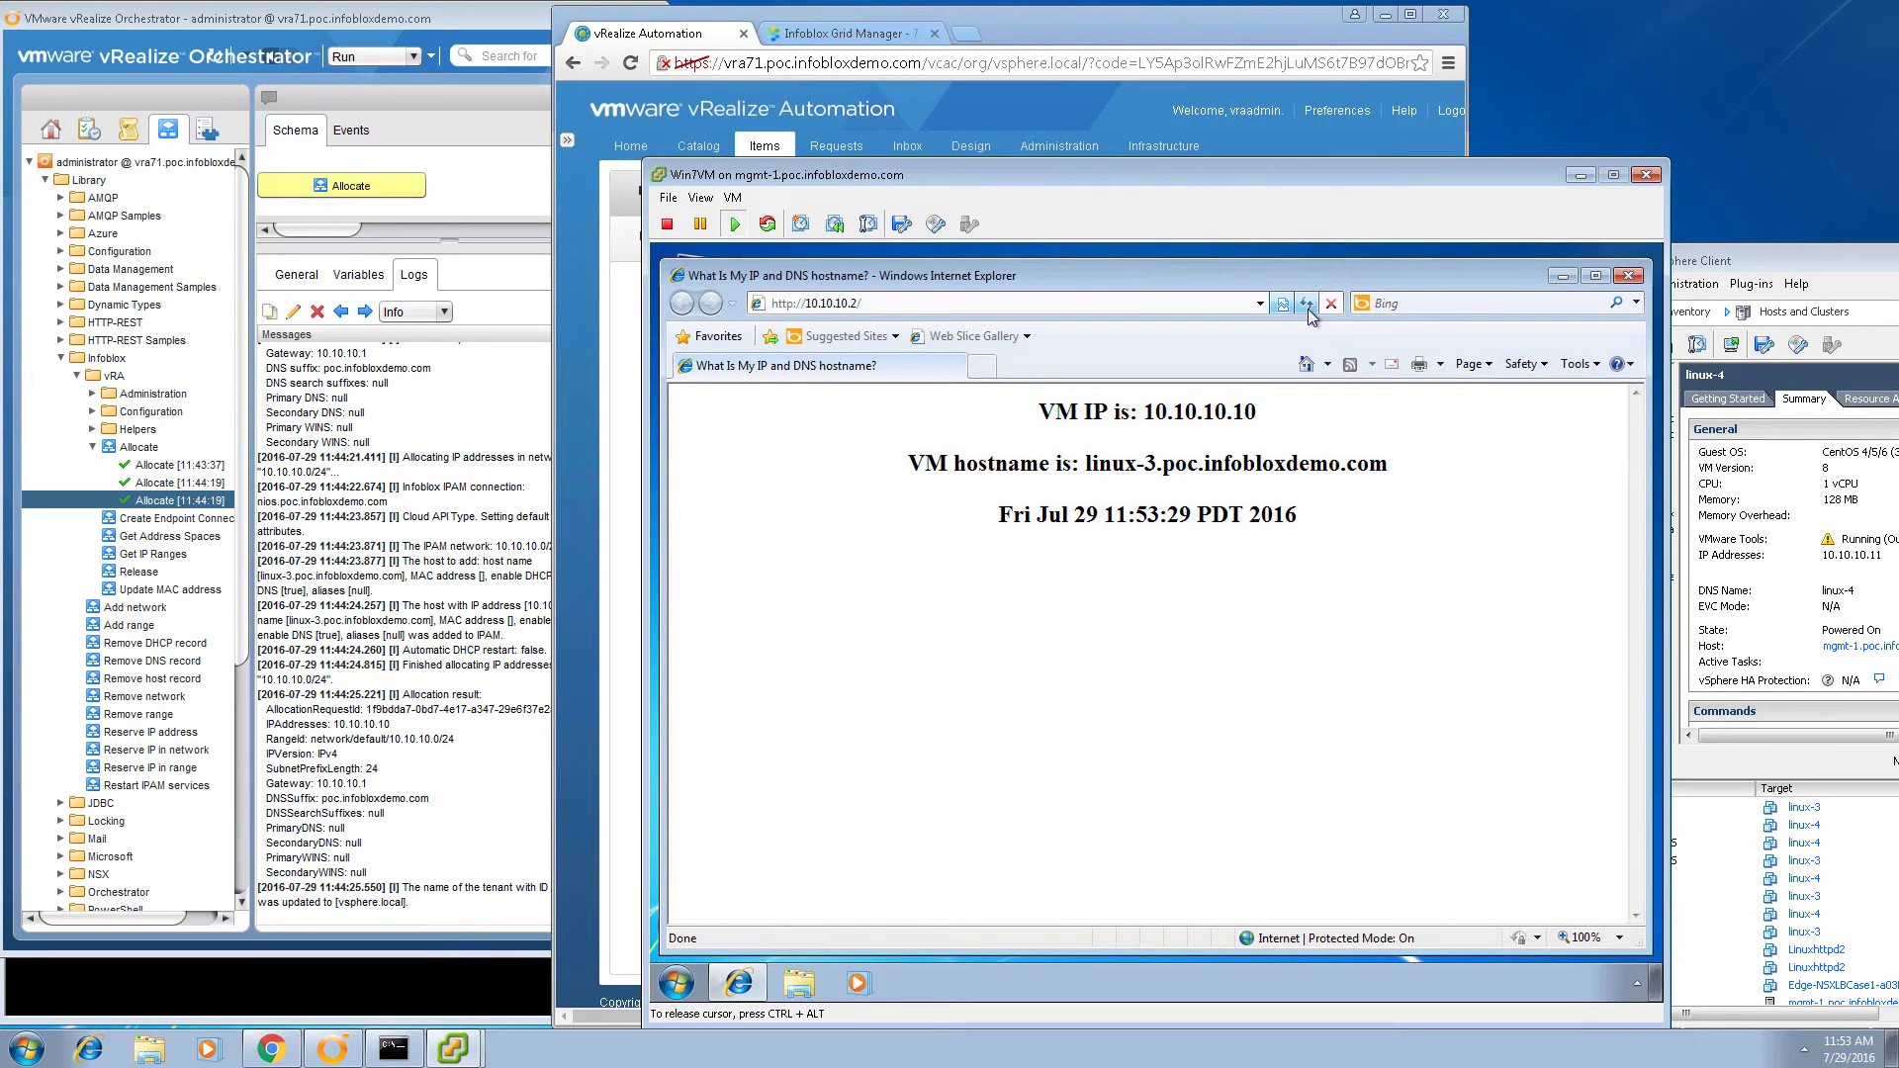
pyautogui.click(1263, 35)
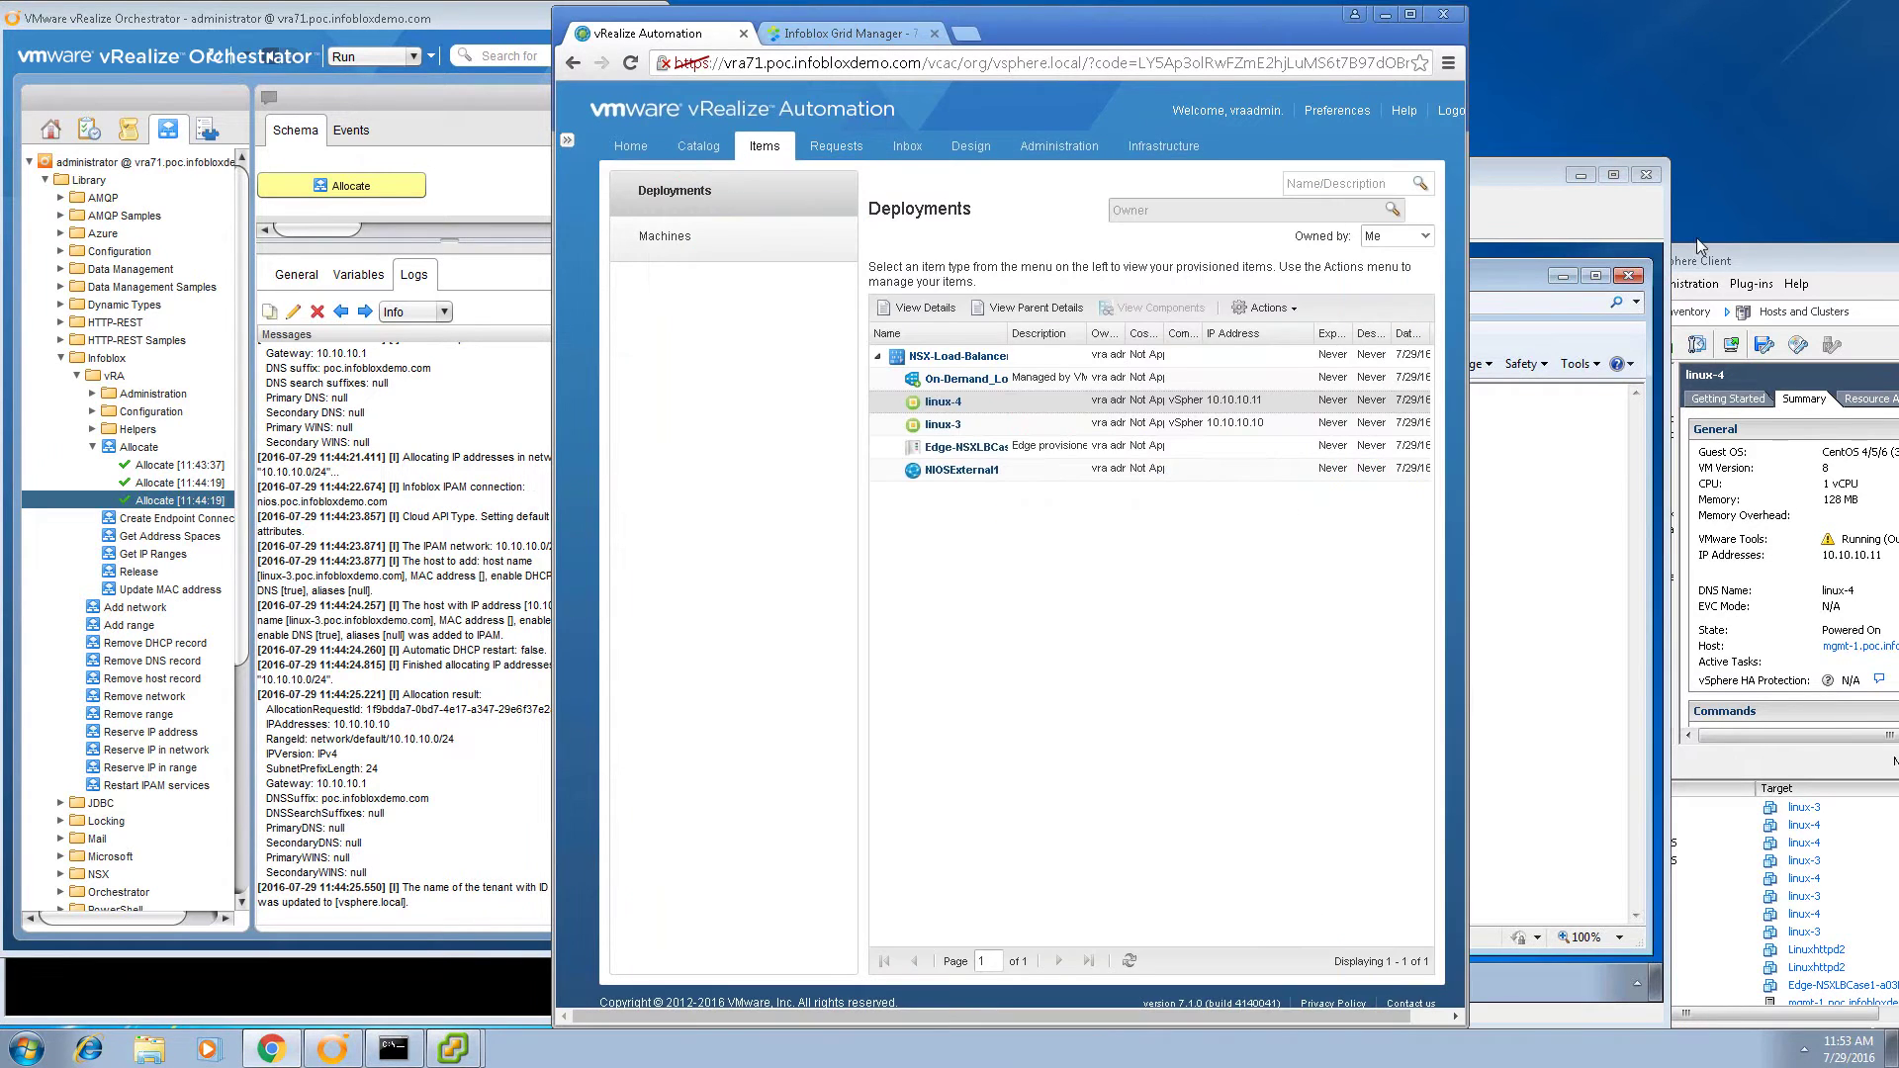
# Start a Scale Out of NSX-Load-Balancer and set the vSphere machine's New Total to 3.
pyautogui.click(1731, 258)
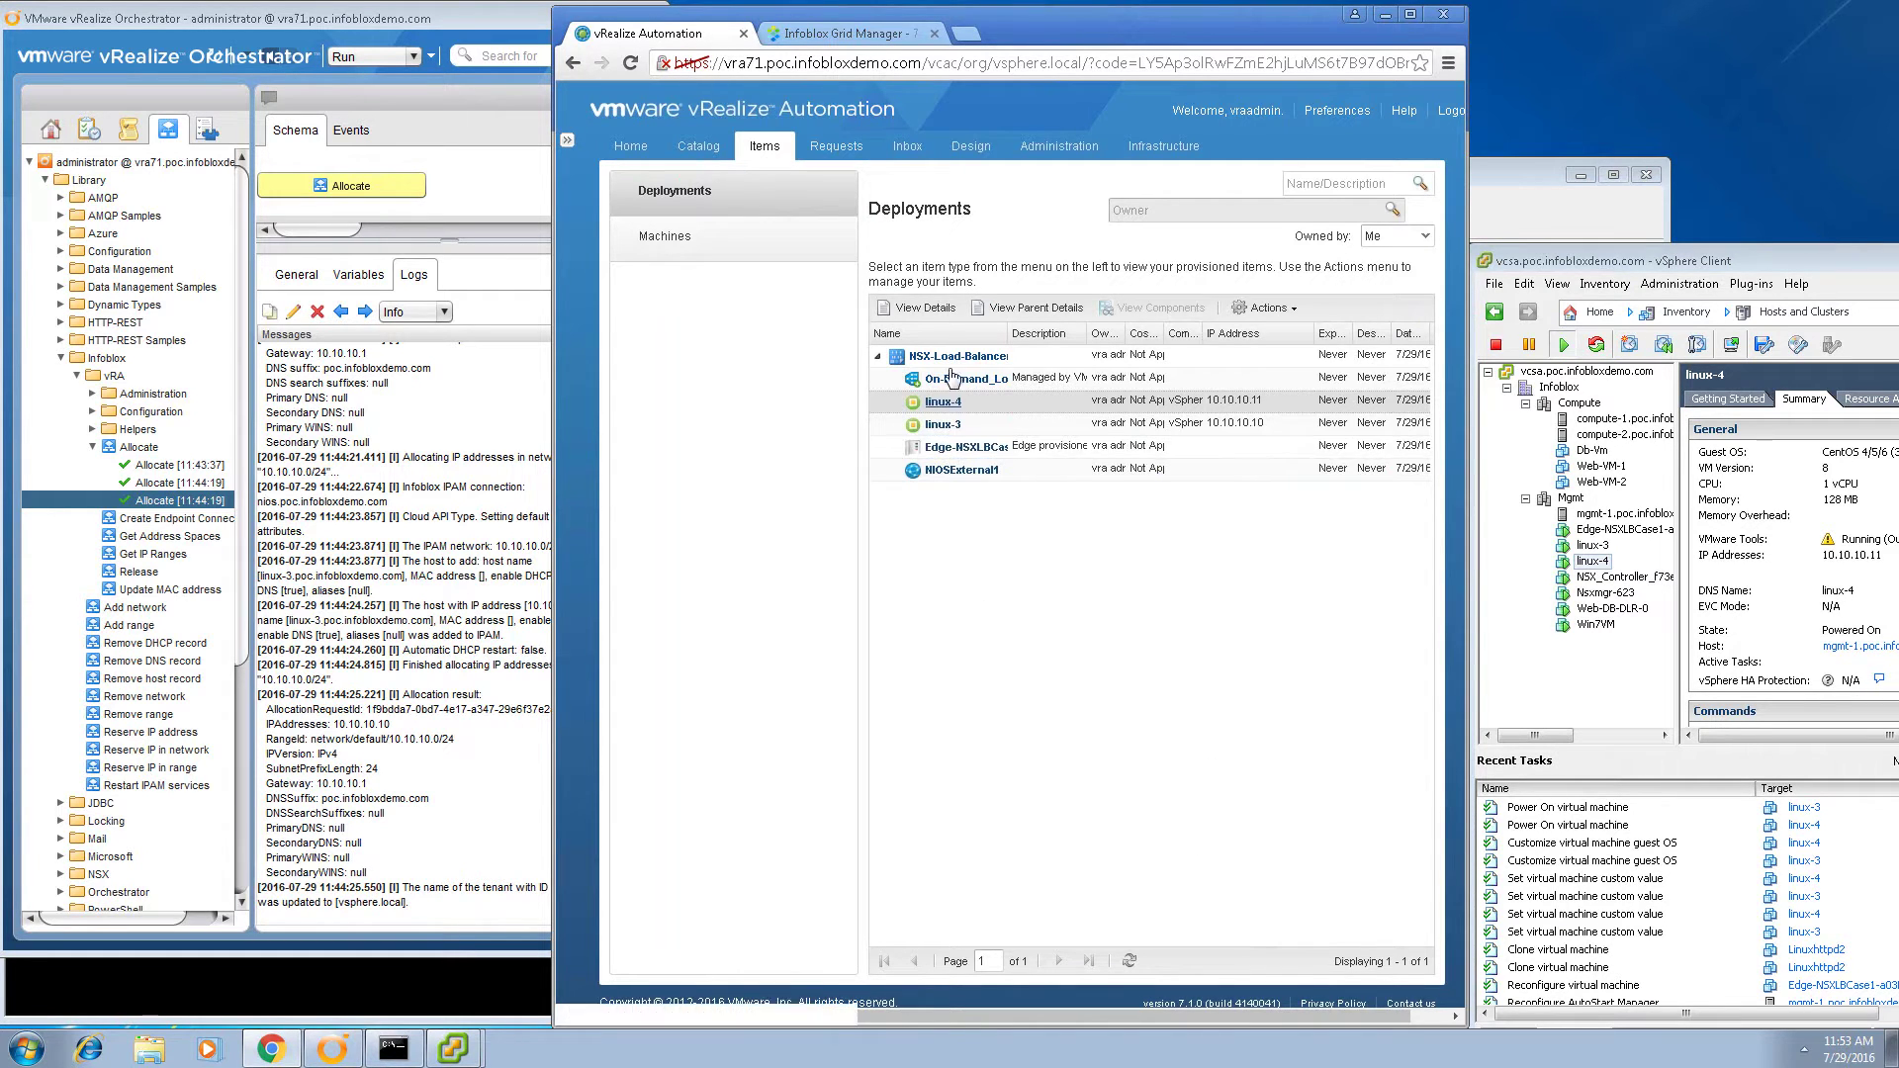
pyautogui.click(953, 362)
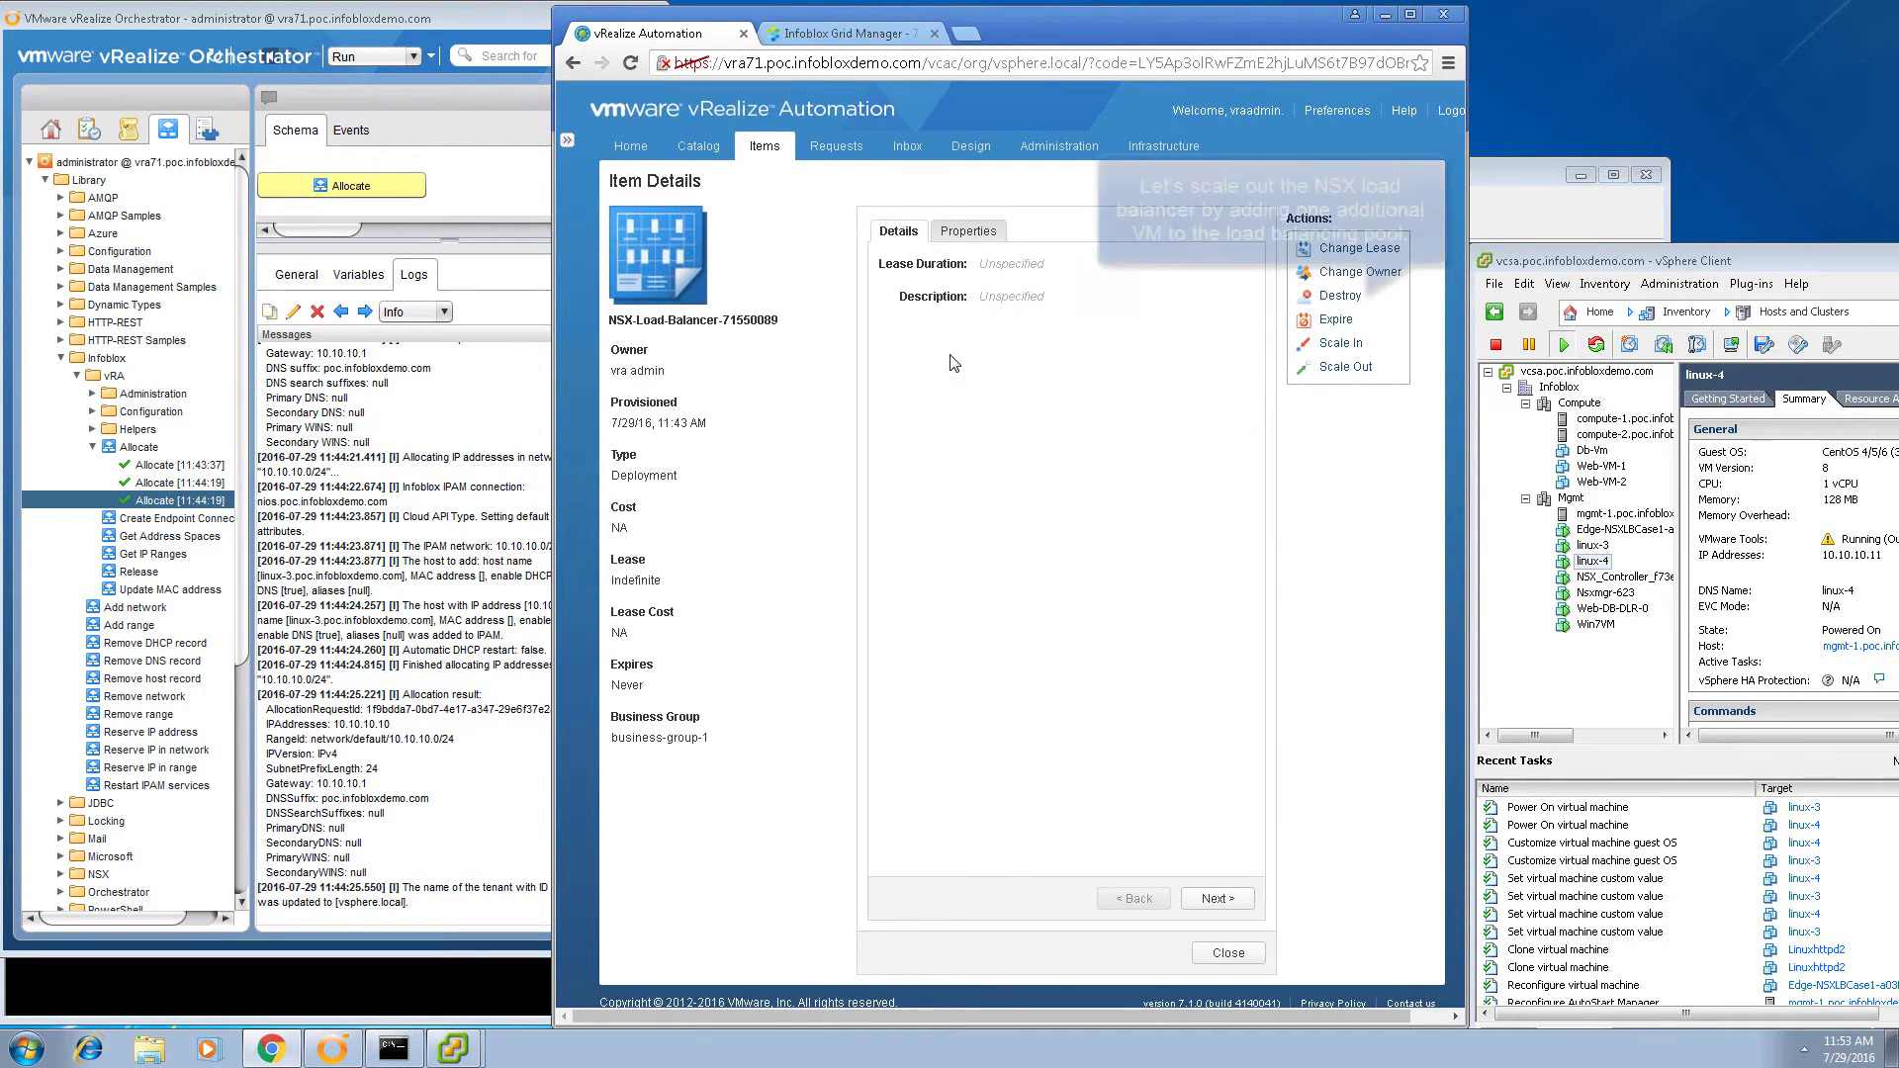
pyautogui.click(1330, 368)
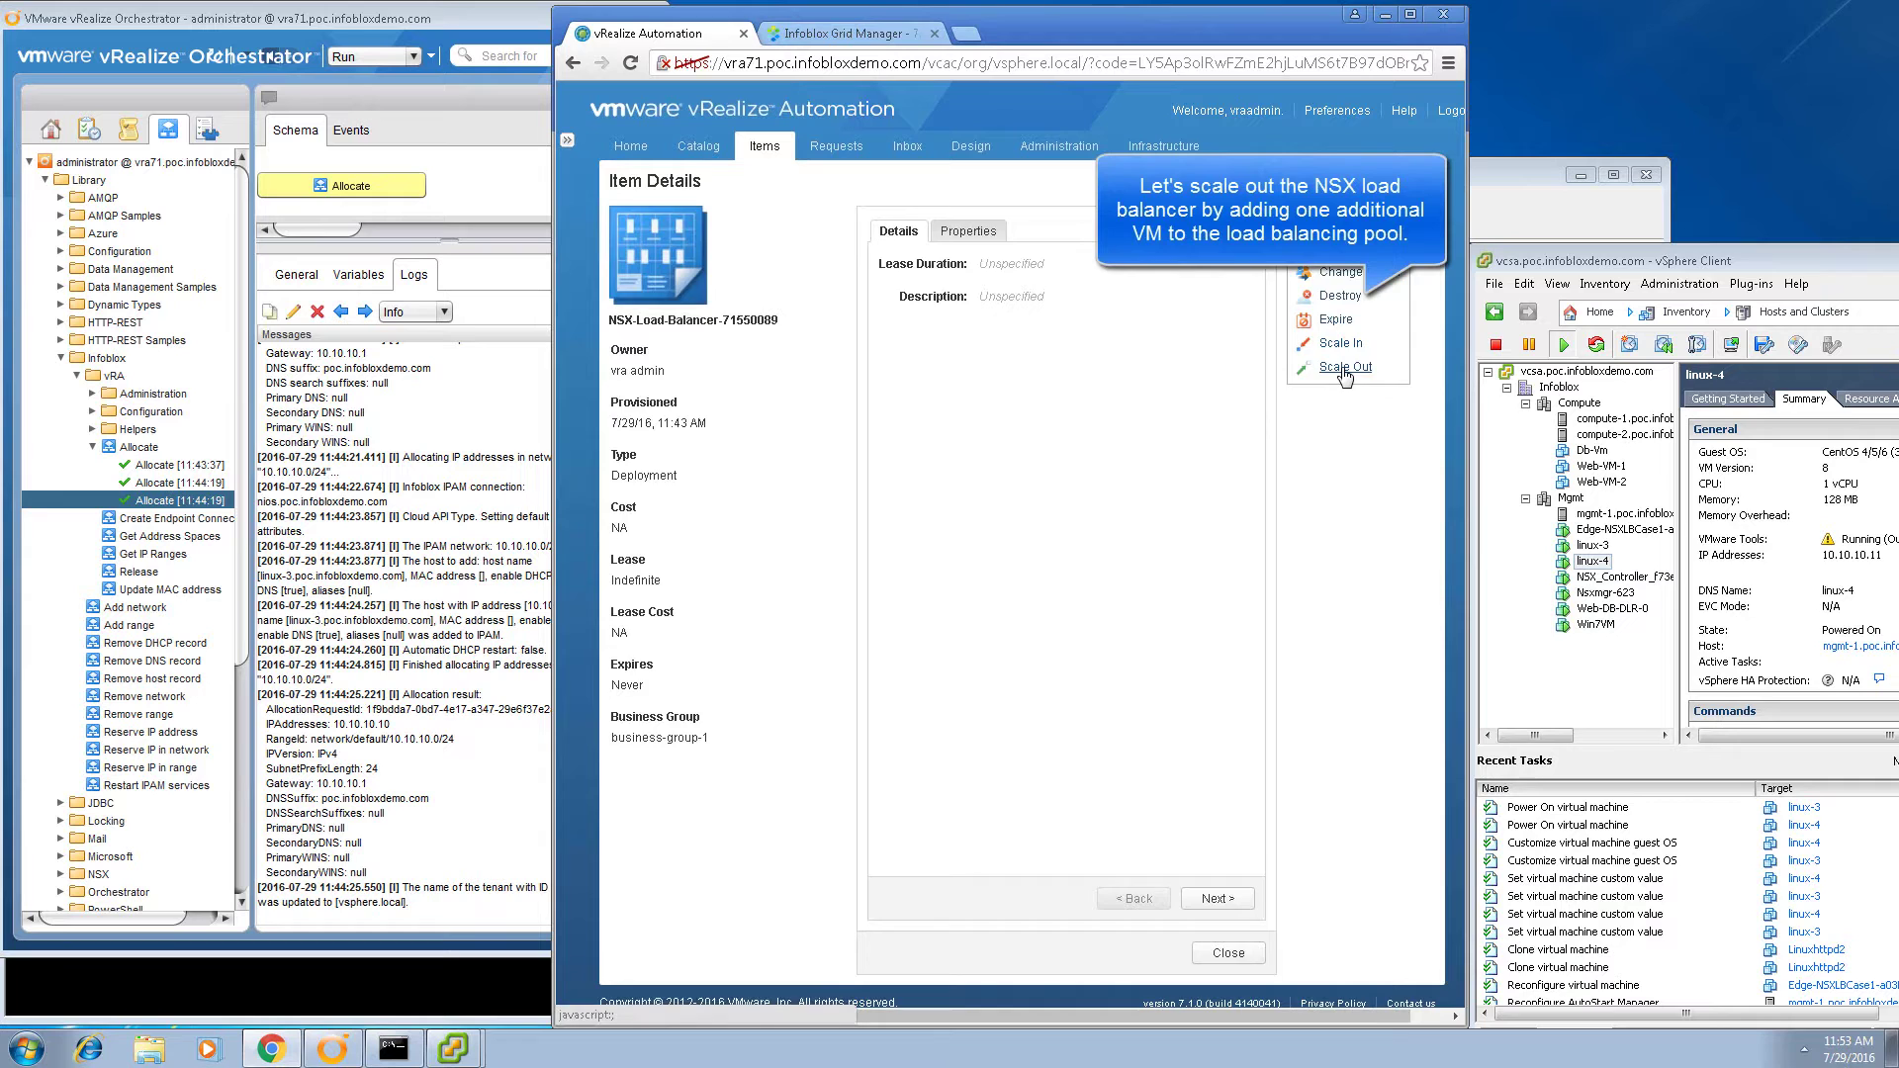
pyautogui.click(1390, 296)
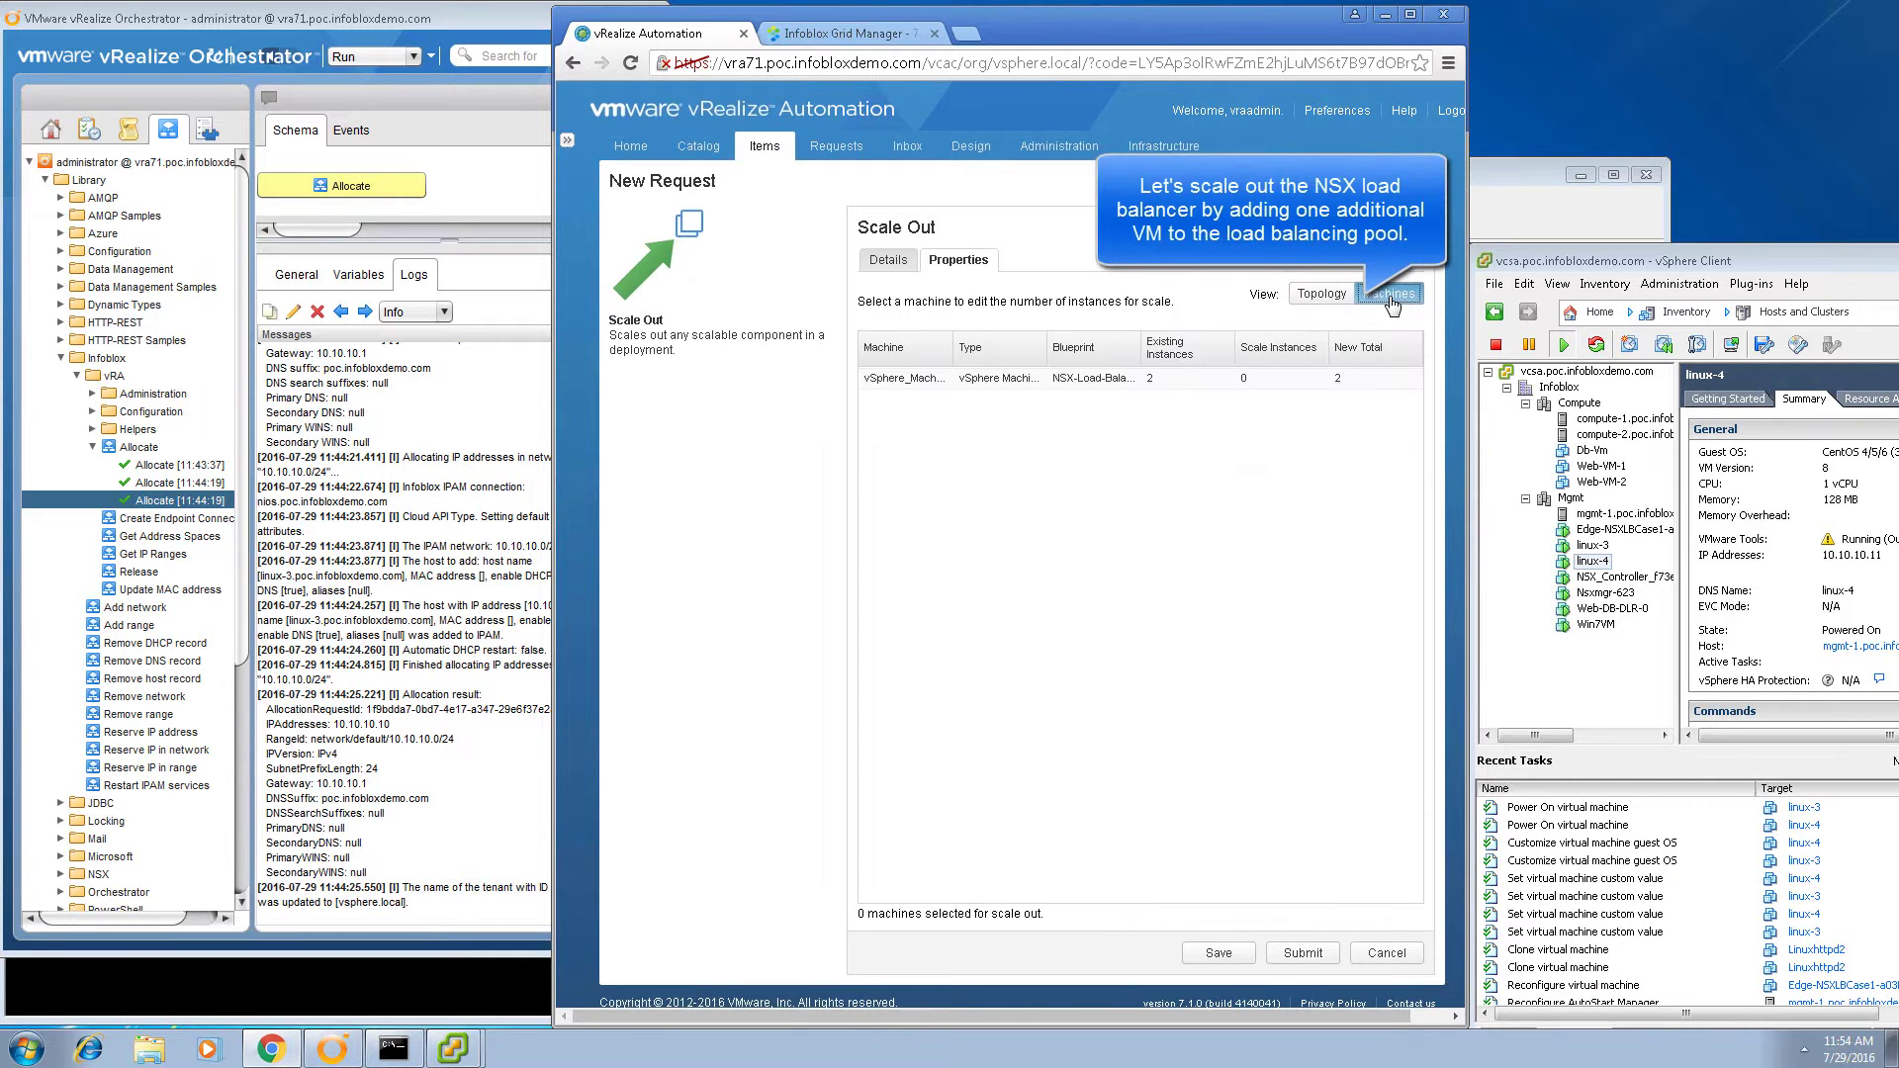
pyautogui.click(1367, 381)
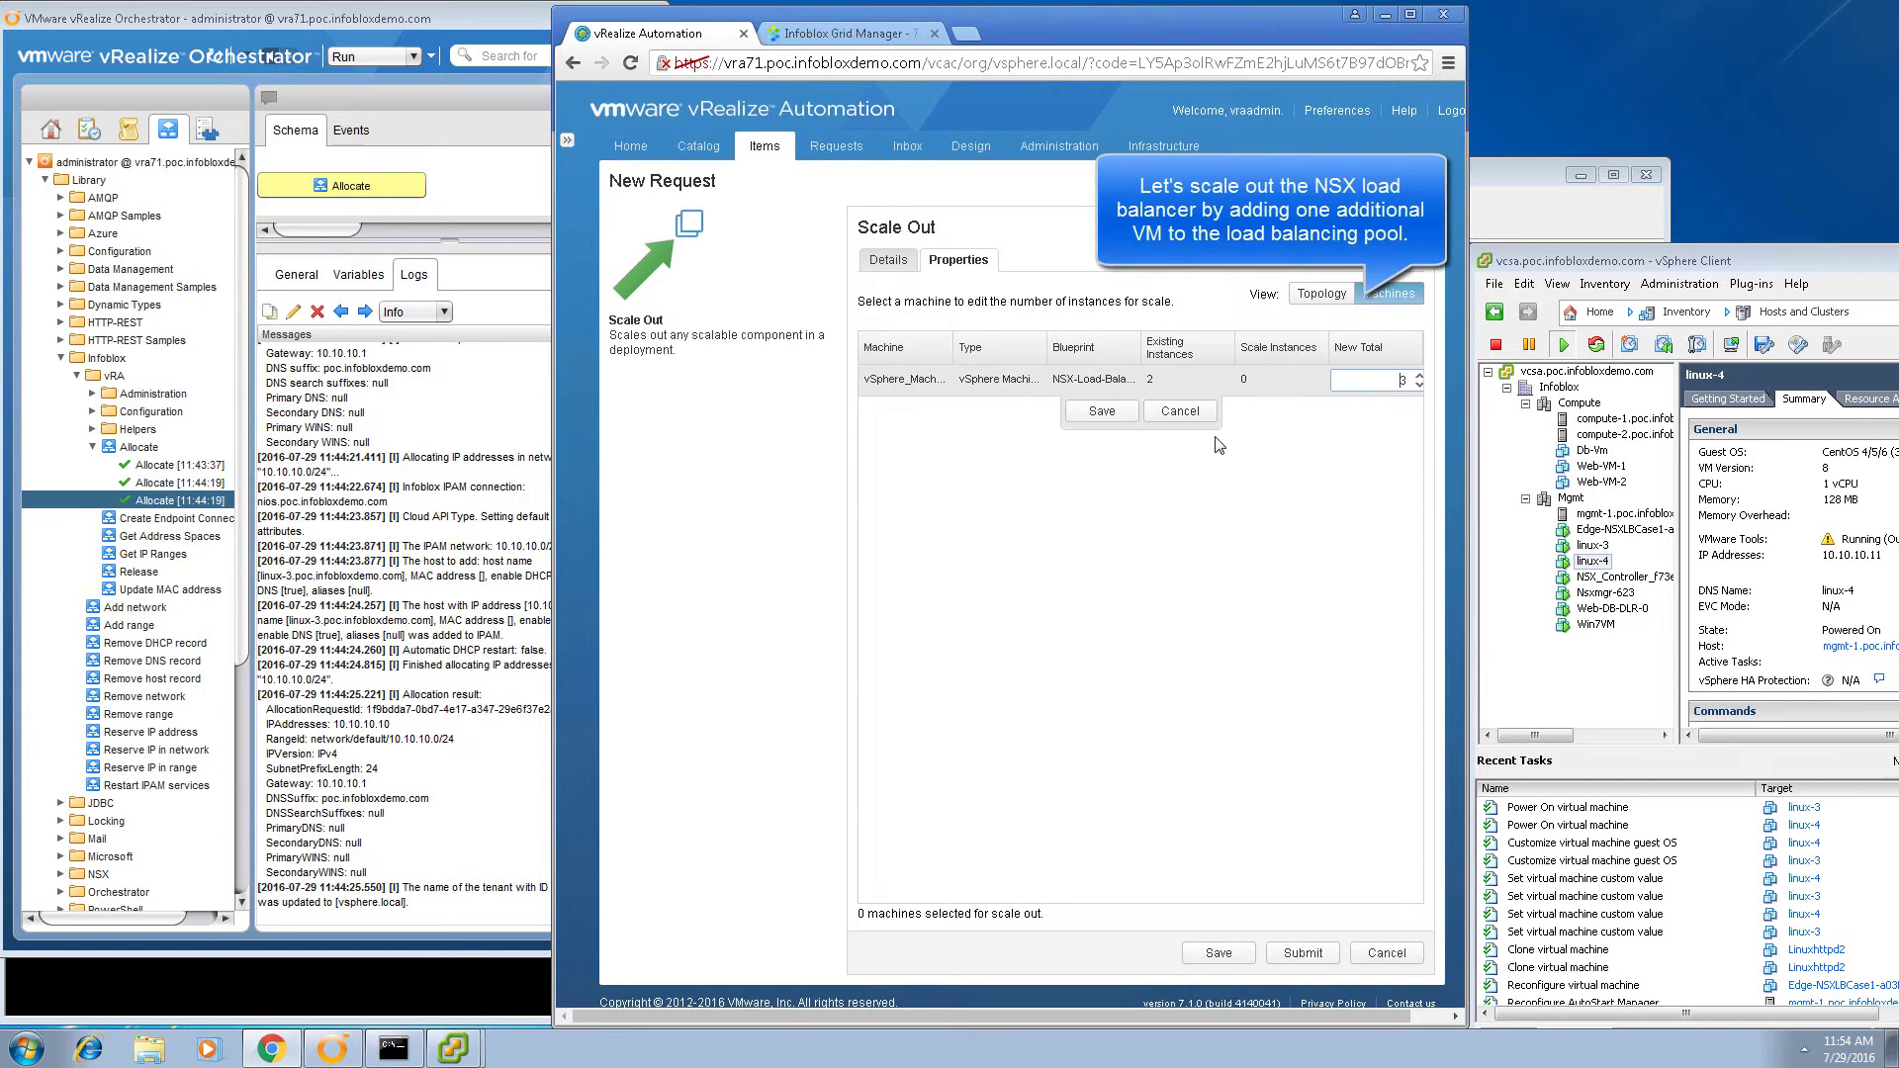
pyautogui.click(1103, 412)
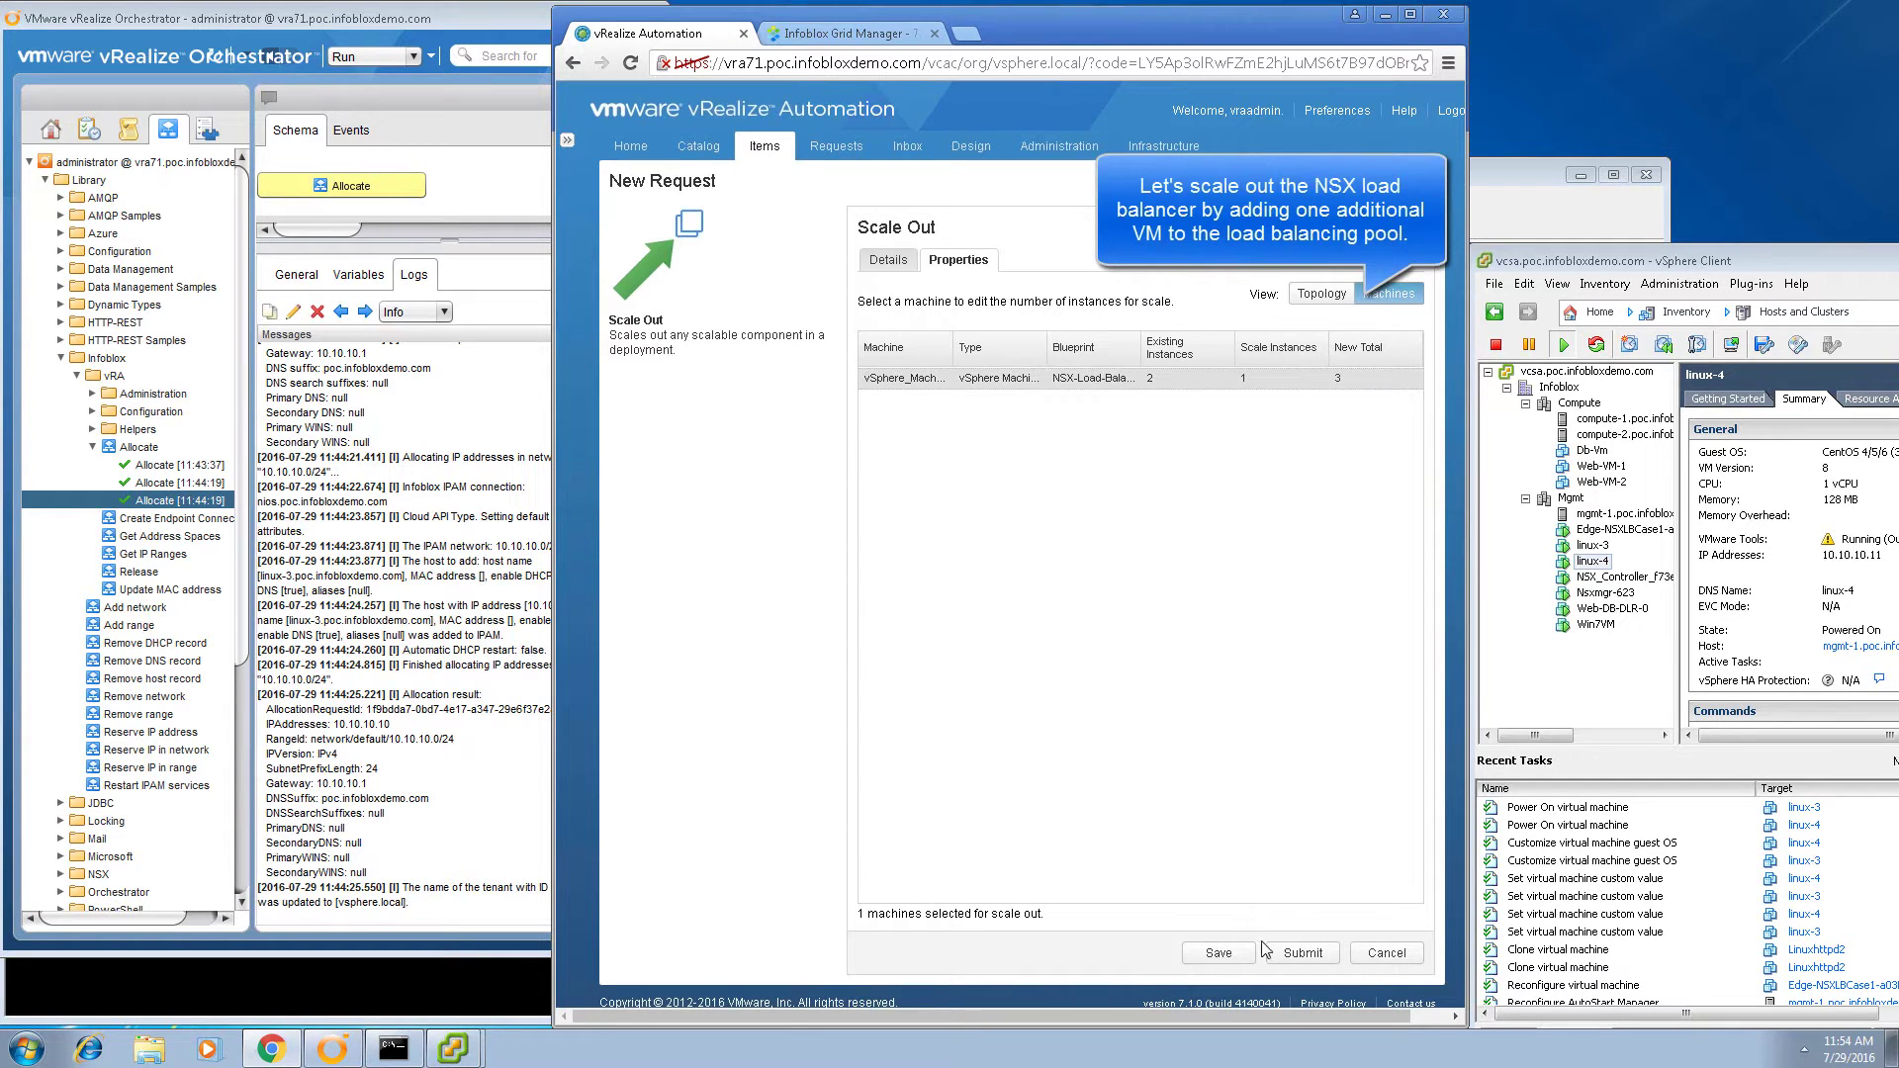
# Submit the scale-out, then follow Request #79 and the new Allocate run log.
pyautogui.click(1294, 955)
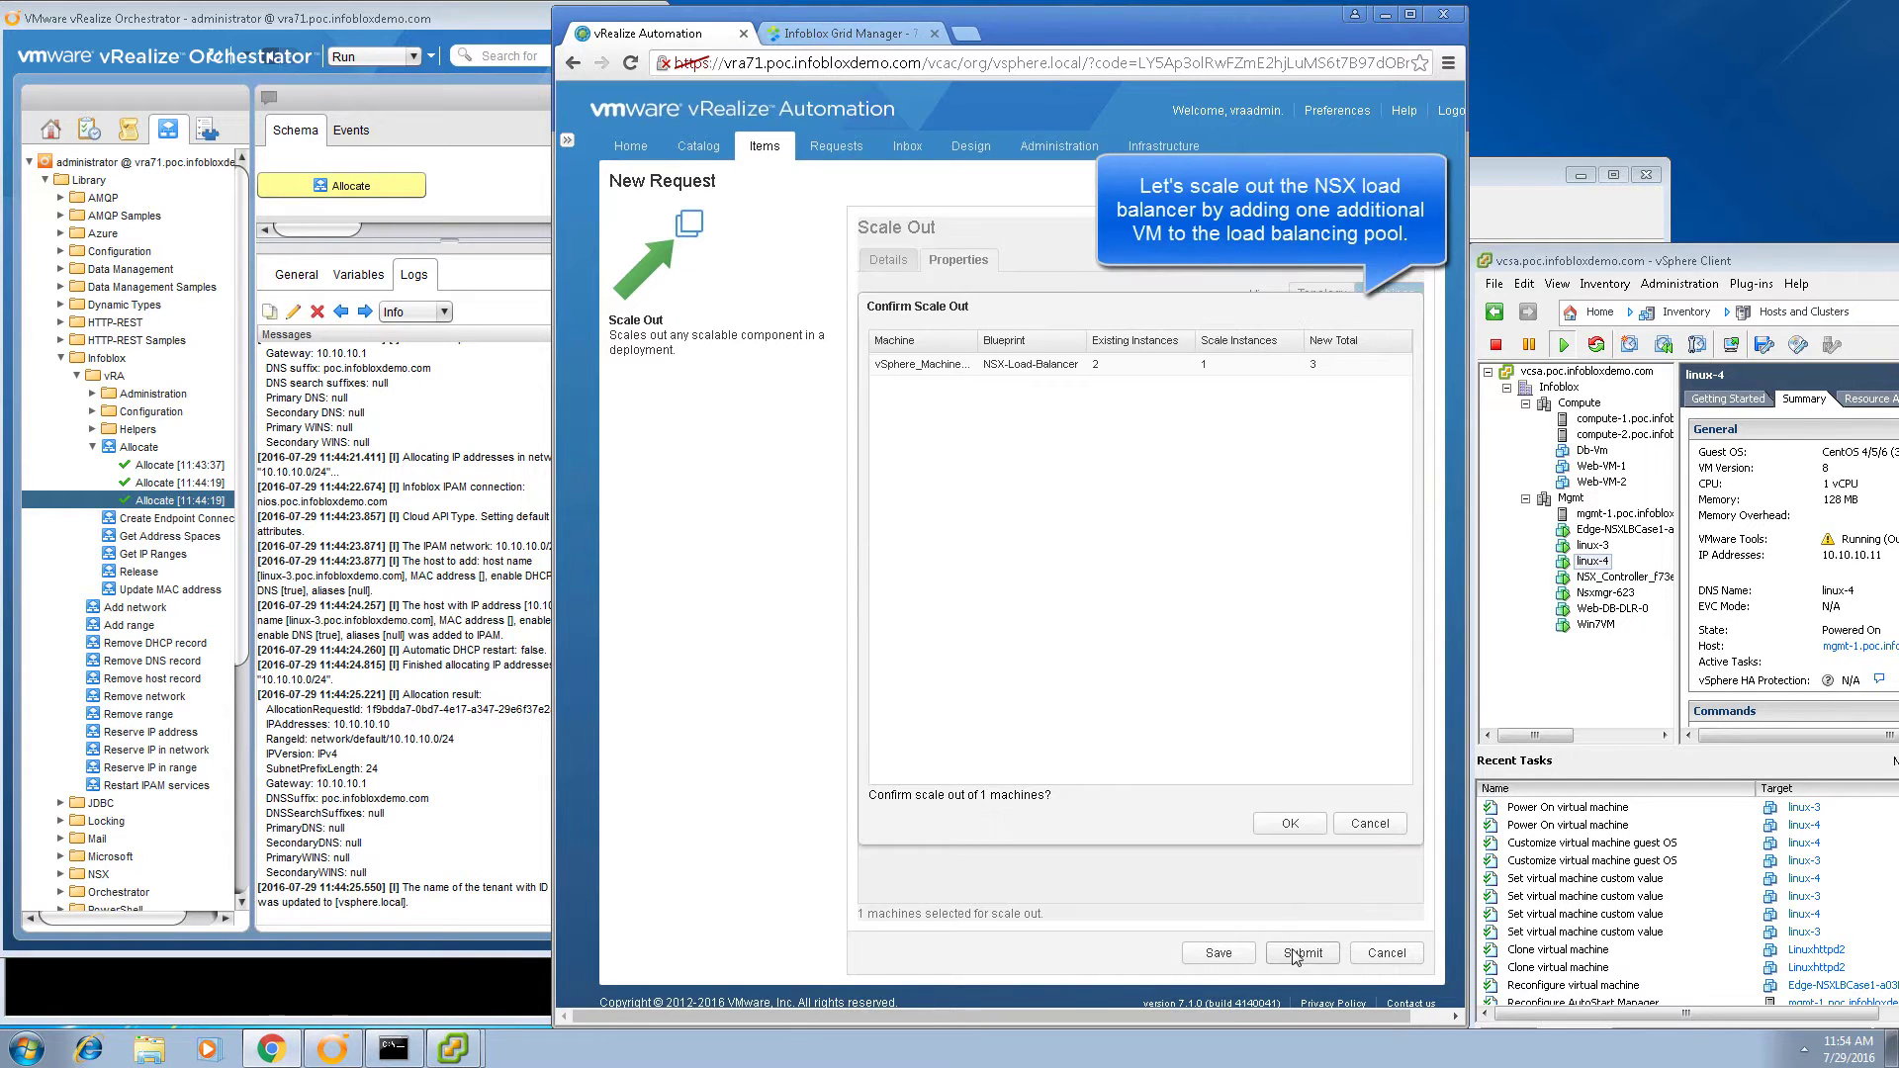
pyautogui.click(1290, 824)
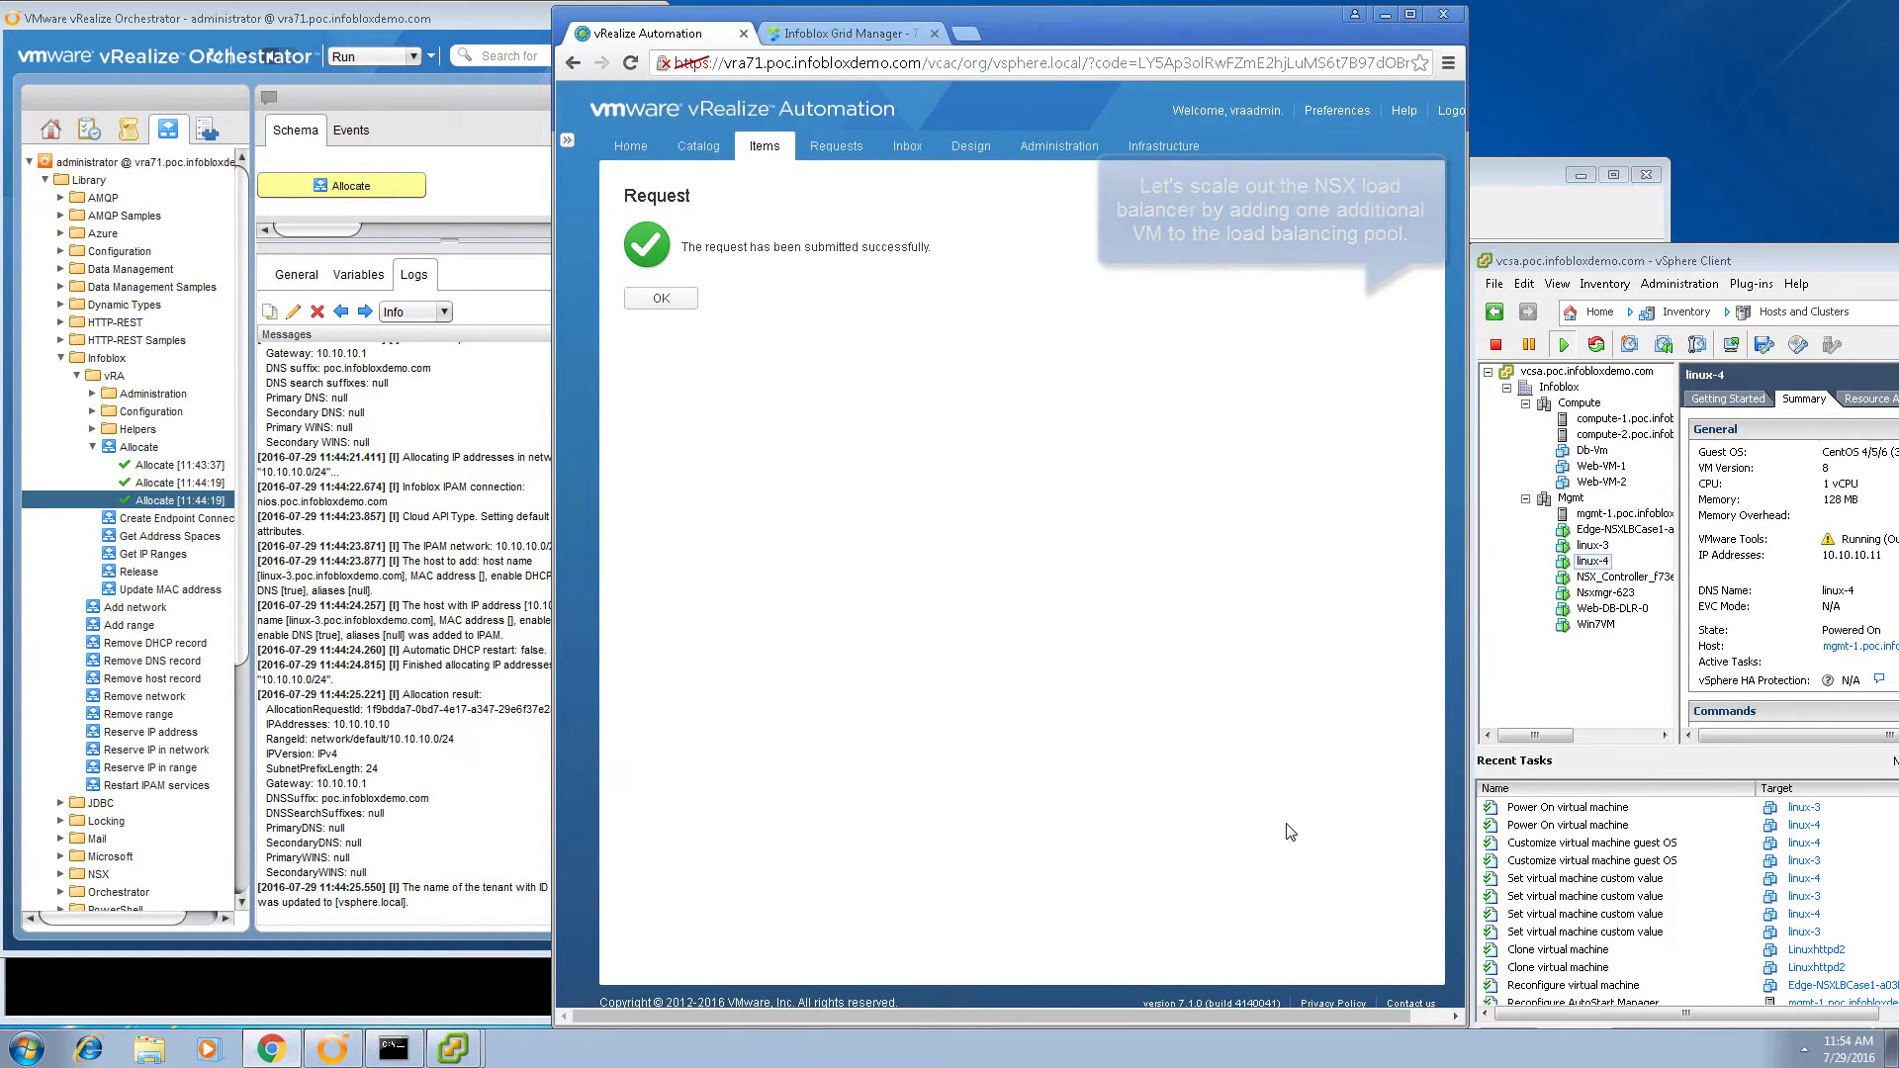
pyautogui.click(677, 301)
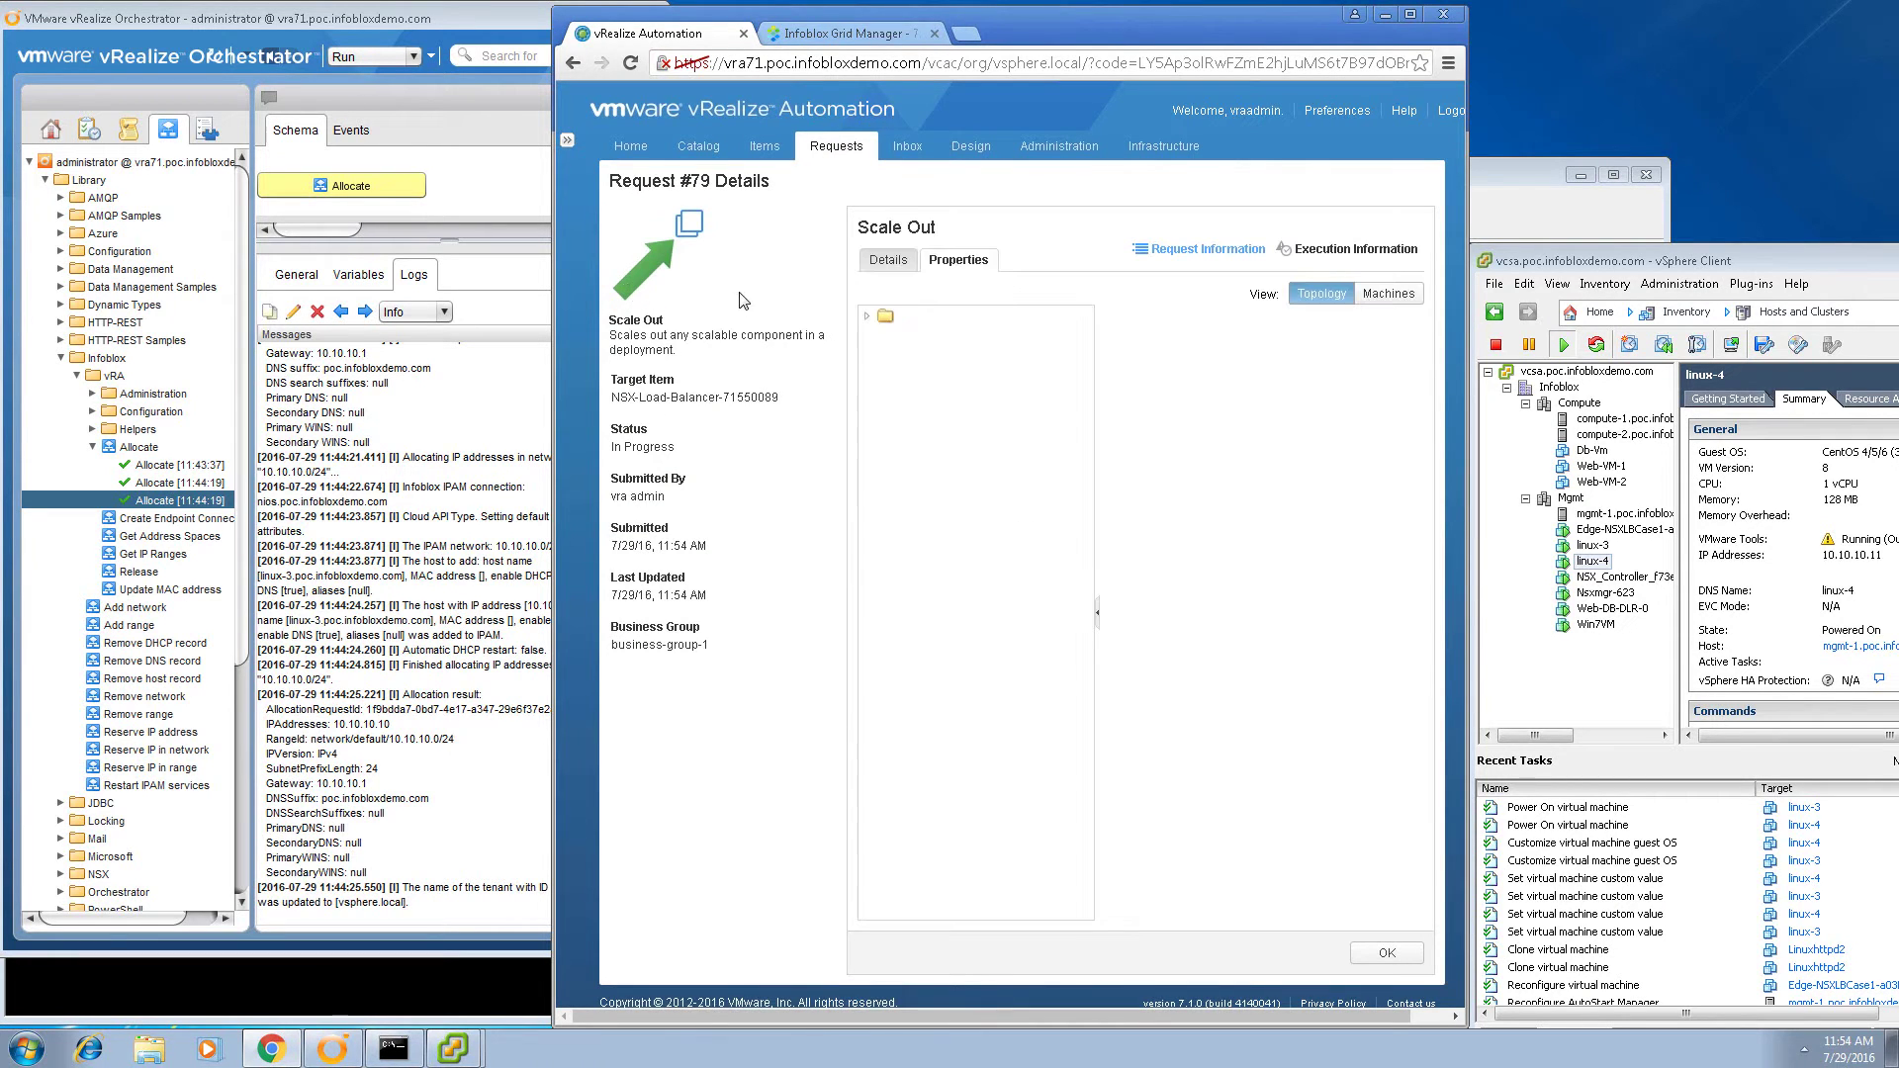
pyautogui.click(1345, 250)
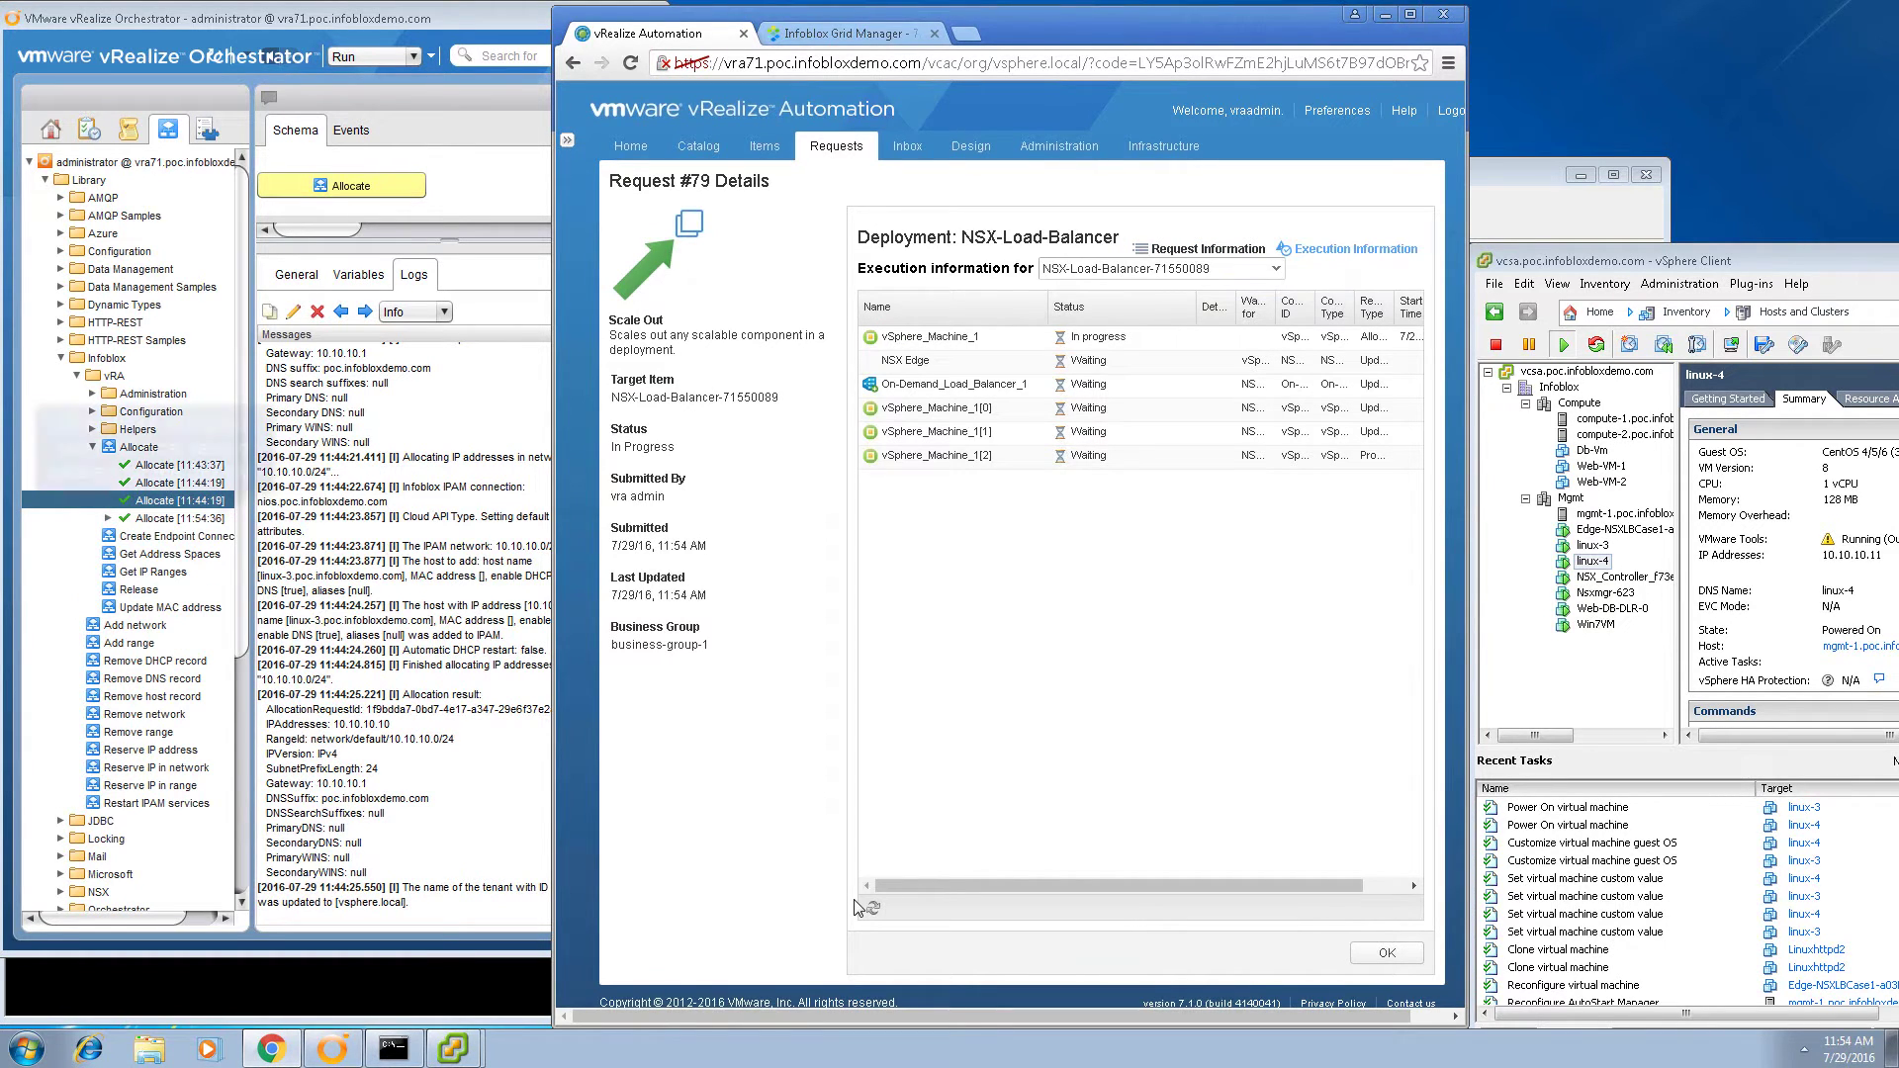
pyautogui.click(188, 516)
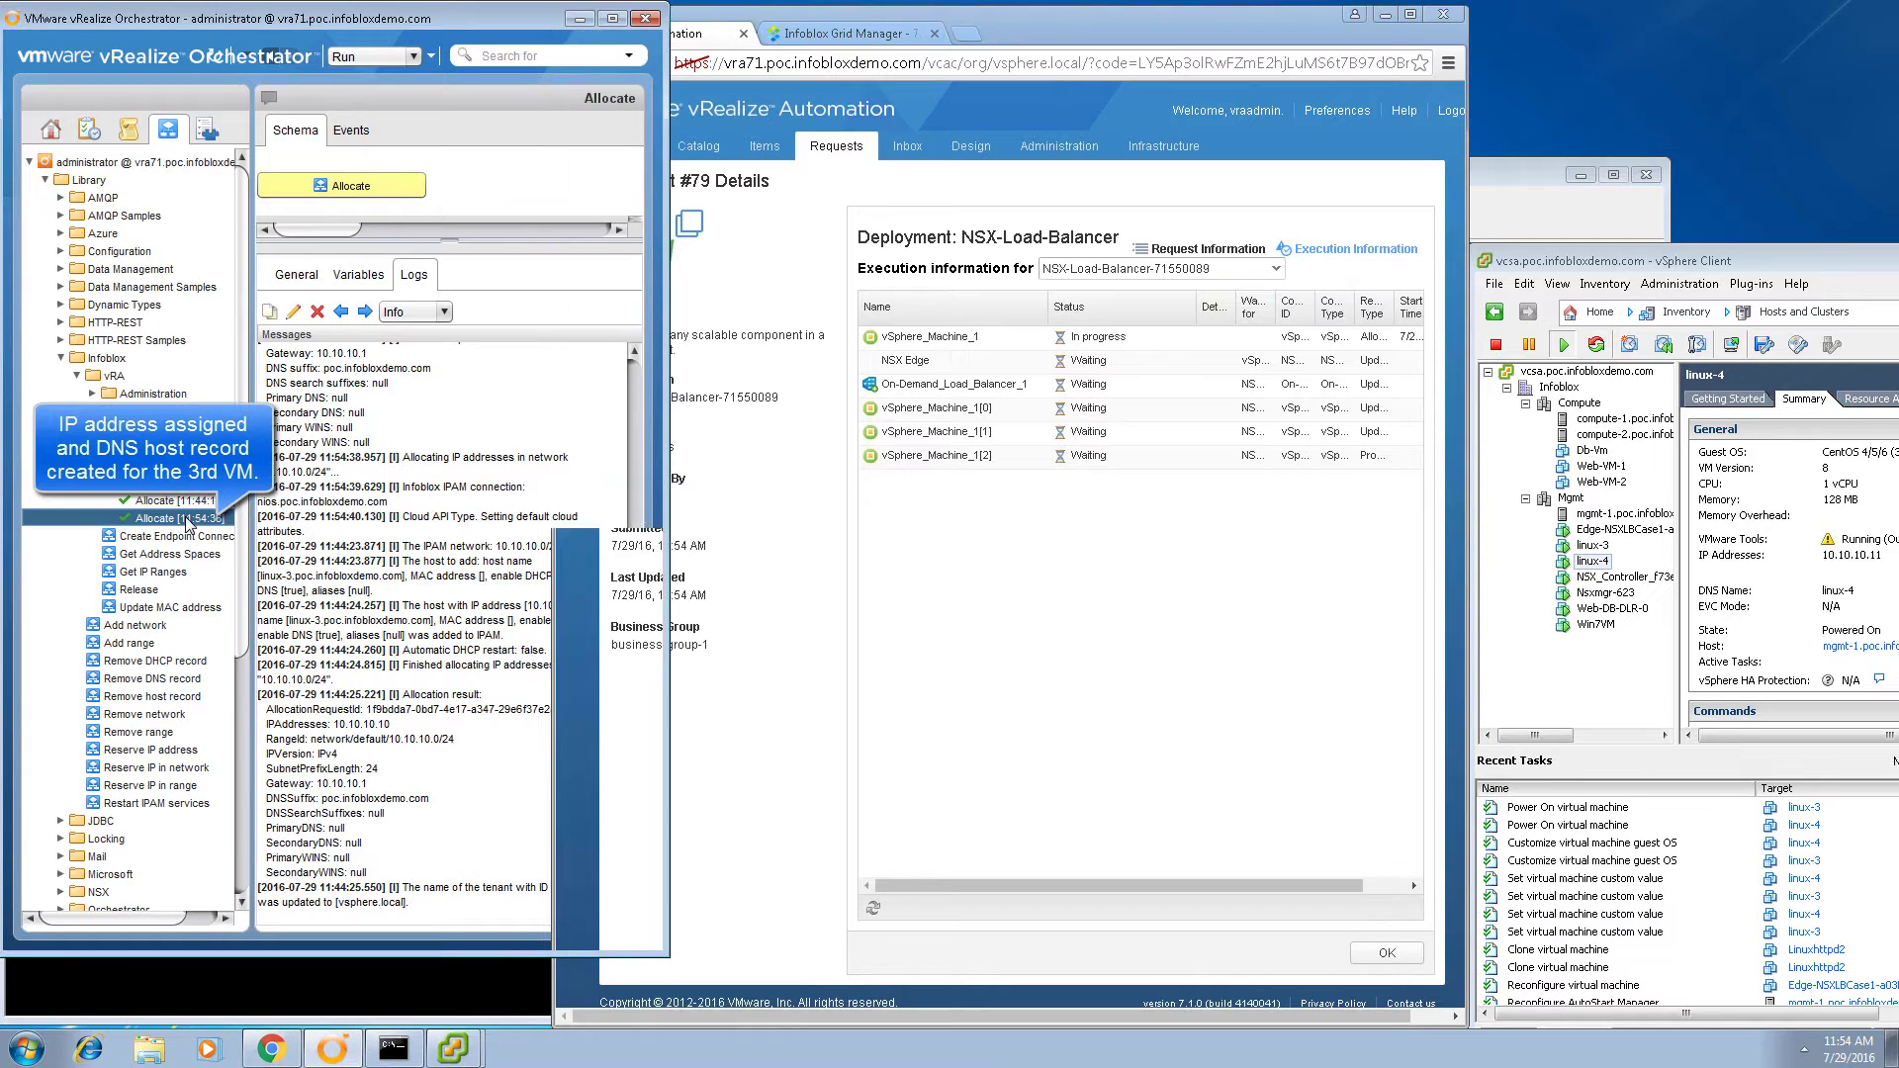
# Refresh the Infoblox IPAM address list and run an nslookup for linux-5.
pyautogui.click(808, 35)
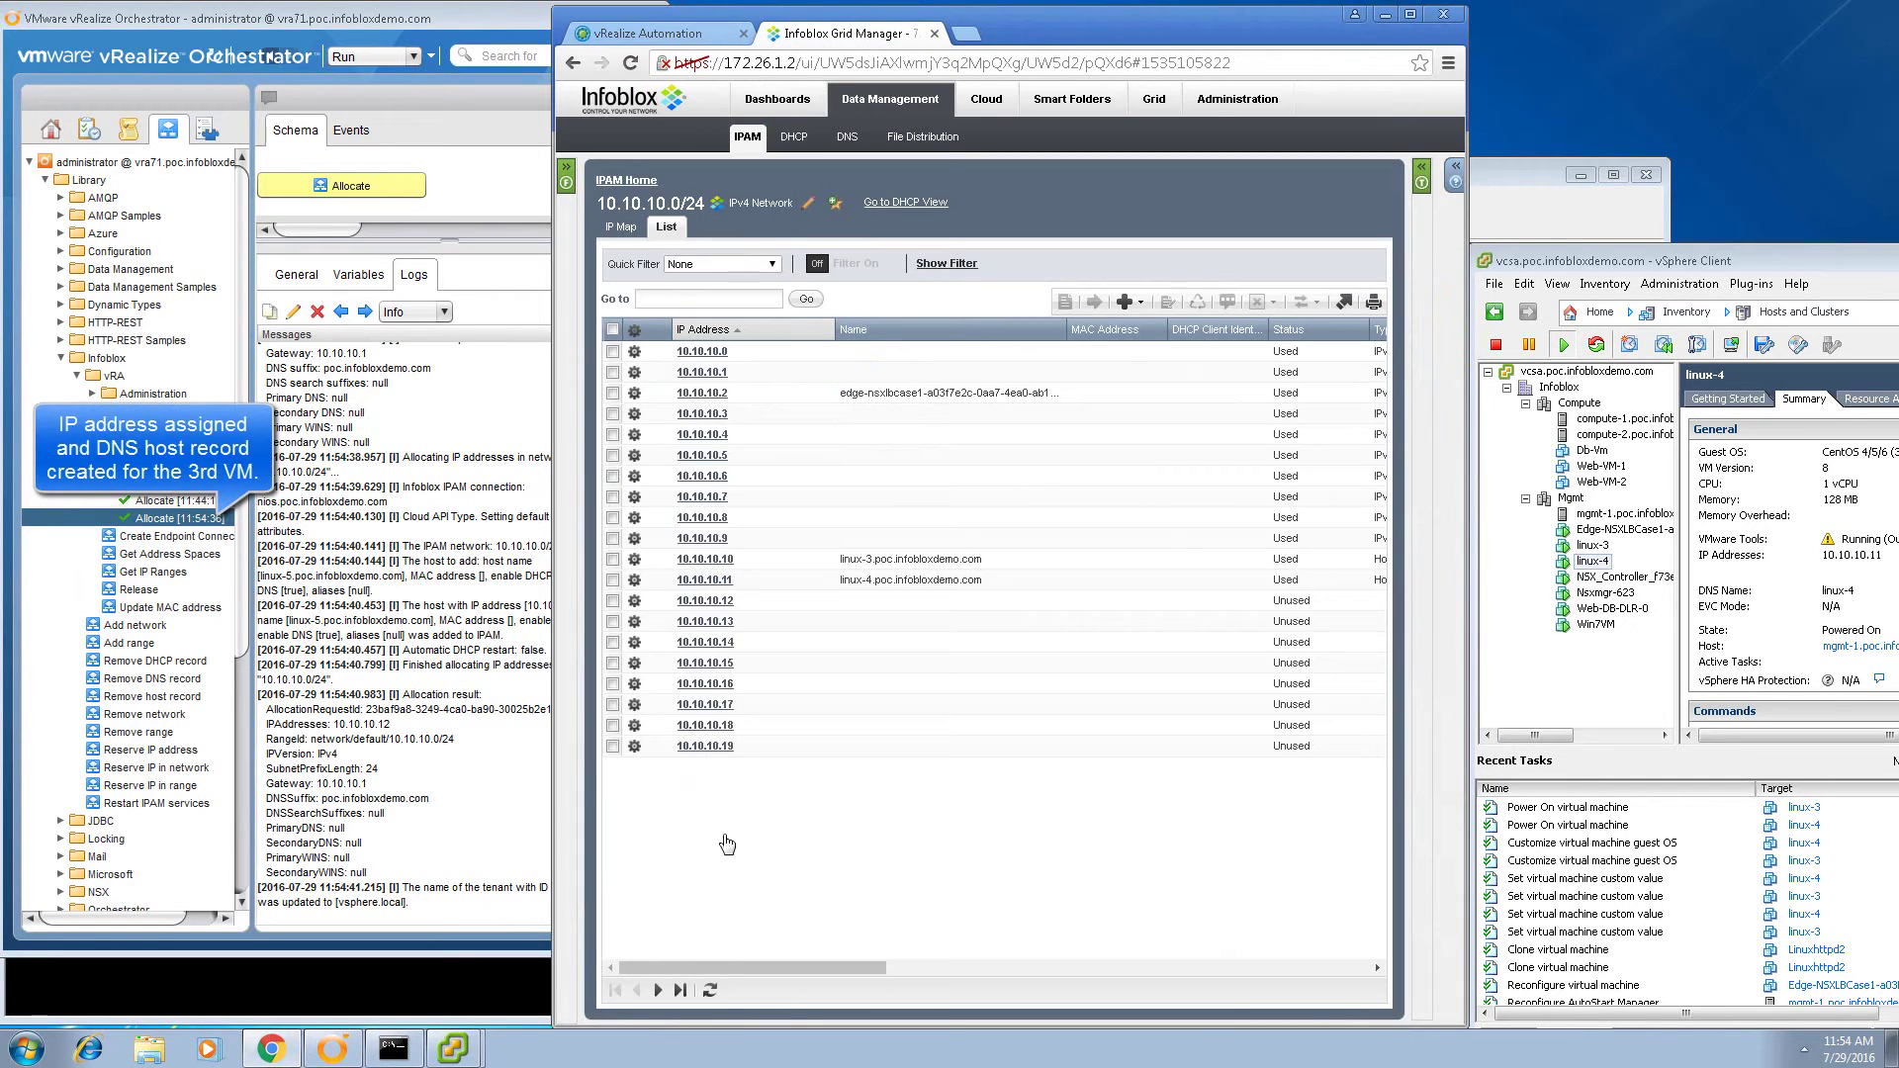
pyautogui.click(710, 990)
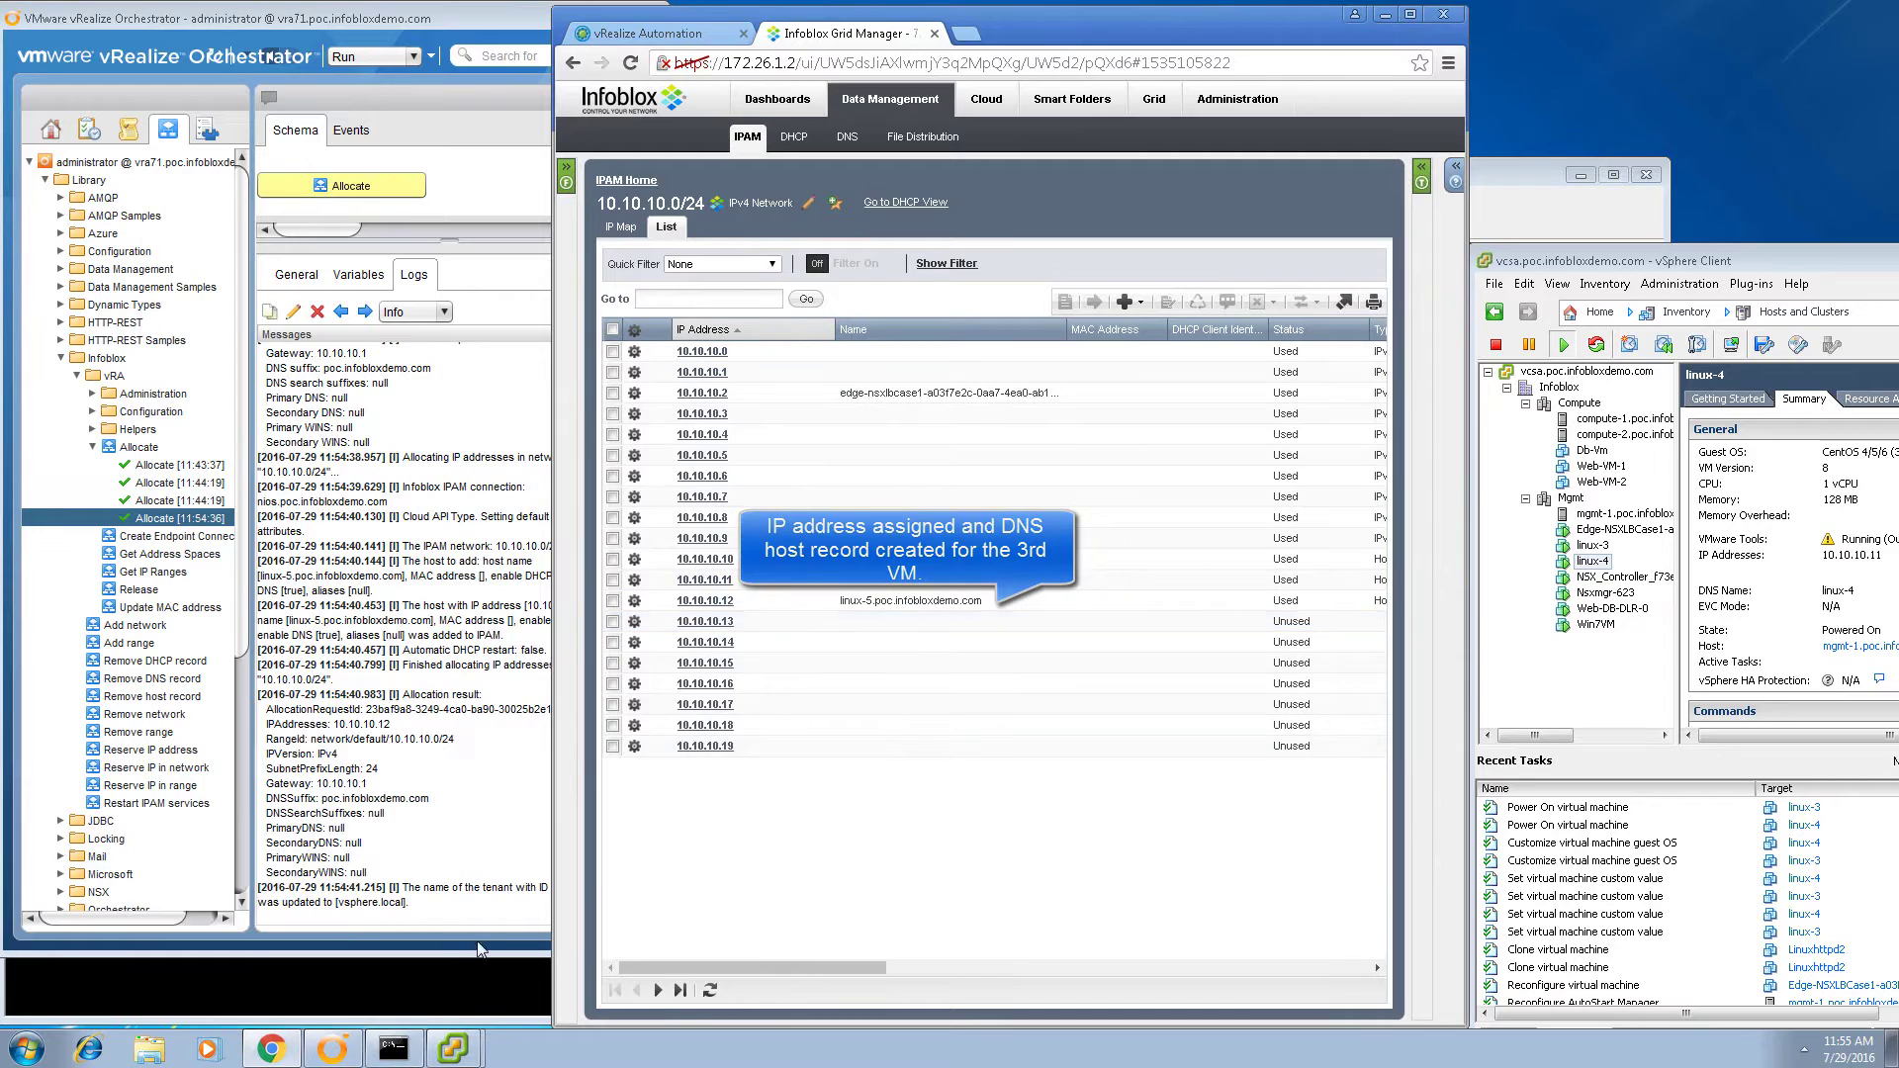
pyautogui.click(462, 973)
pyautogui.rightClick(461, 971)
pyautogui.press('Return')
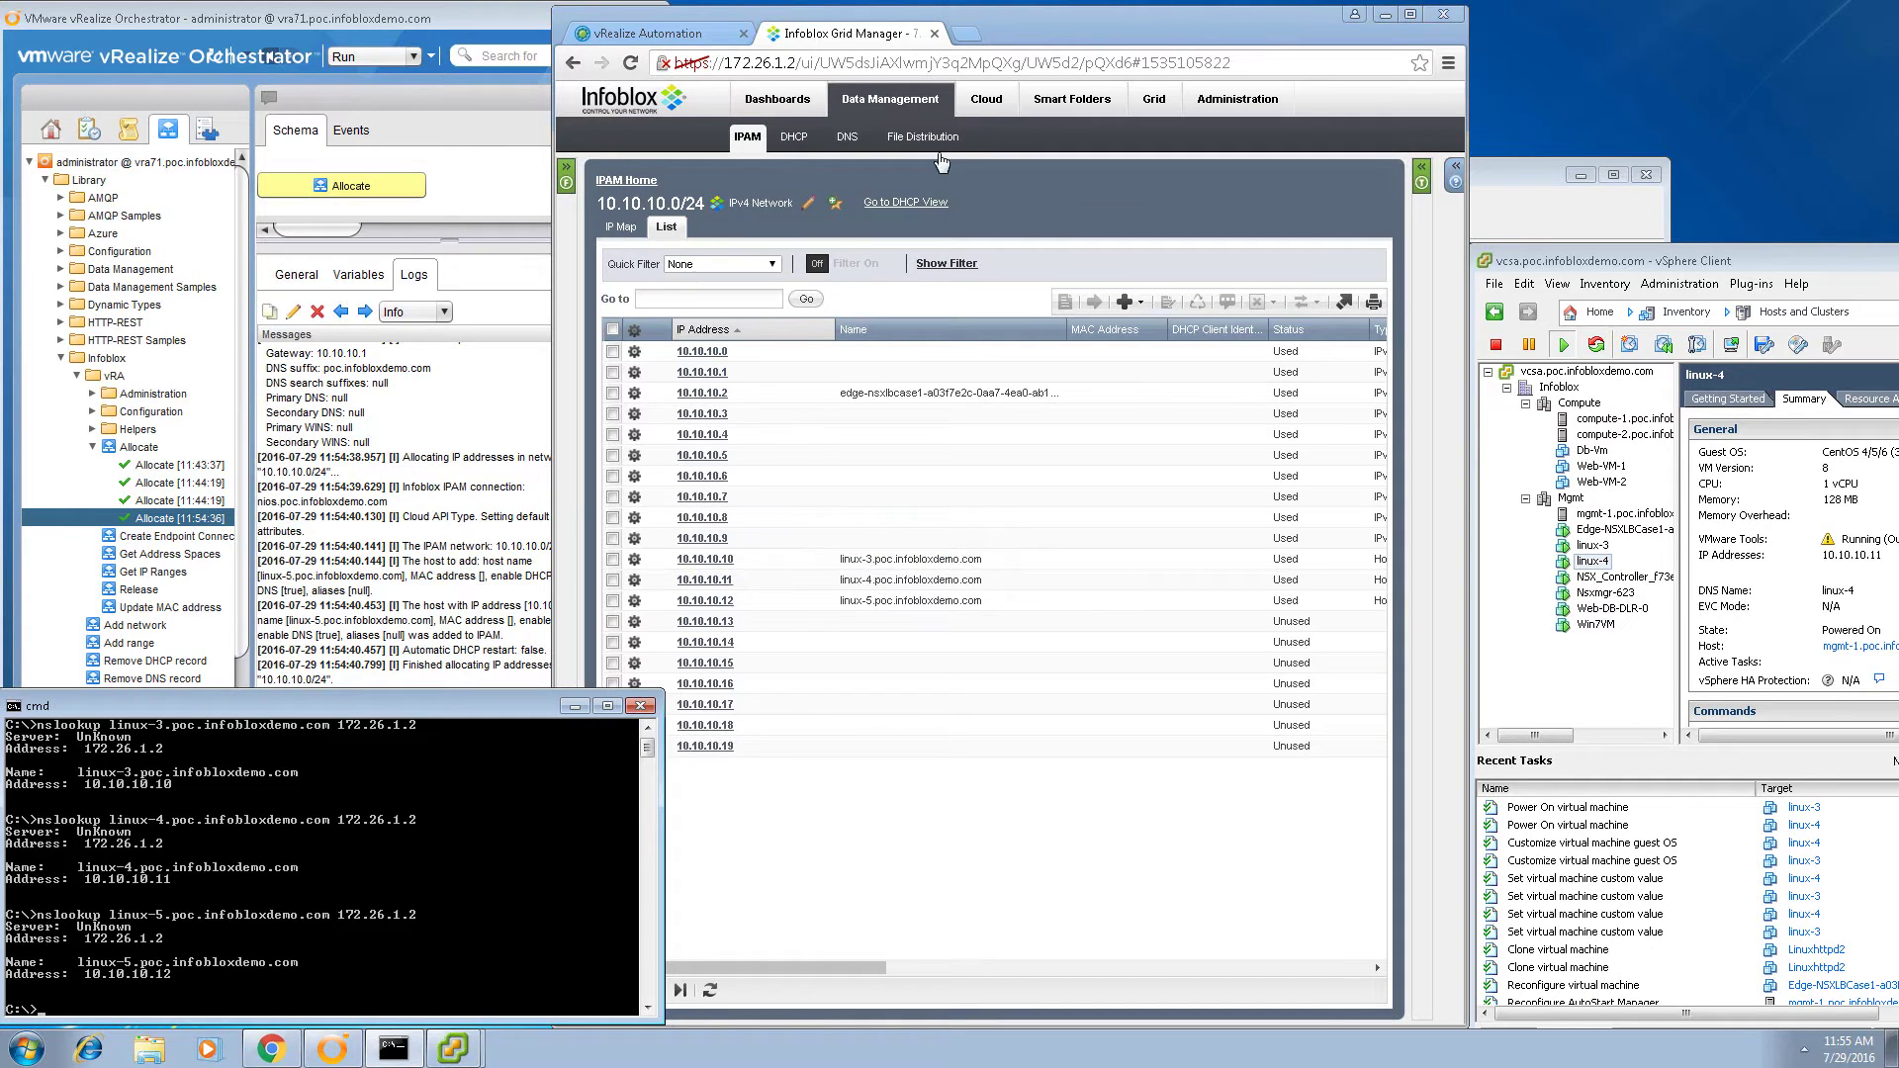
# Open linux-5's host record under poc.infobloxdemo.com and read its extensible attributes.
pyautogui.click(987, 100)
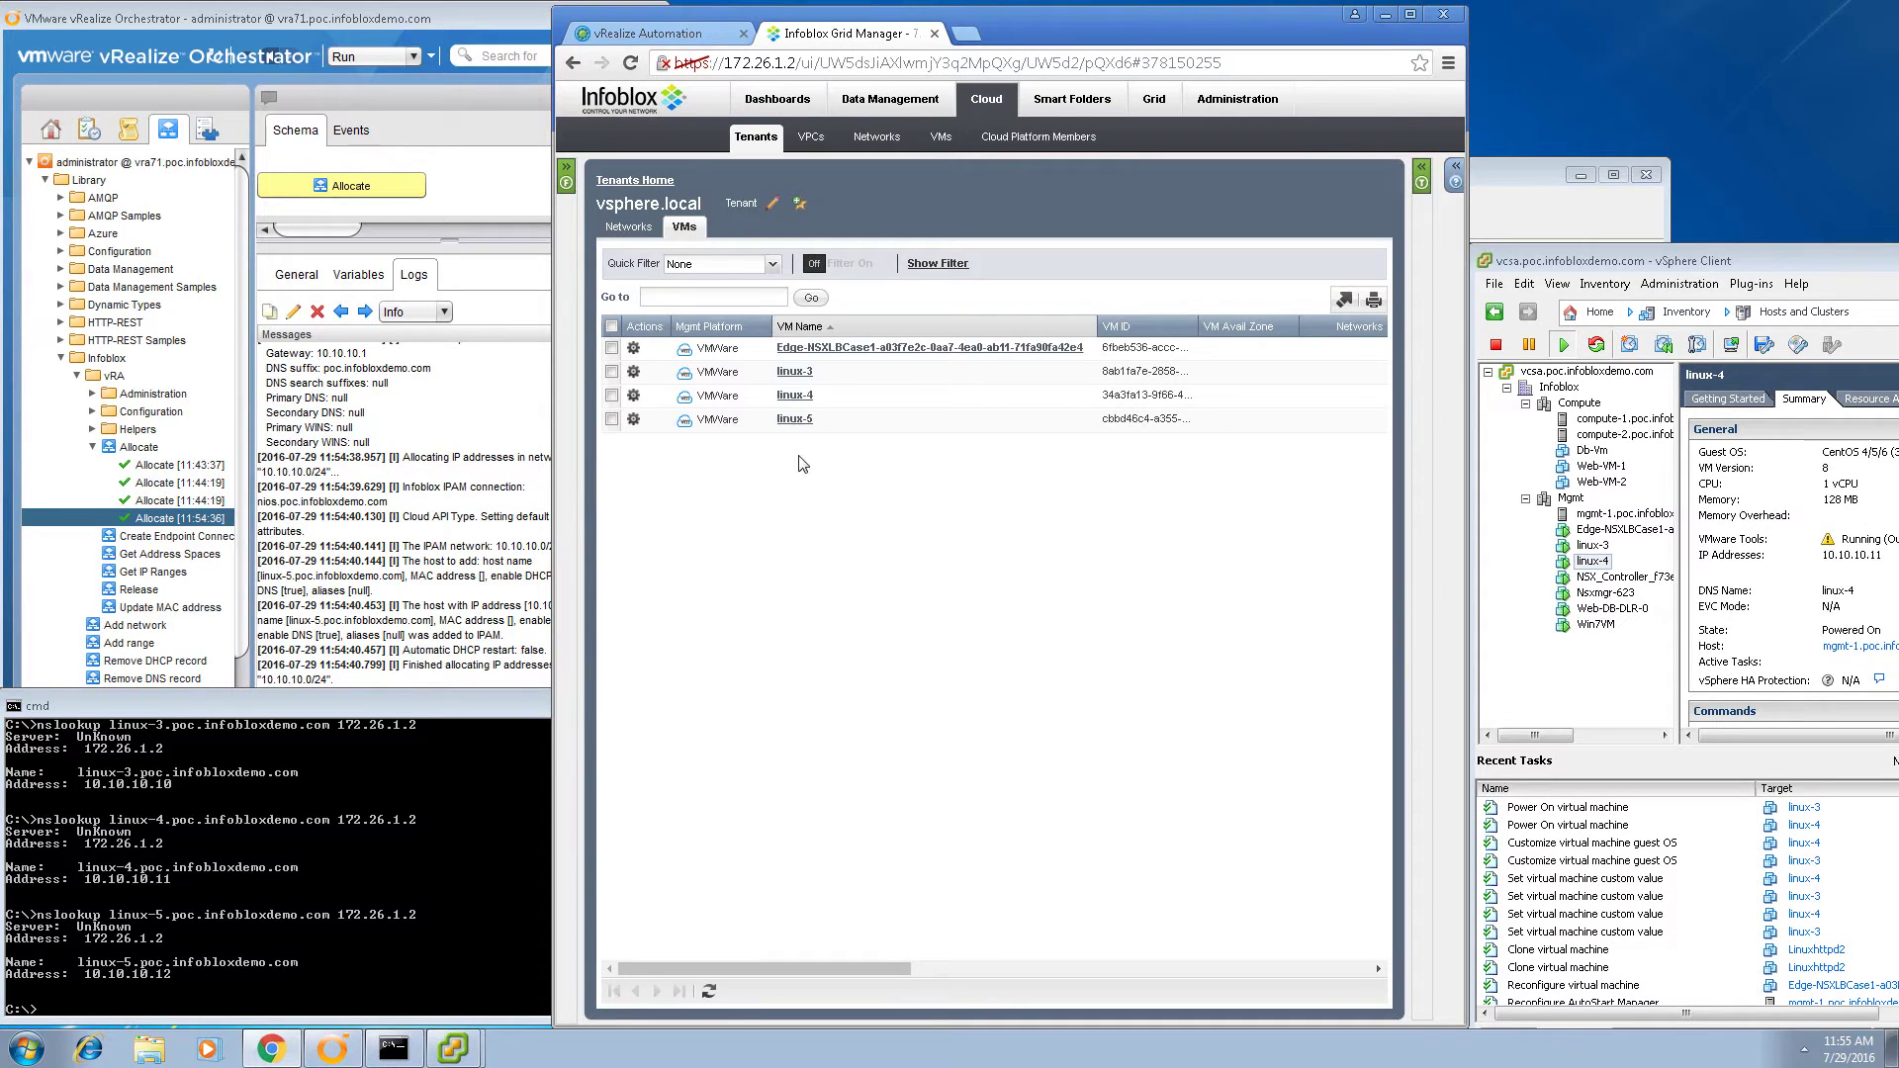
pyautogui.click(892, 102)
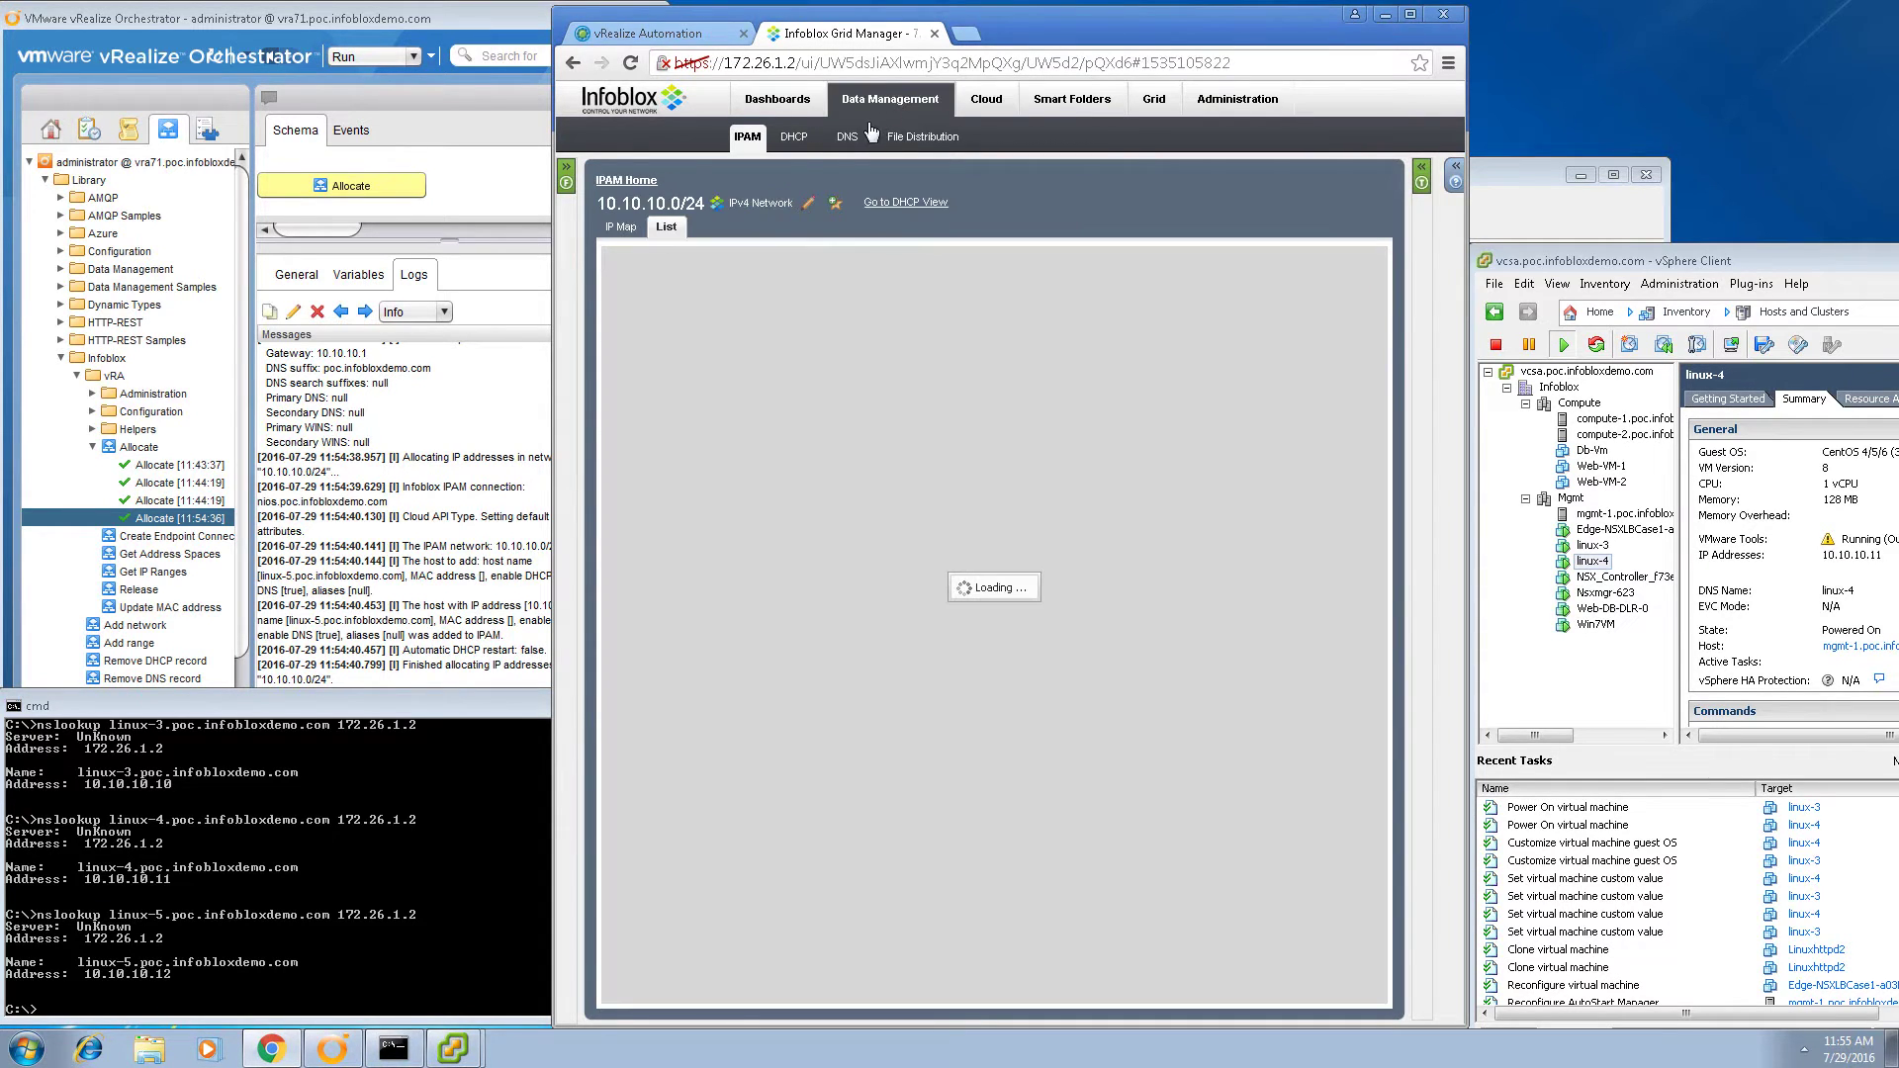
pyautogui.click(853, 138)
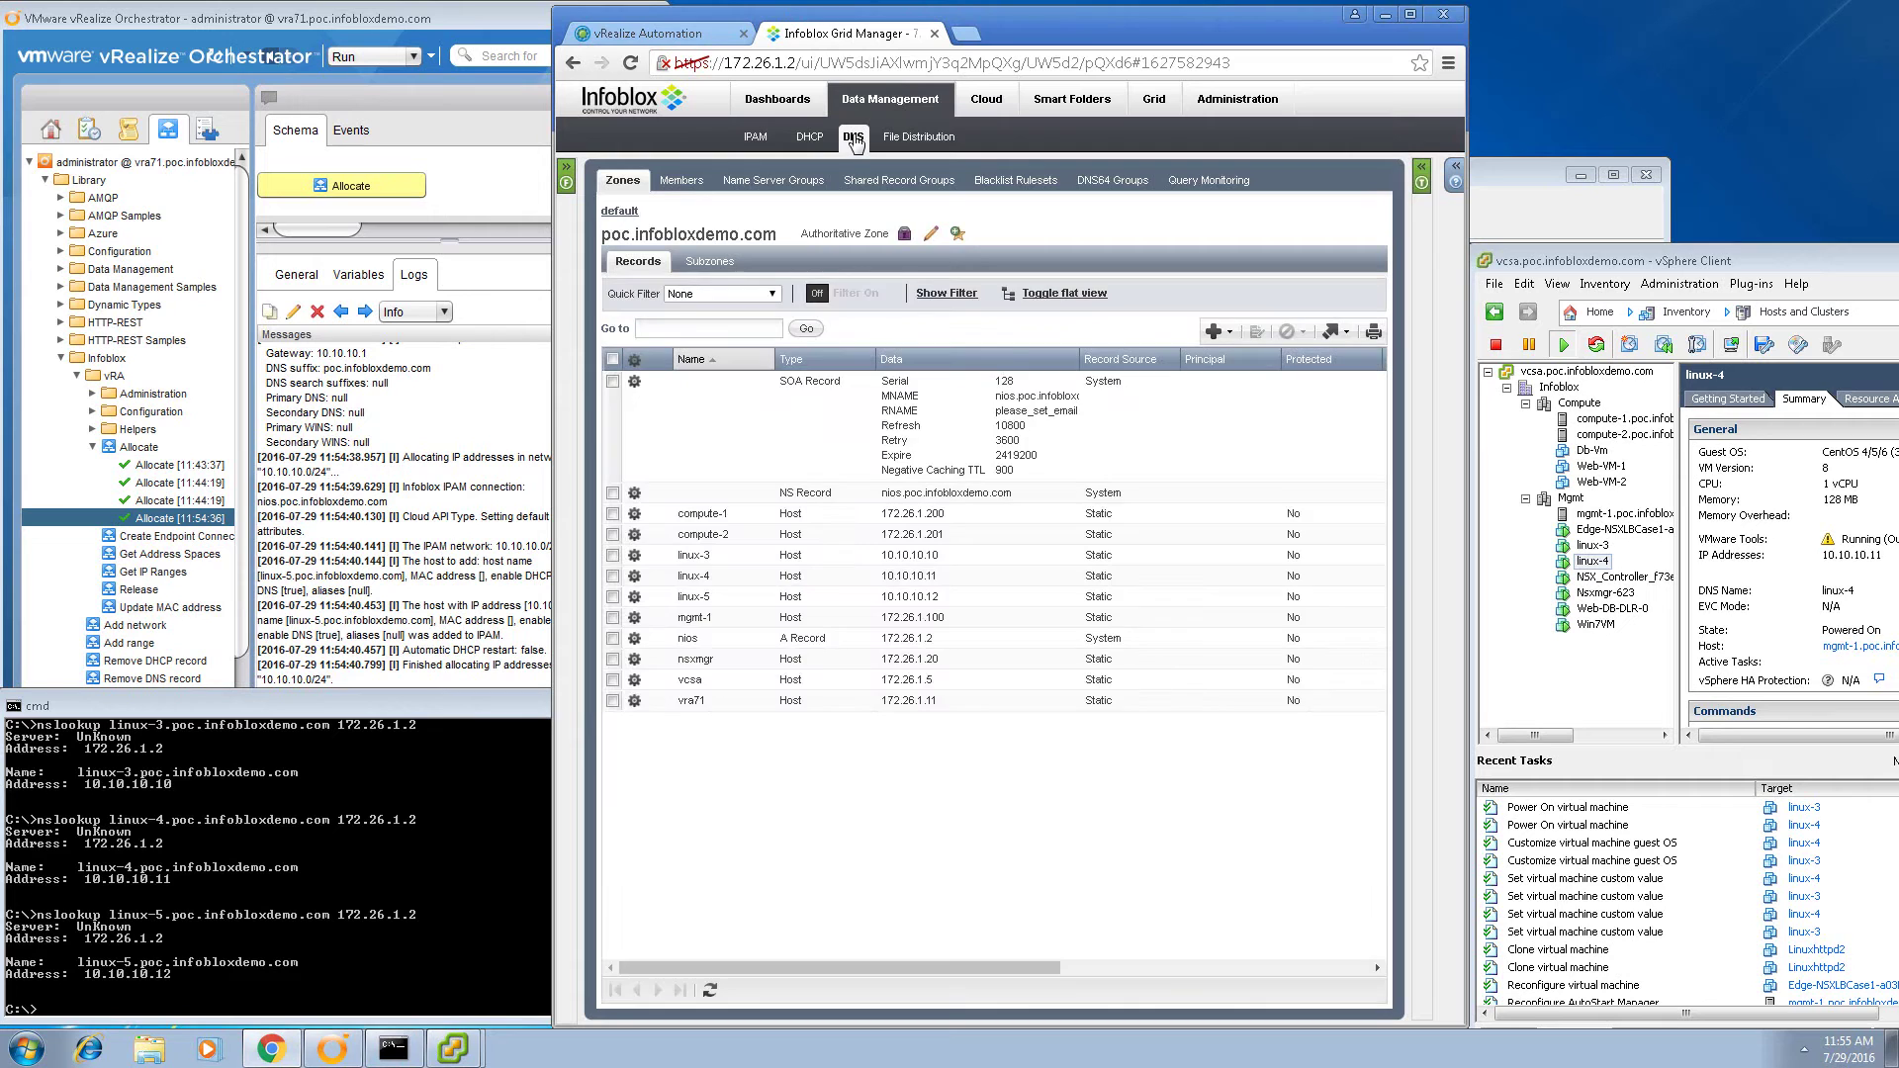
pyautogui.click(635, 598)
pyautogui.click(710, 613)
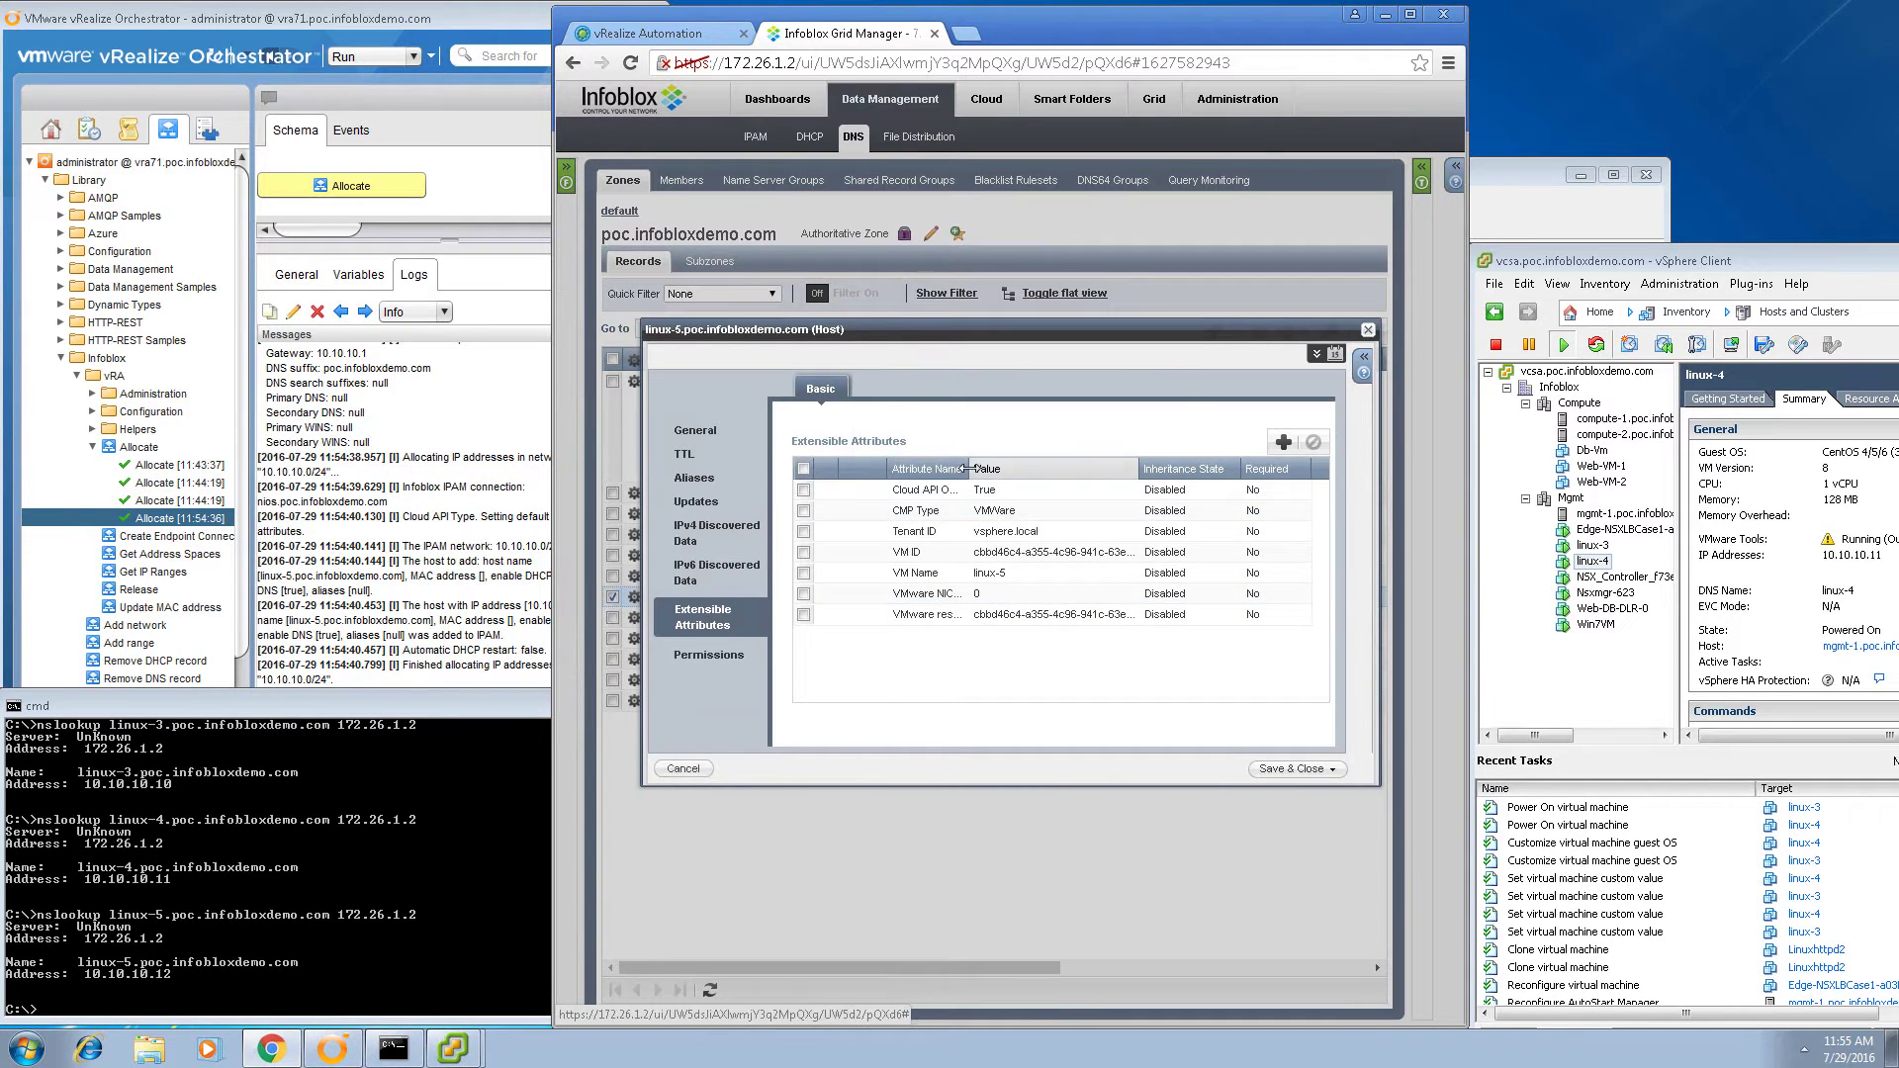
pyautogui.moveTo(971, 467); pyautogui.dragTo(1034, 466)
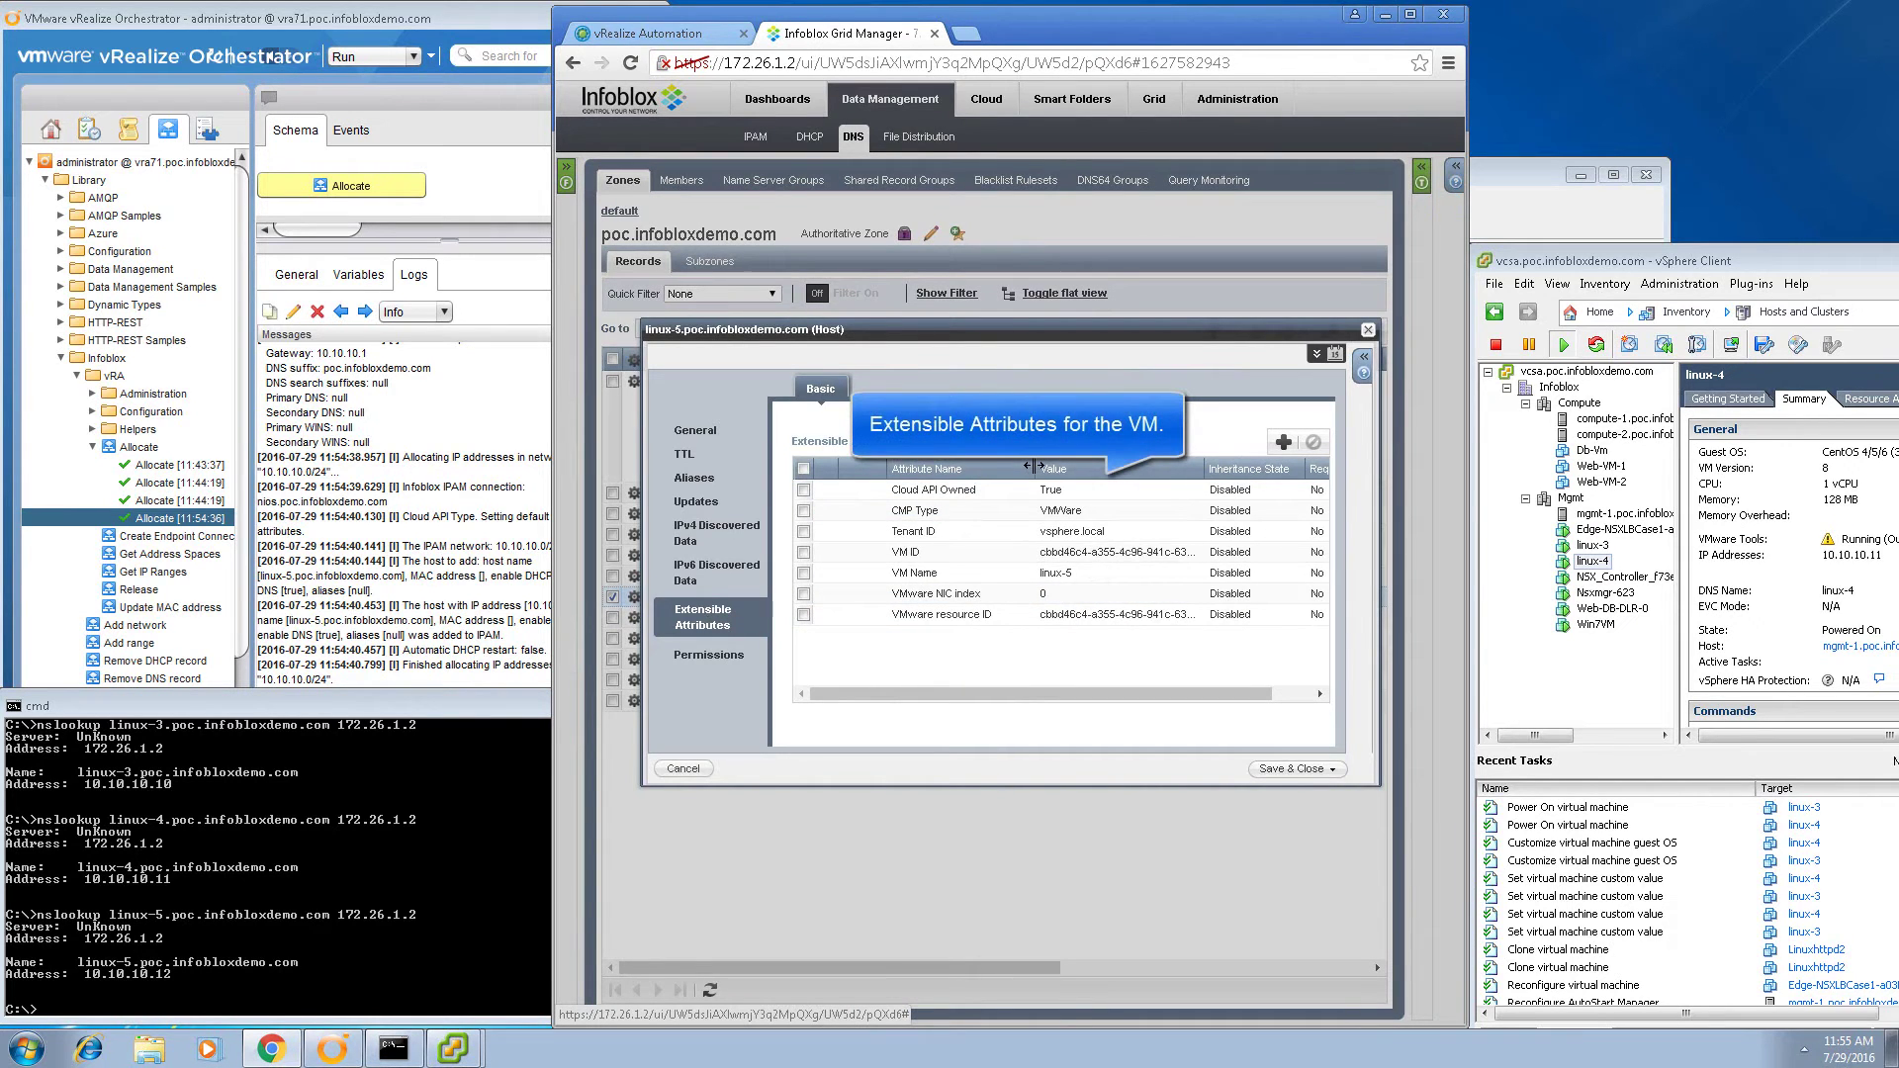
# Close the linux-5 record without saving and review the 10.10.10.0/24 address usage list.
pyautogui.click(682, 768)
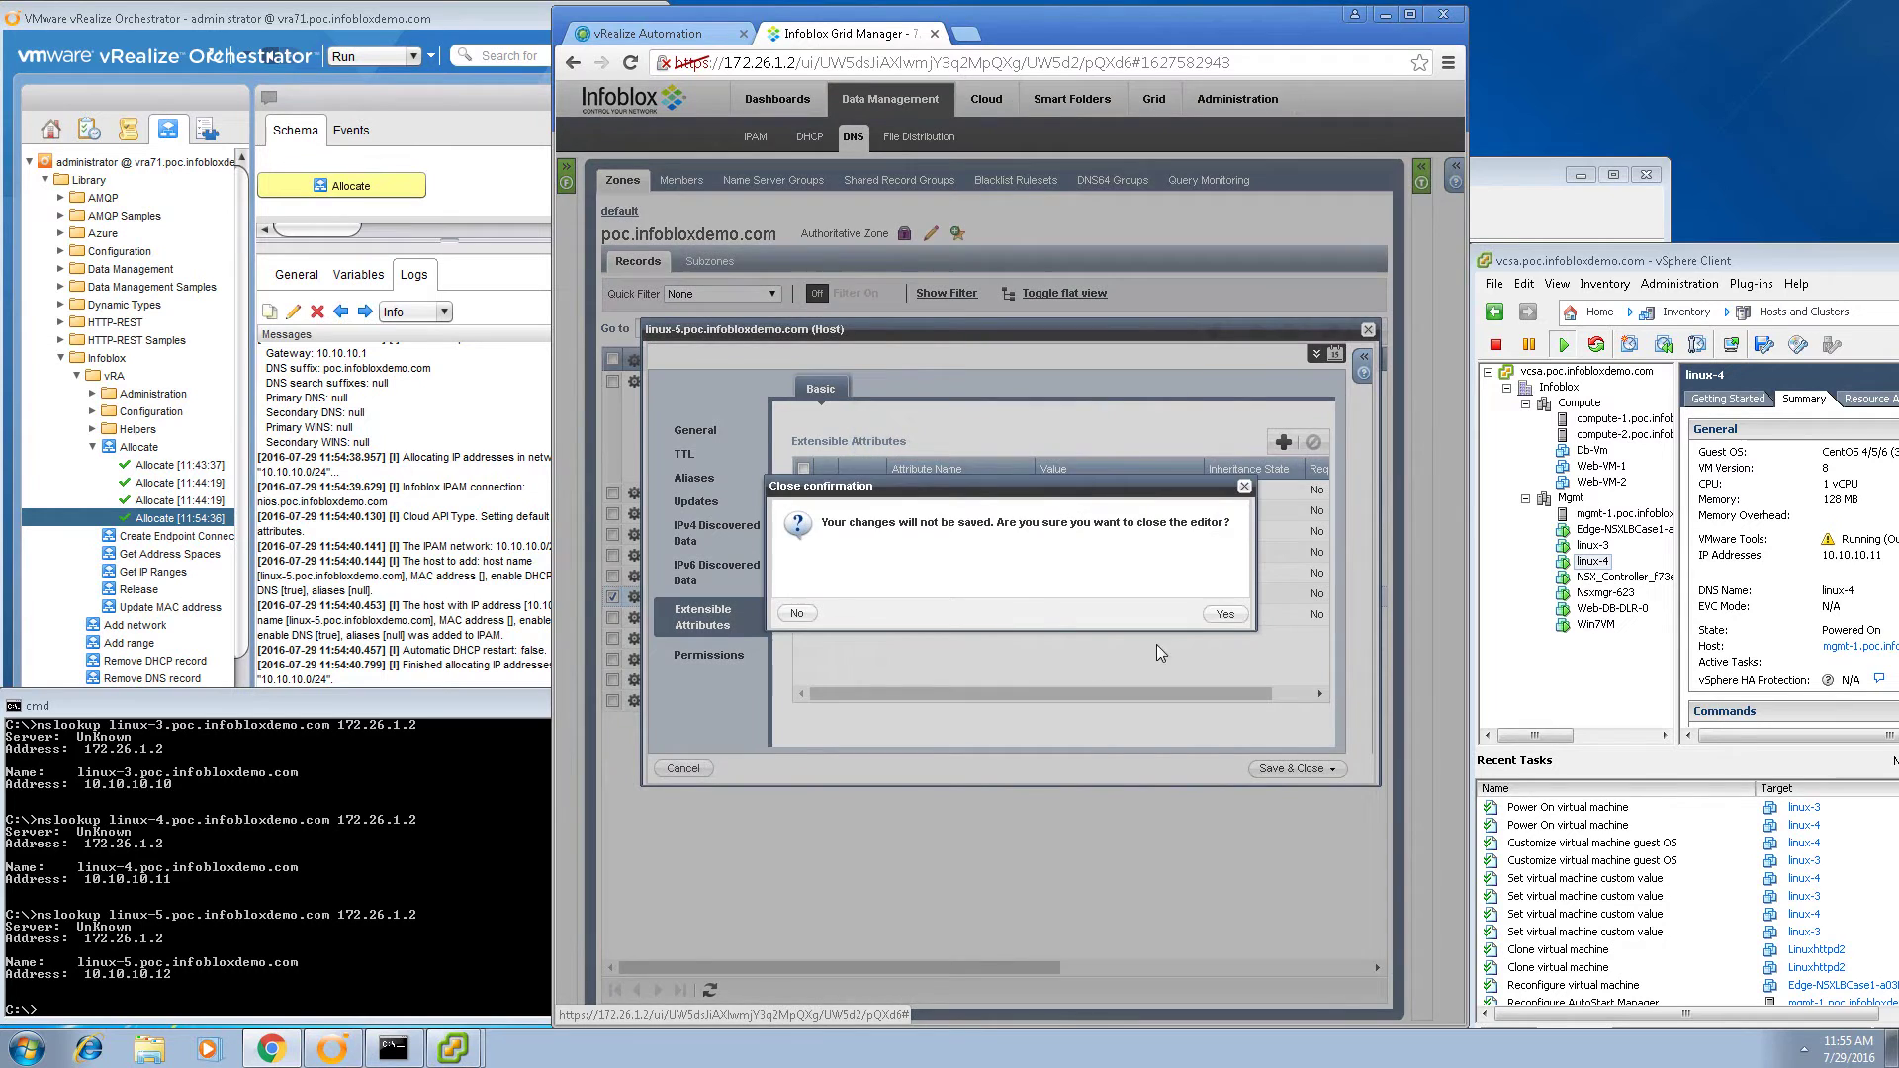
pyautogui.click(1226, 614)
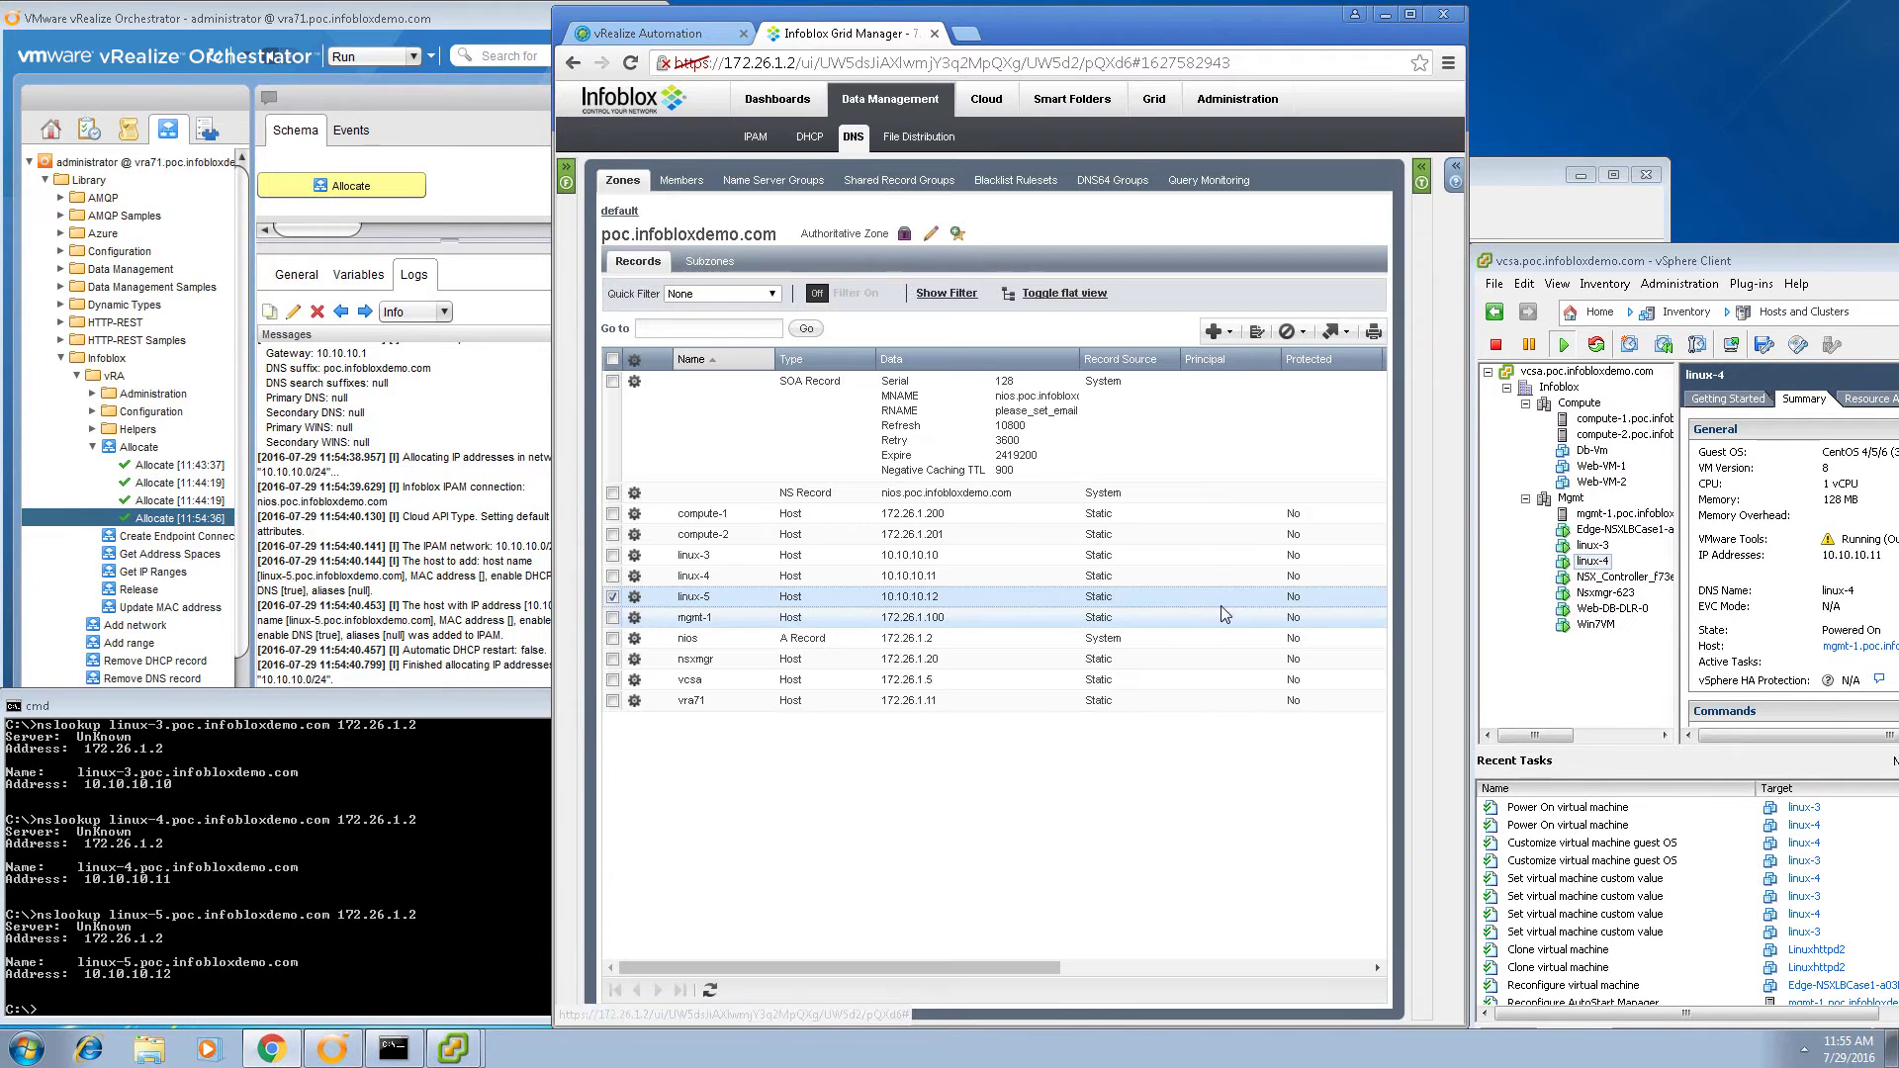
pyautogui.click(757, 139)
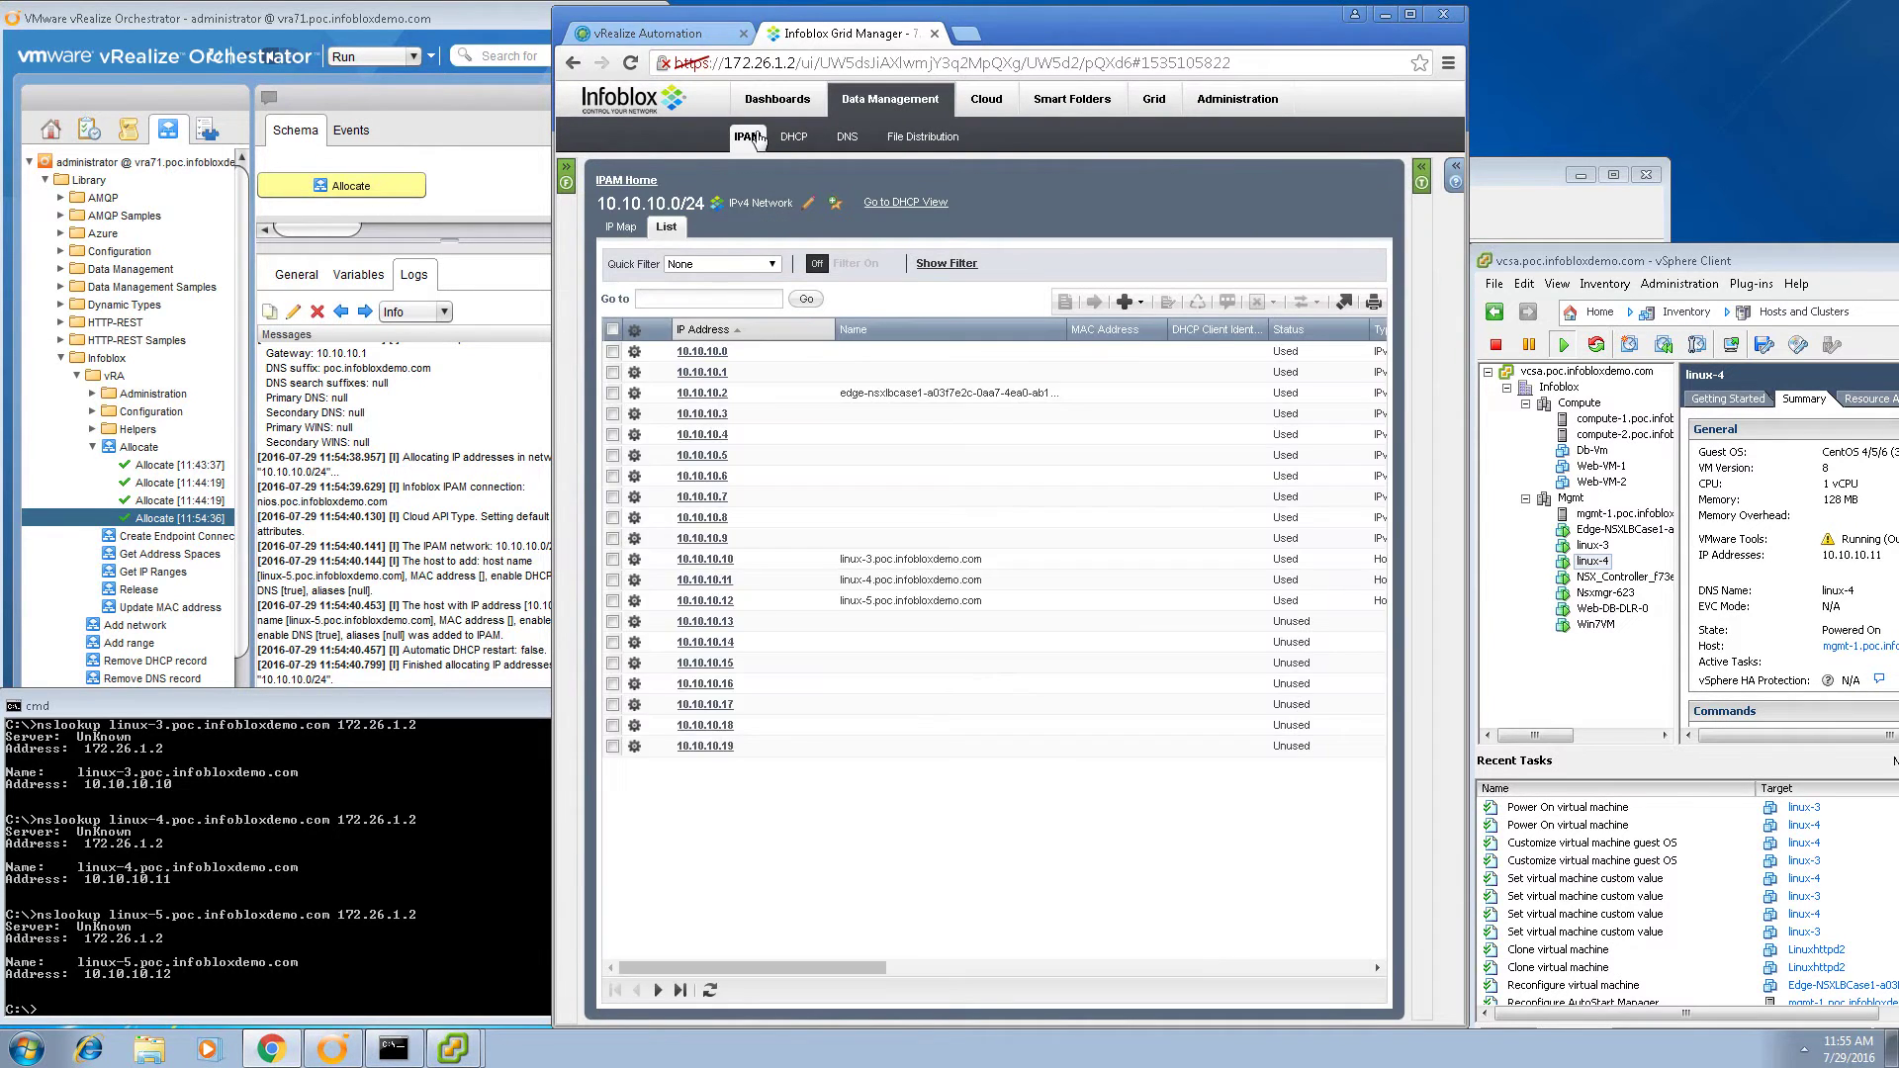
pyautogui.click(674, 38)
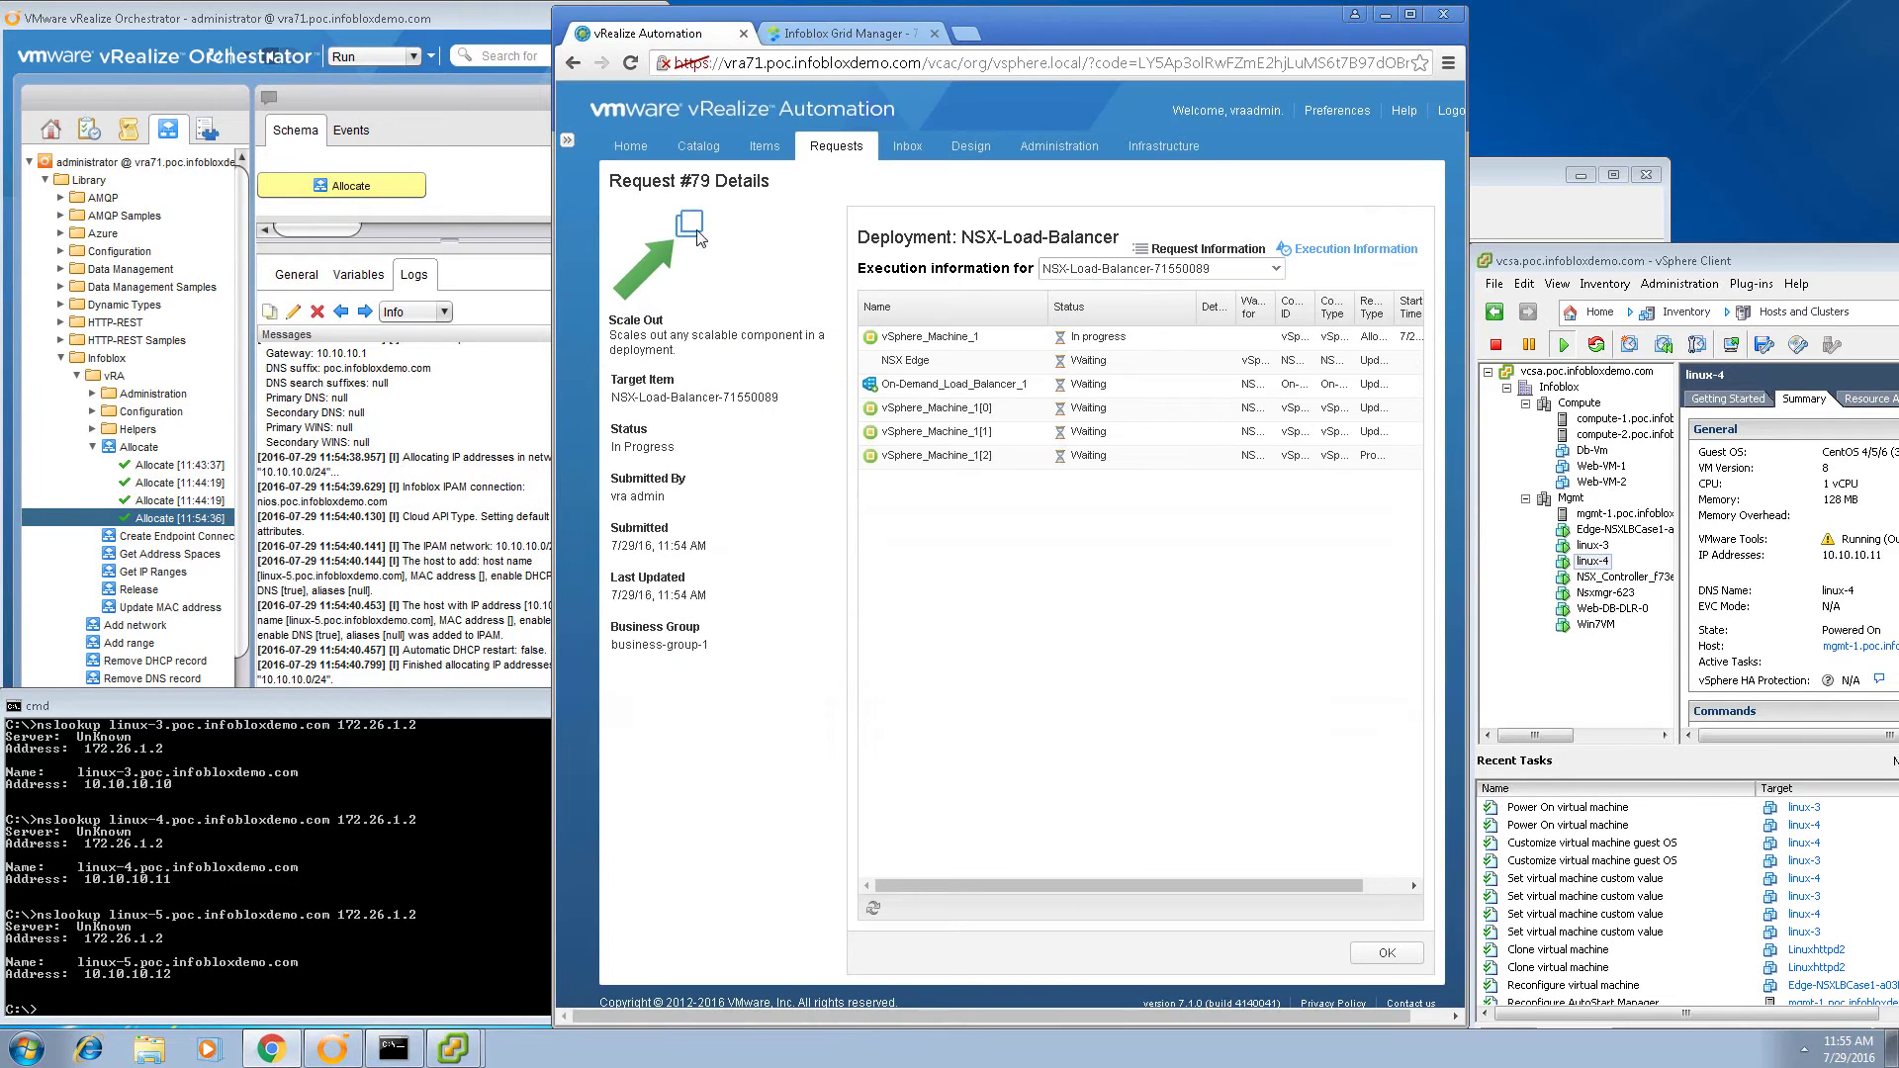
# Check Request #79's execution status, the Orchestrator allocation log and the new linux-5 VM in vSphere.
pyautogui.click(874, 909)
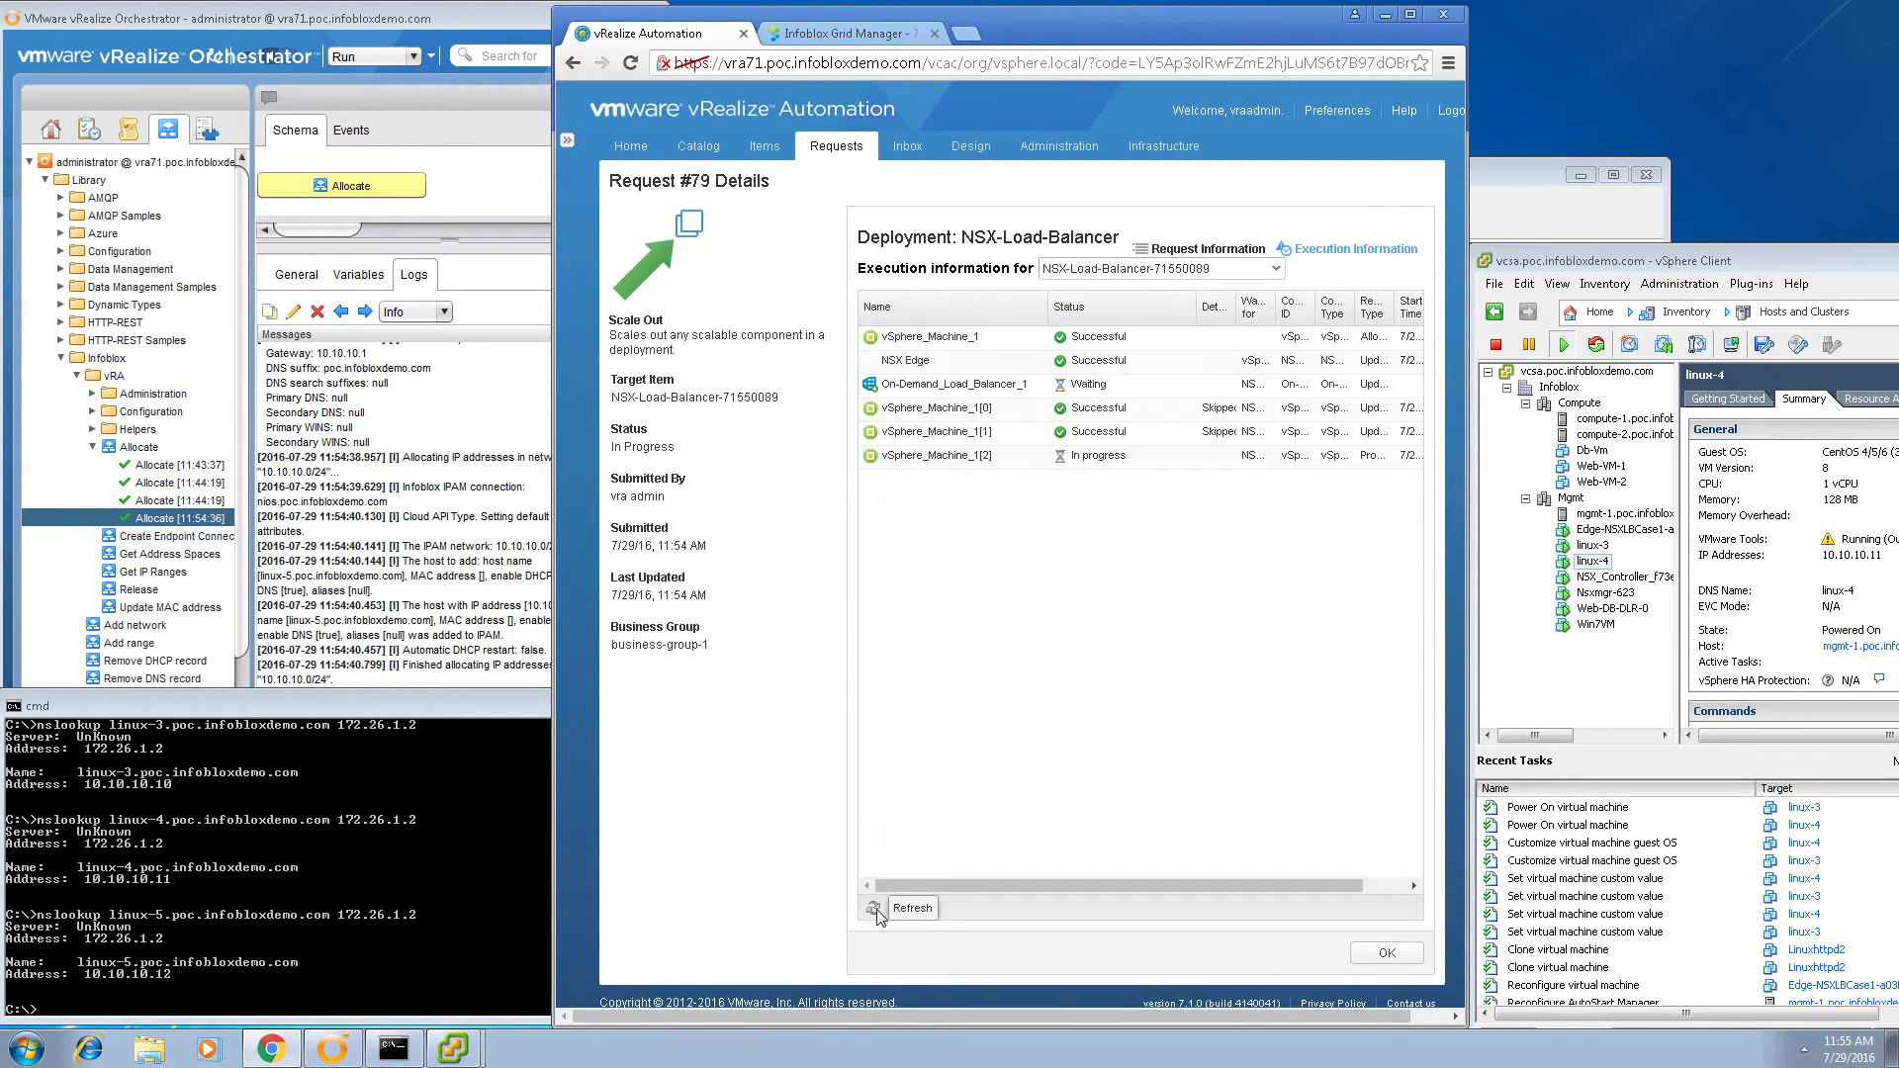
pyautogui.click(441, 627)
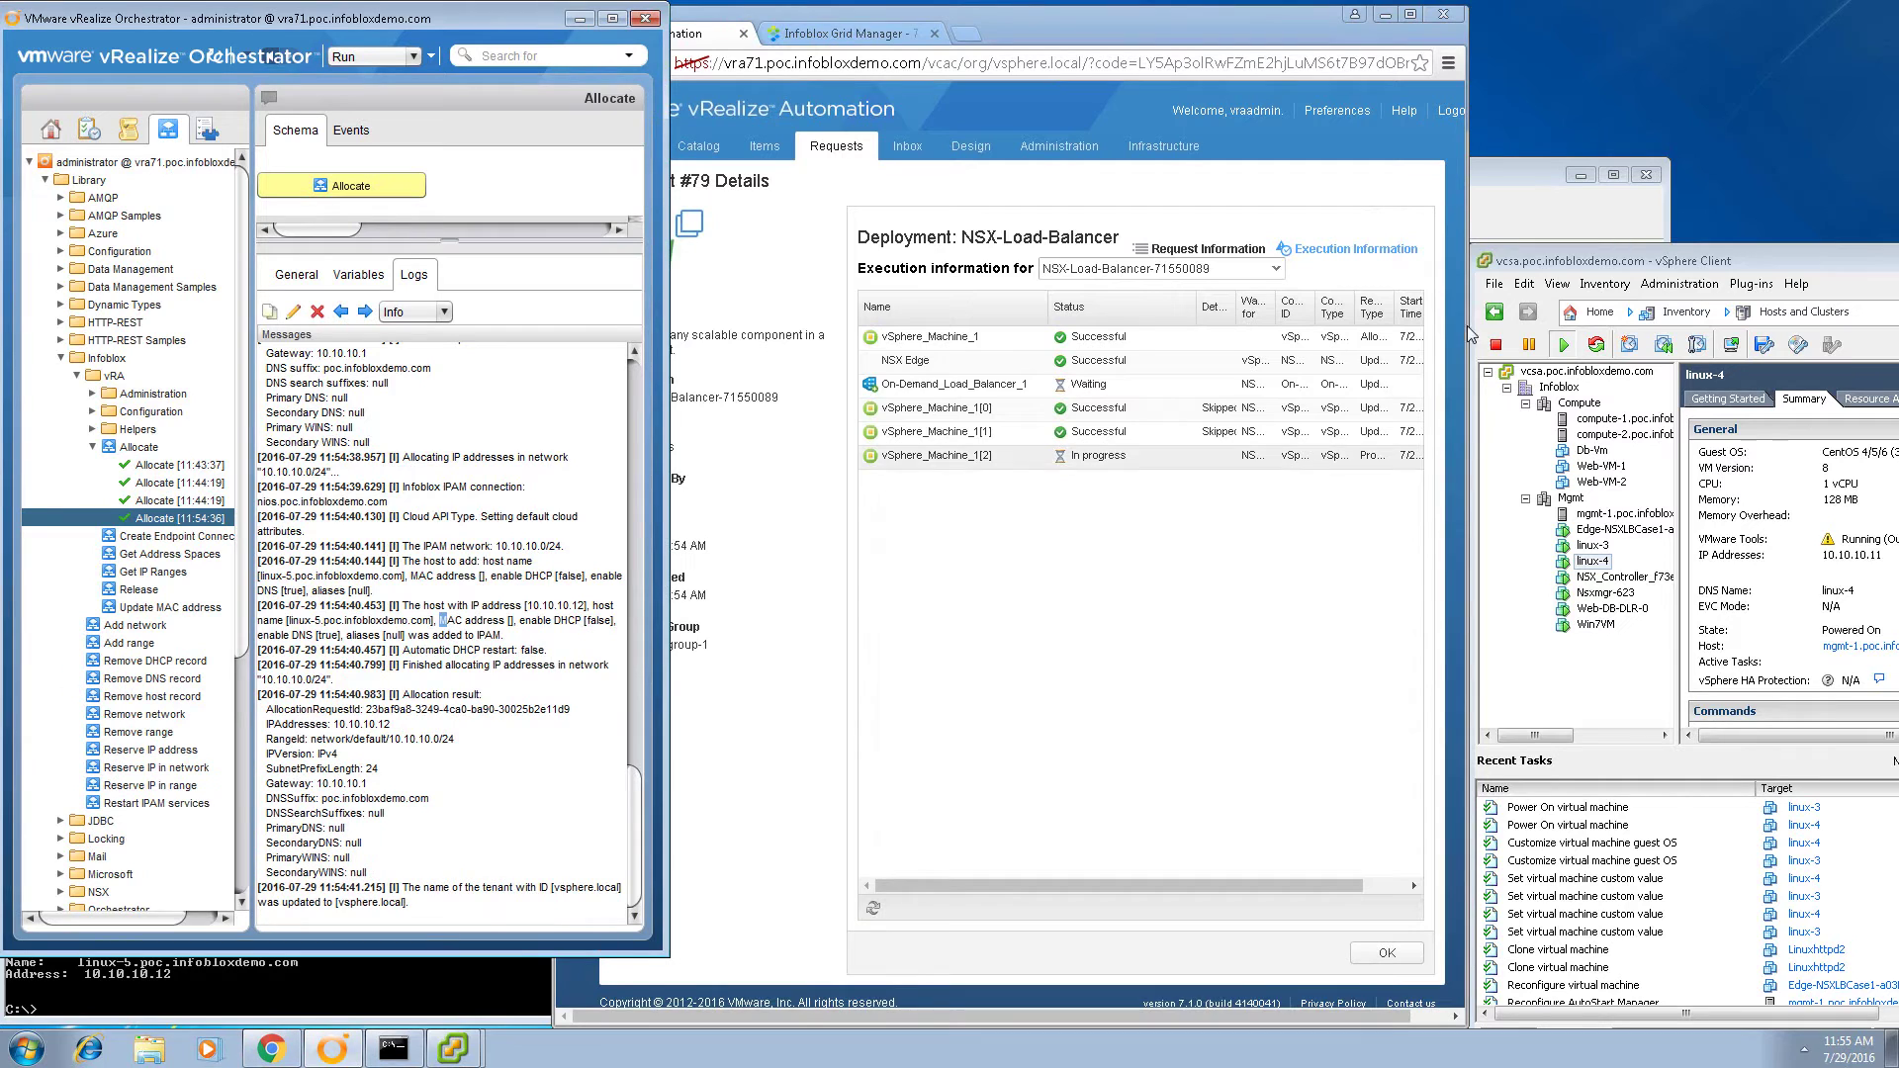
pyautogui.click(1603, 262)
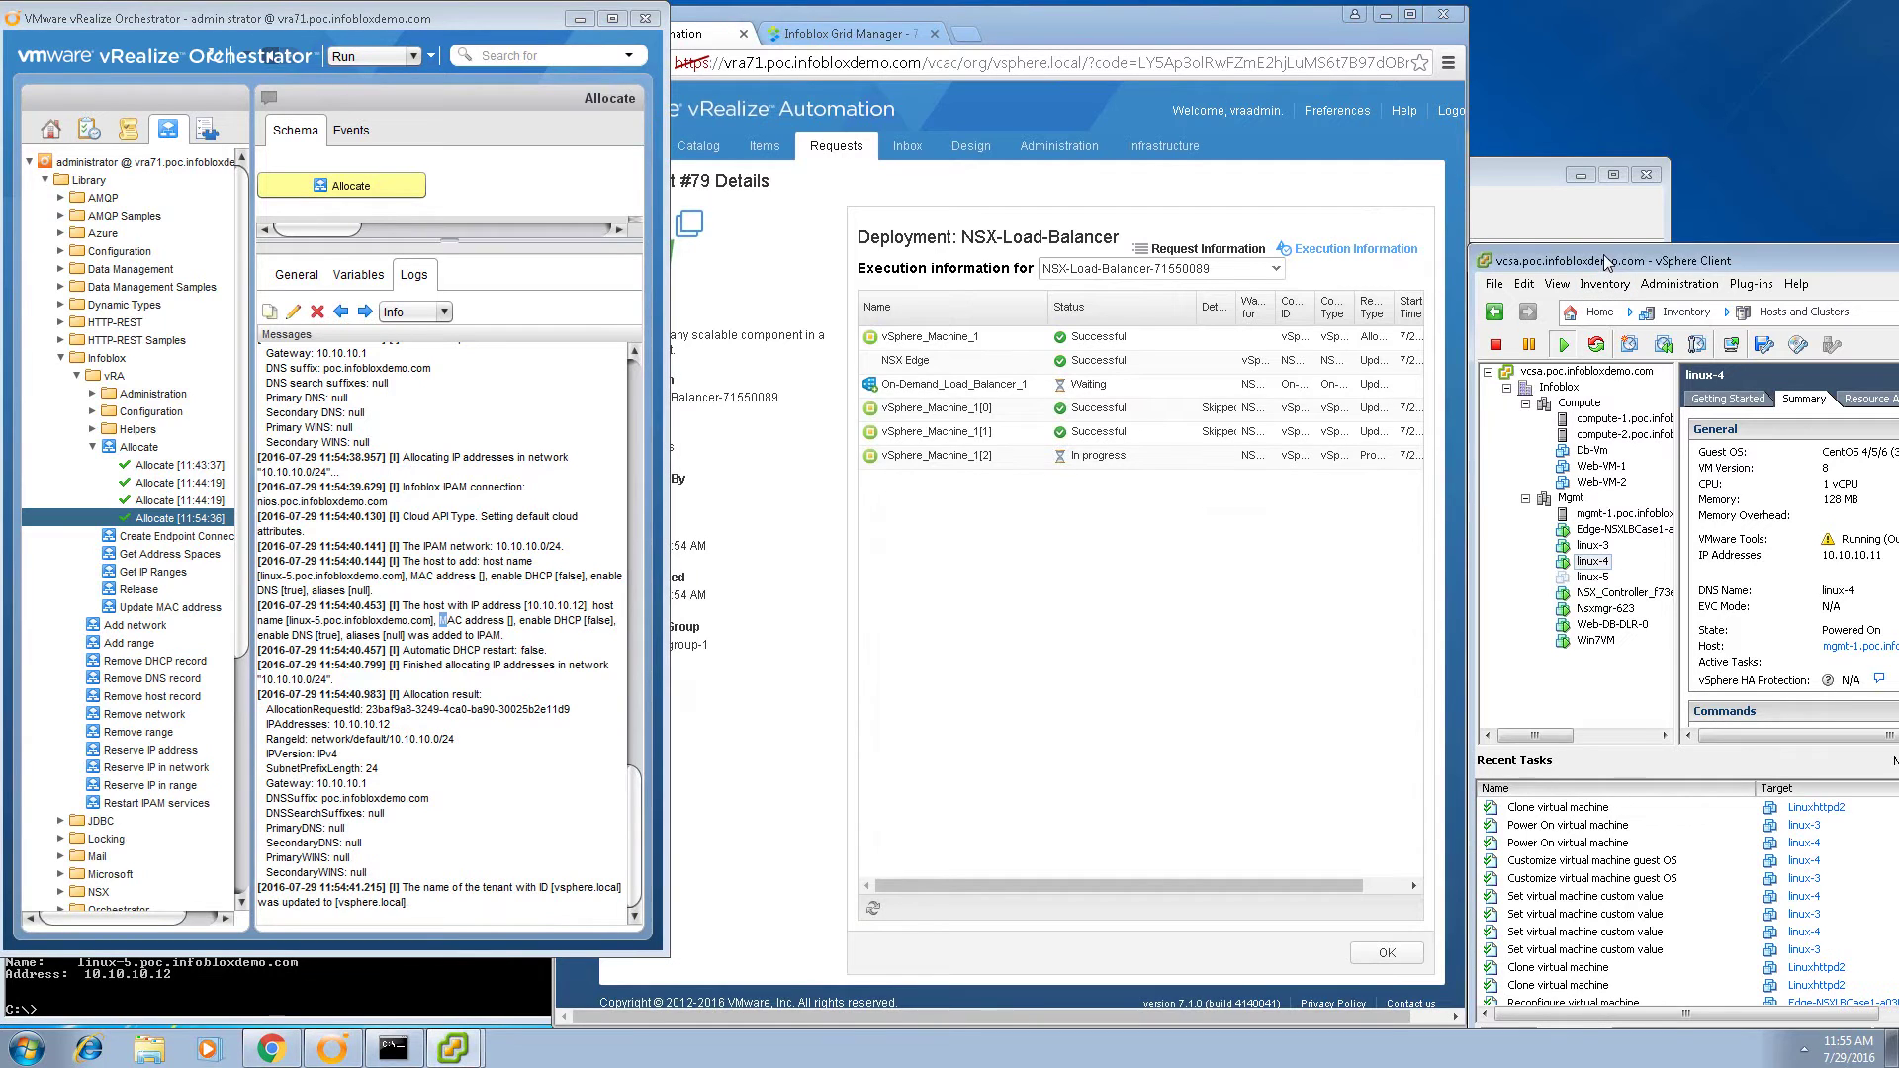
pyautogui.click(1592, 578)
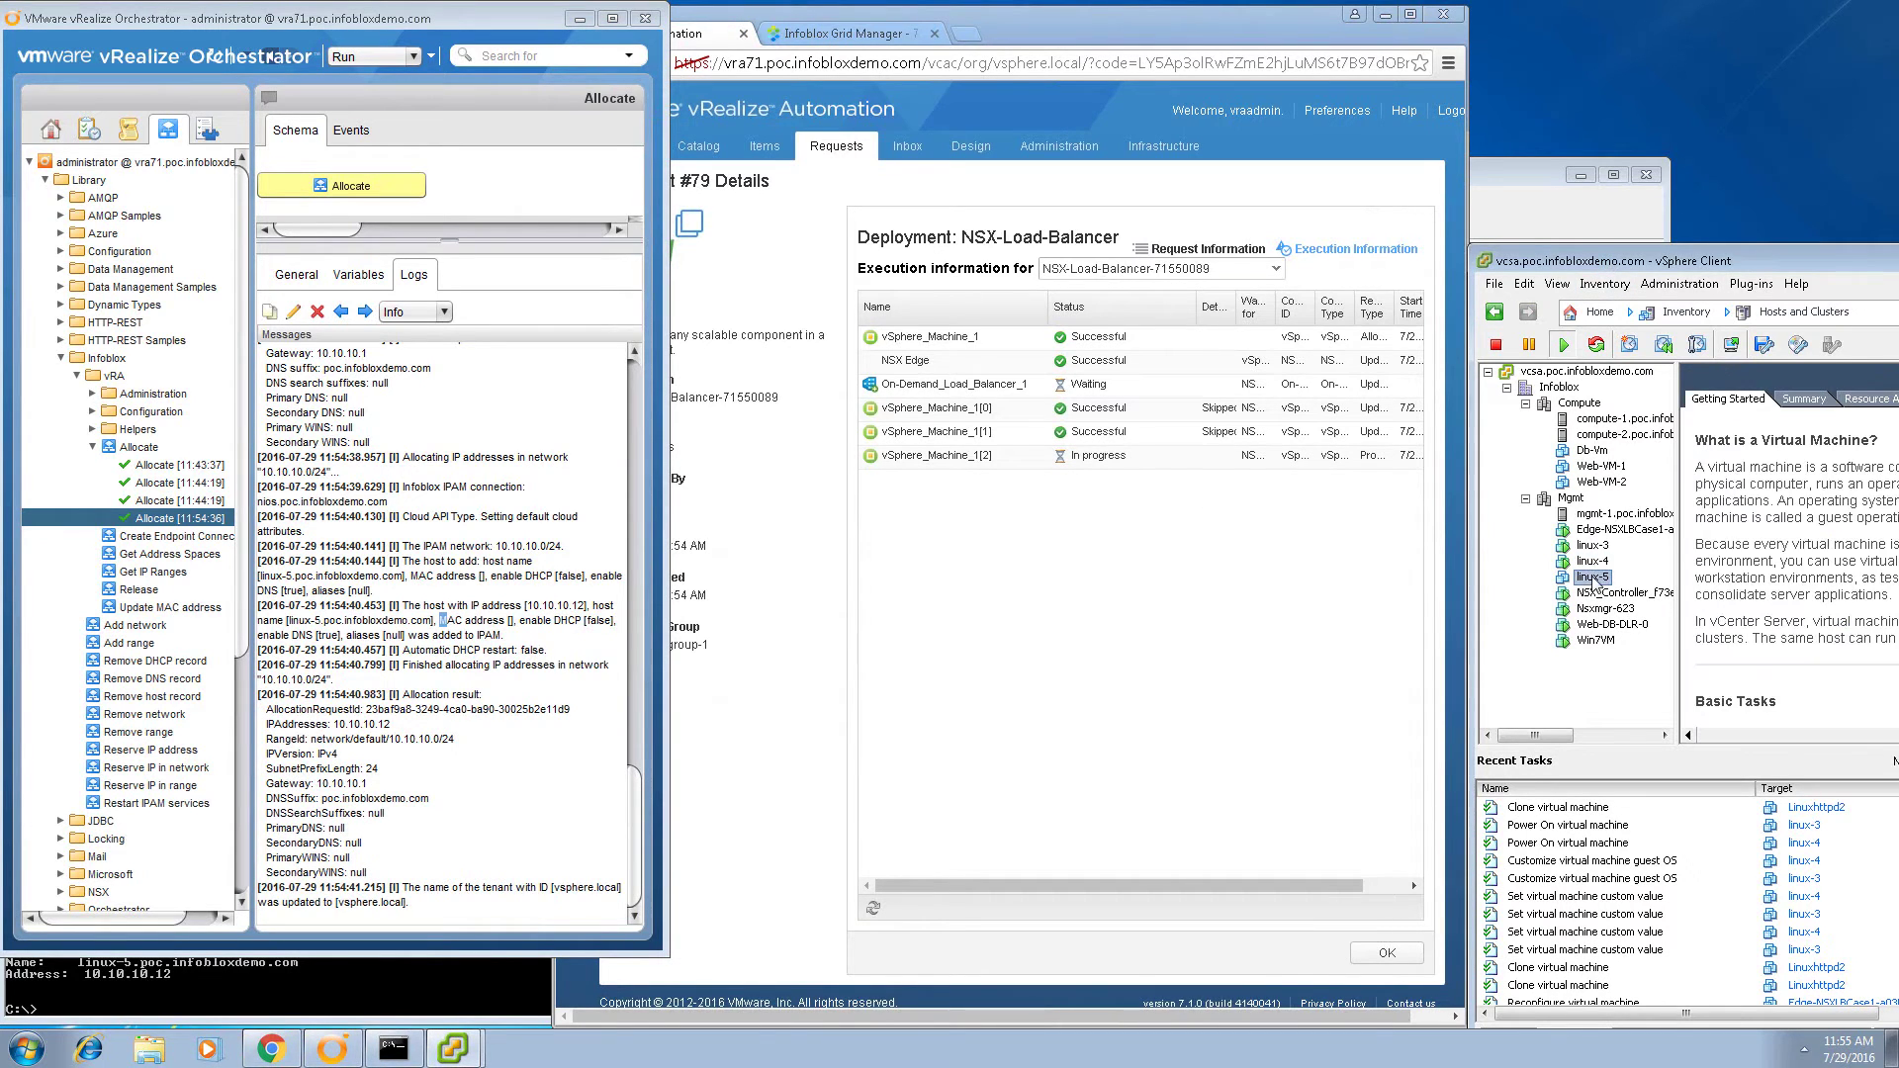
pyautogui.click(1802, 400)
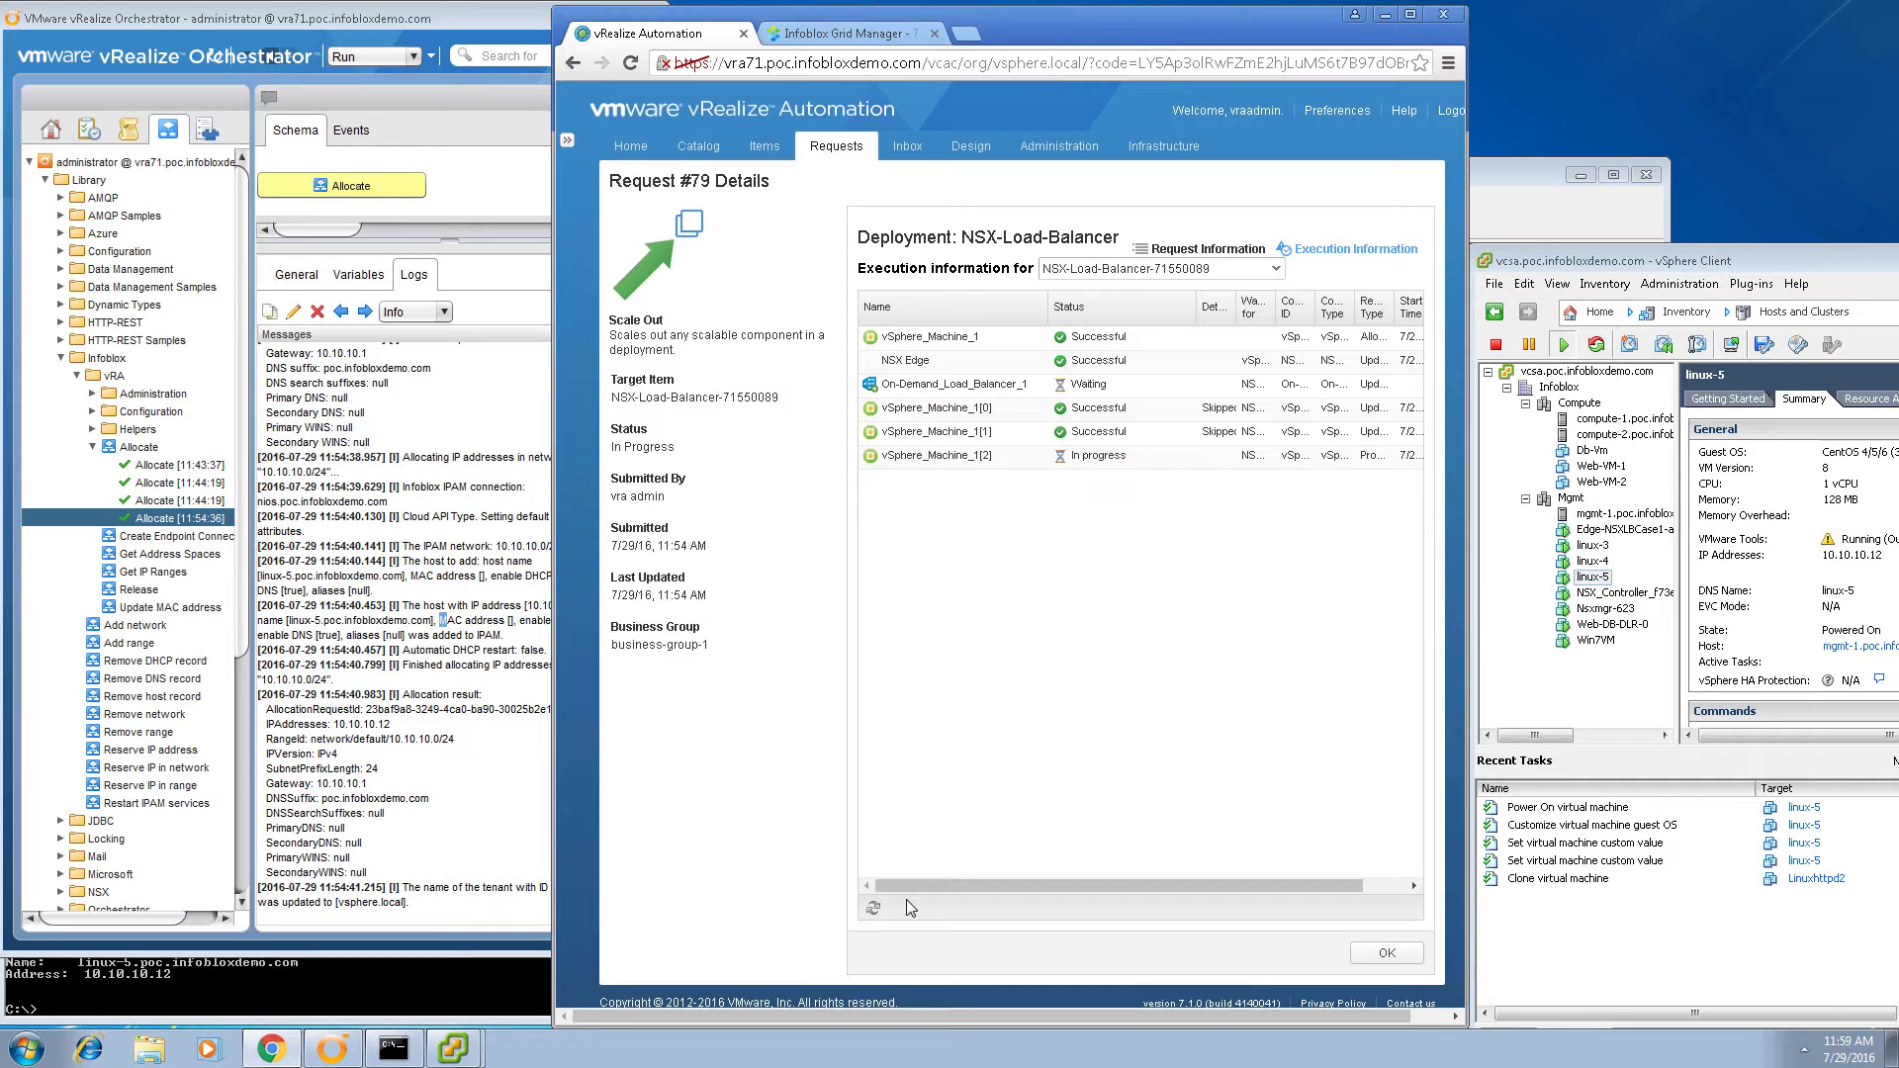
pyautogui.click(874, 910)
# Expand NSX-Load-Balancer in Deployments to see linux-5 at 10.10.10.12, then reload the 10.10.10.2 test page.
pyautogui.click(1371, 953)
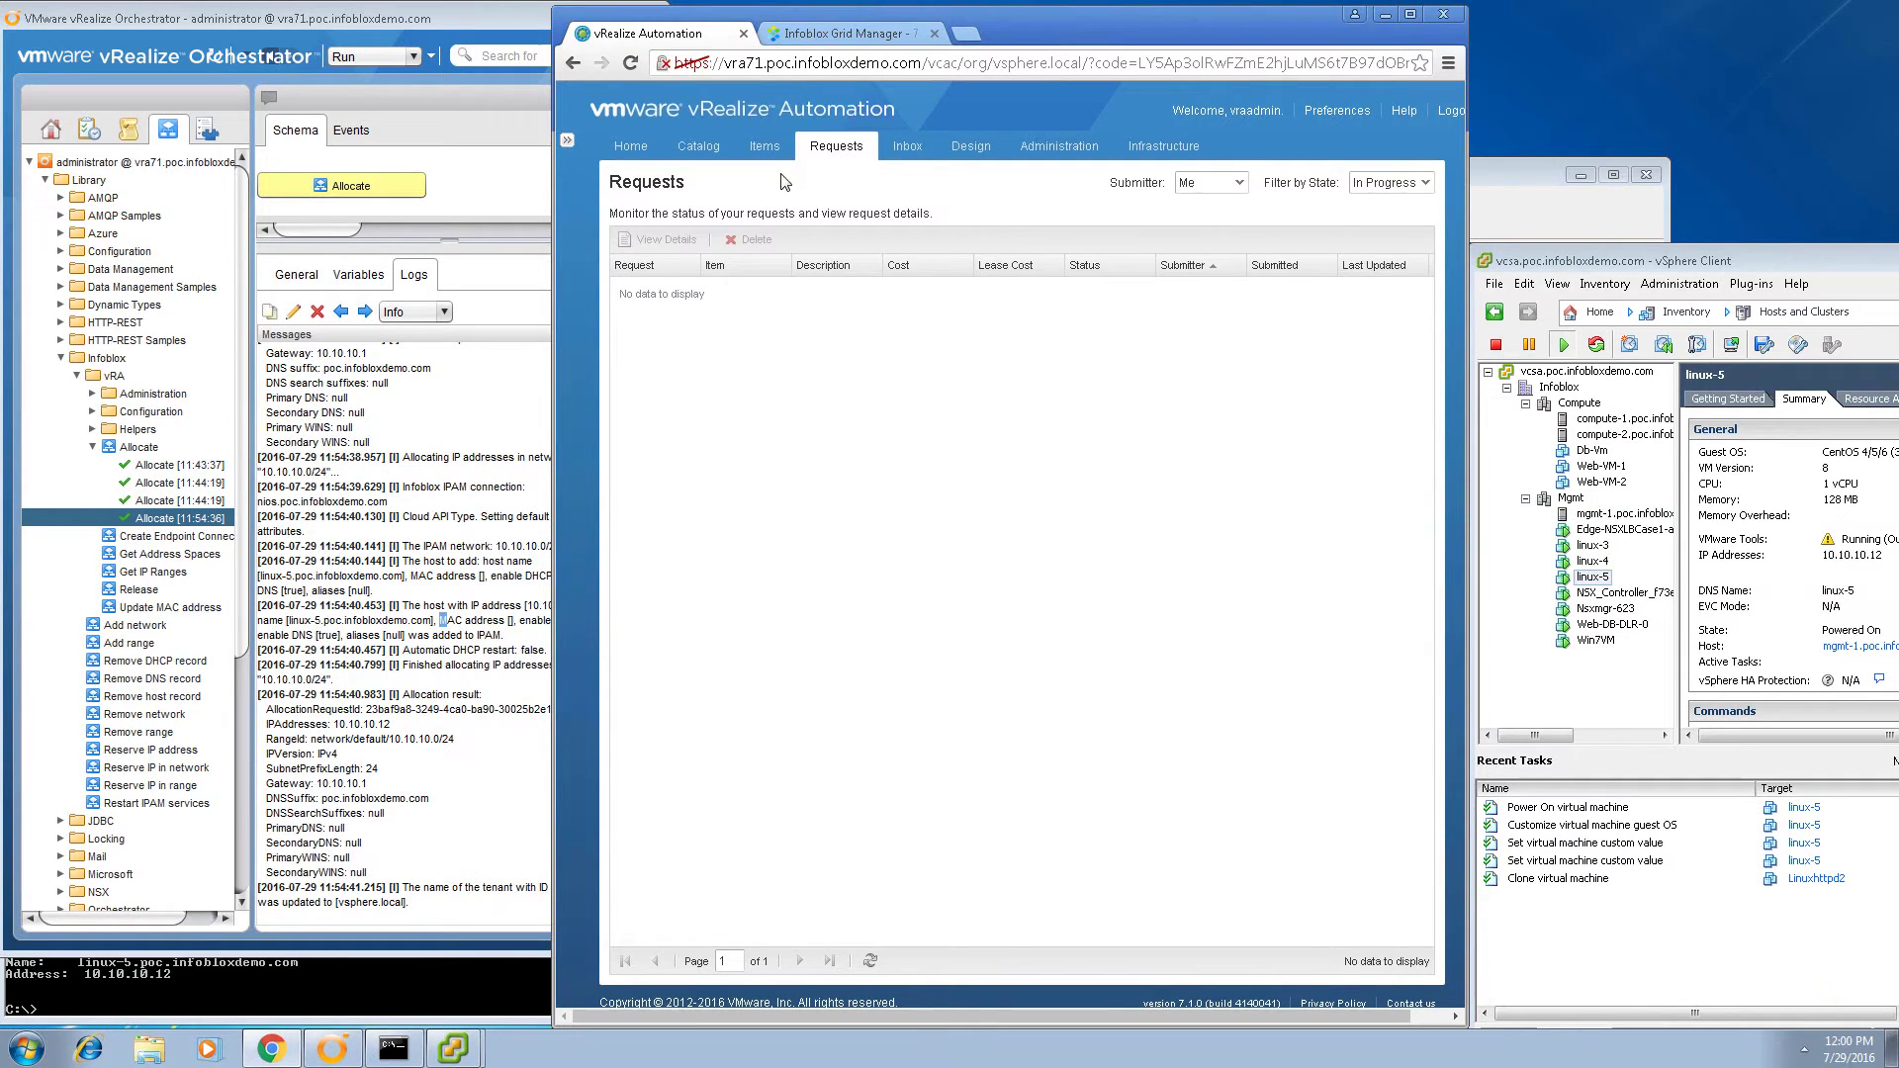
pyautogui.click(759, 153)
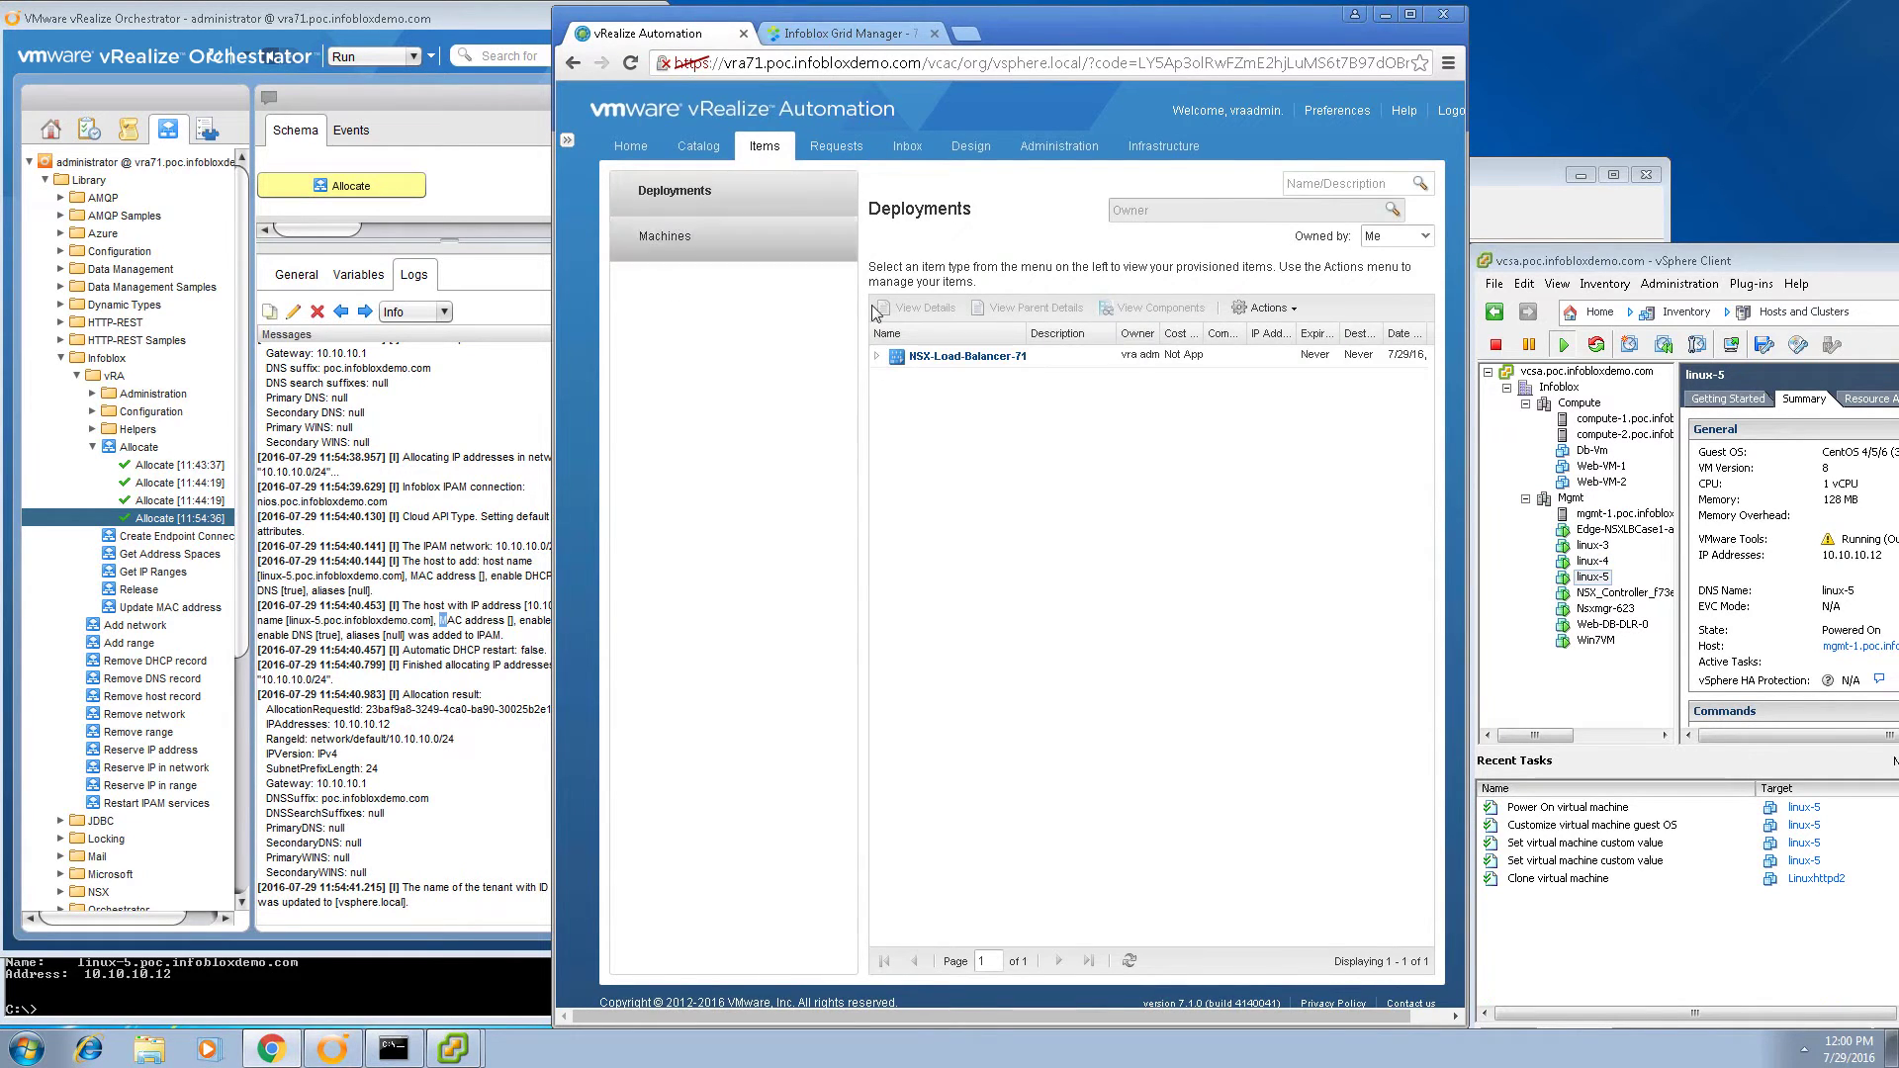
pyautogui.click(877, 358)
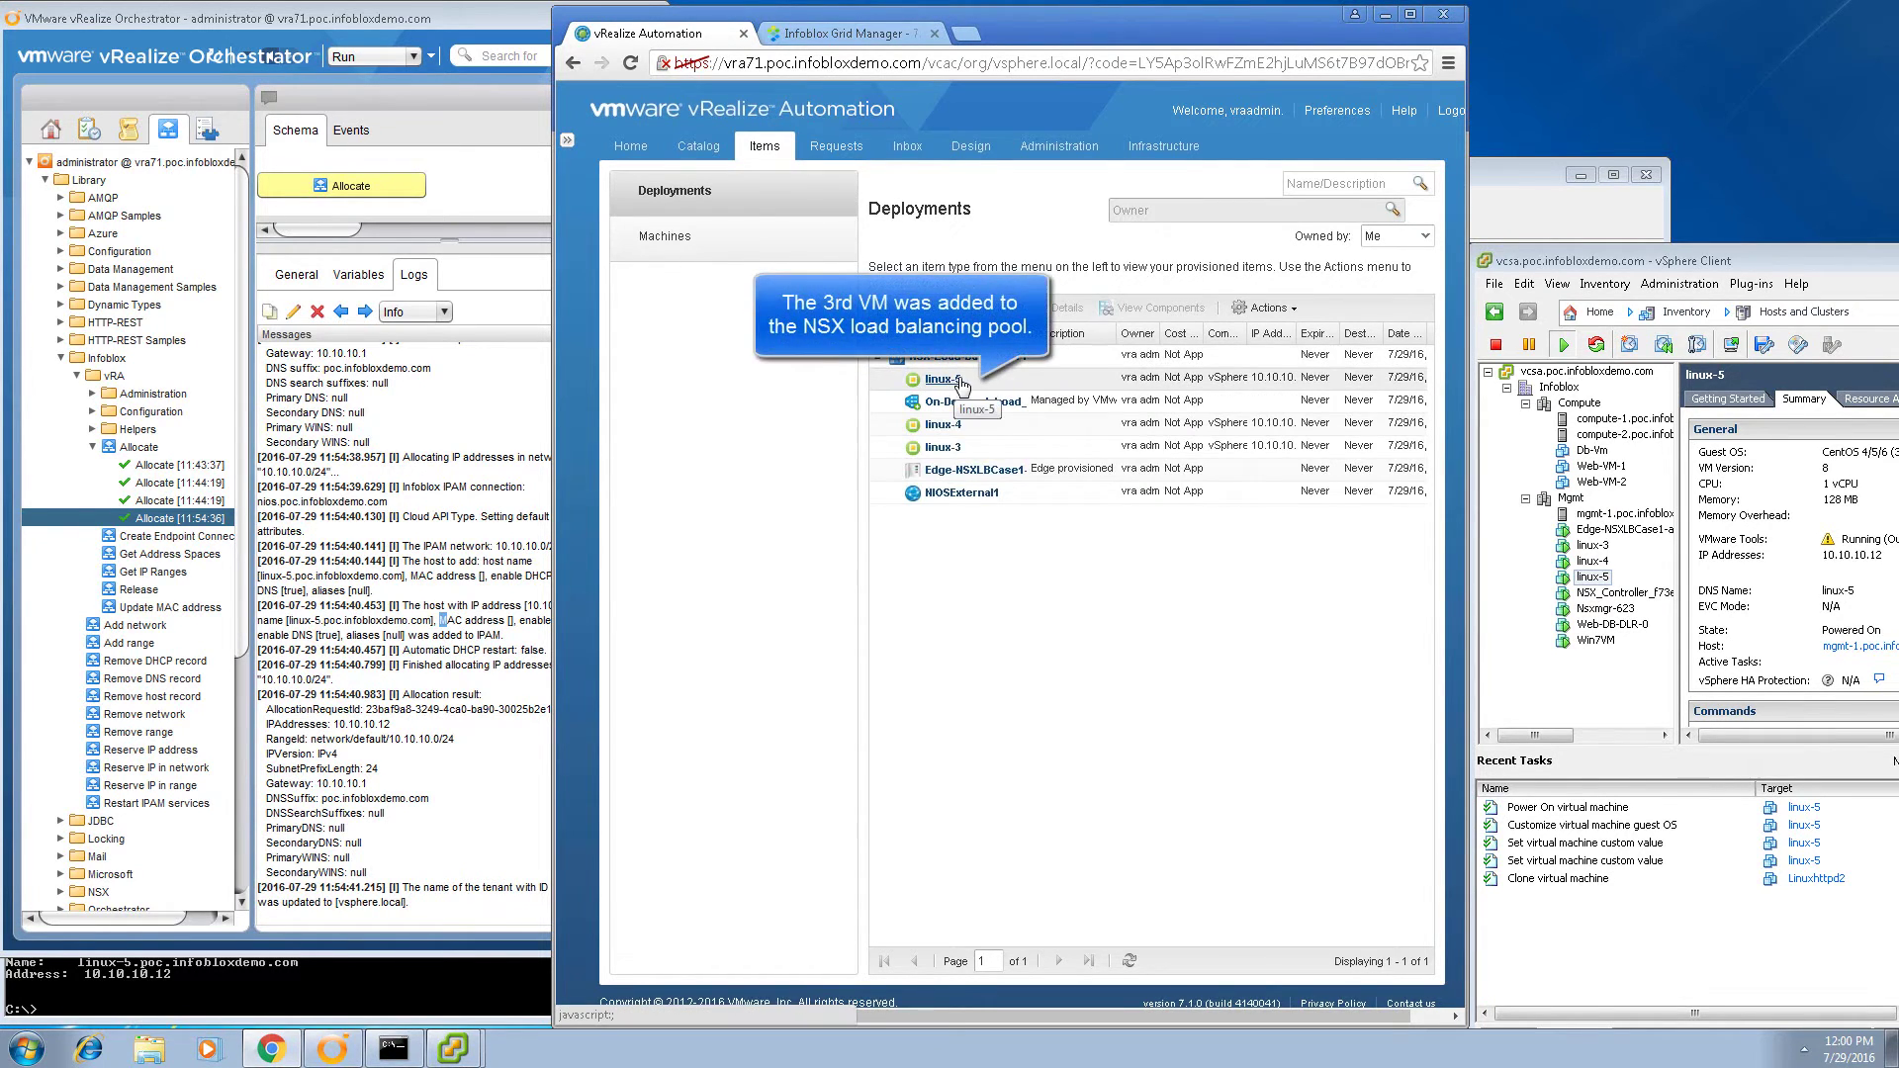
pyautogui.moveTo(1295, 333); pyautogui.dragTo(1348, 334)
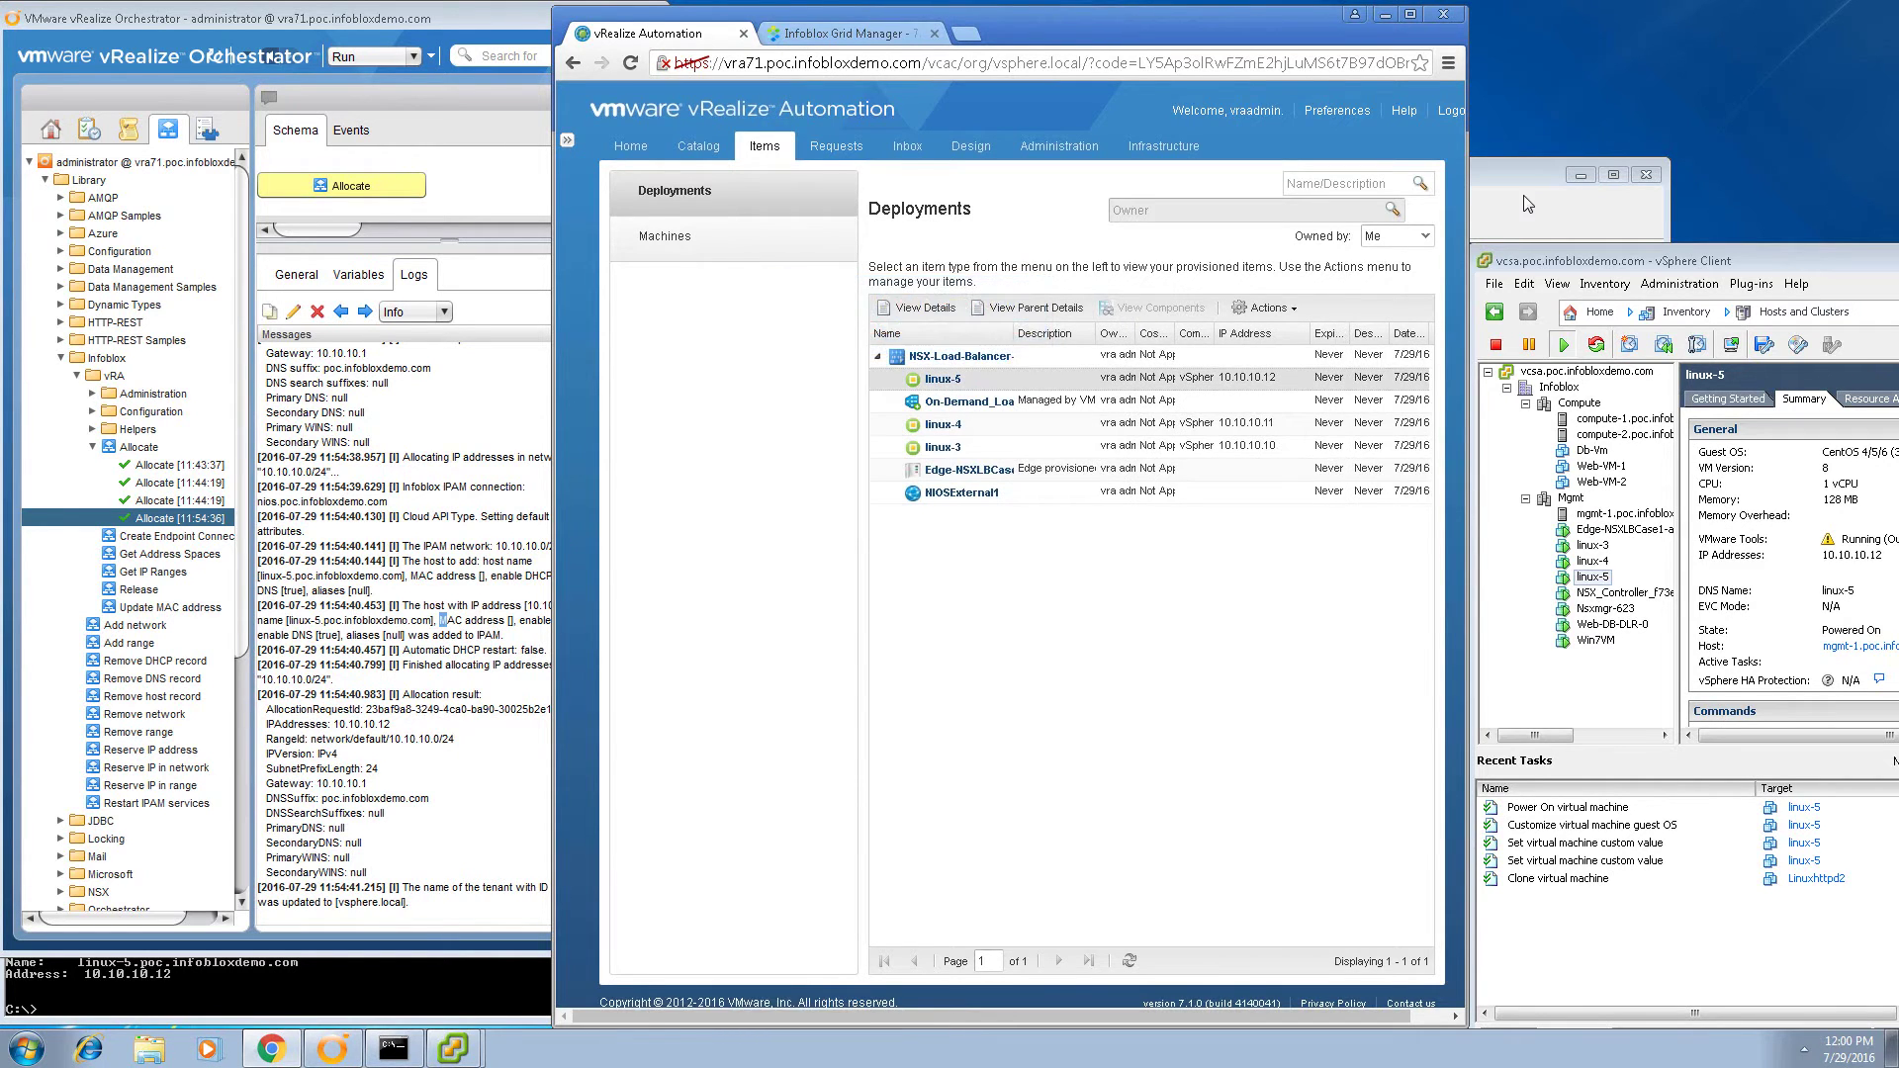
pyautogui.hotkey('alt', 'Tab')
pyautogui.click(1309, 305)
# Reload the 10.10.10.2 test page repeatedly until linux-3, linux-4 and linux-5 have each answered.
pyautogui.click(1309, 304)
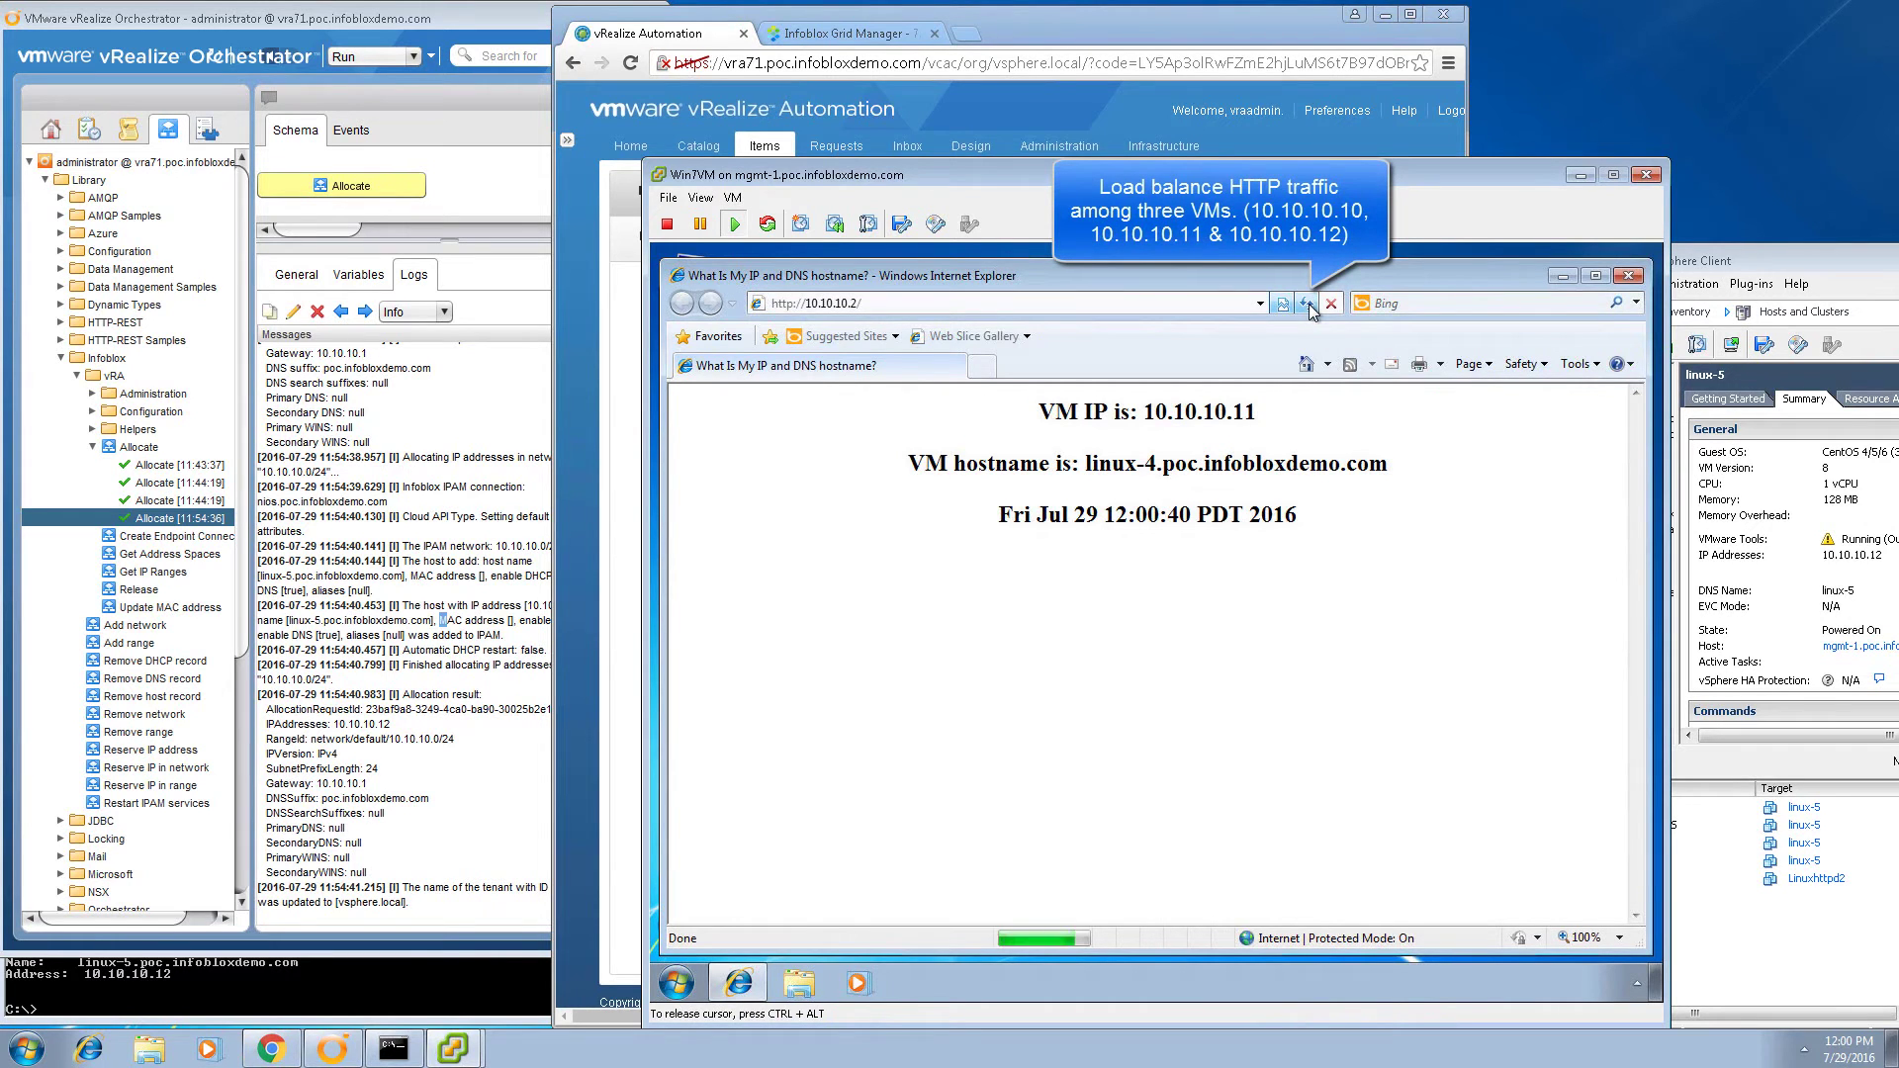
pyautogui.click(1308, 305)
pyautogui.click(1308, 305)
pyautogui.click(1308, 305)
pyautogui.click(1308, 305)
pyautogui.click(1308, 305)
pyautogui.click(1308, 305)
pyautogui.click(1309, 306)
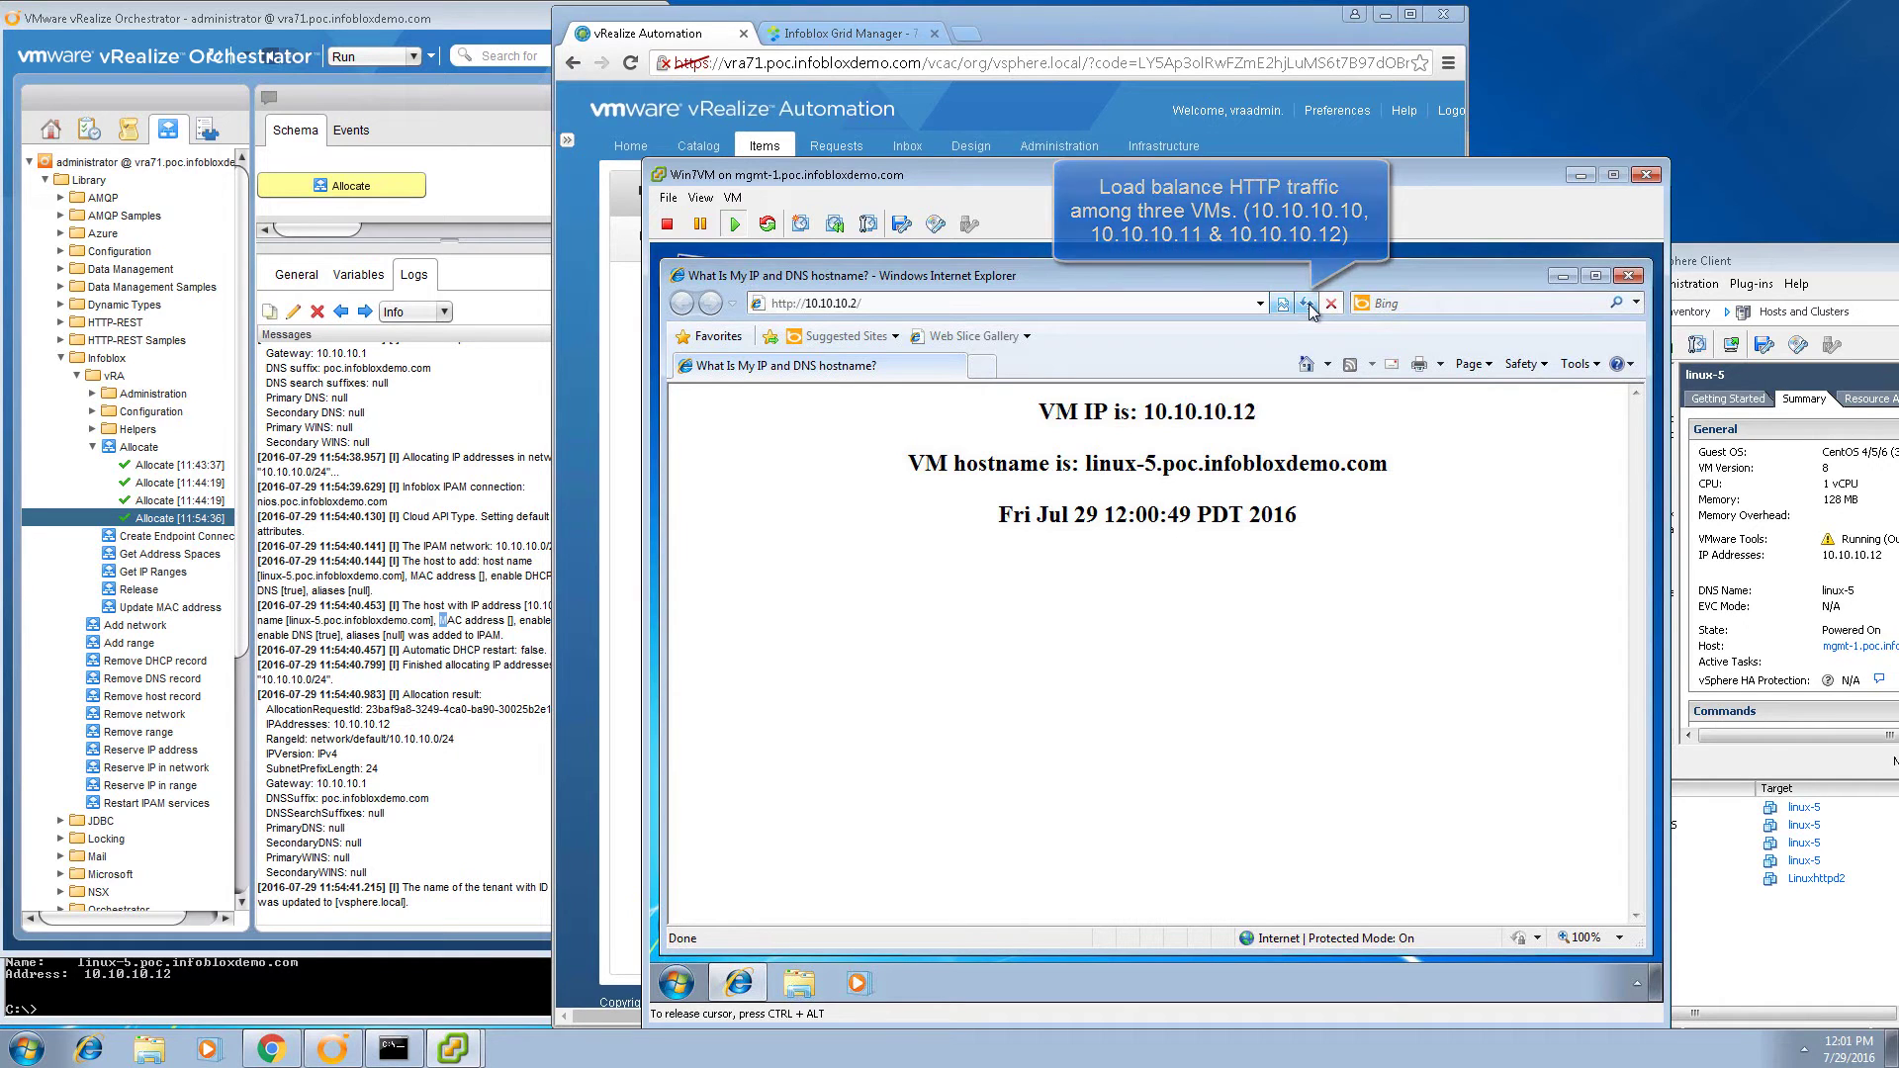
pyautogui.click(1214, 35)
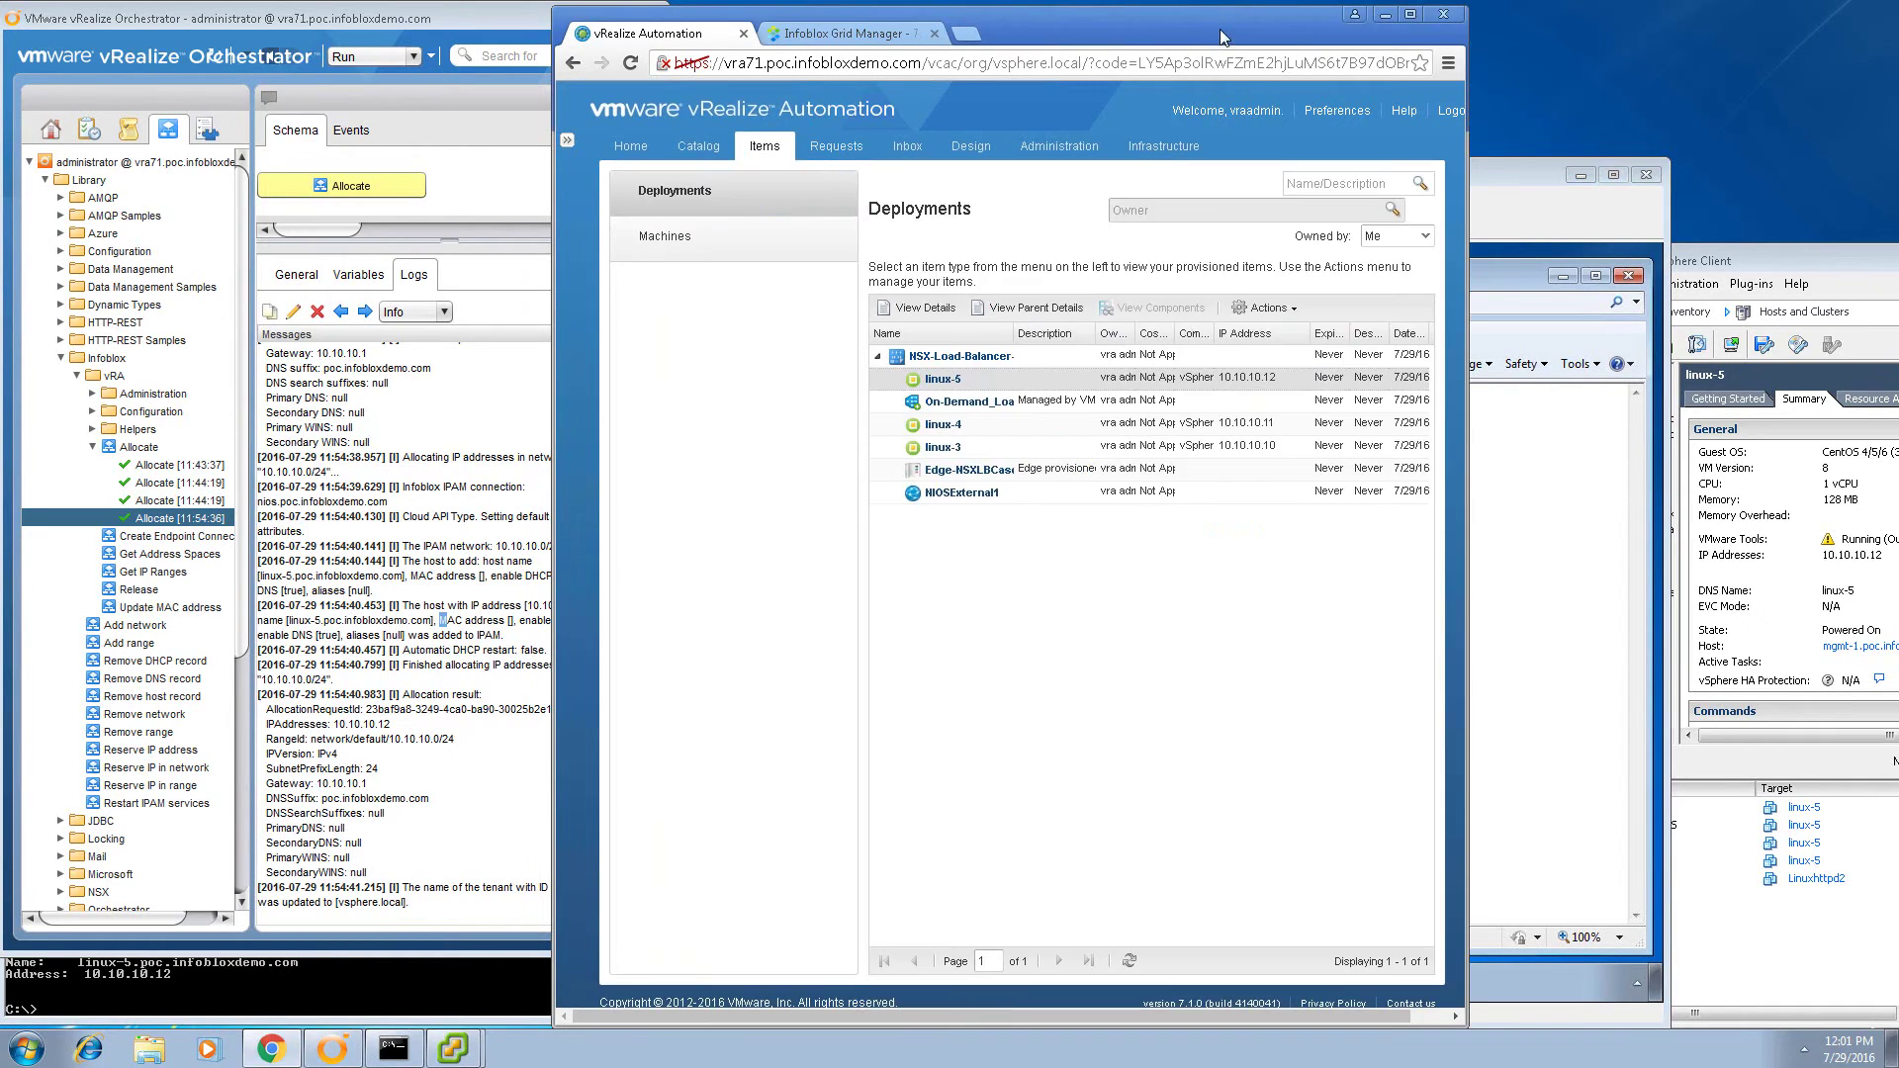
# Scale in NSX-Load-Balancer's vSphere machines from 3 to a new total of 2.
pyautogui.click(980, 362)
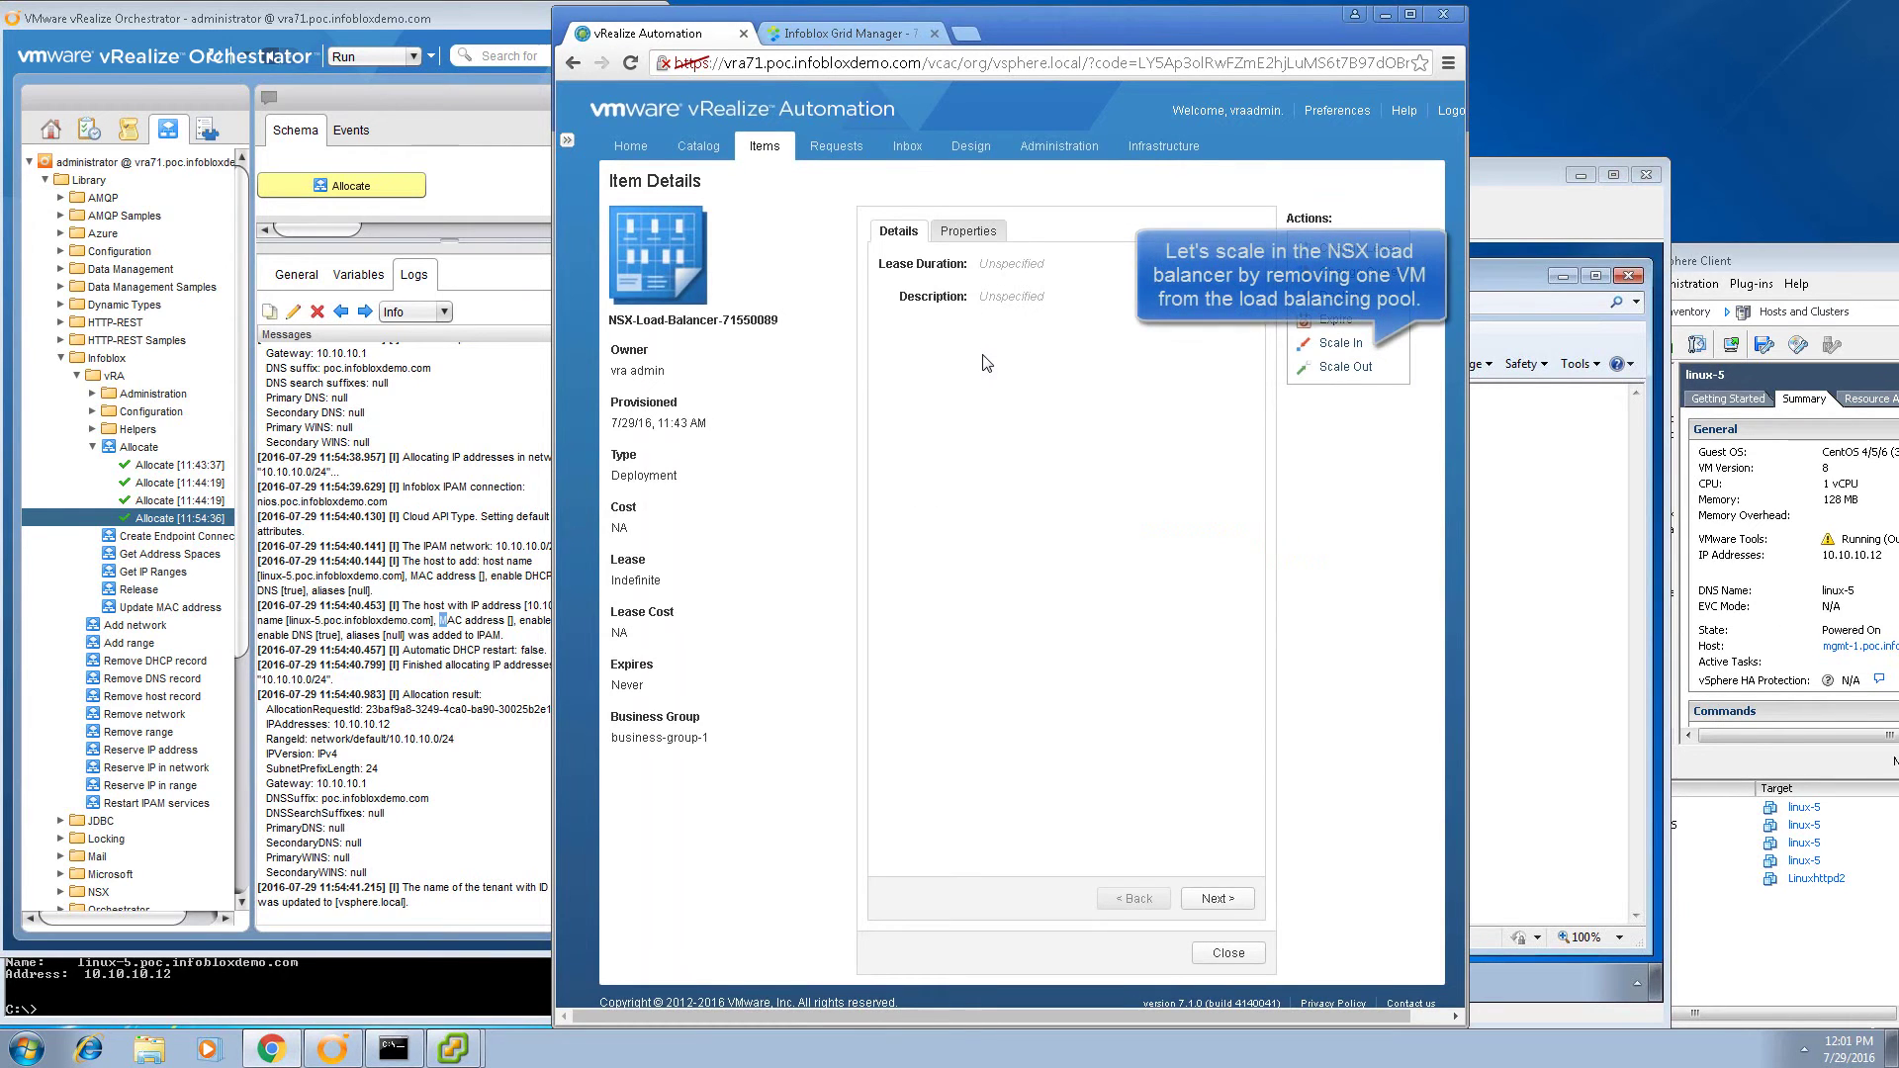
pyautogui.click(1329, 348)
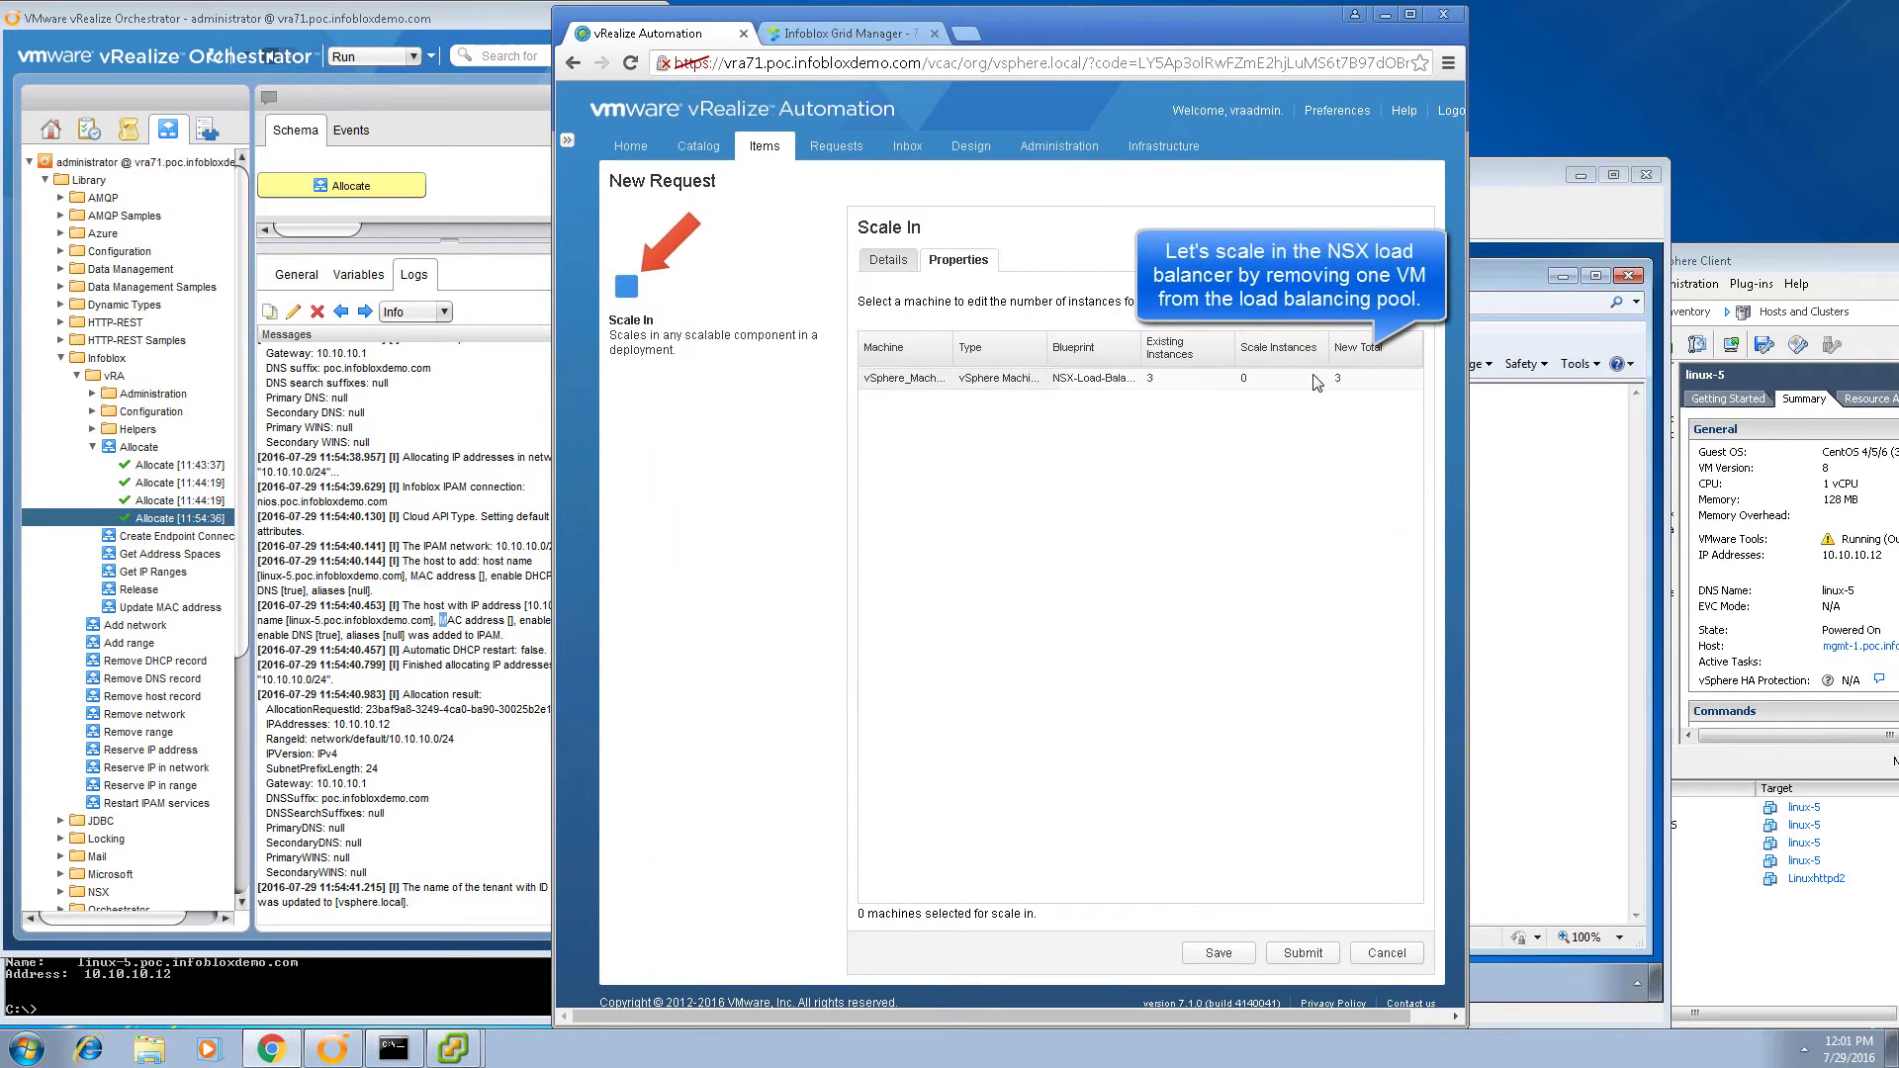
pyautogui.click(1349, 381)
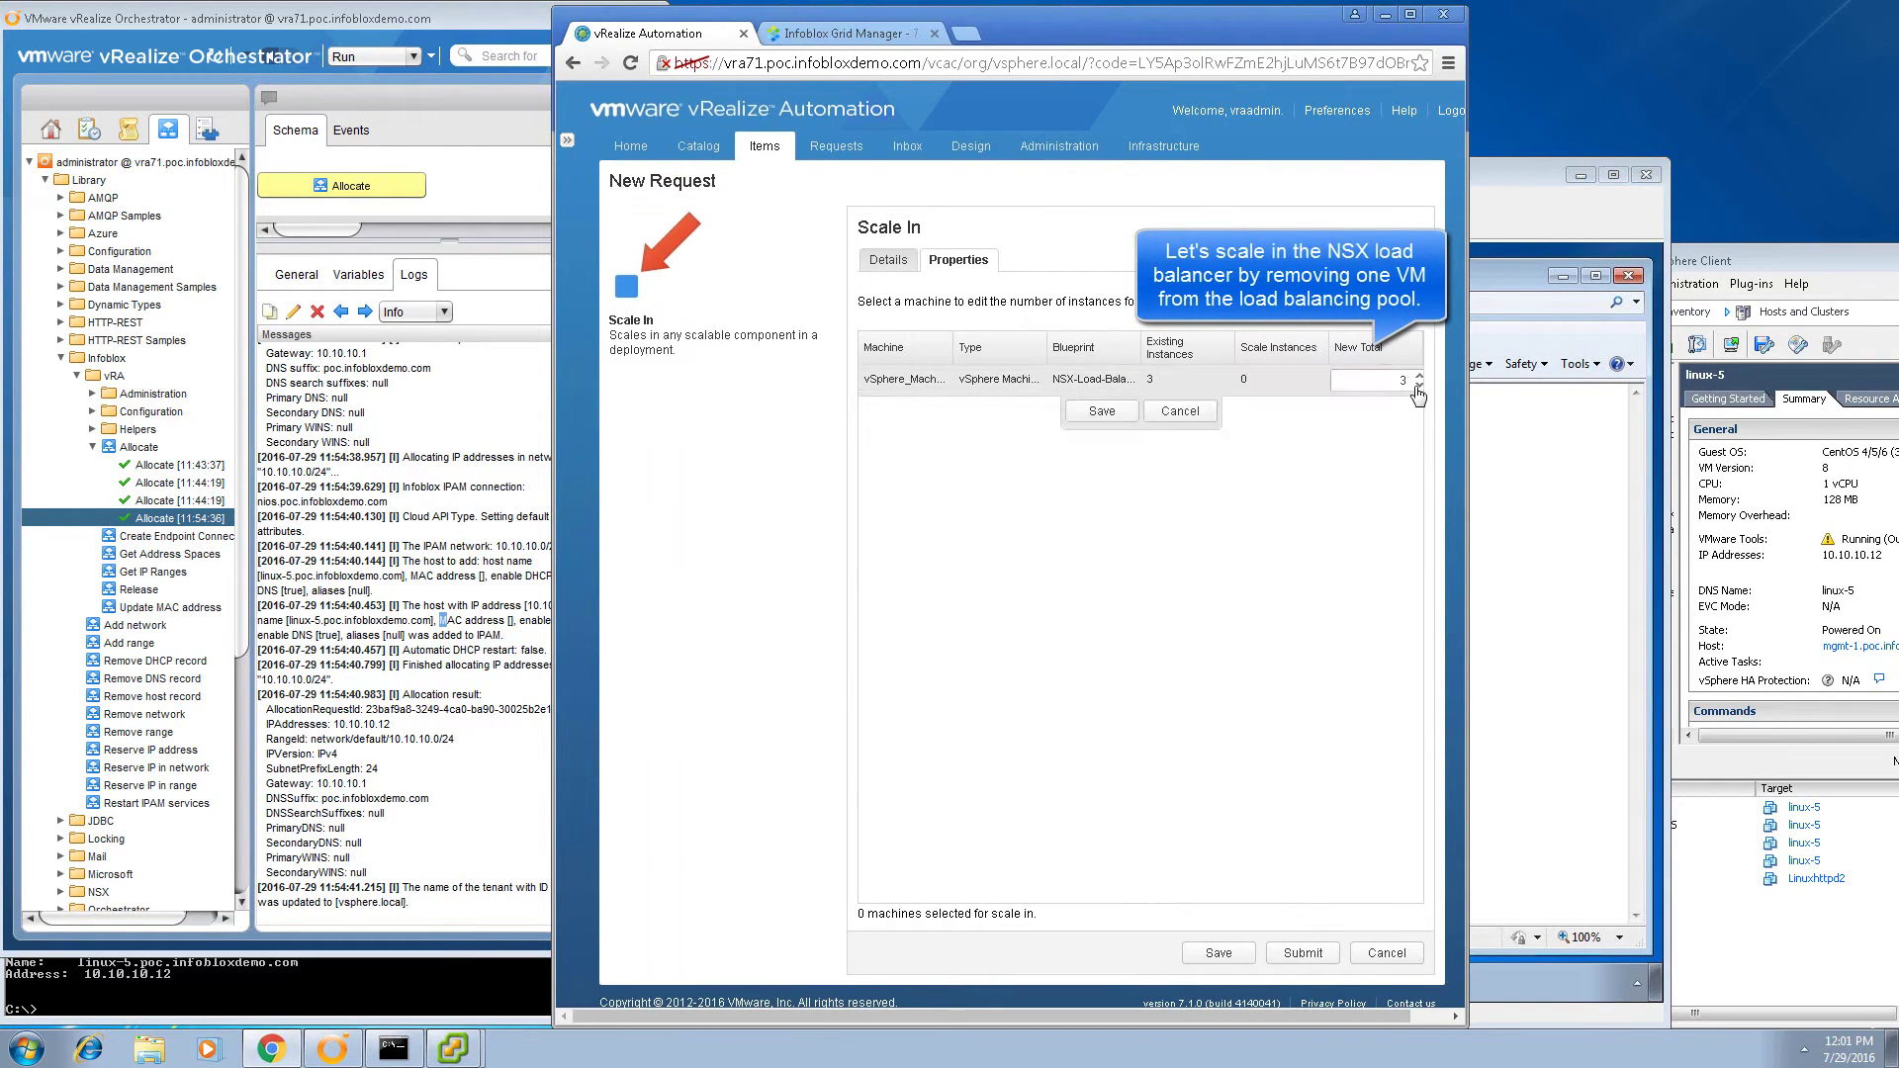
pyautogui.click(1101, 412)
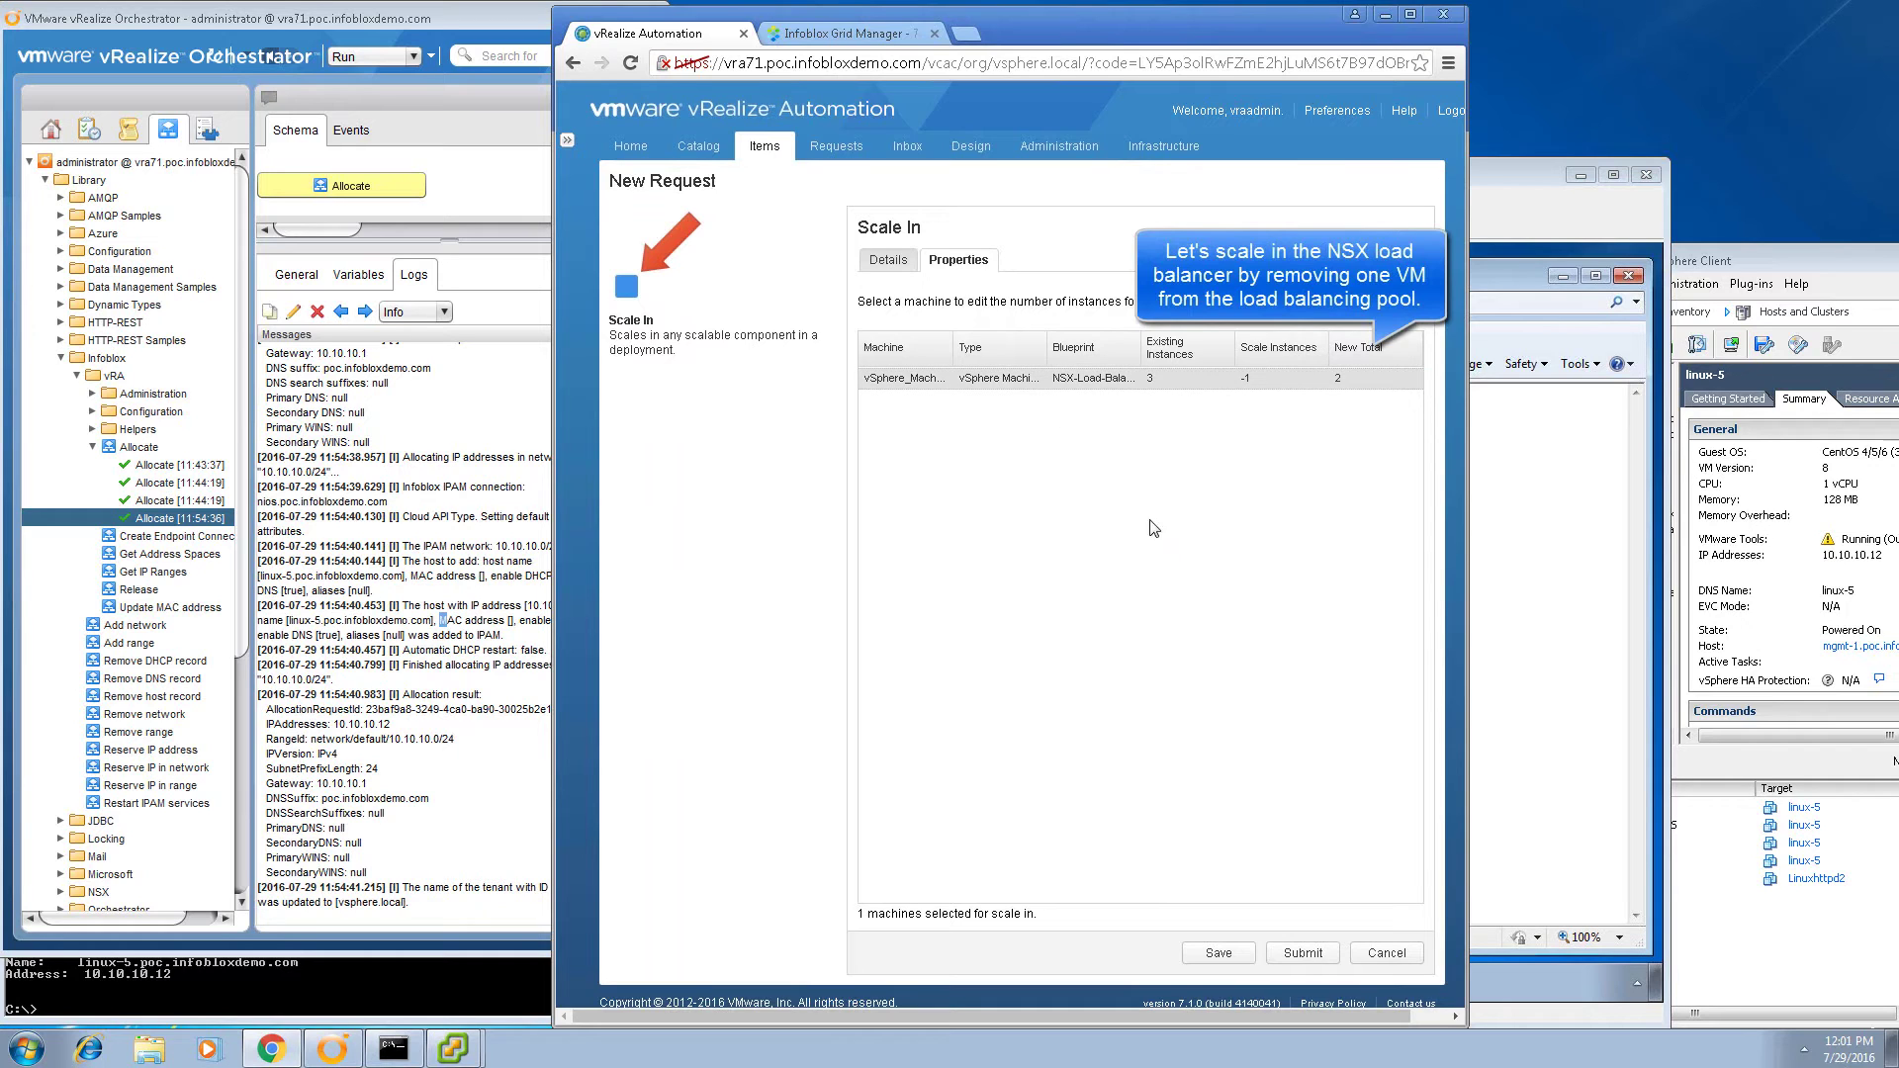
pyautogui.click(1303, 954)
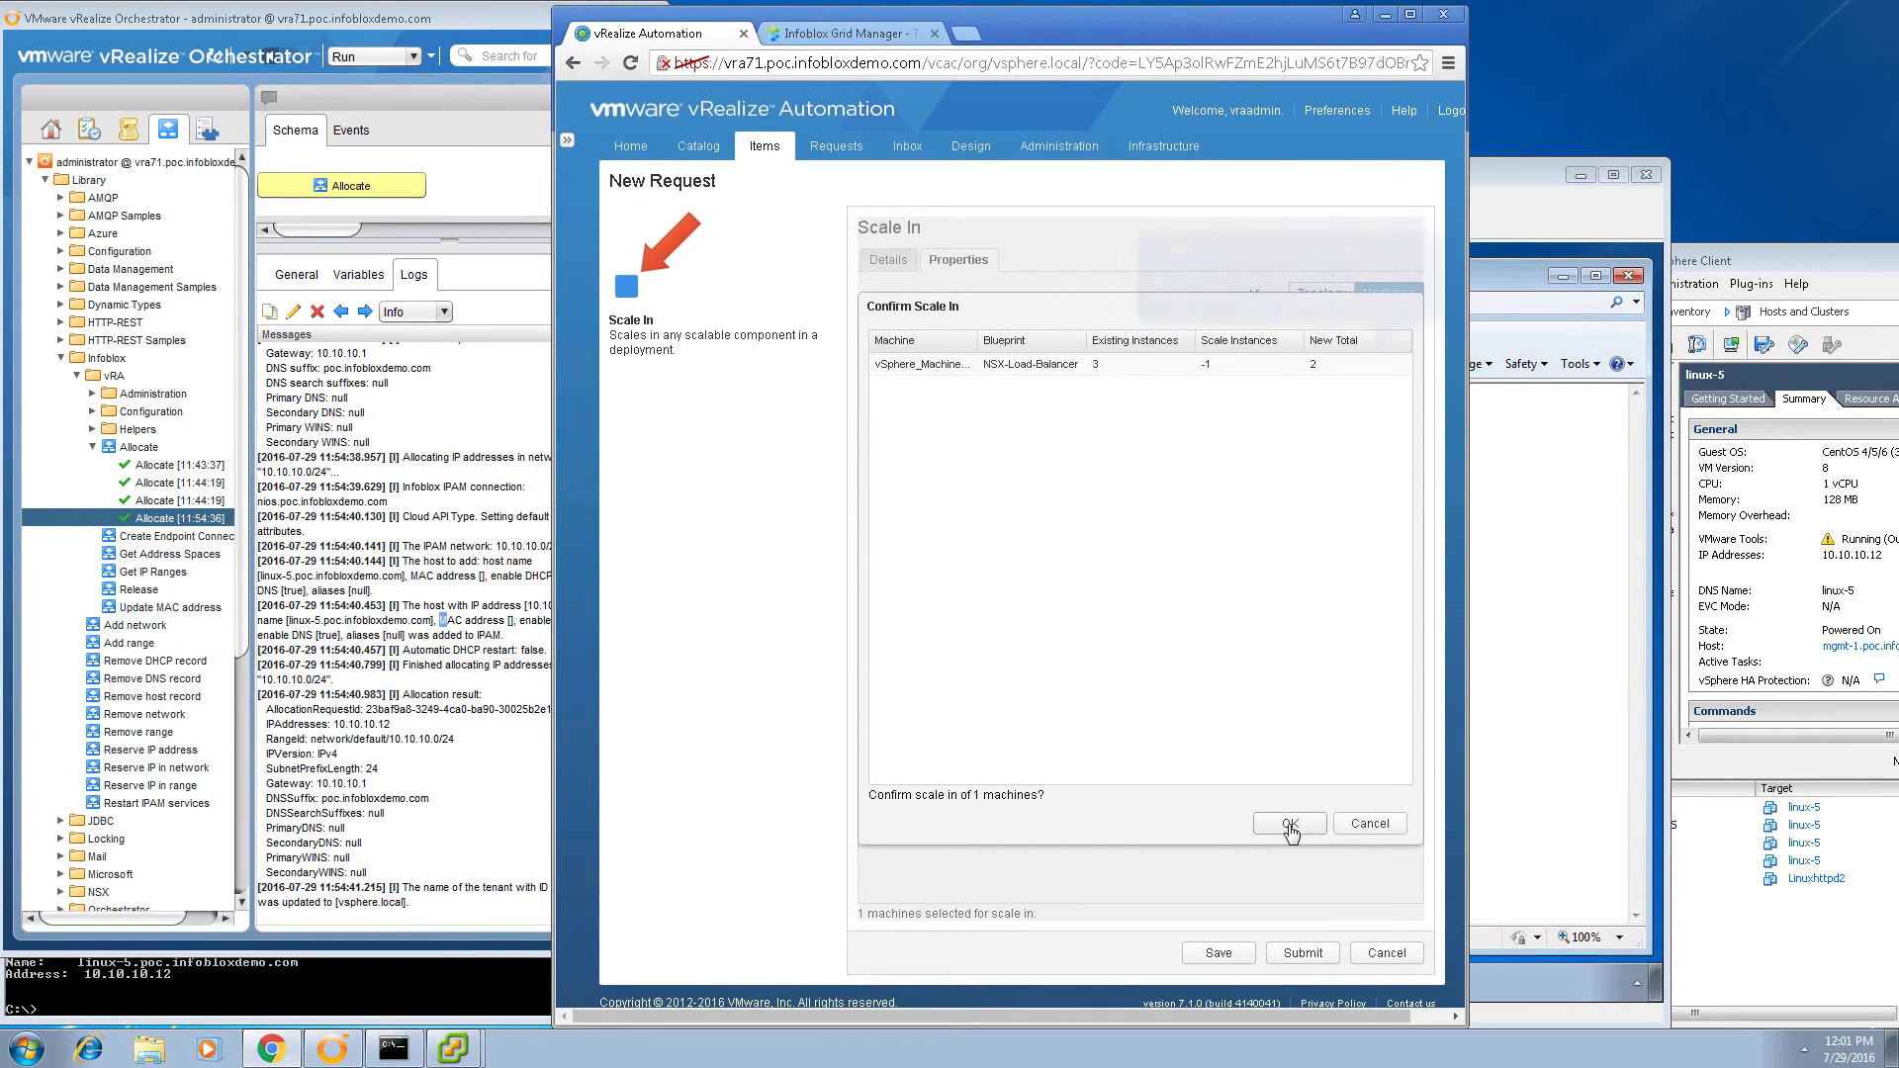
pyautogui.click(1290, 825)
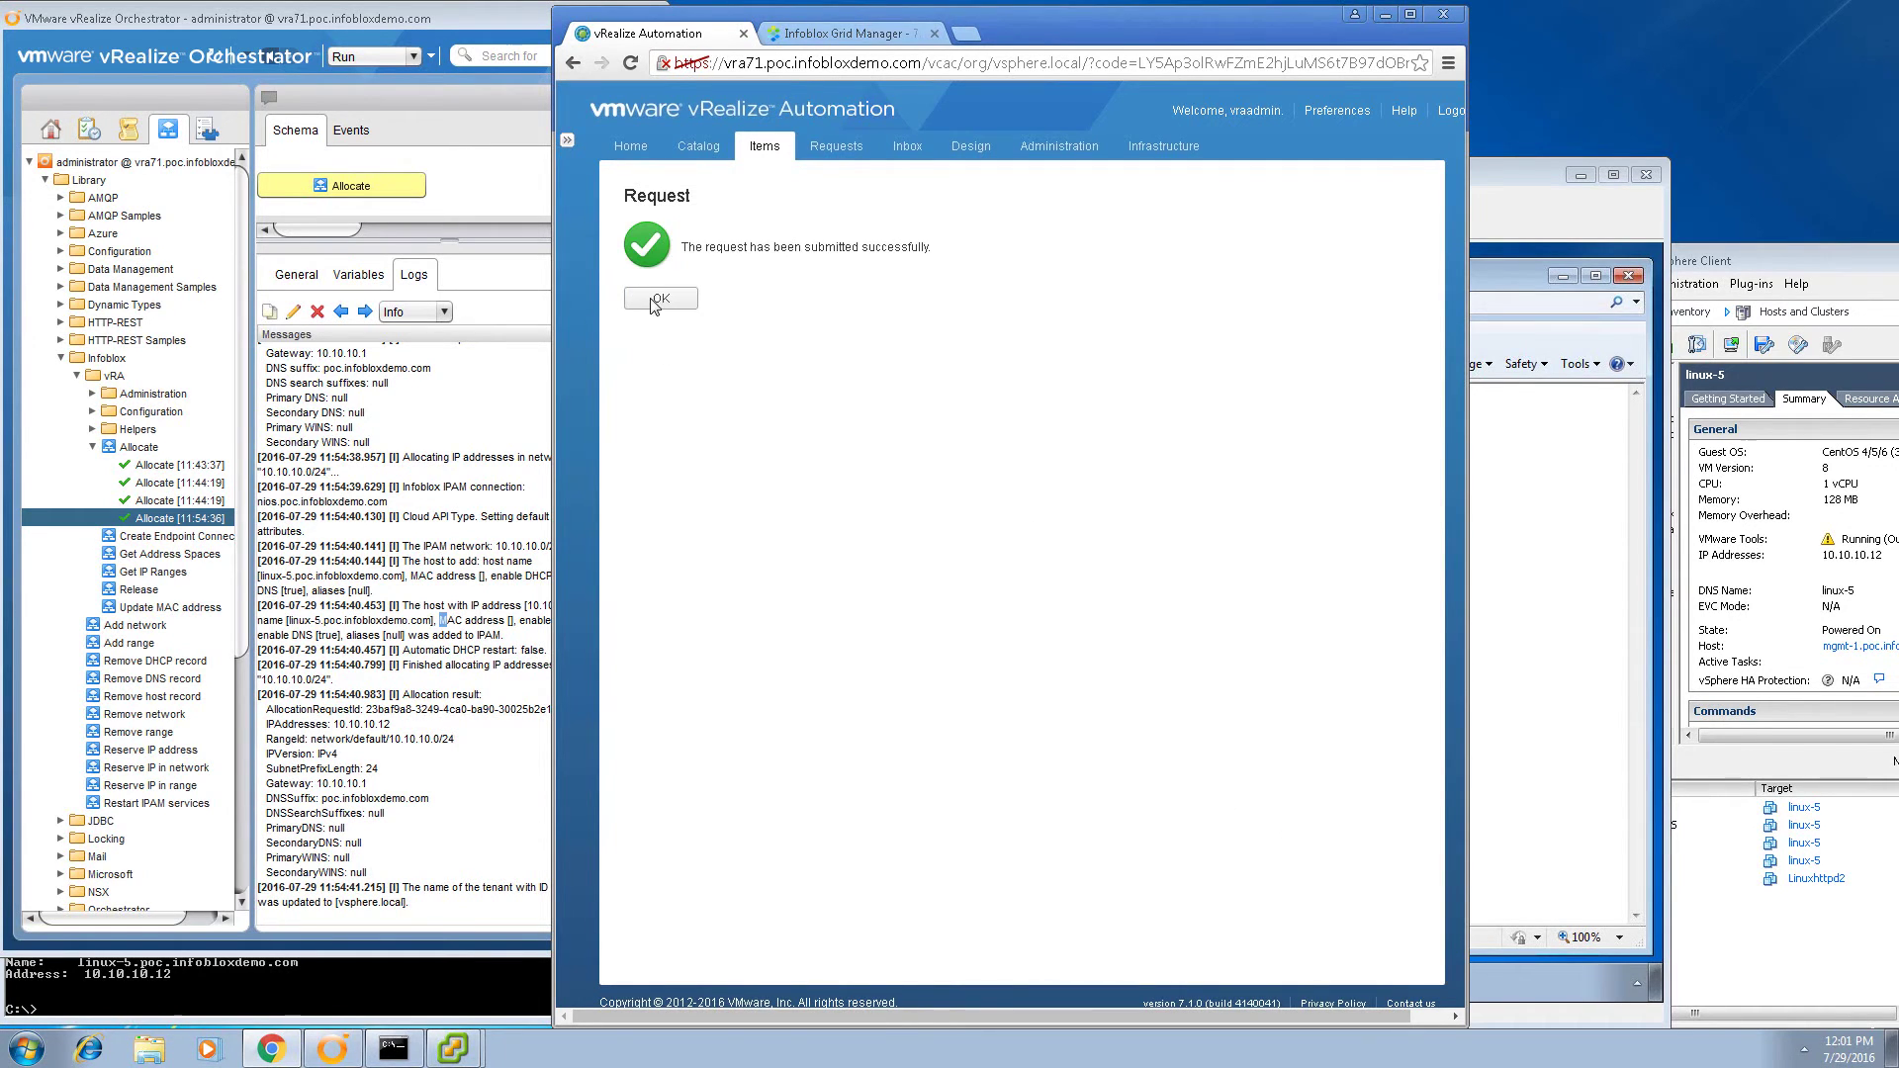
pyautogui.click(661, 298)
# Follow Request 80's scale-in progress and read the Orchestrator Release run log.
pyautogui.click(837, 149)
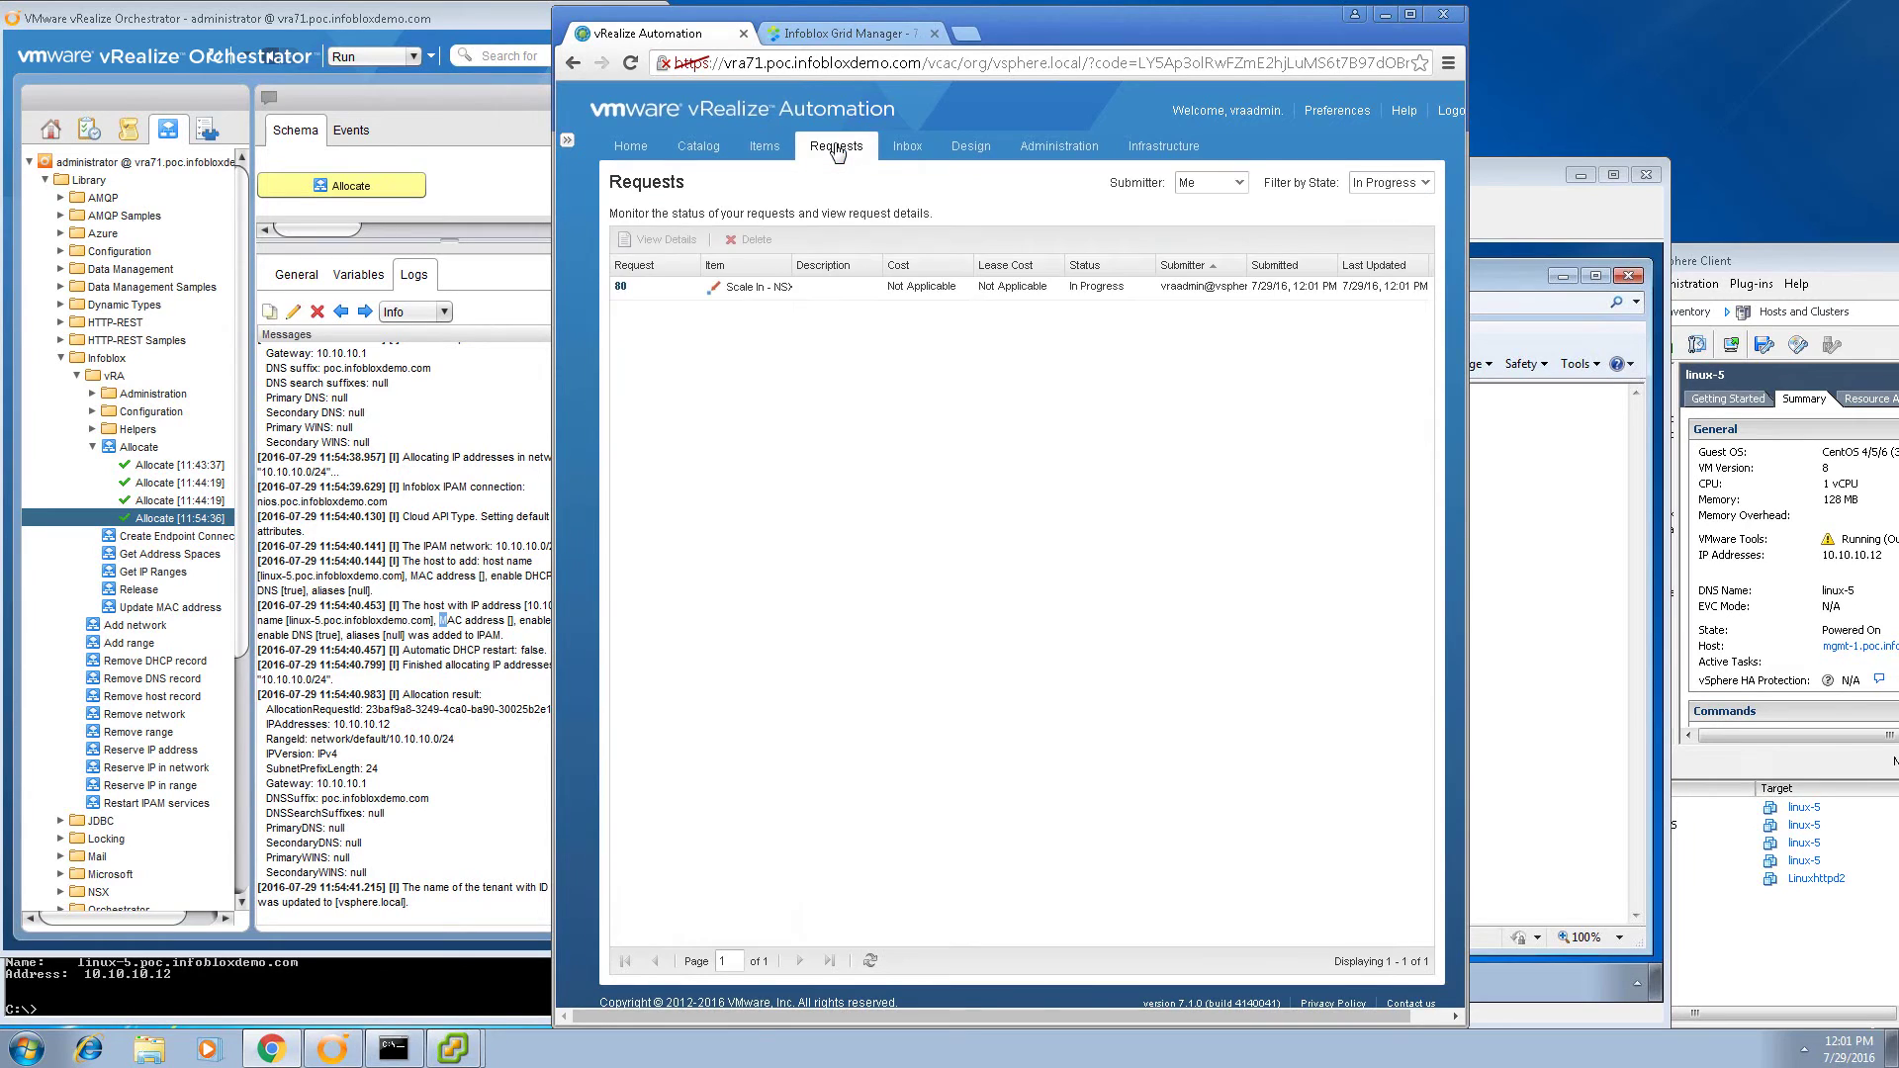
pyautogui.click(621, 287)
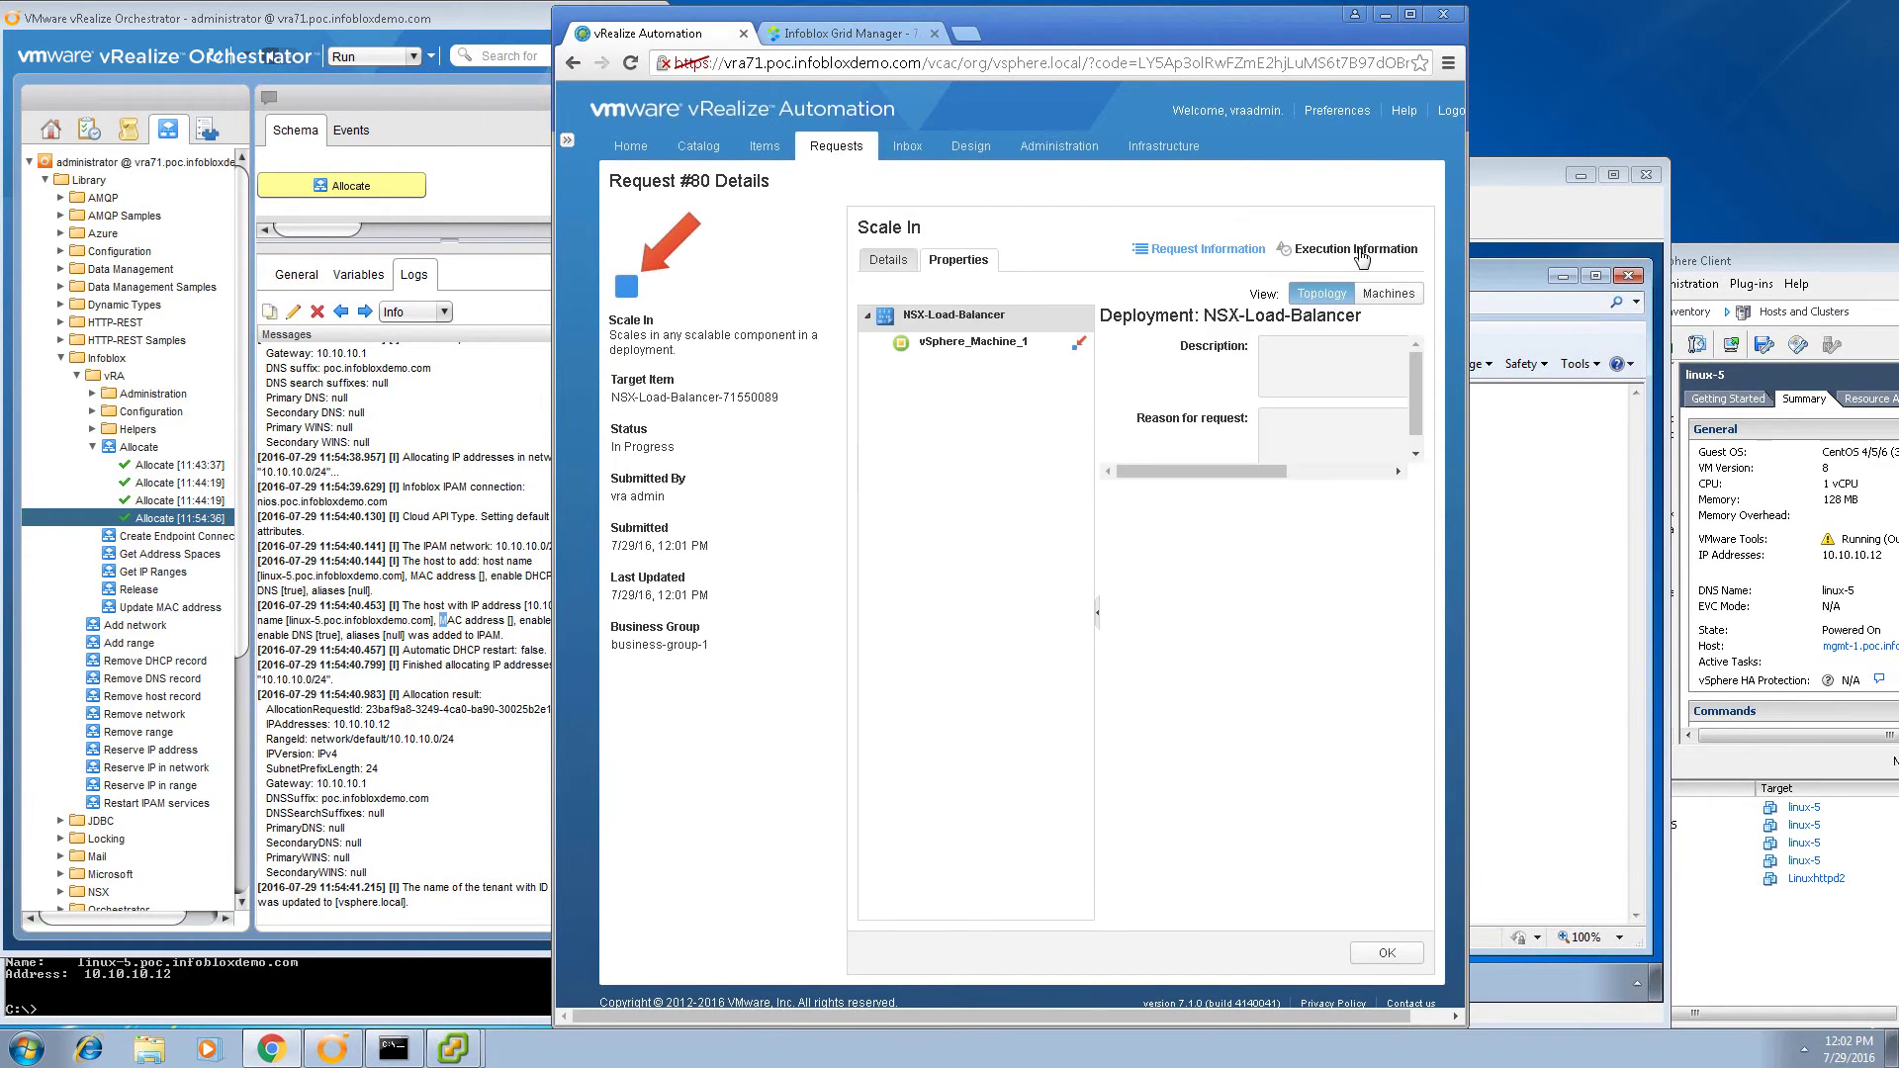
pyautogui.click(1361, 251)
pyautogui.click(1767, 258)
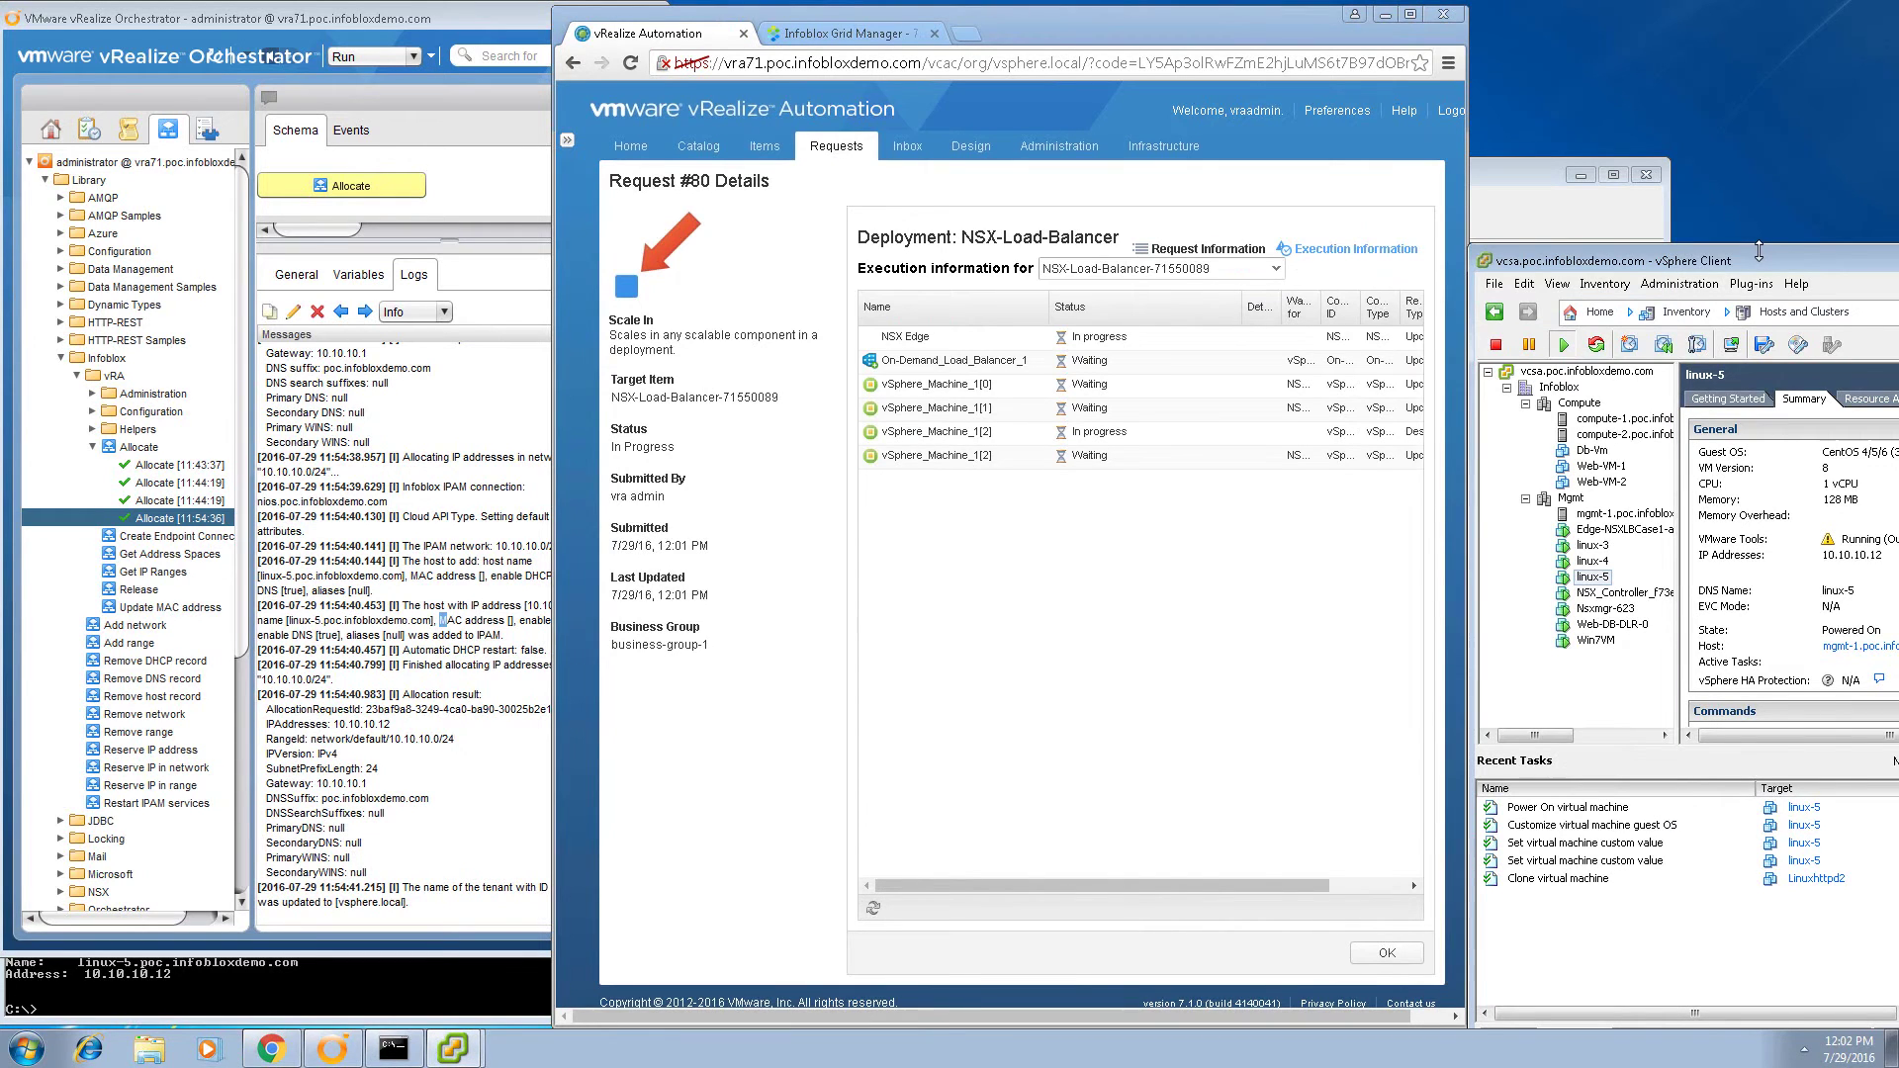
pyautogui.click(136, 589)
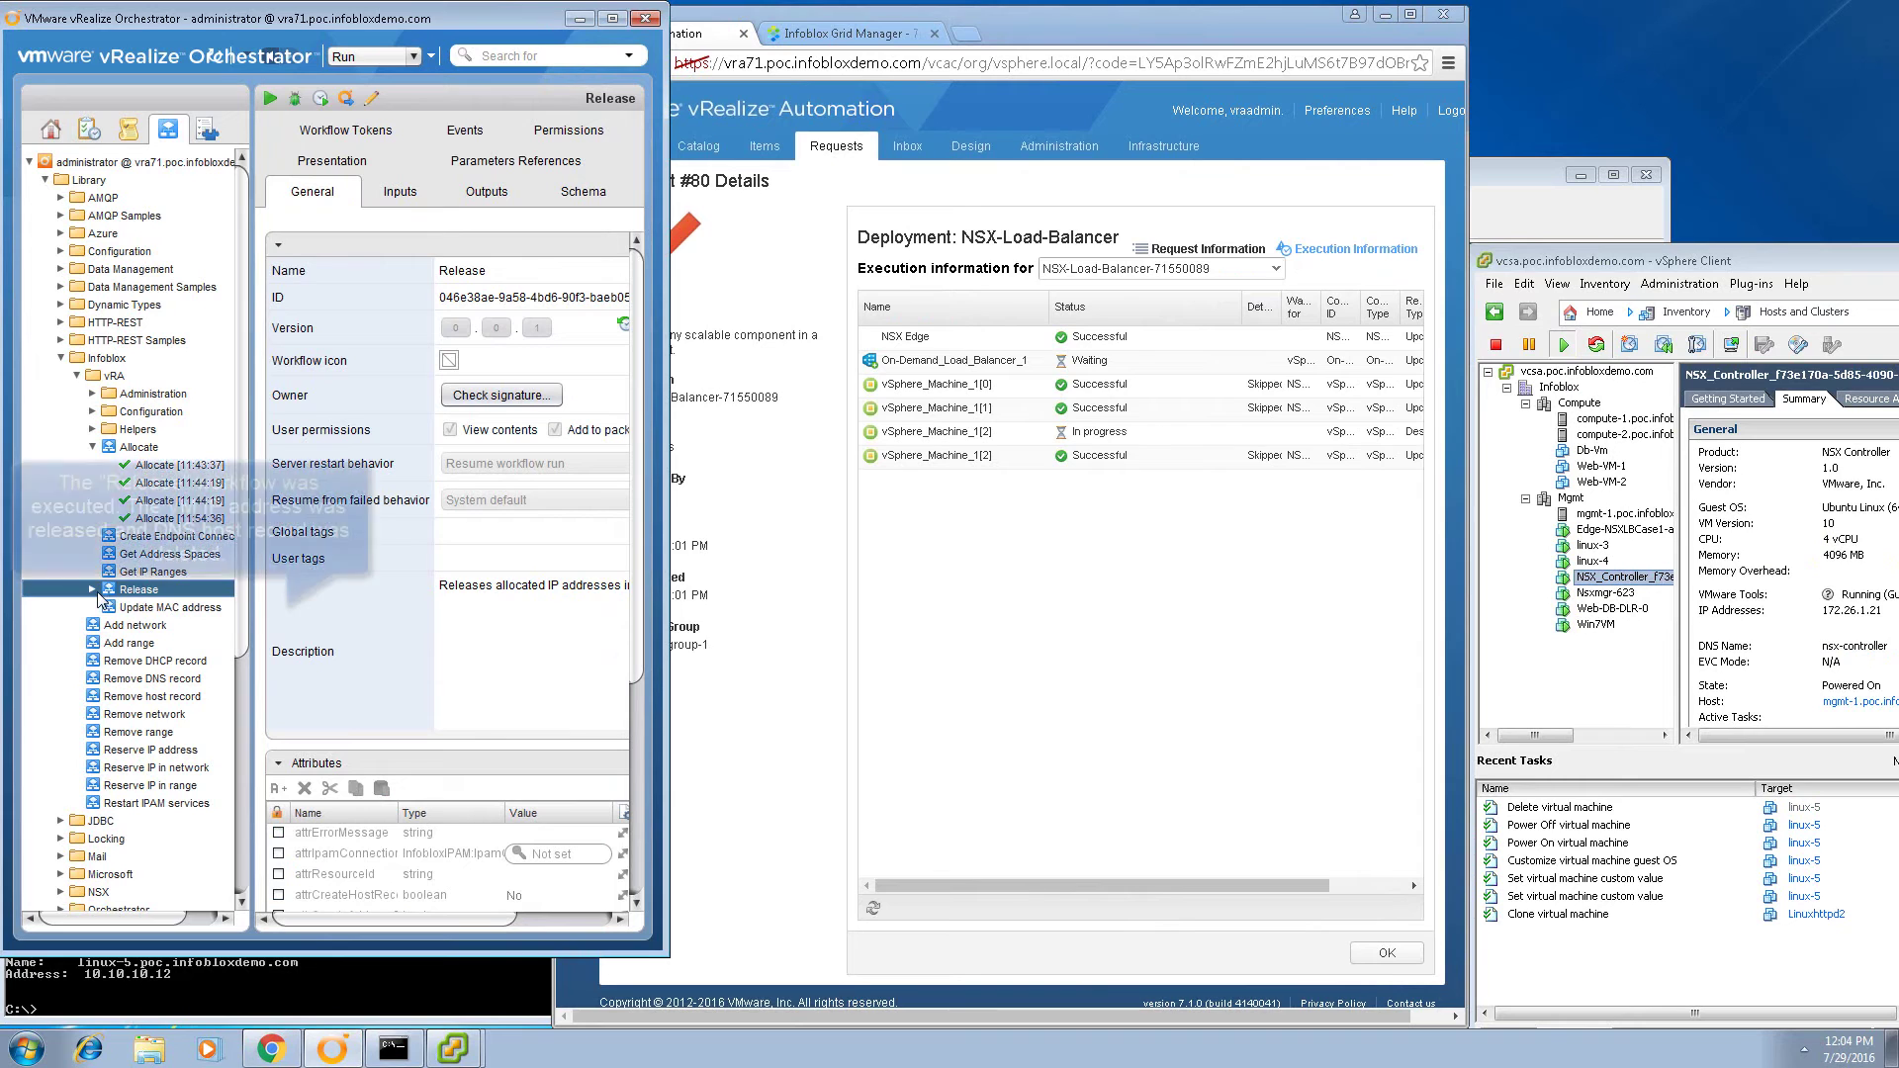
pyautogui.click(155, 611)
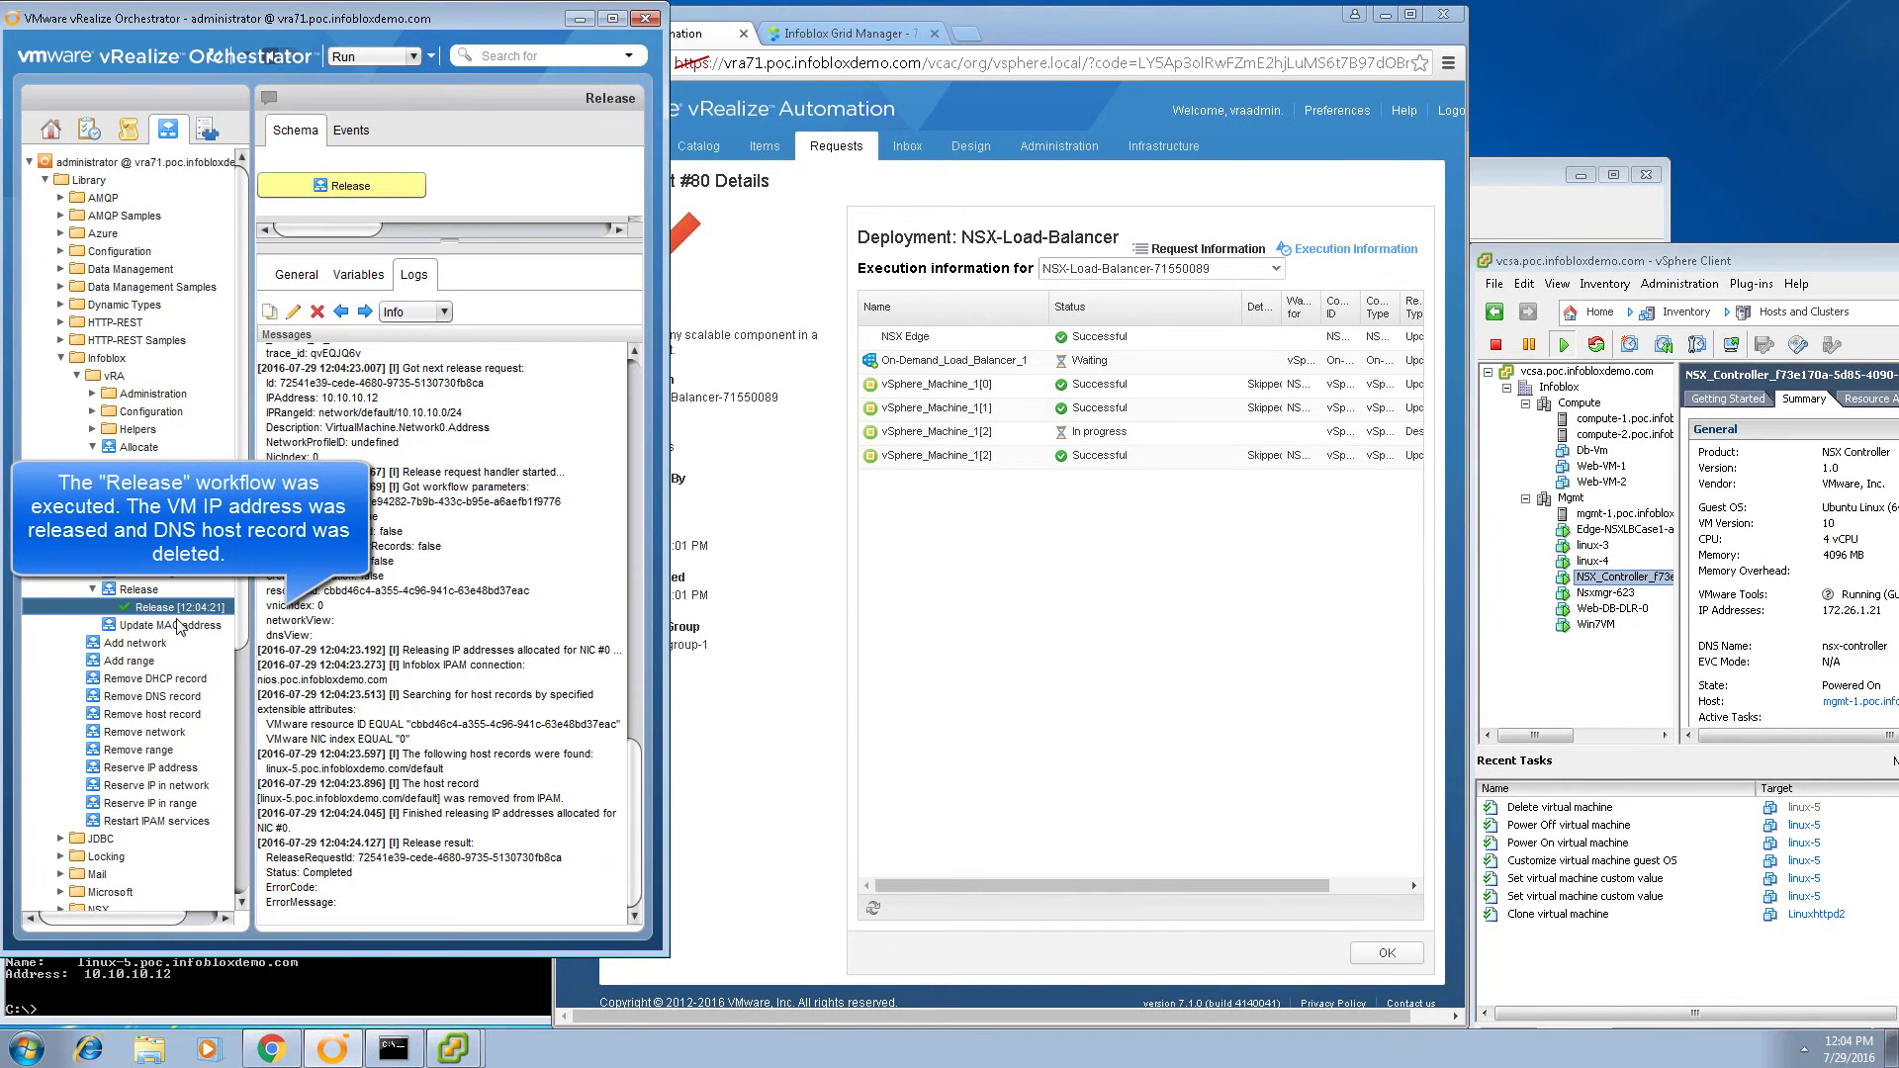
pyautogui.click(873, 909)
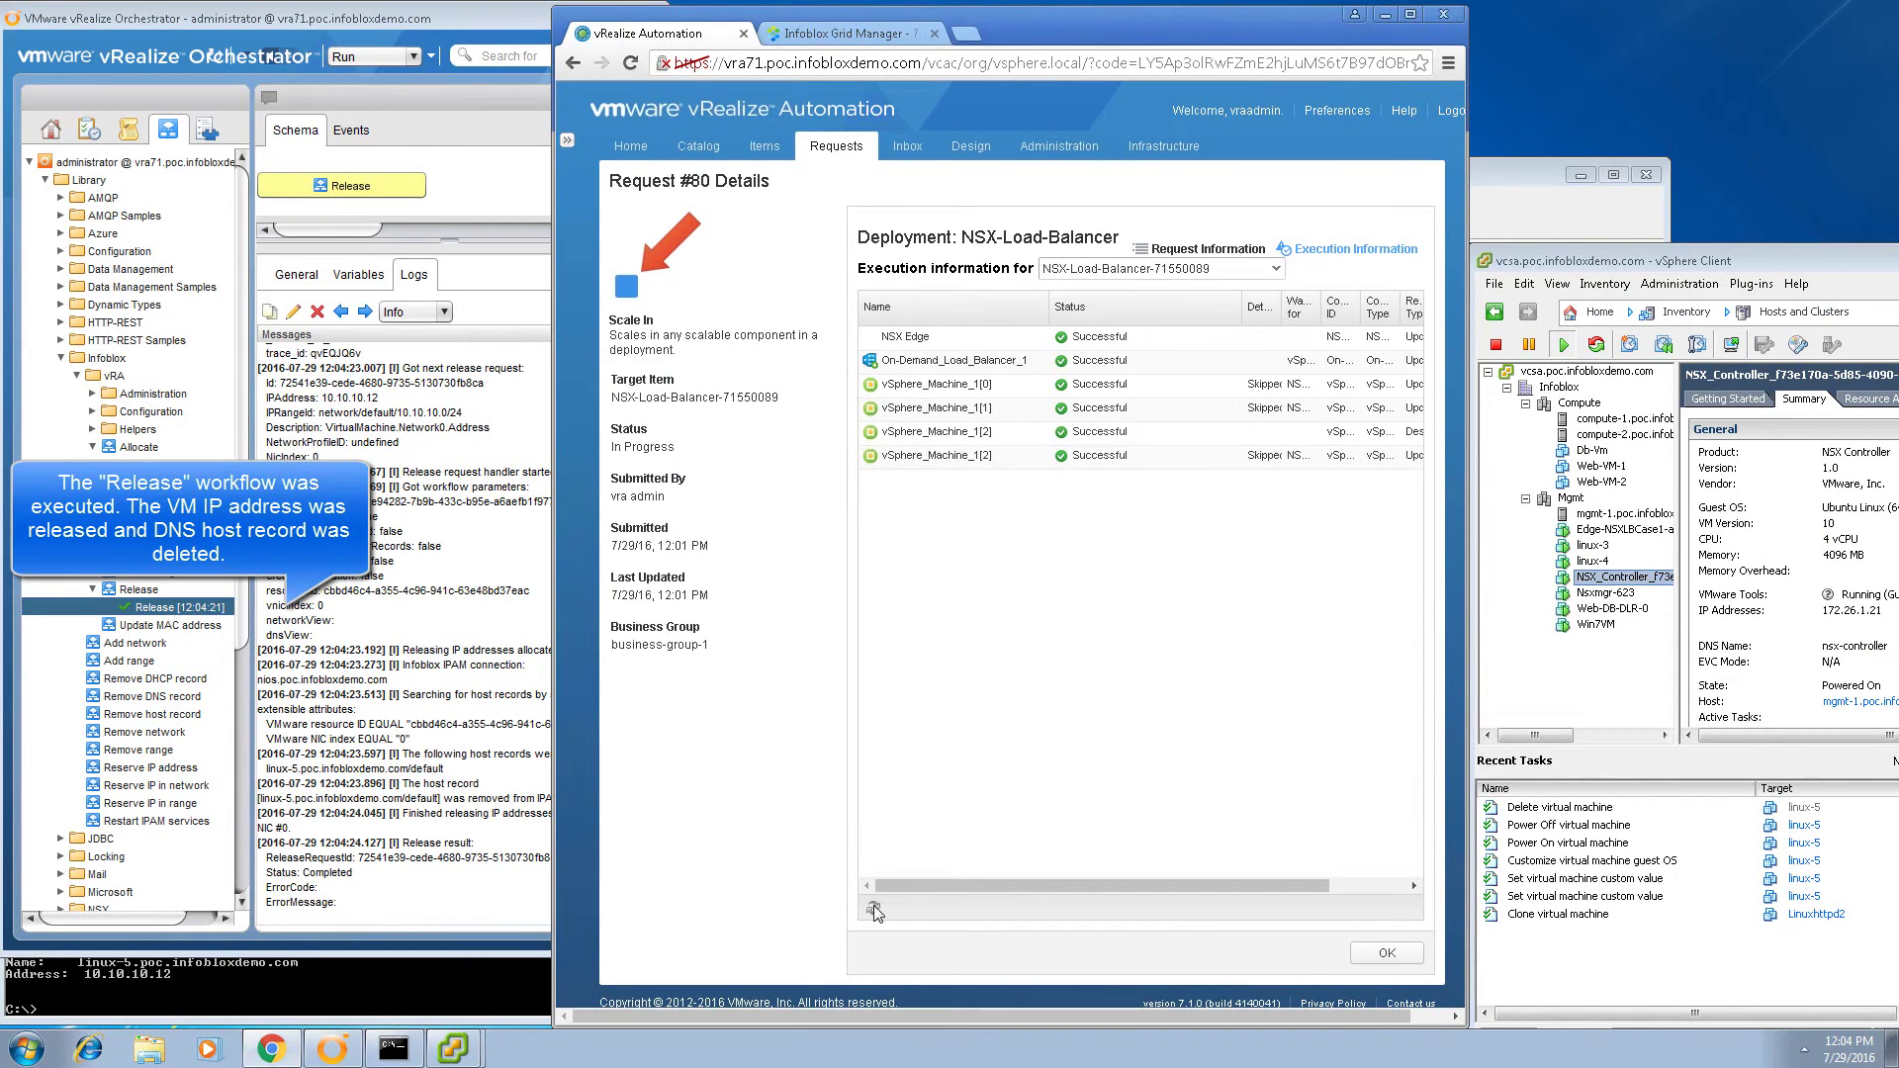
pyautogui.click(1386, 952)
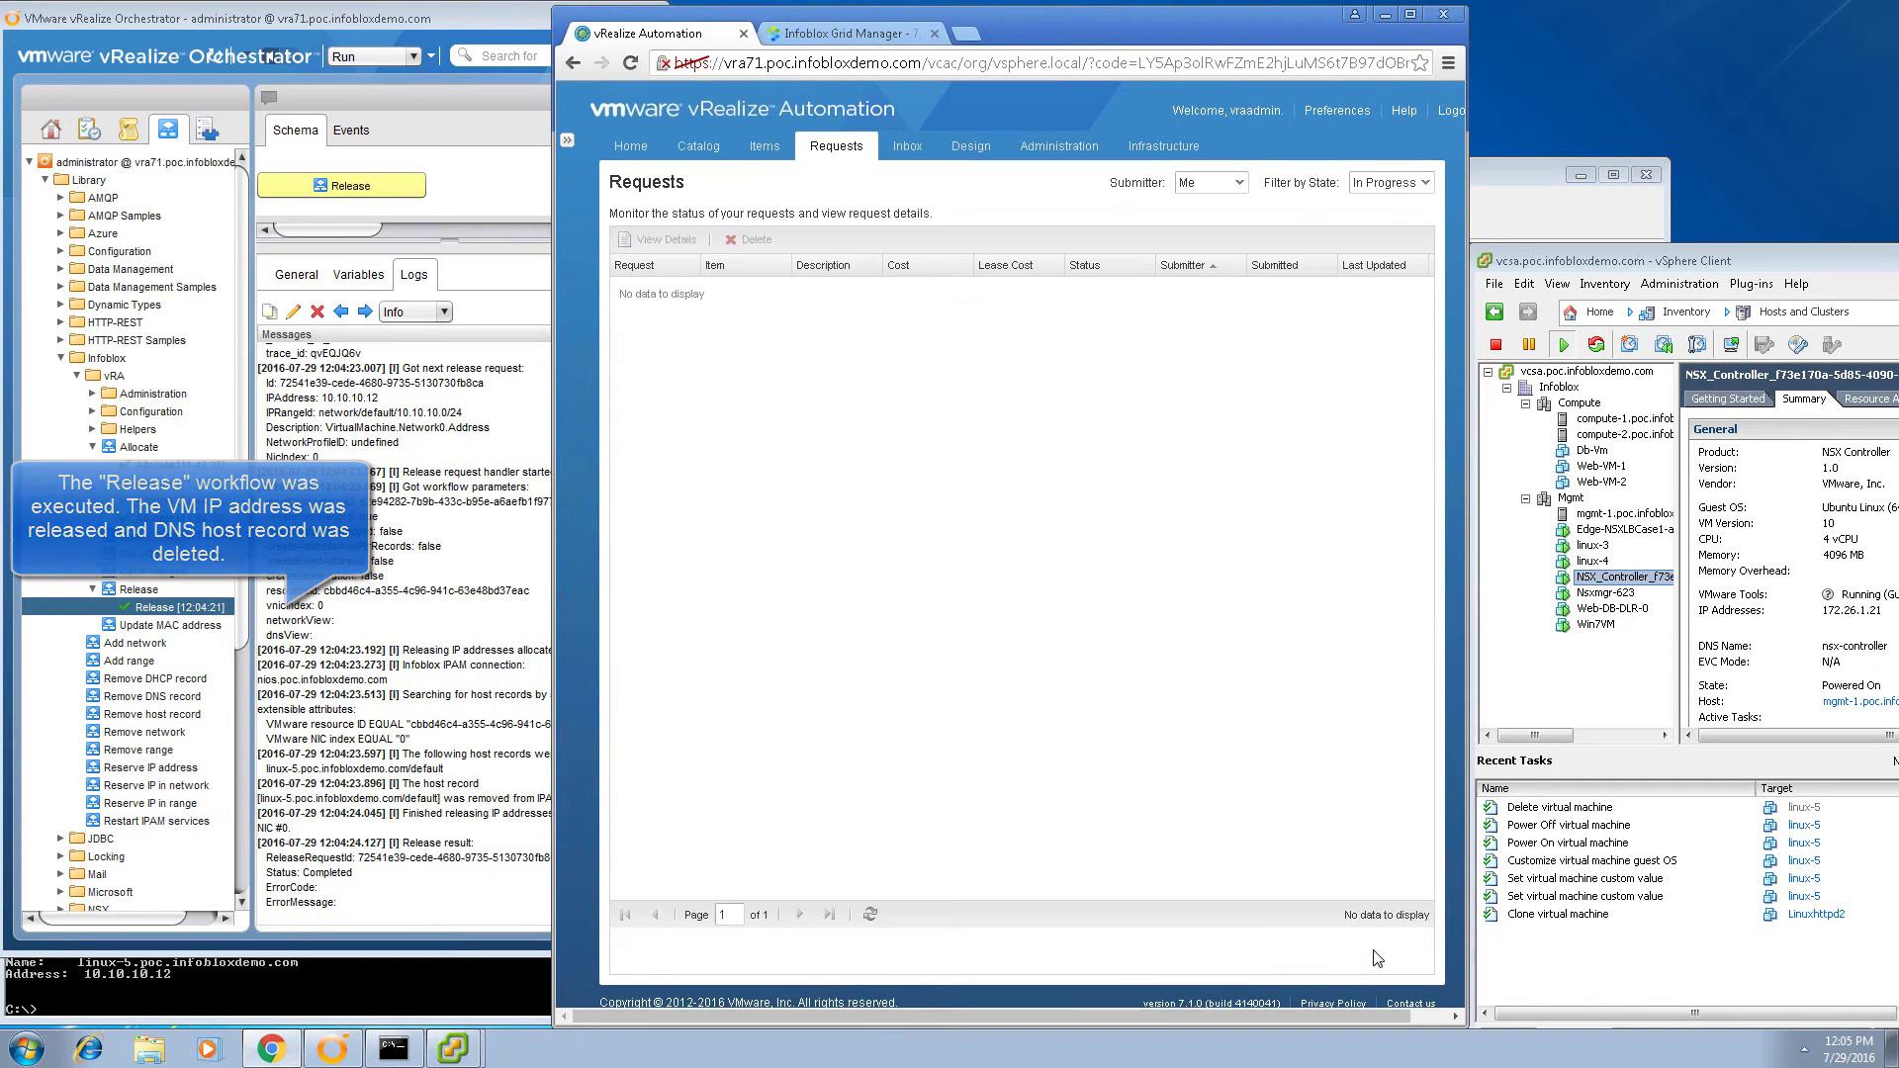
# Confirm in Deployments, with the IP Address column widened, that only linux-3 and linux-4 remain.
pyautogui.click(766, 148)
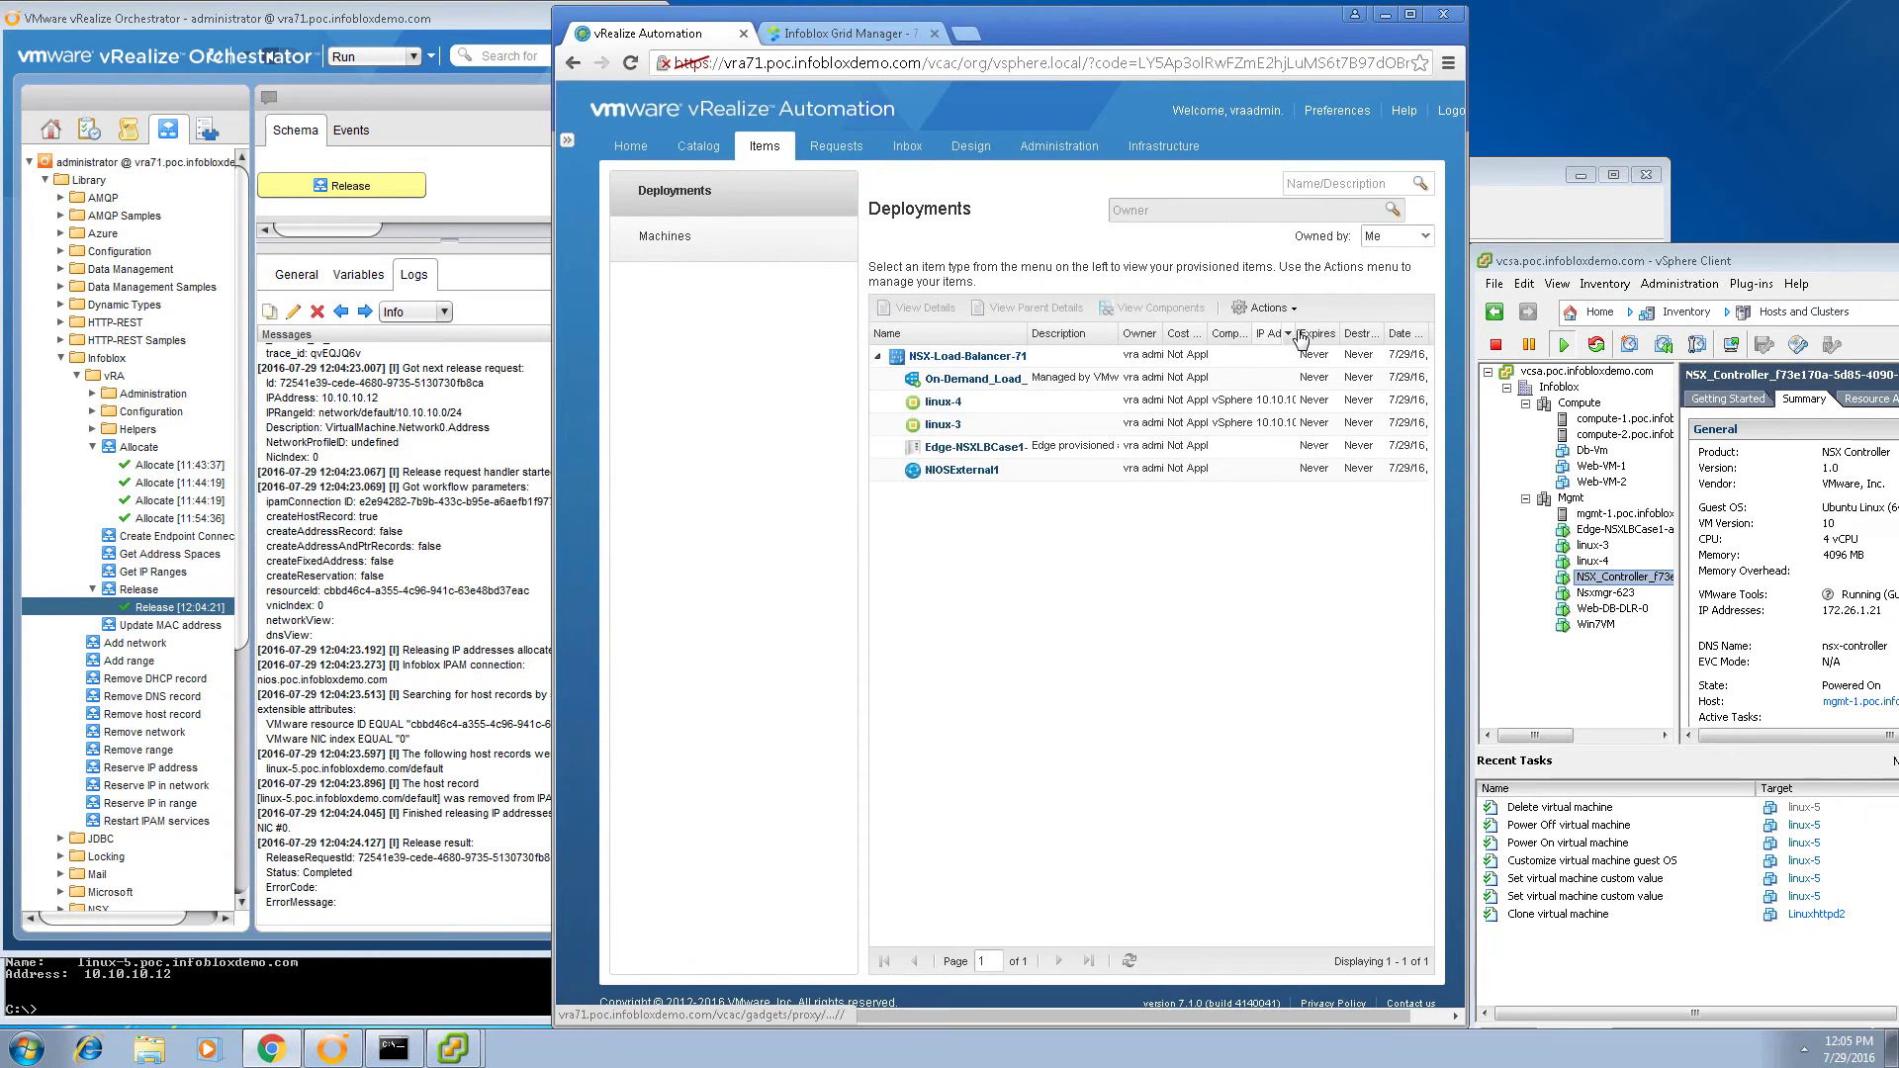
pyautogui.moveTo(1339, 332); pyautogui.dragTo(1366, 331)
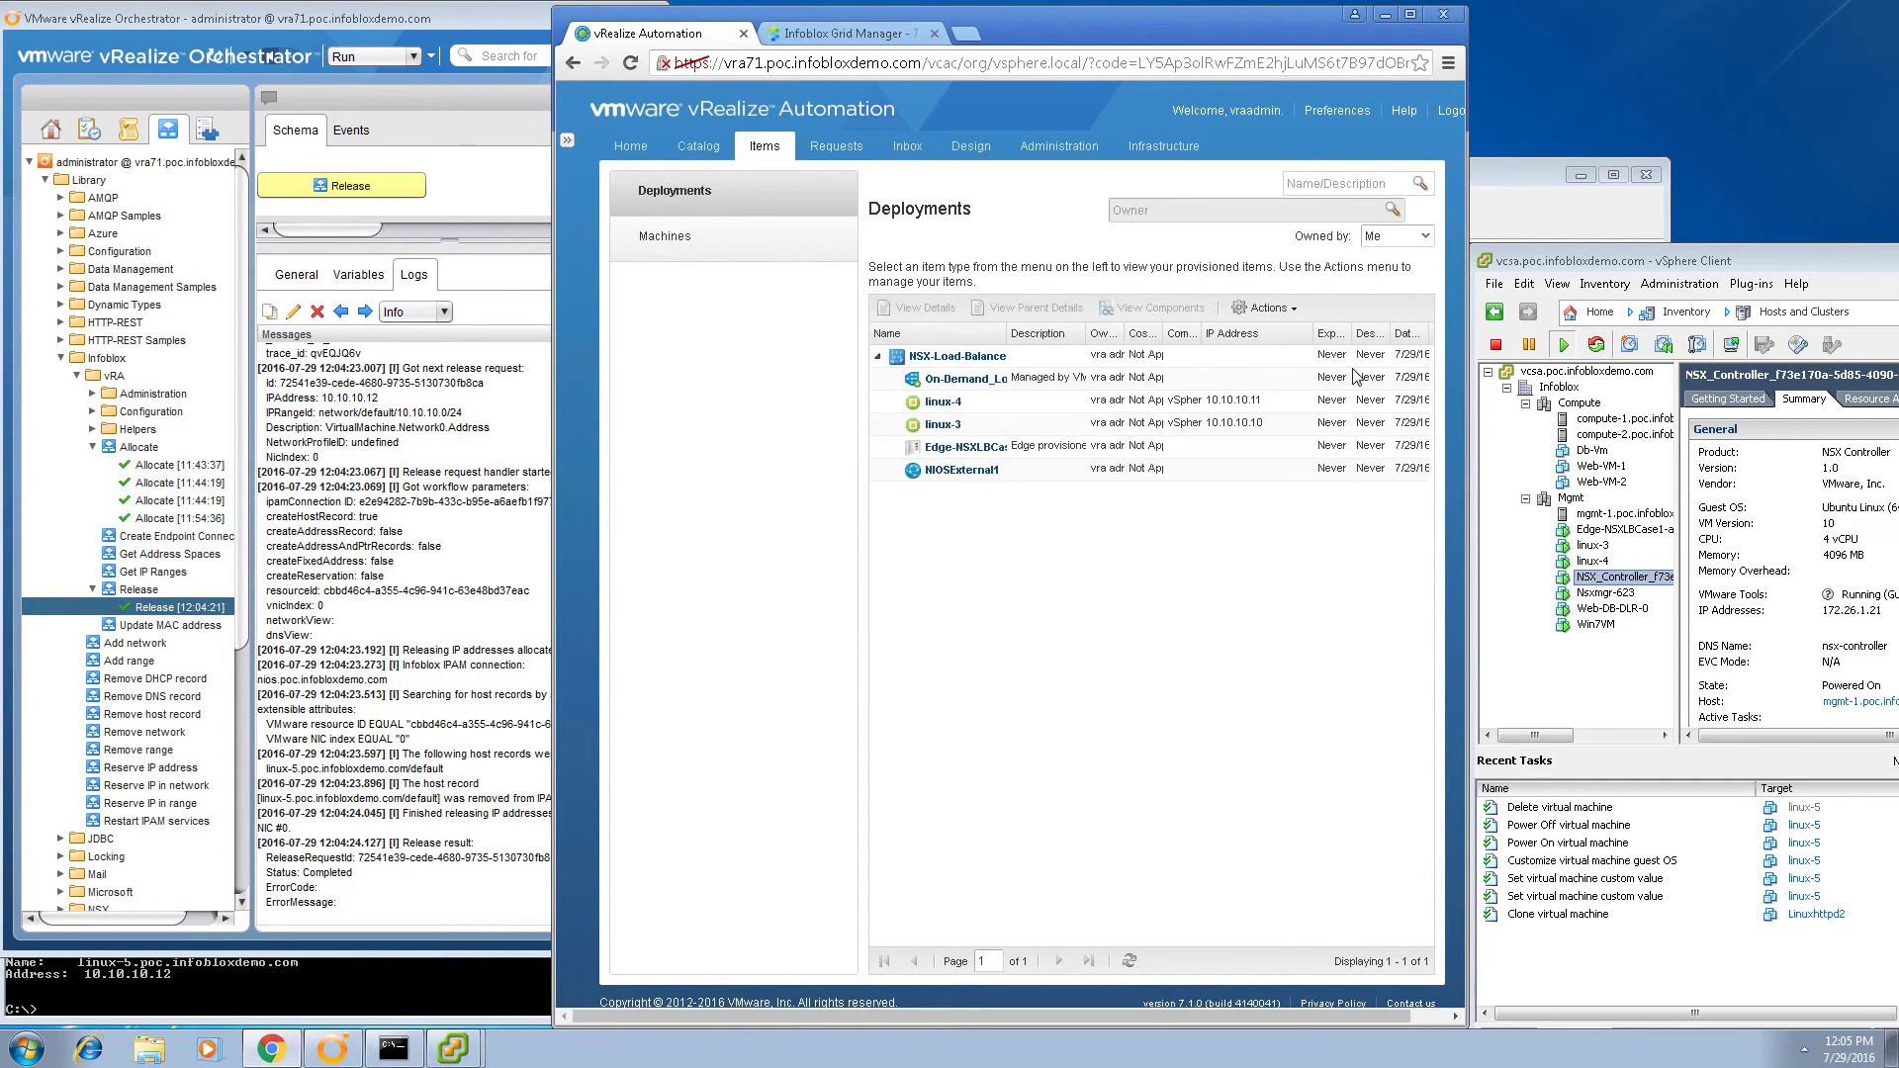
pyautogui.click(1272, 403)
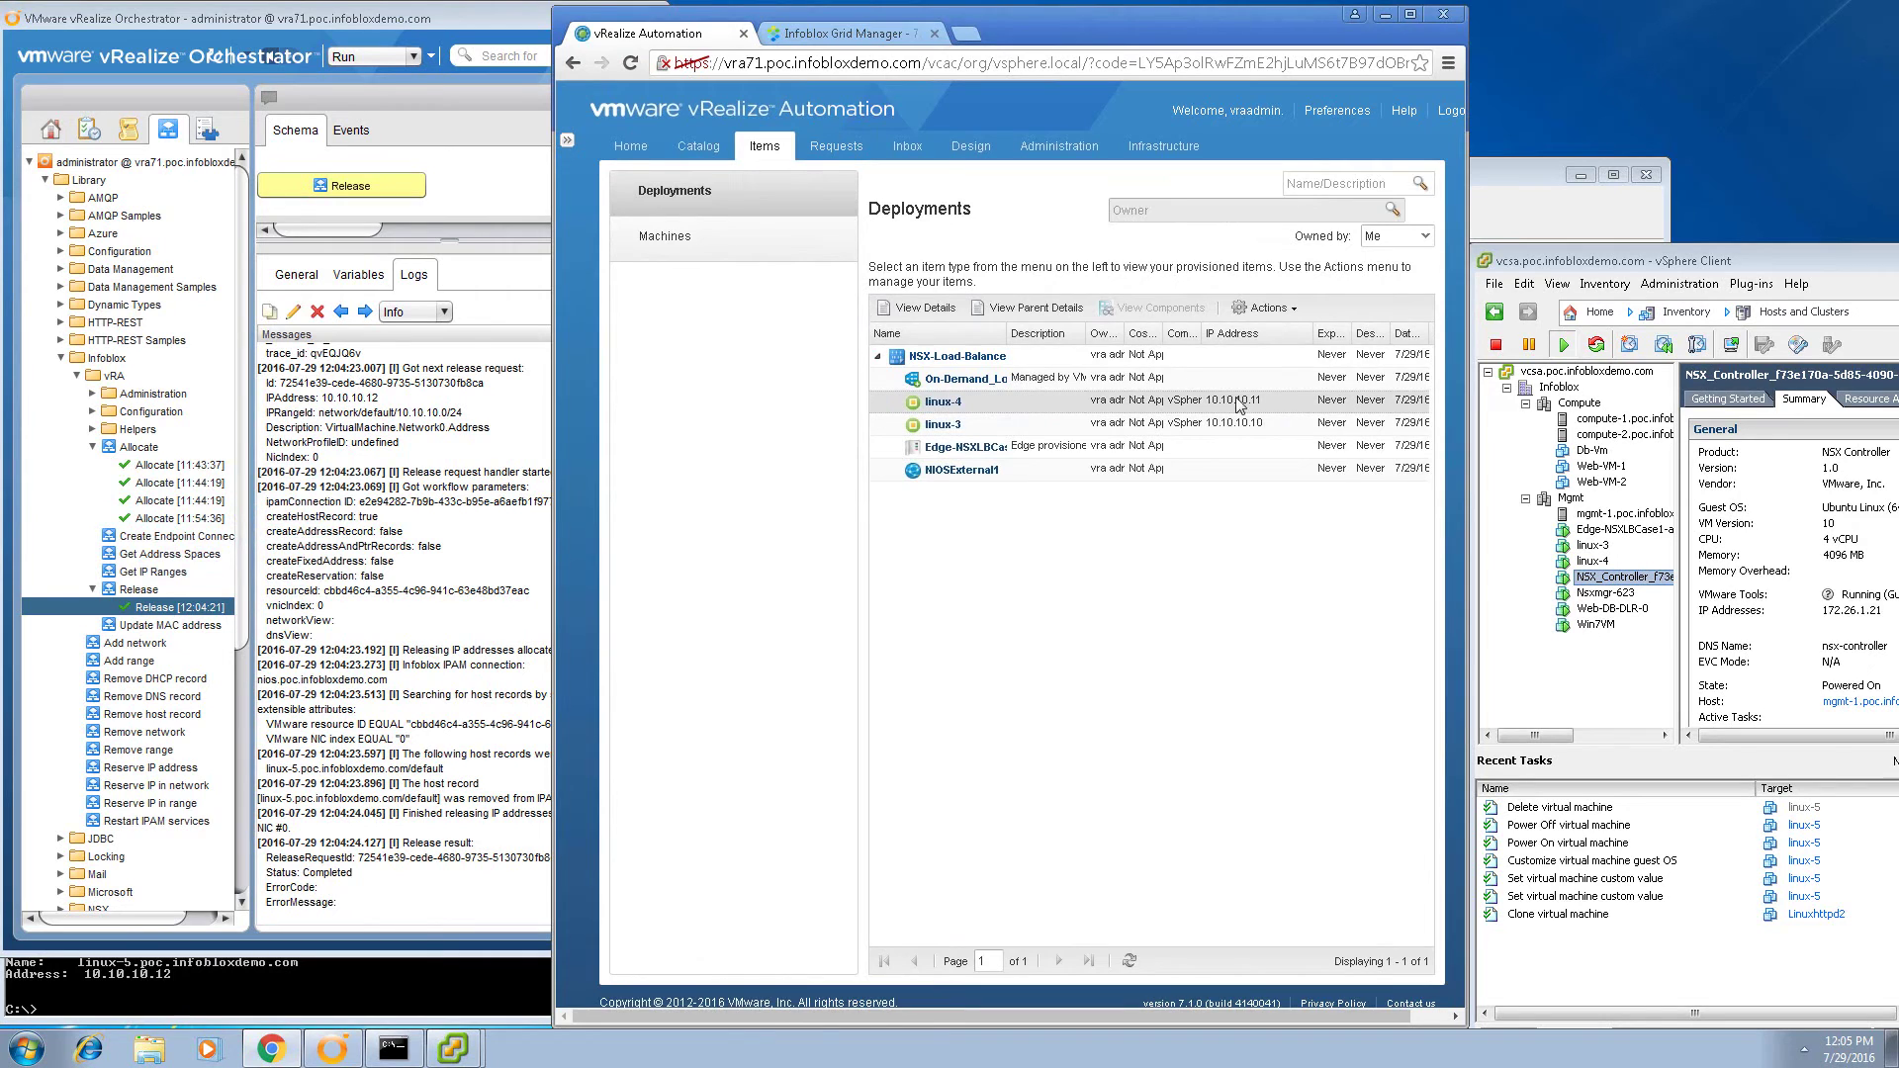
pyautogui.click(826, 35)
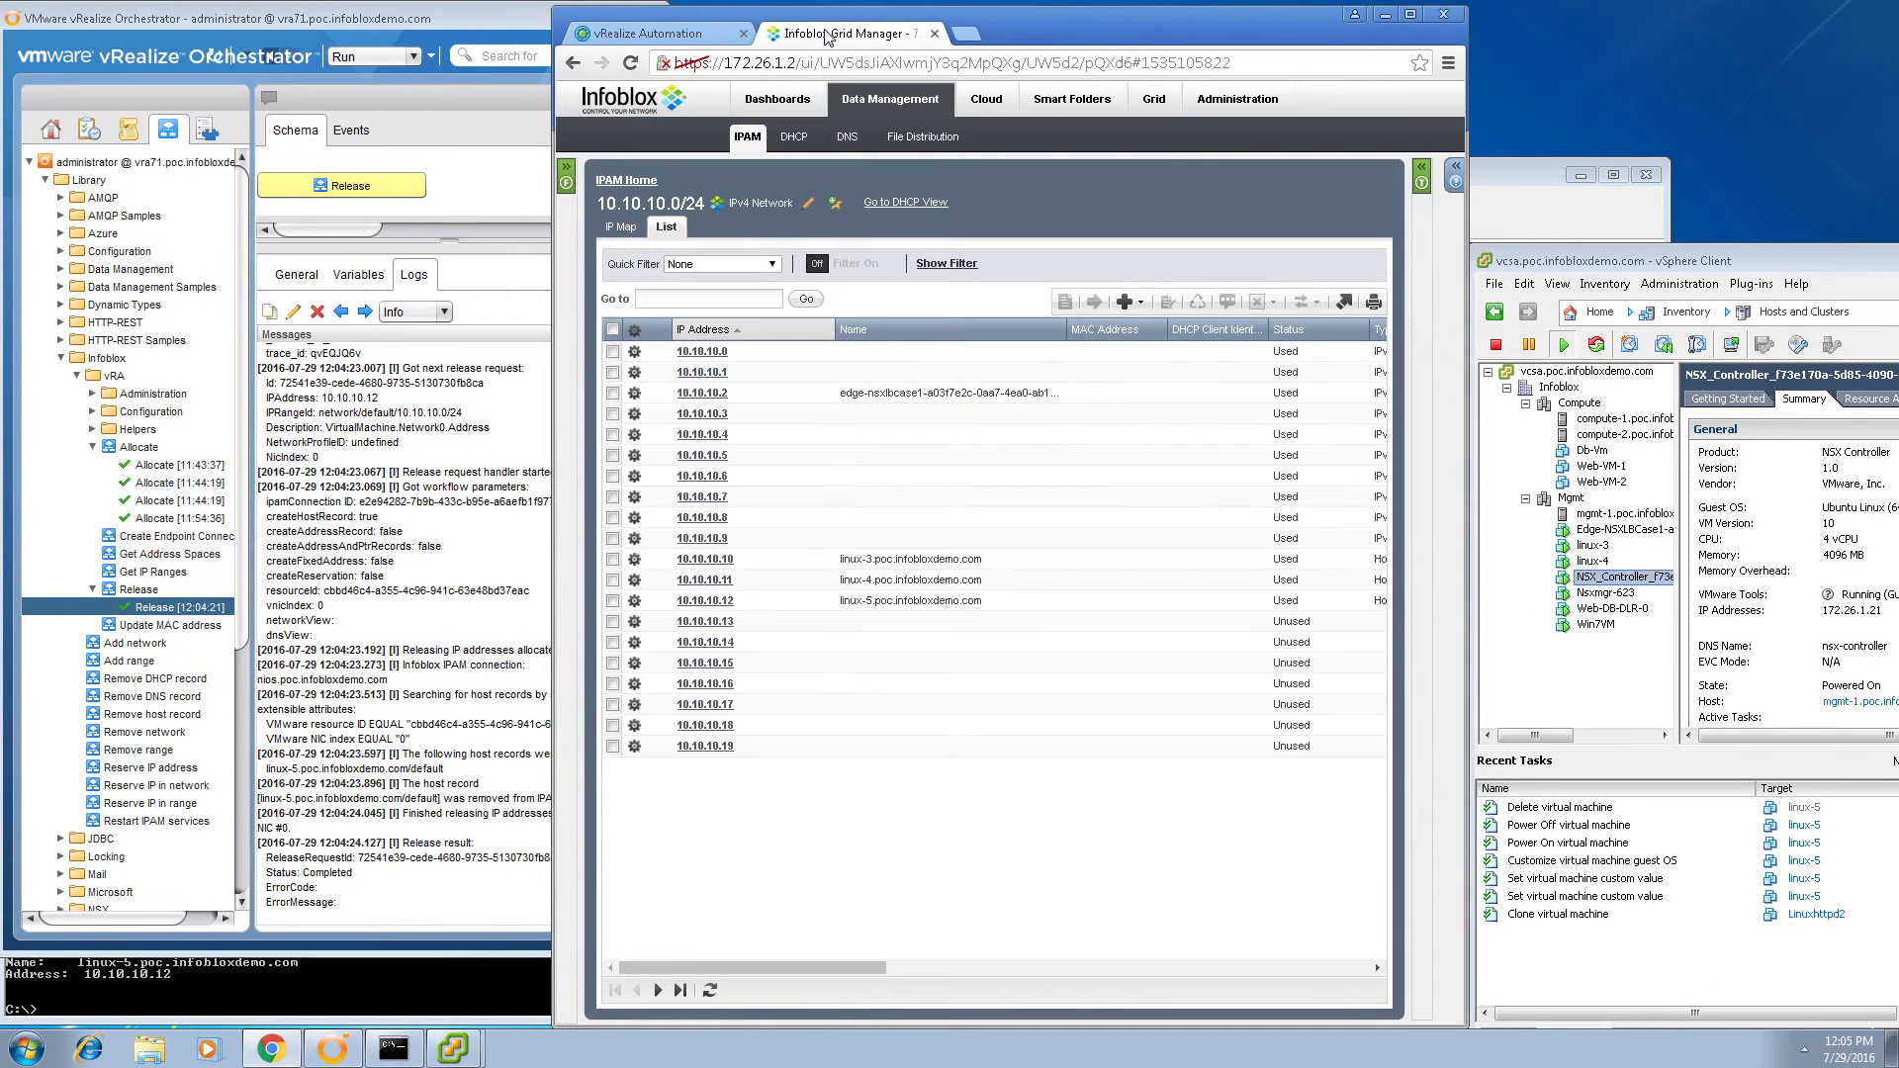
# Refresh IPAM to see 10.10.10.12 Unused and rerun nslookup to confirm linux-5 no longer resolves.
pyautogui.click(714, 993)
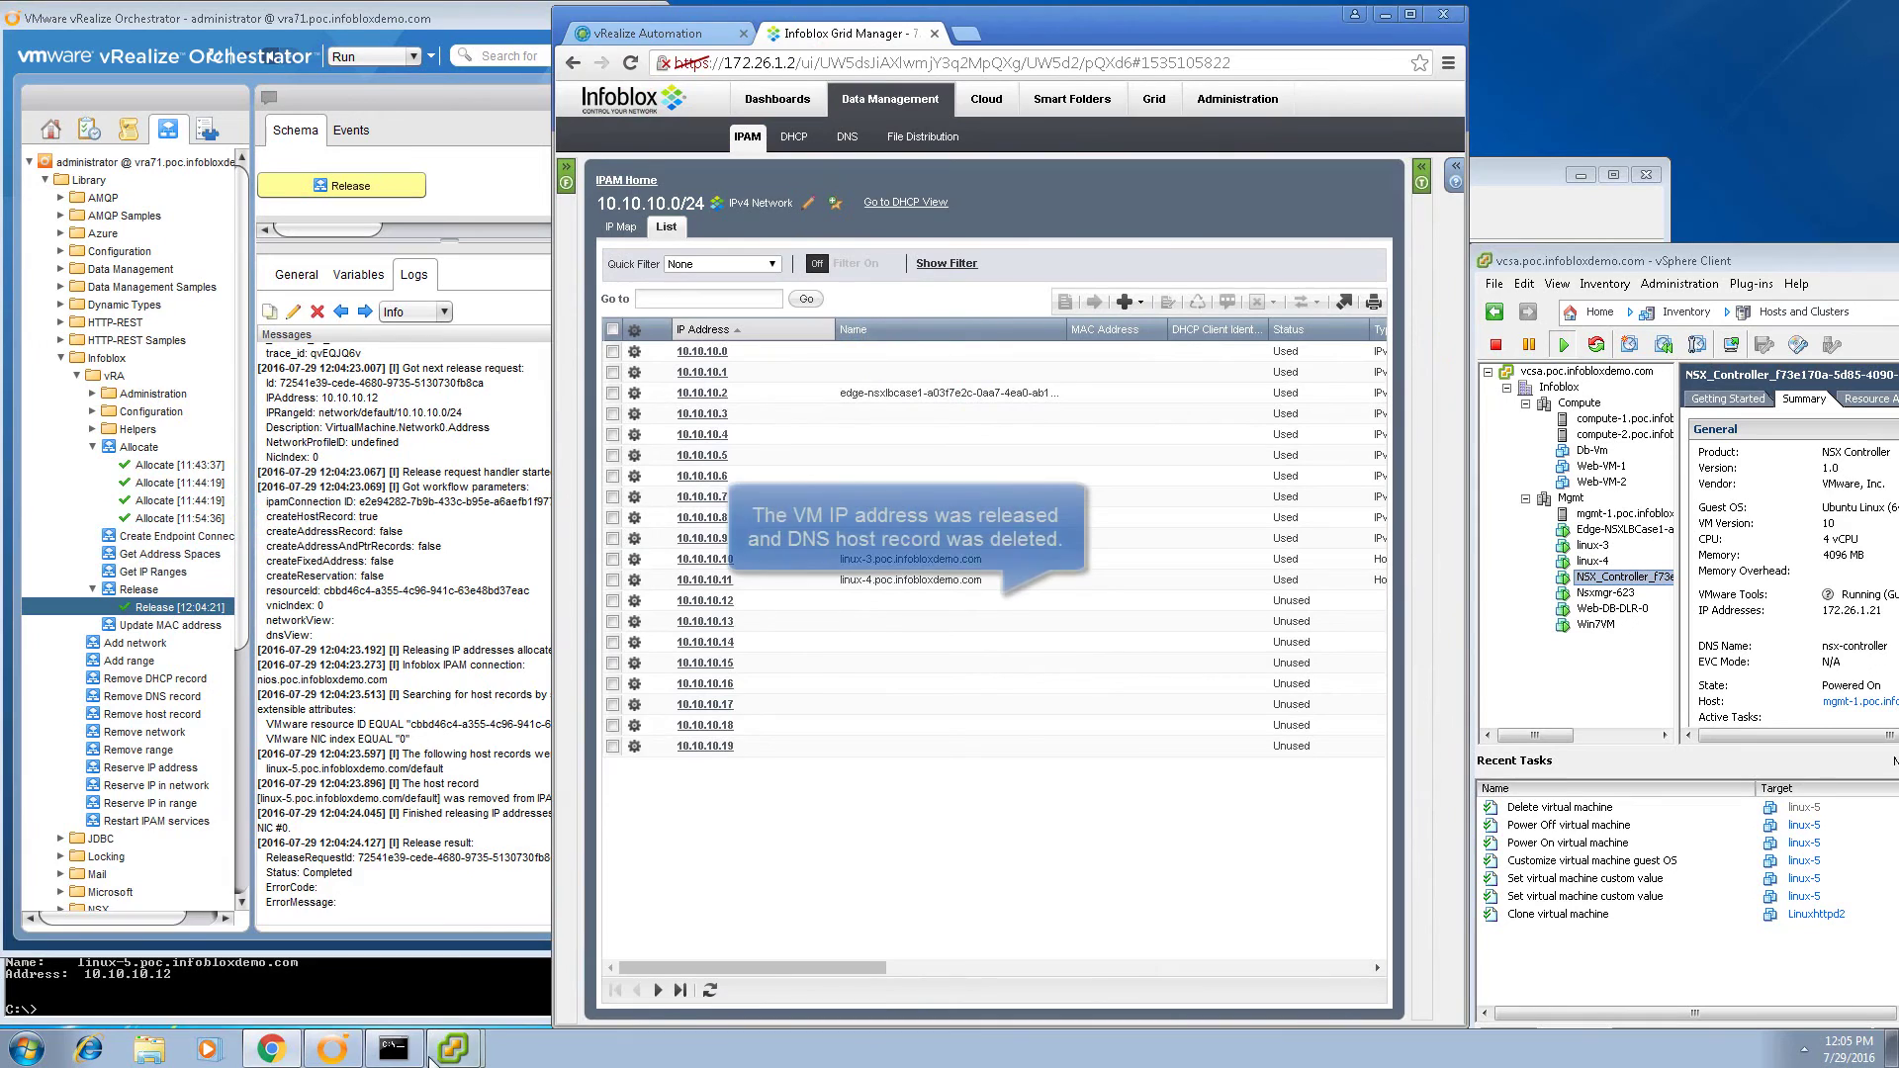
pyautogui.click(412, 992)
pyautogui.press('Up')
pyautogui.press('Return')
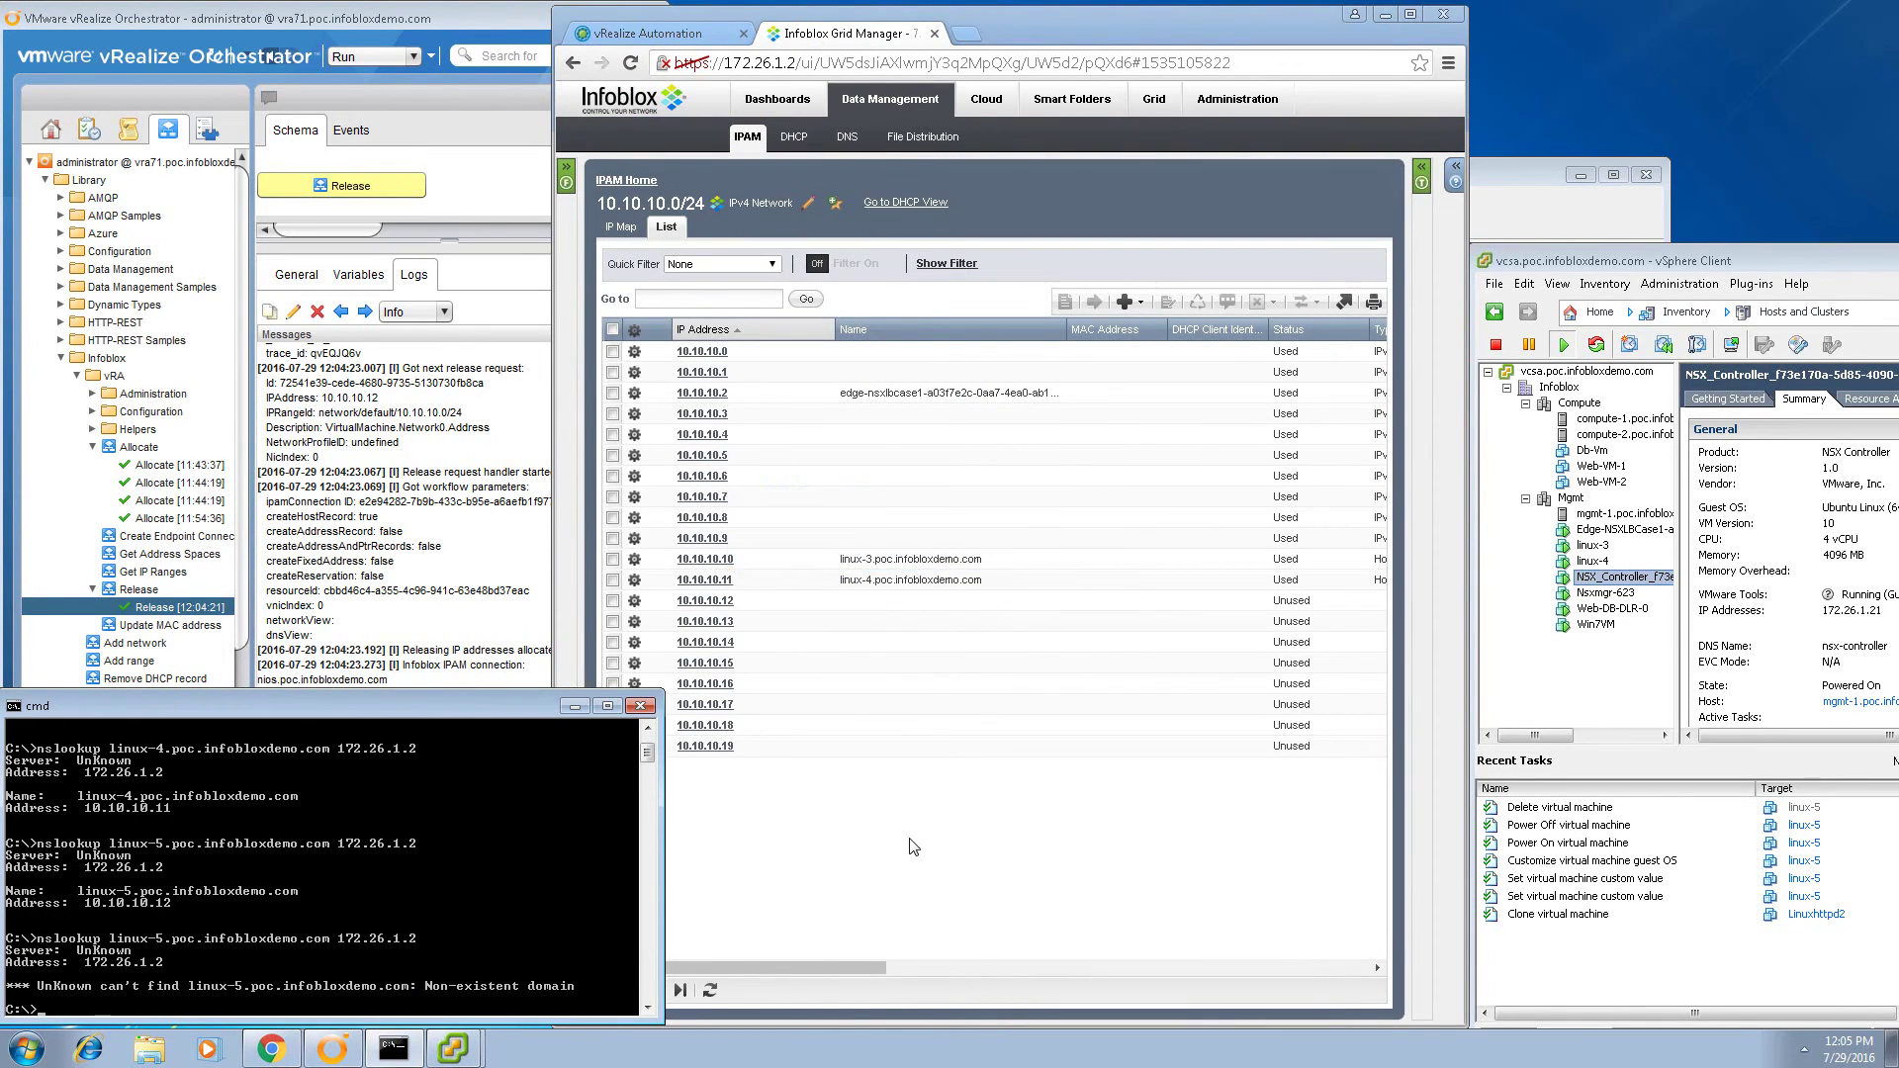
# Reload the 10.10.10.2 test page repeatedly to confirm it alternates between linux-3 and linux-4.
pyautogui.doubleClick(1501, 178)
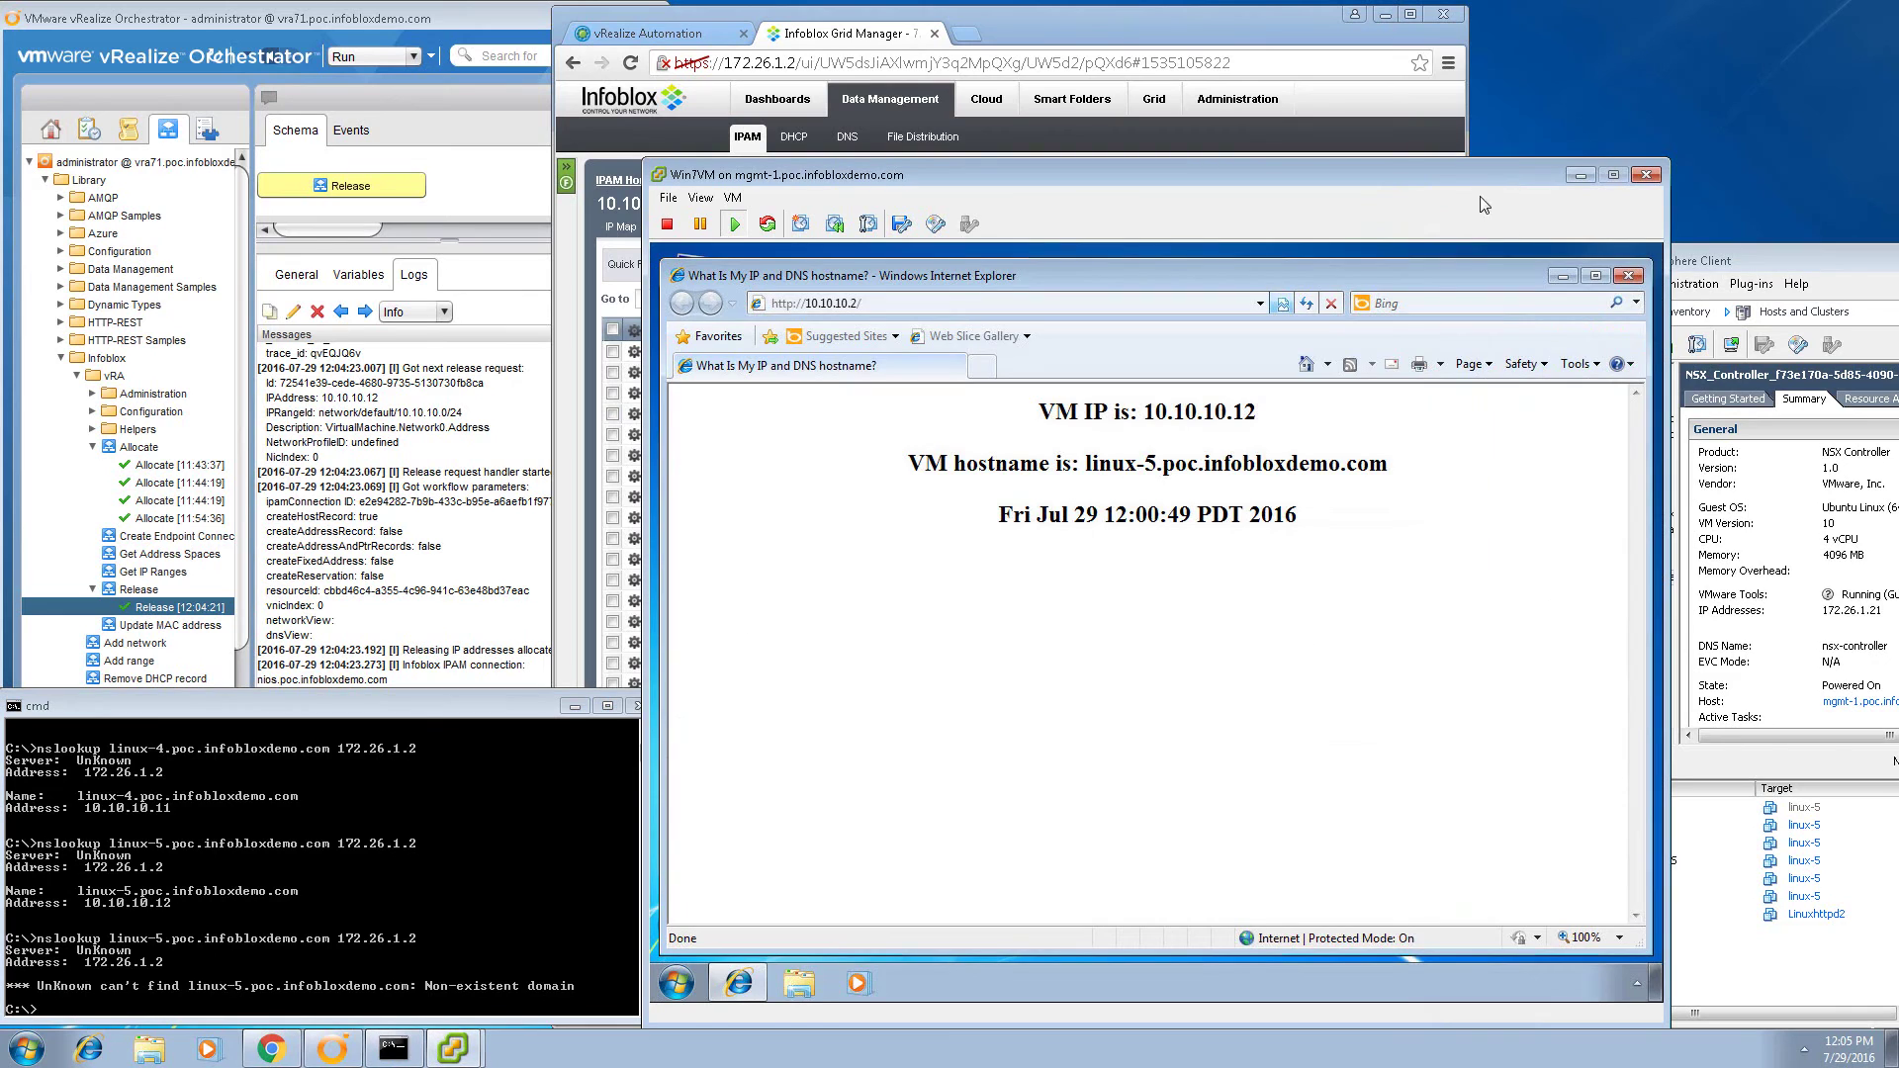
pyautogui.click(1306, 303)
pyautogui.click(1306, 304)
pyautogui.click(1307, 303)
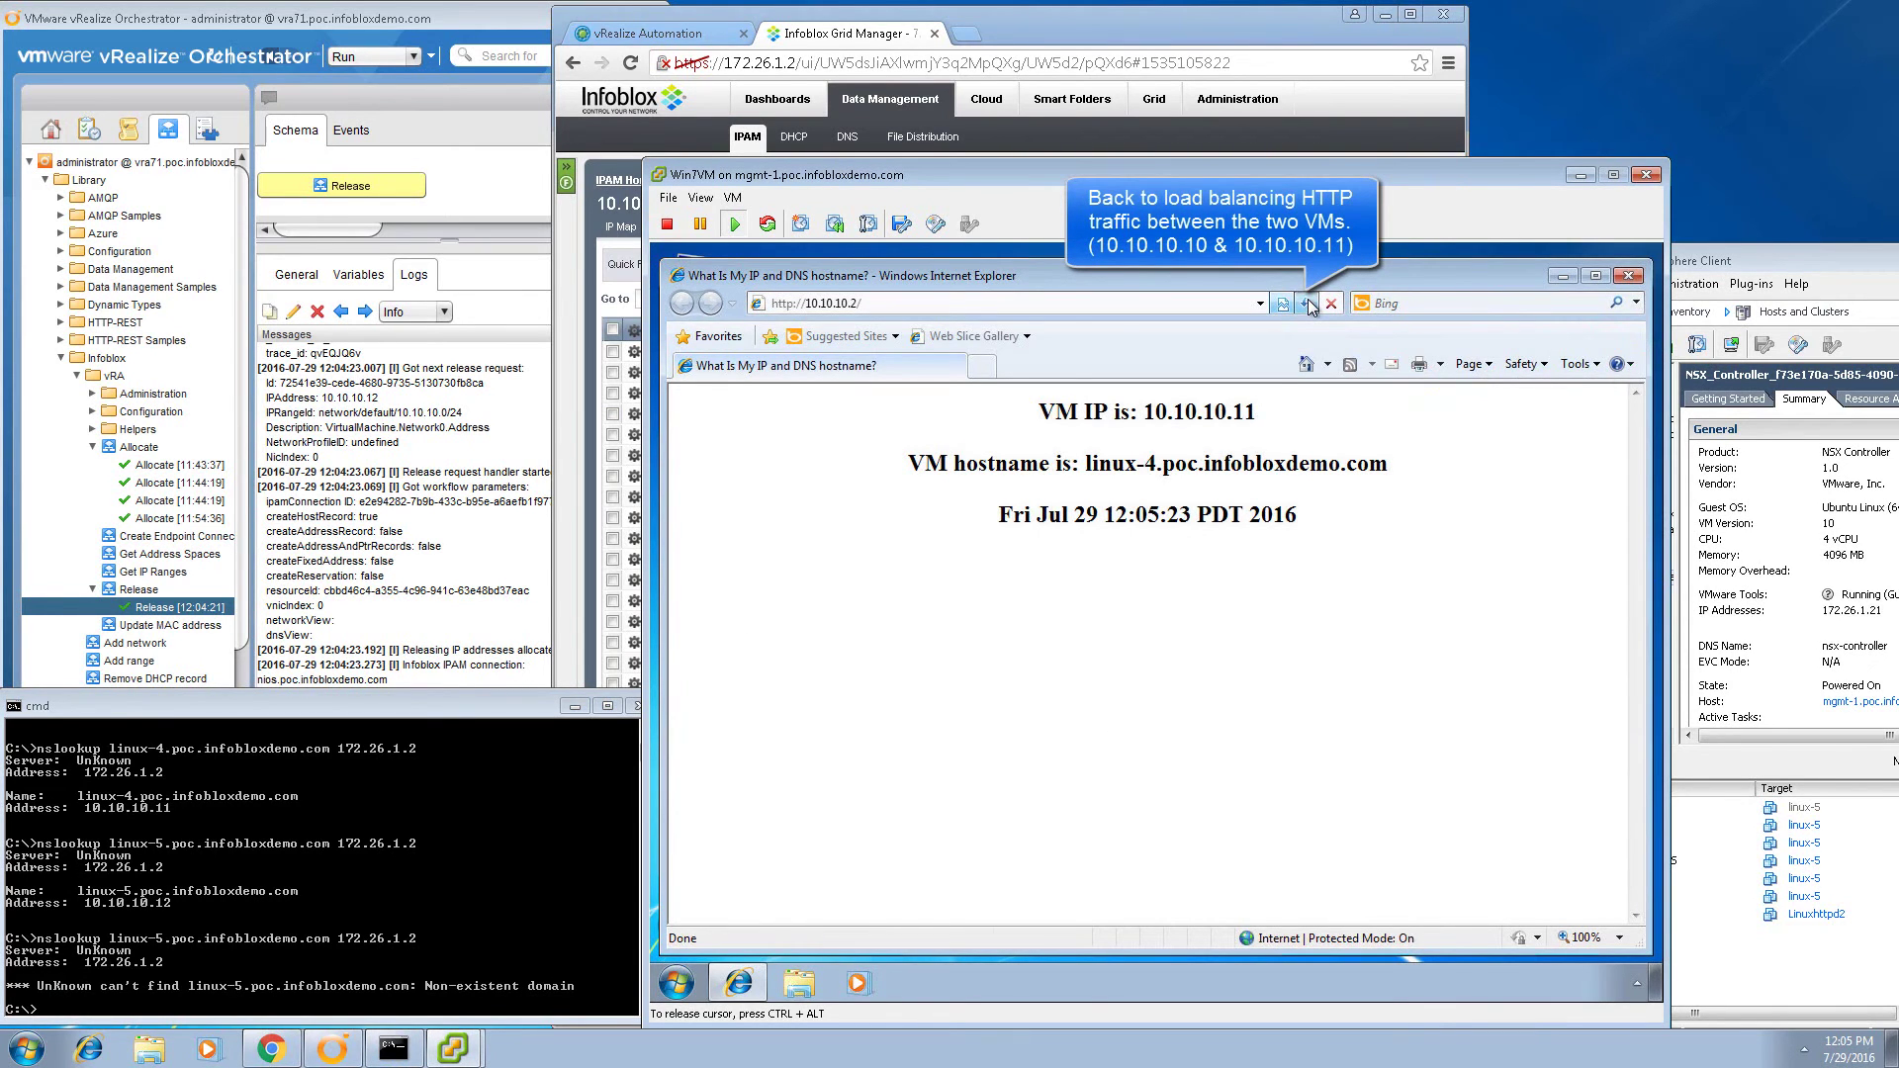
pyautogui.click(1306, 303)
pyautogui.click(1306, 303)
pyautogui.click(1306, 304)
pyautogui.click(1306, 304)
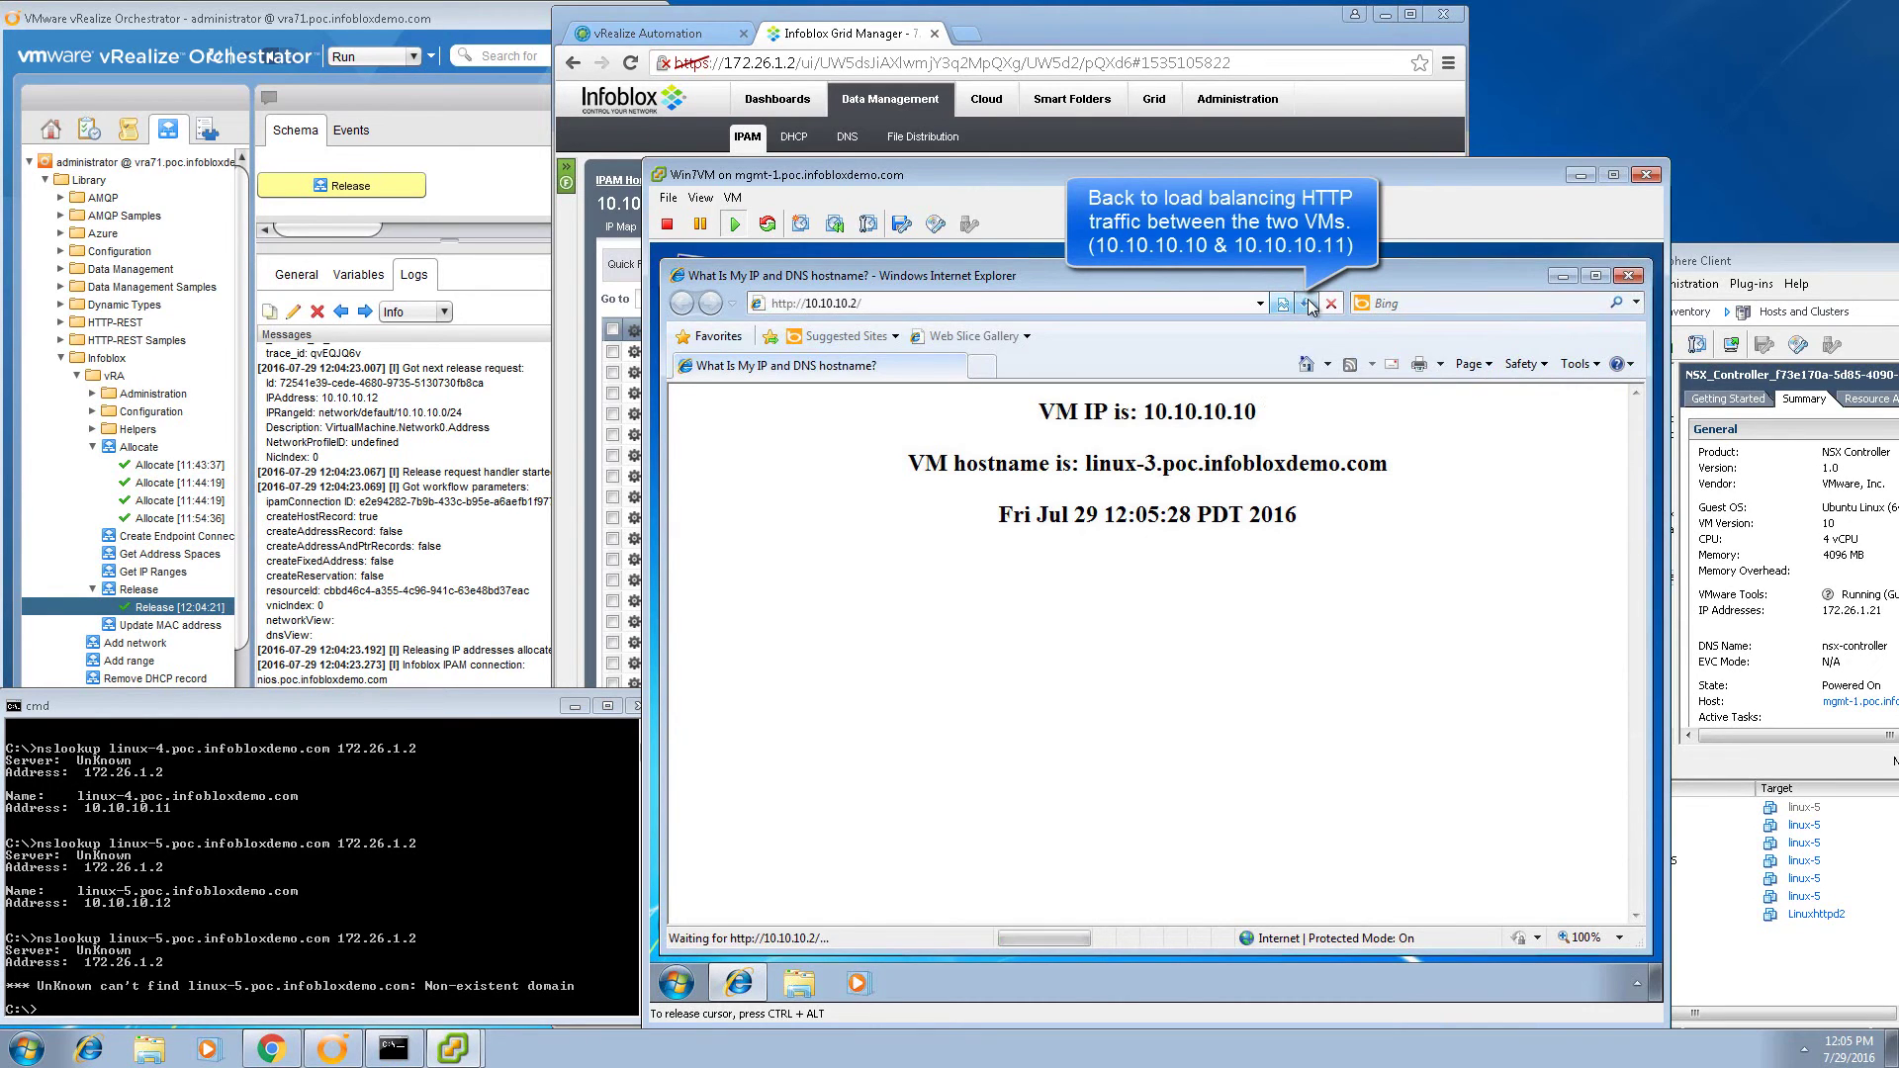
pyautogui.click(1306, 304)
pyautogui.click(1307, 304)
pyautogui.click(1306, 304)
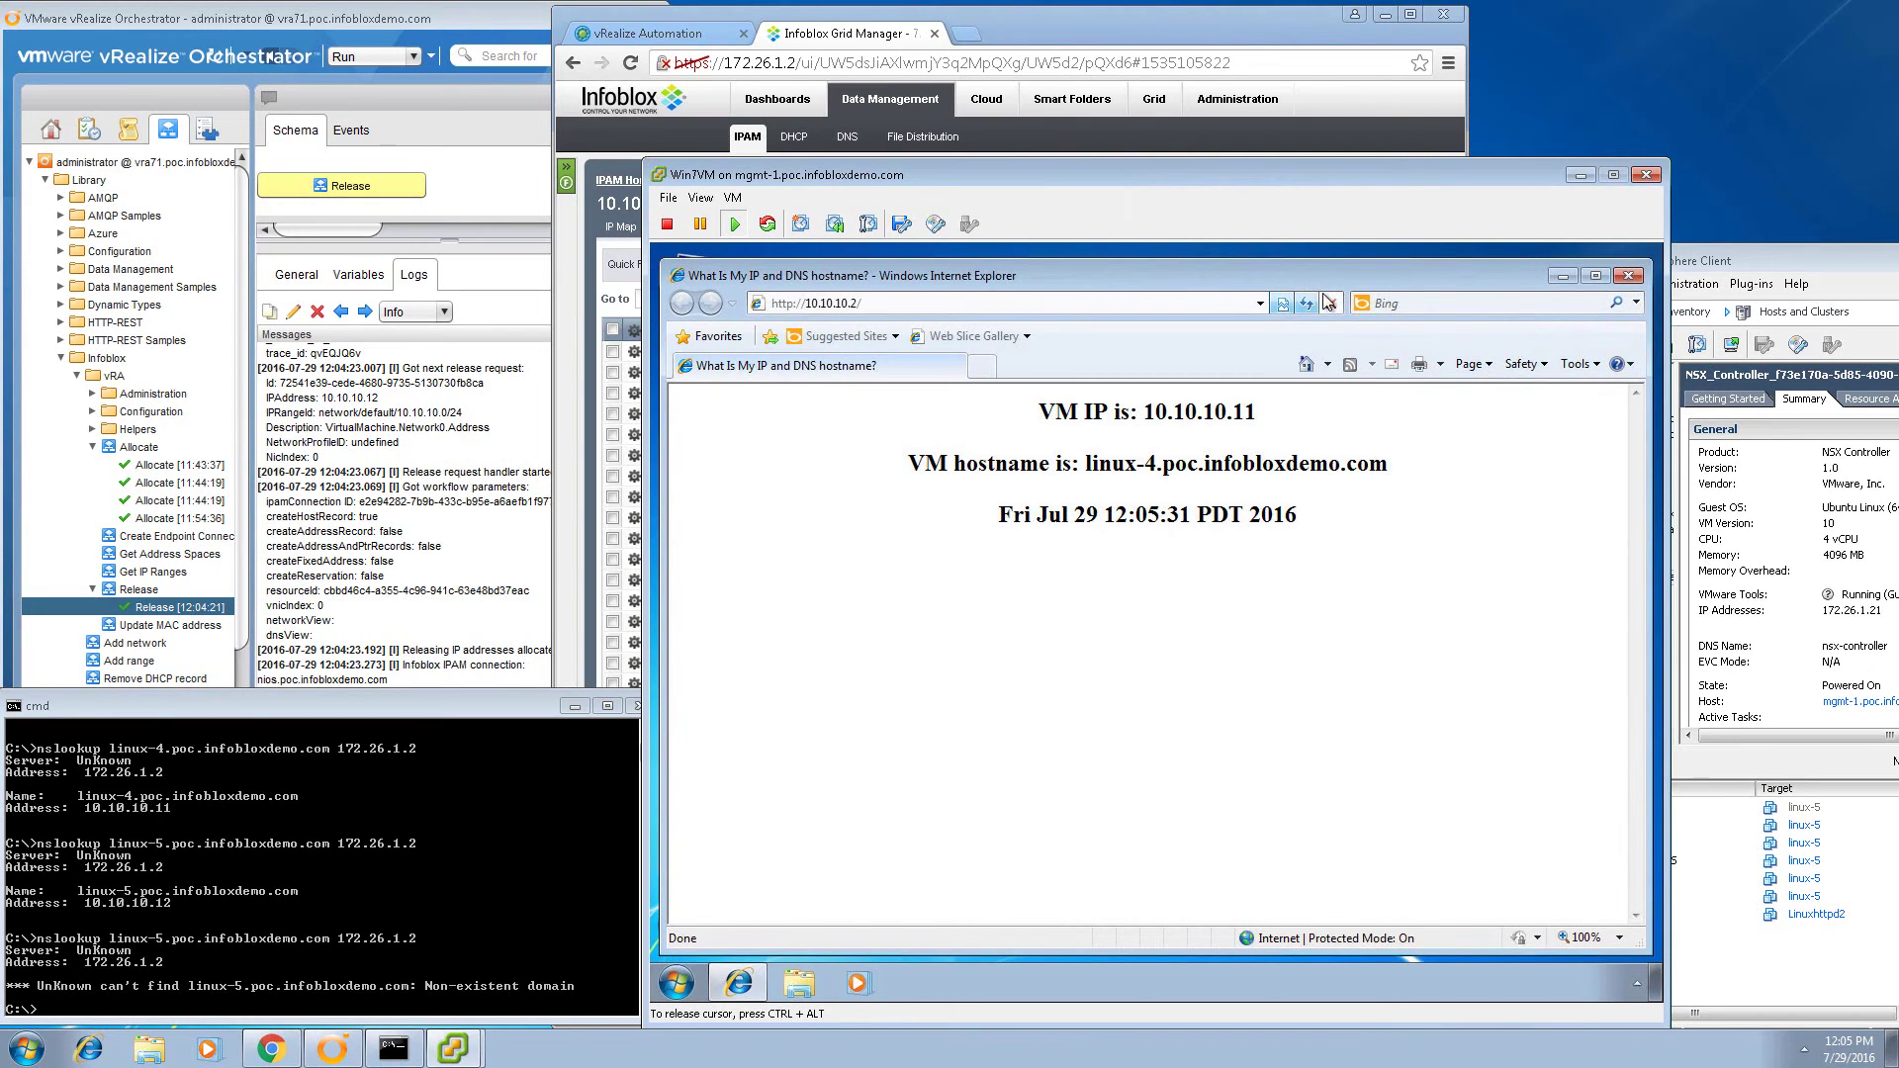
pyautogui.click(1197, 45)
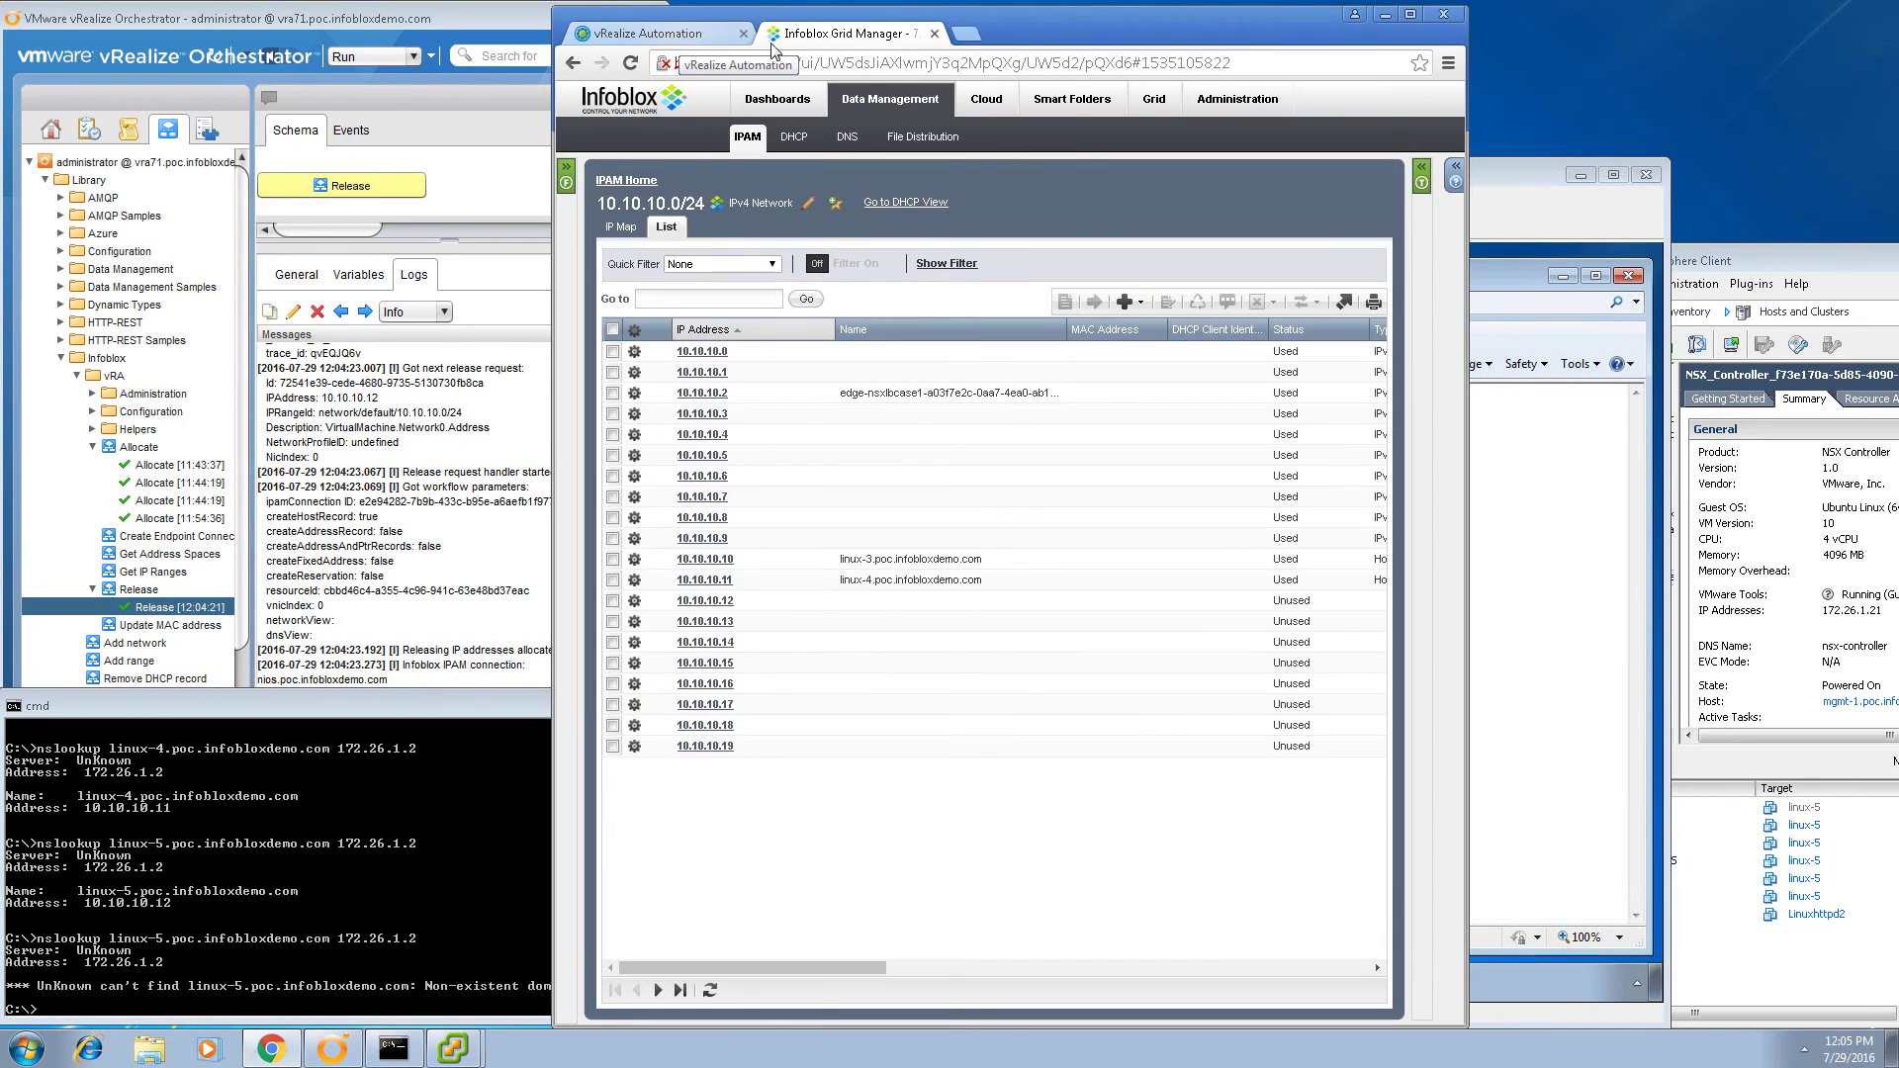
# Submit a Destroy request for the NSX-Load-Balancer deployment.
pyautogui.click(692, 35)
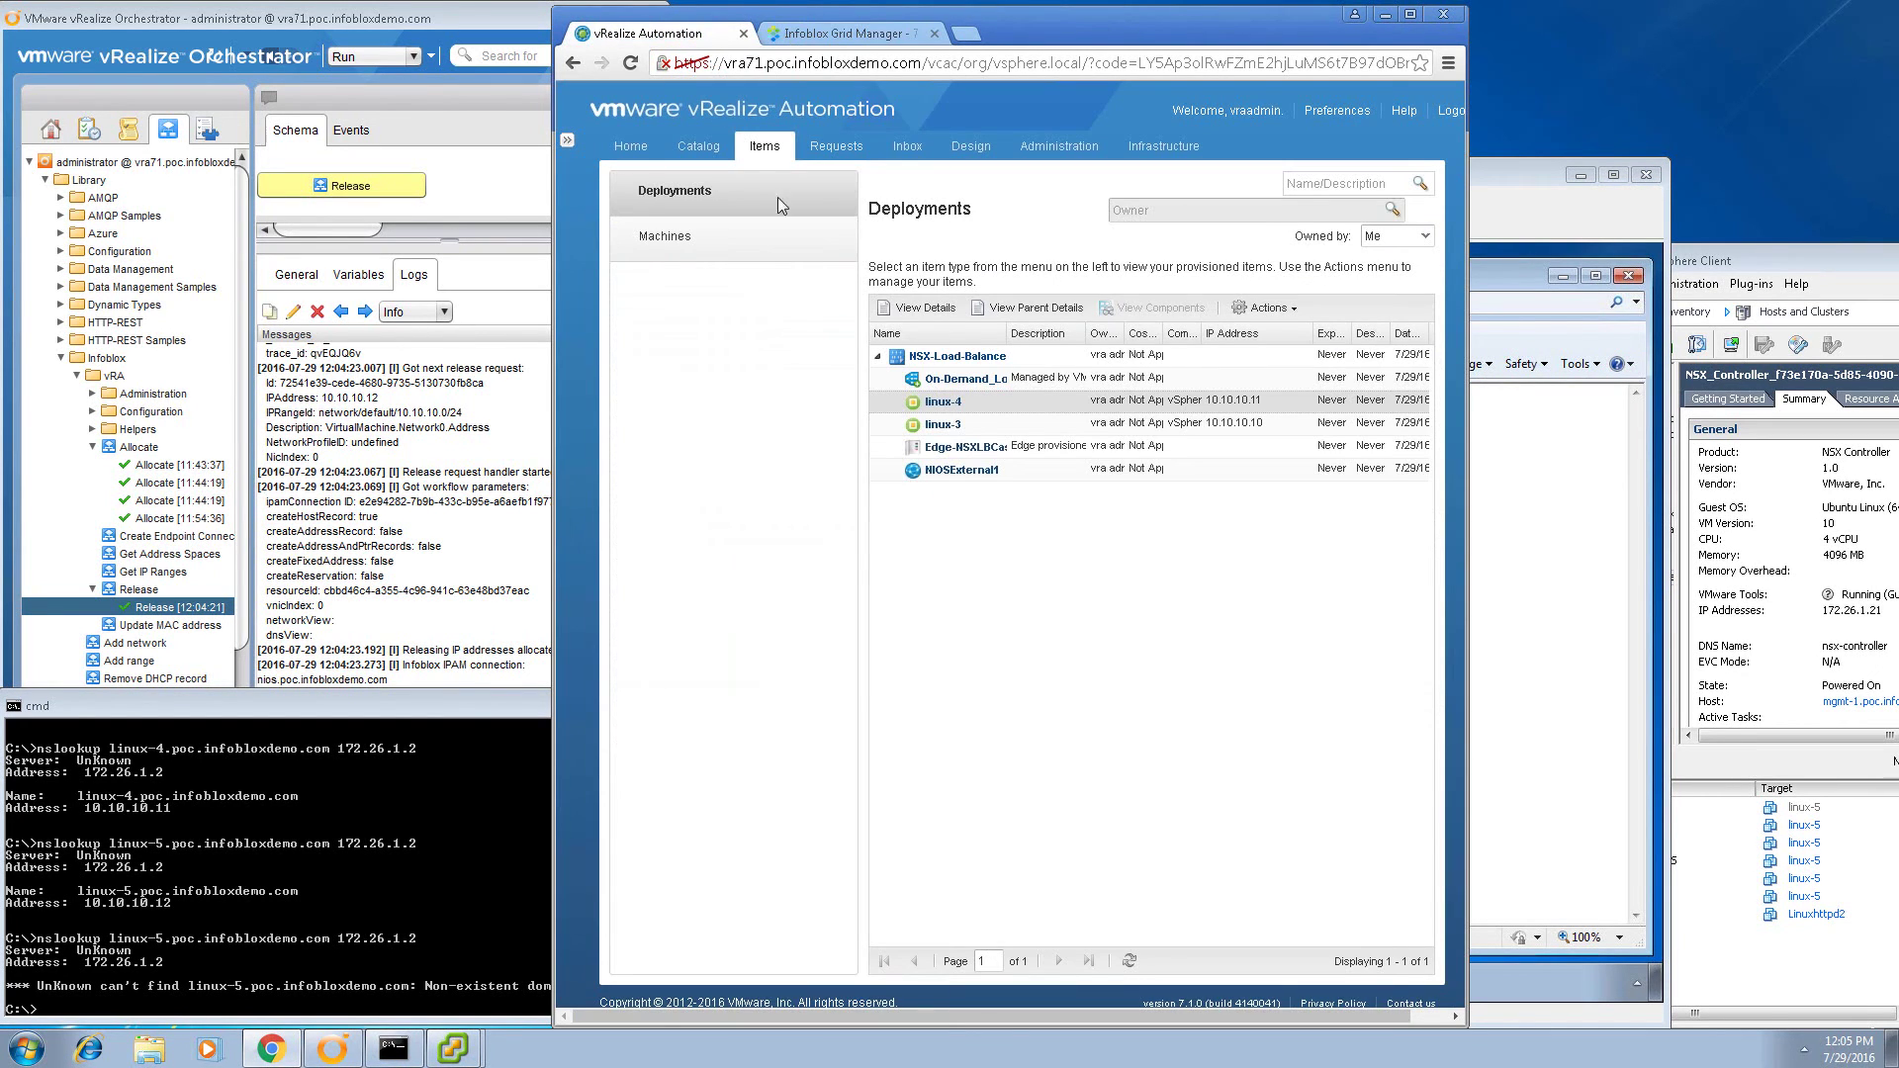
pyautogui.click(930, 360)
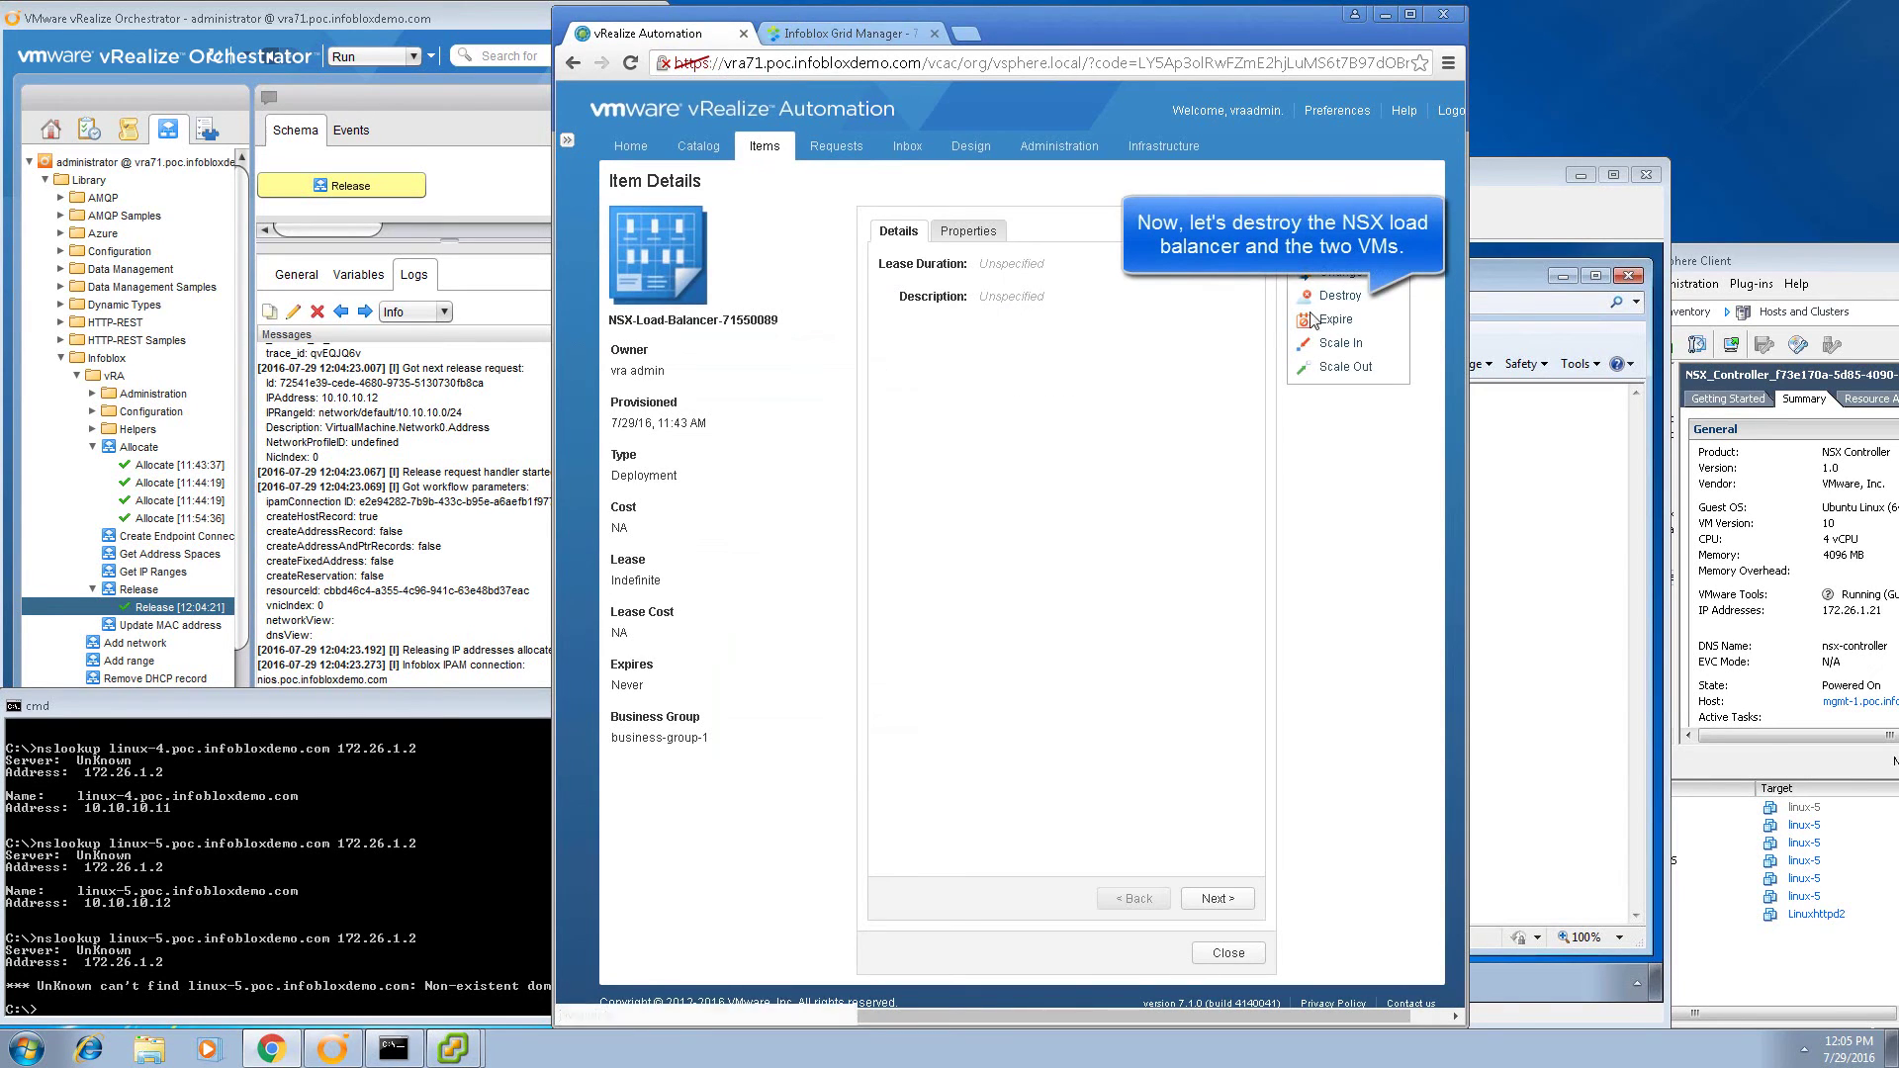
pyautogui.click(1340, 297)
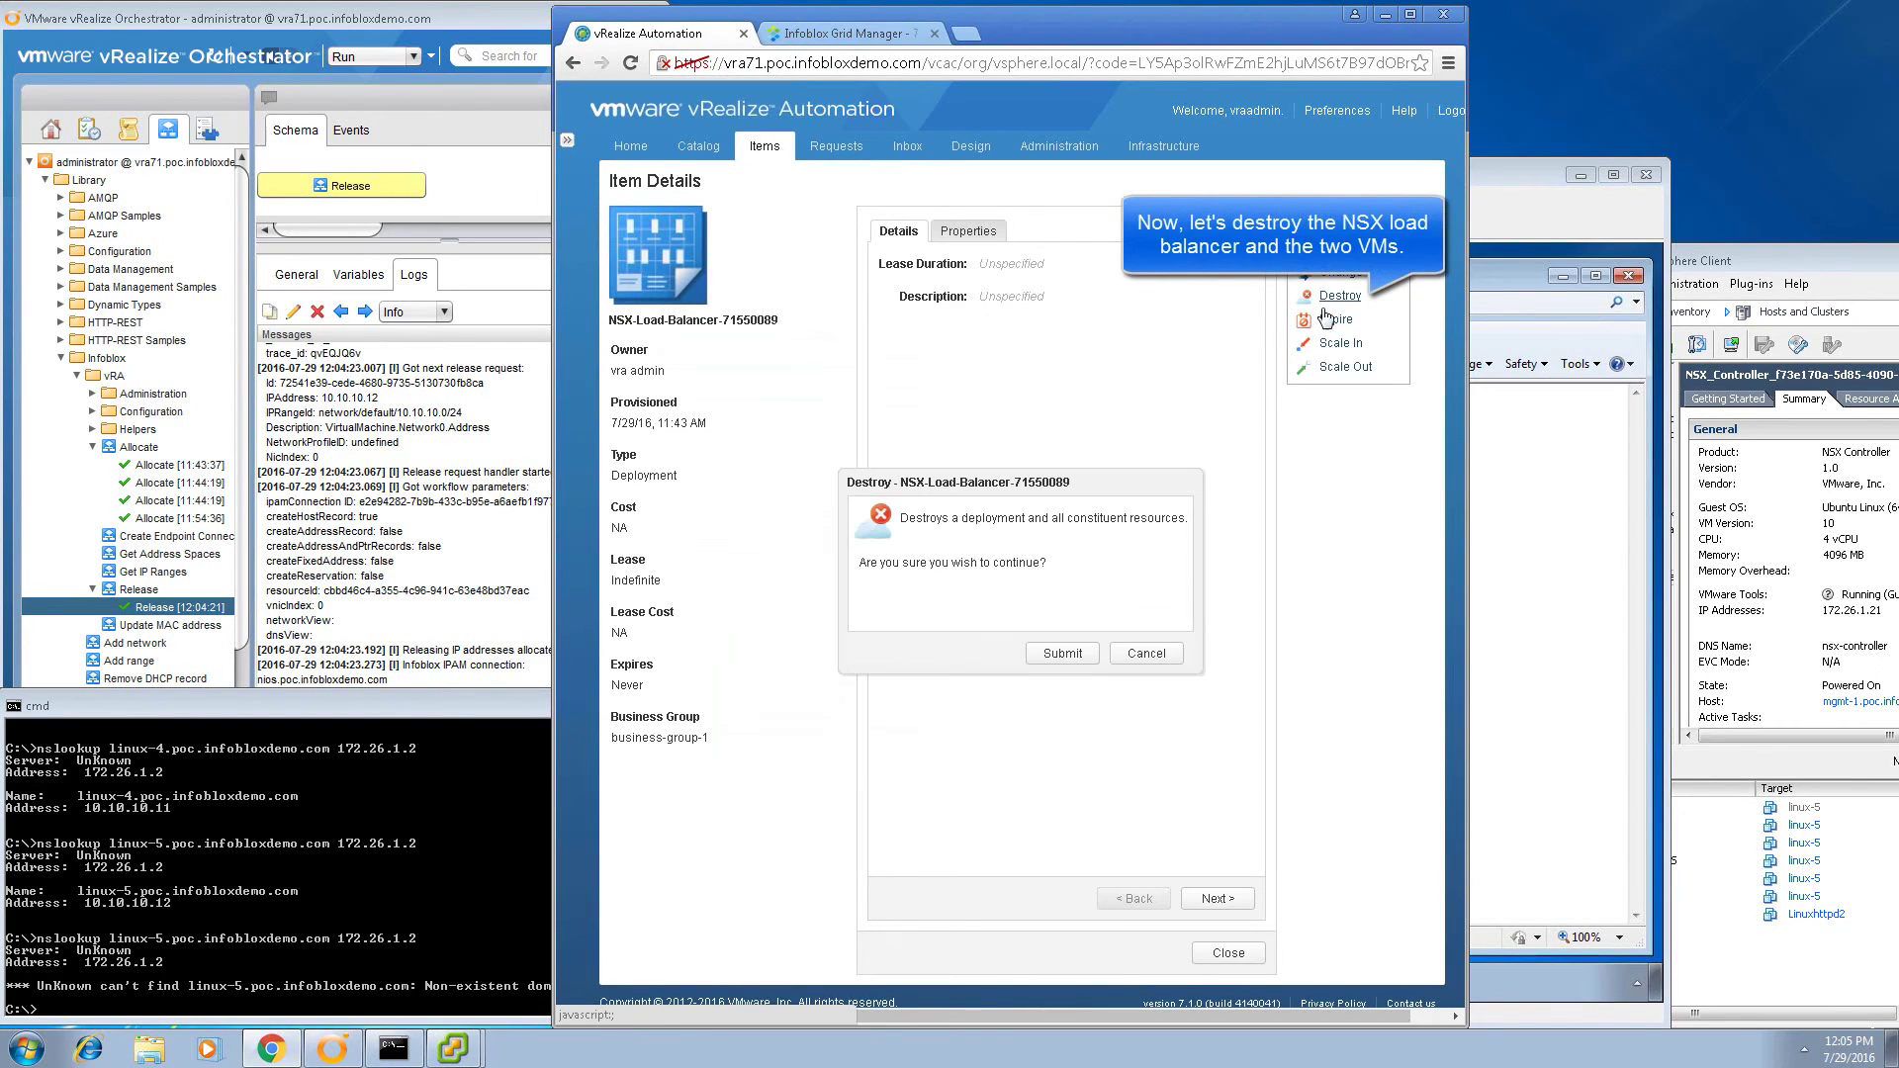
pyautogui.click(1072, 655)
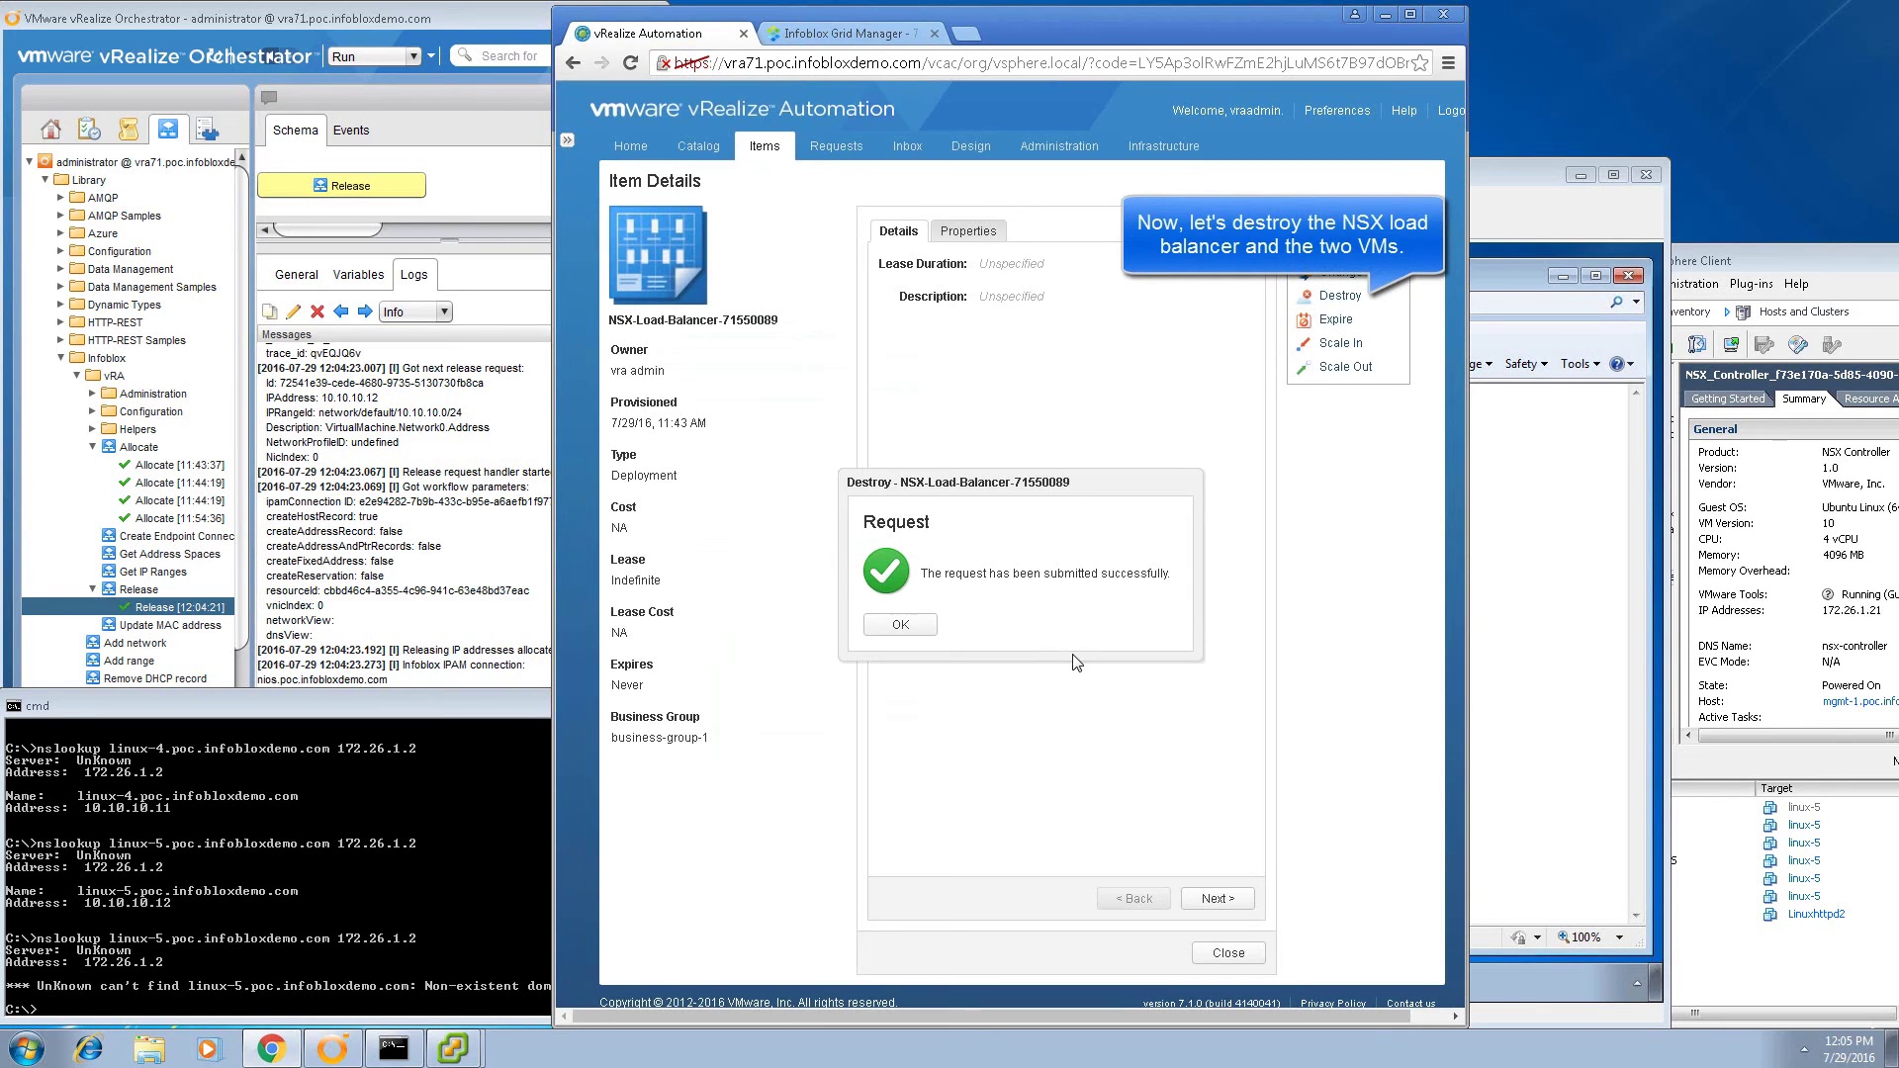
pyautogui.click(925, 635)
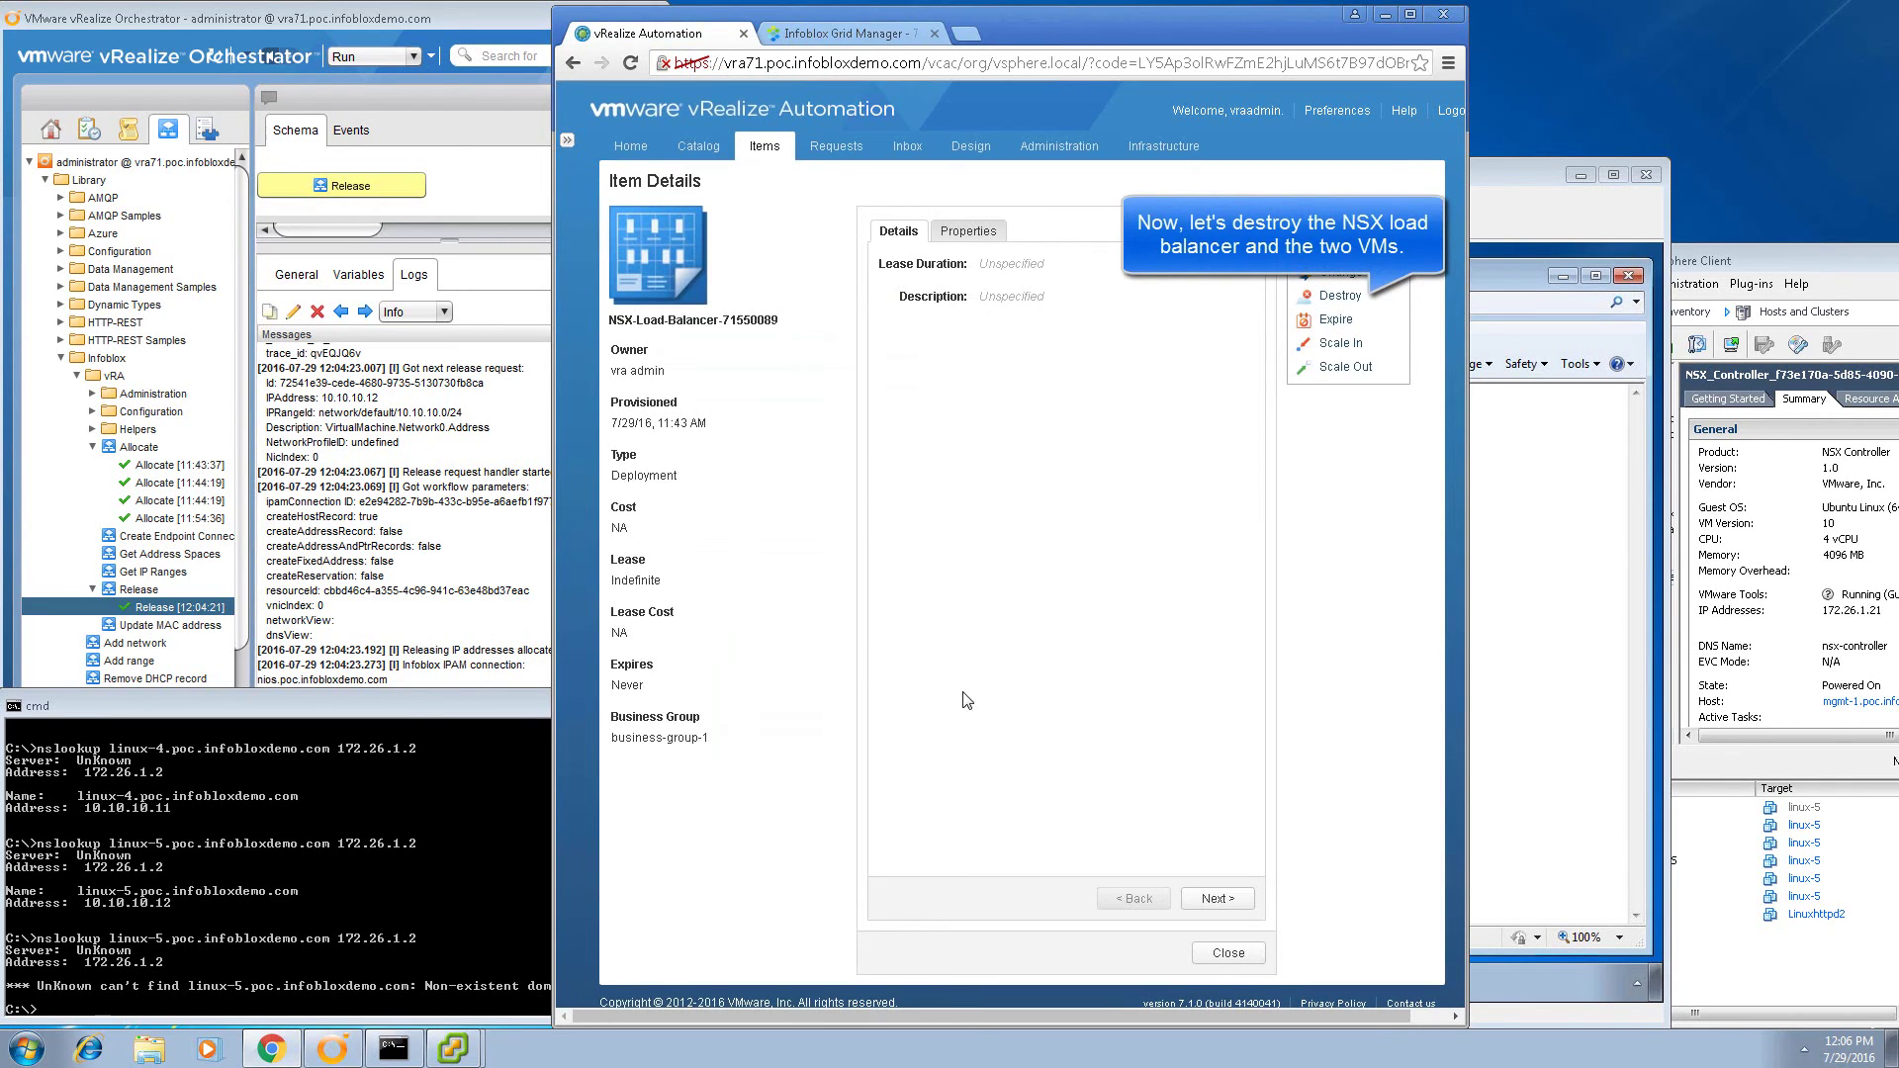
pyautogui.click(1228, 952)
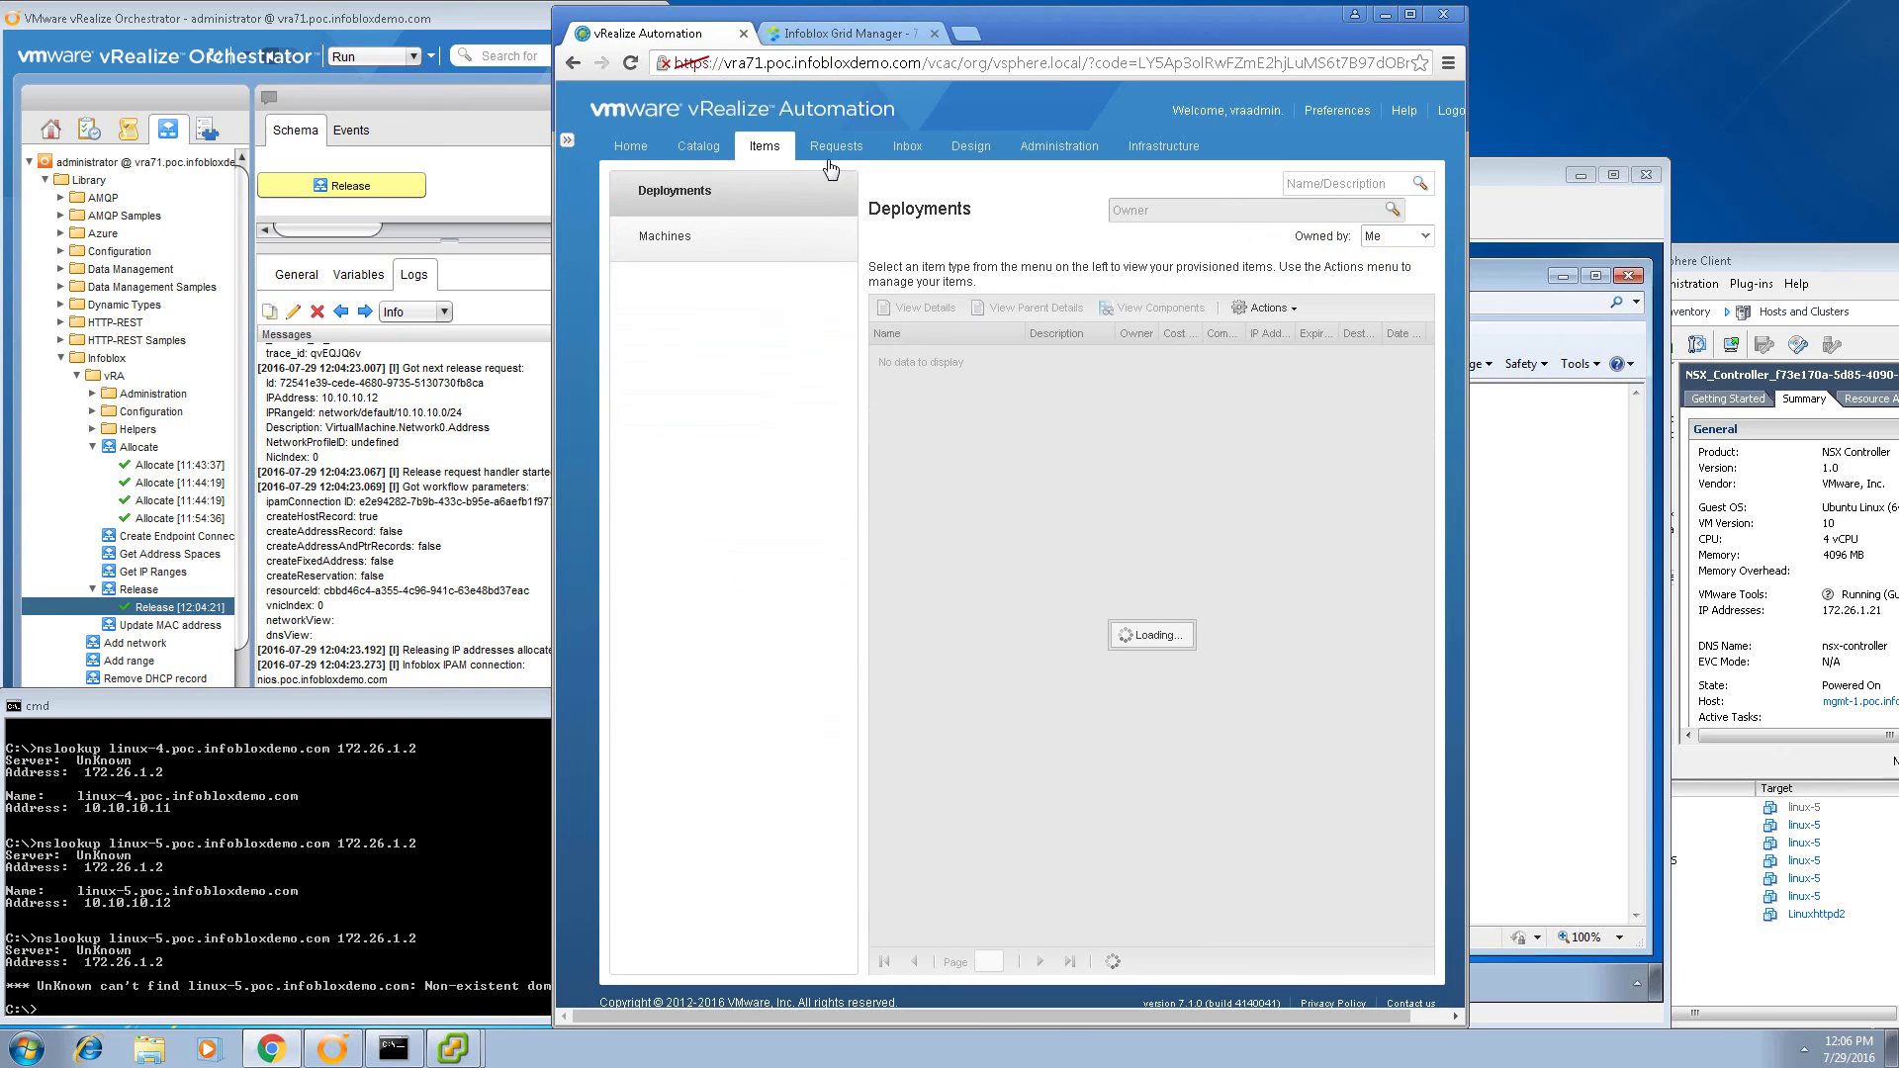
# Select destroy request 81 and check its progress in vSphere and Orchestrator.
pyautogui.click(830, 150)
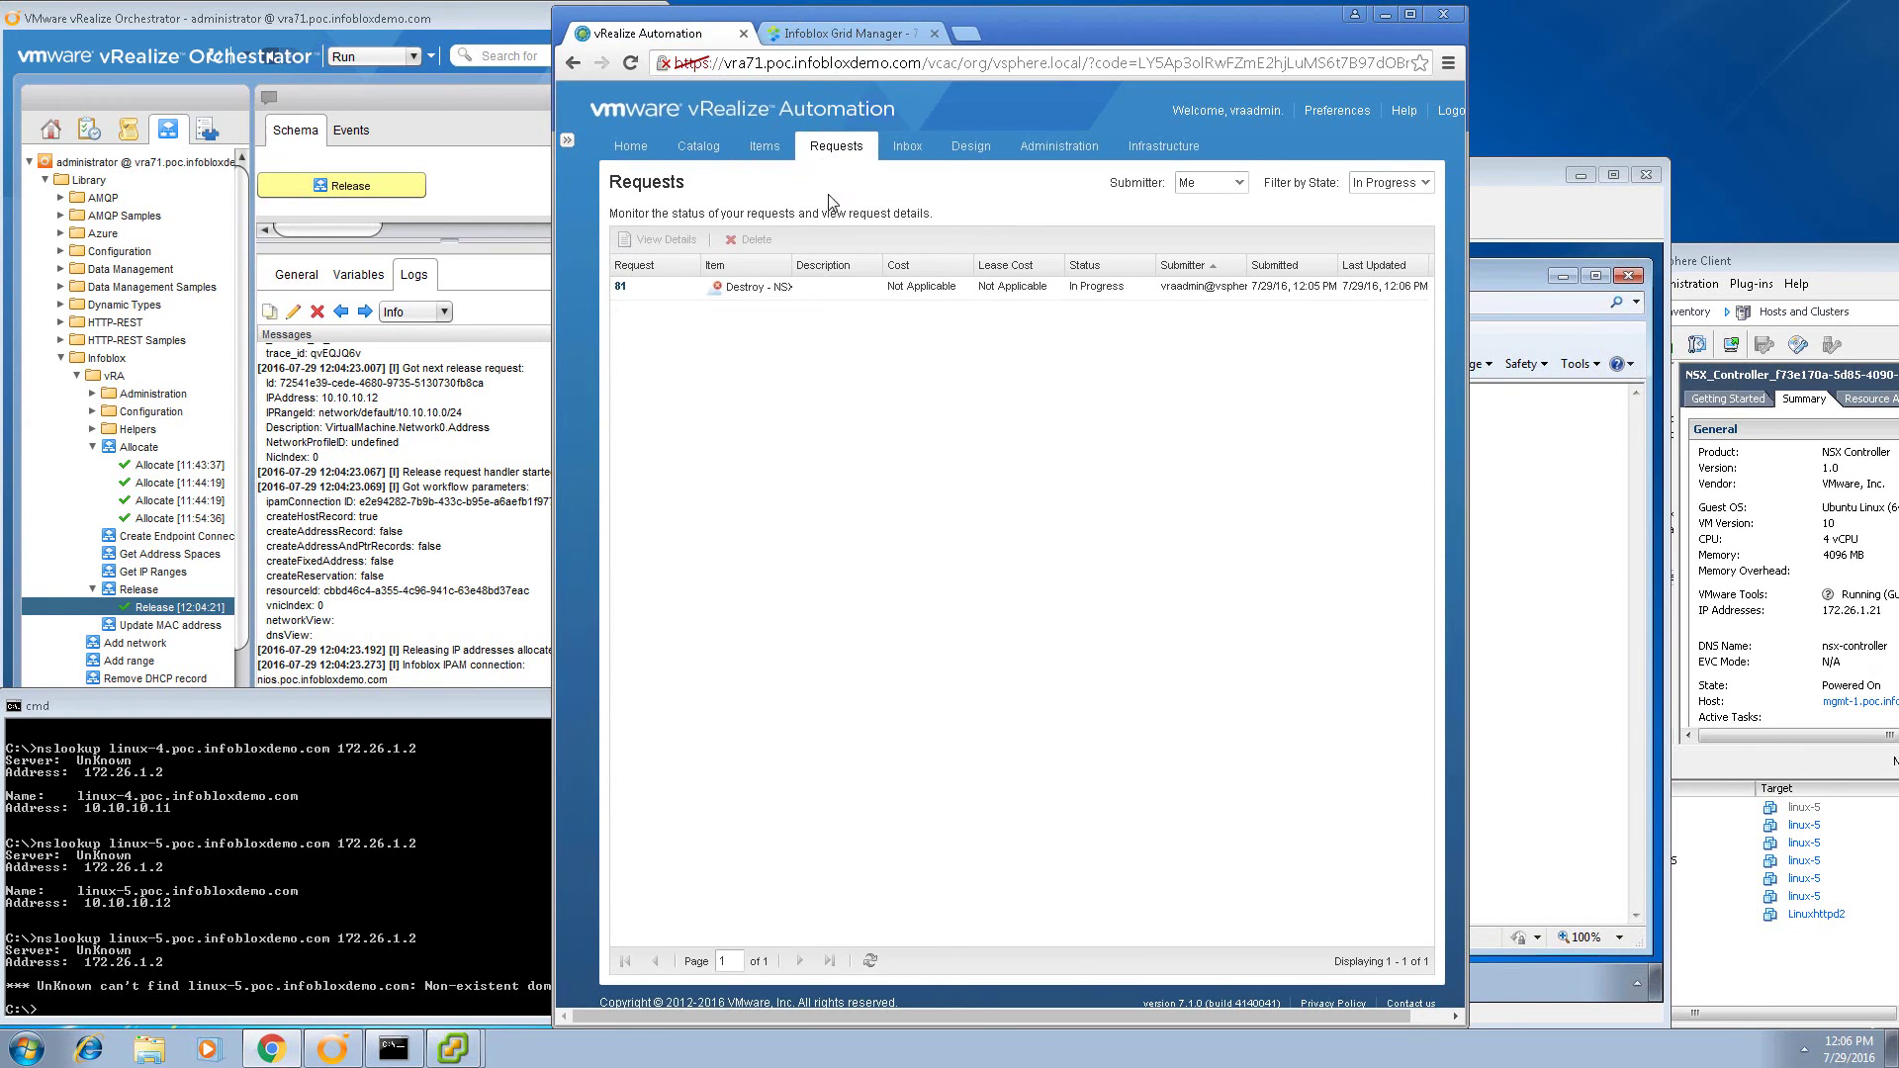
pyautogui.click(1052, 288)
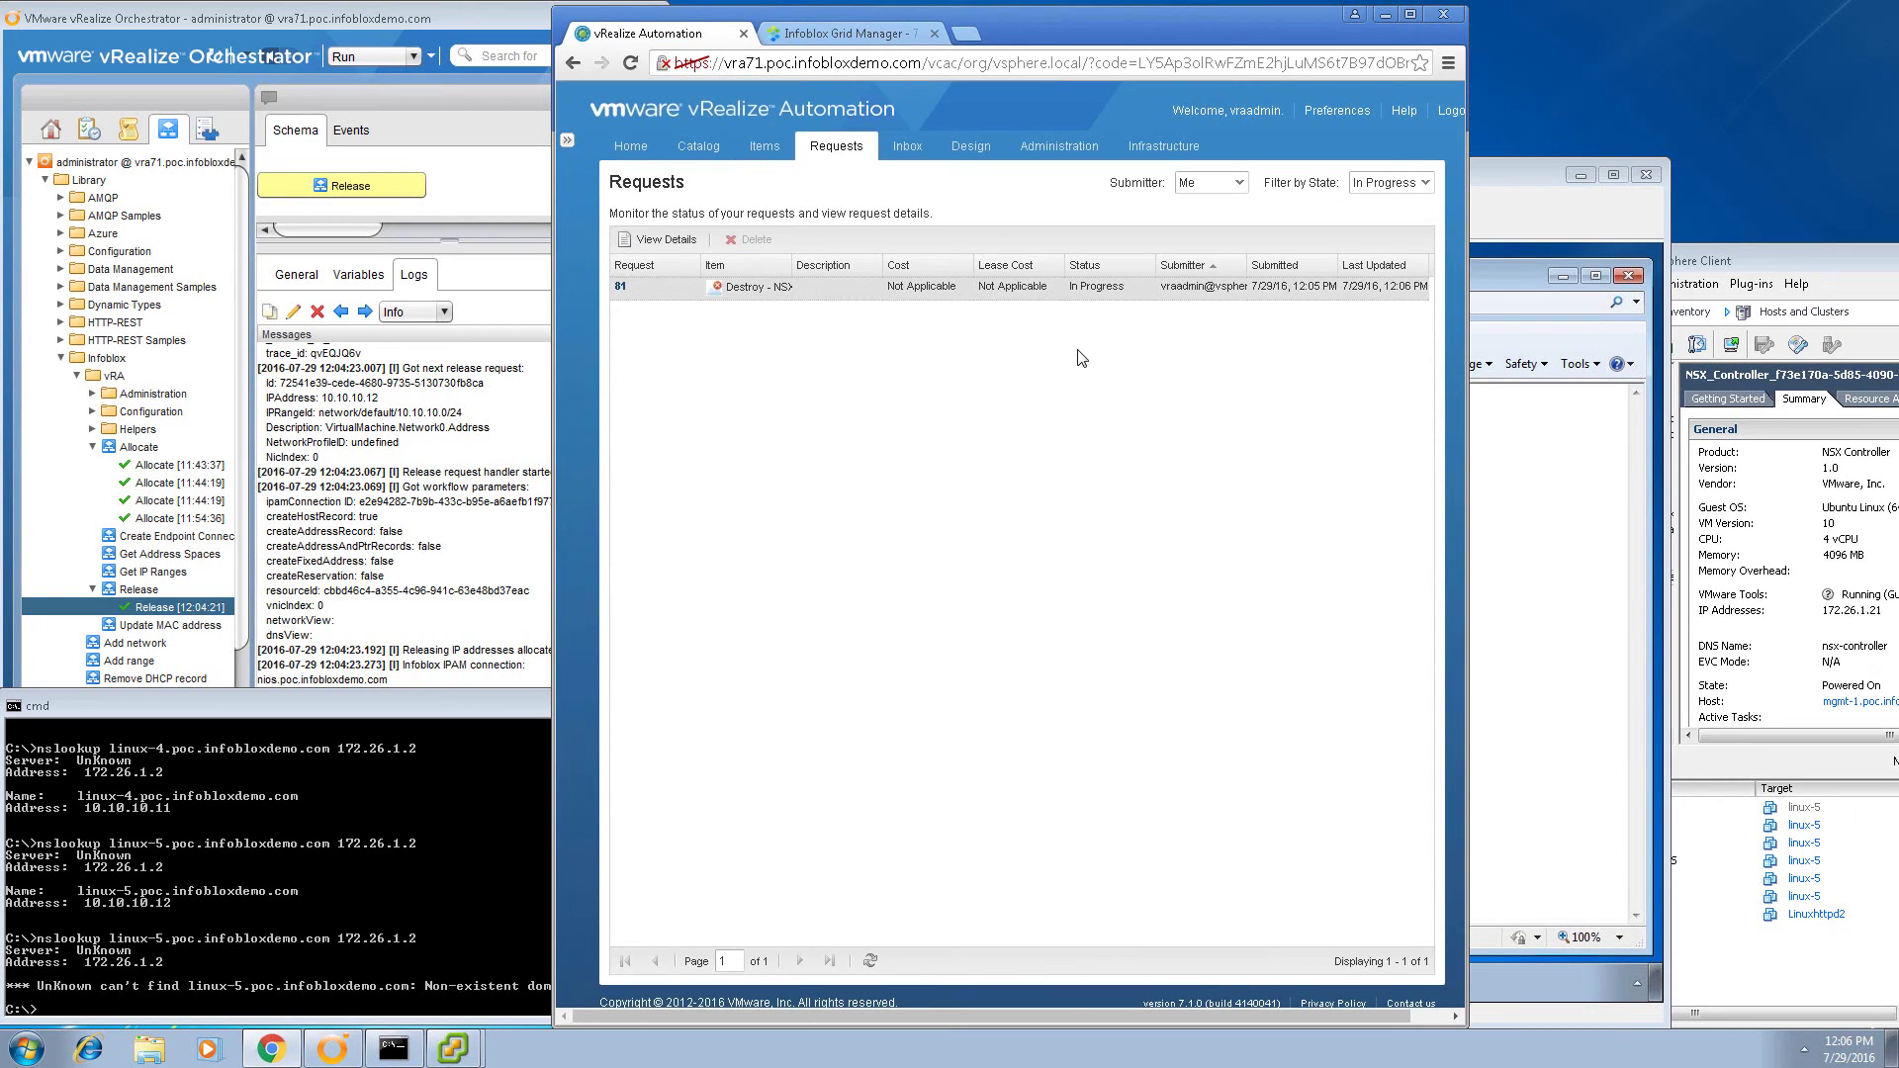
pyautogui.click(1747, 263)
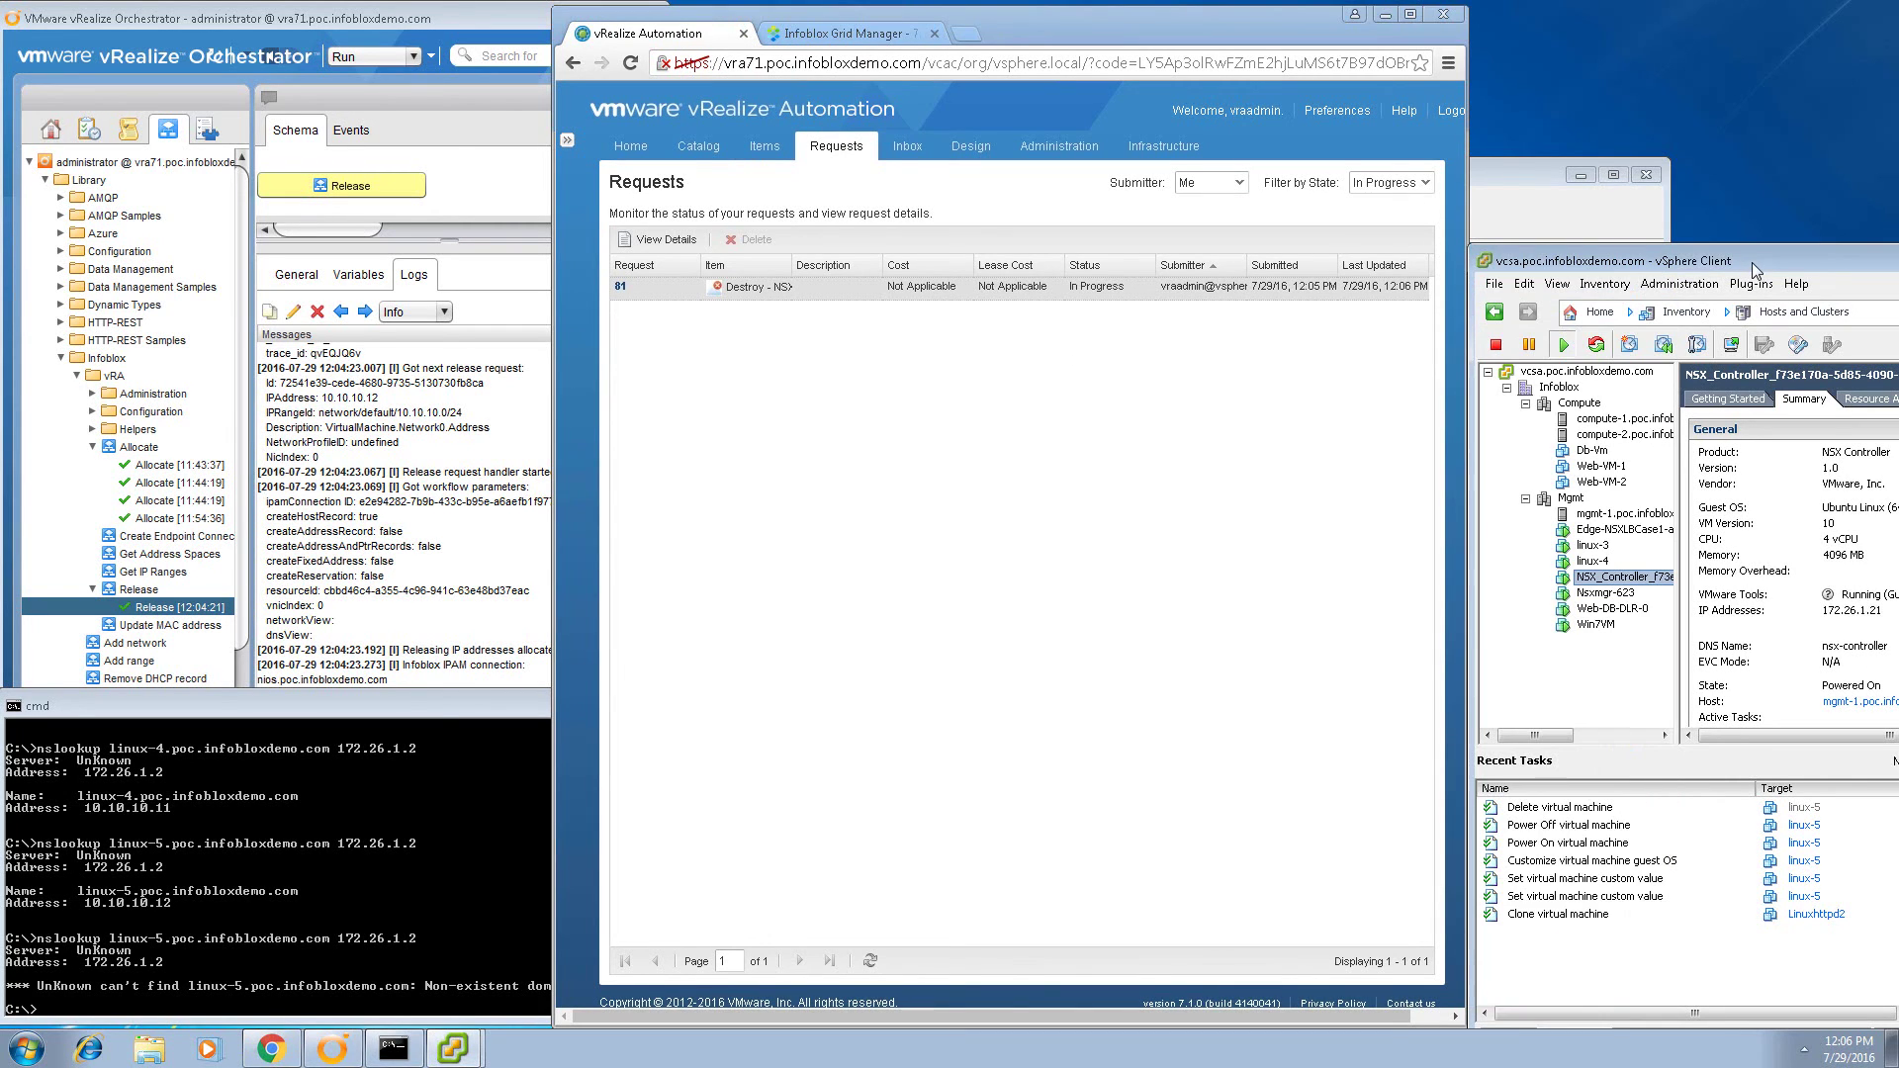
pyautogui.click(315, 20)
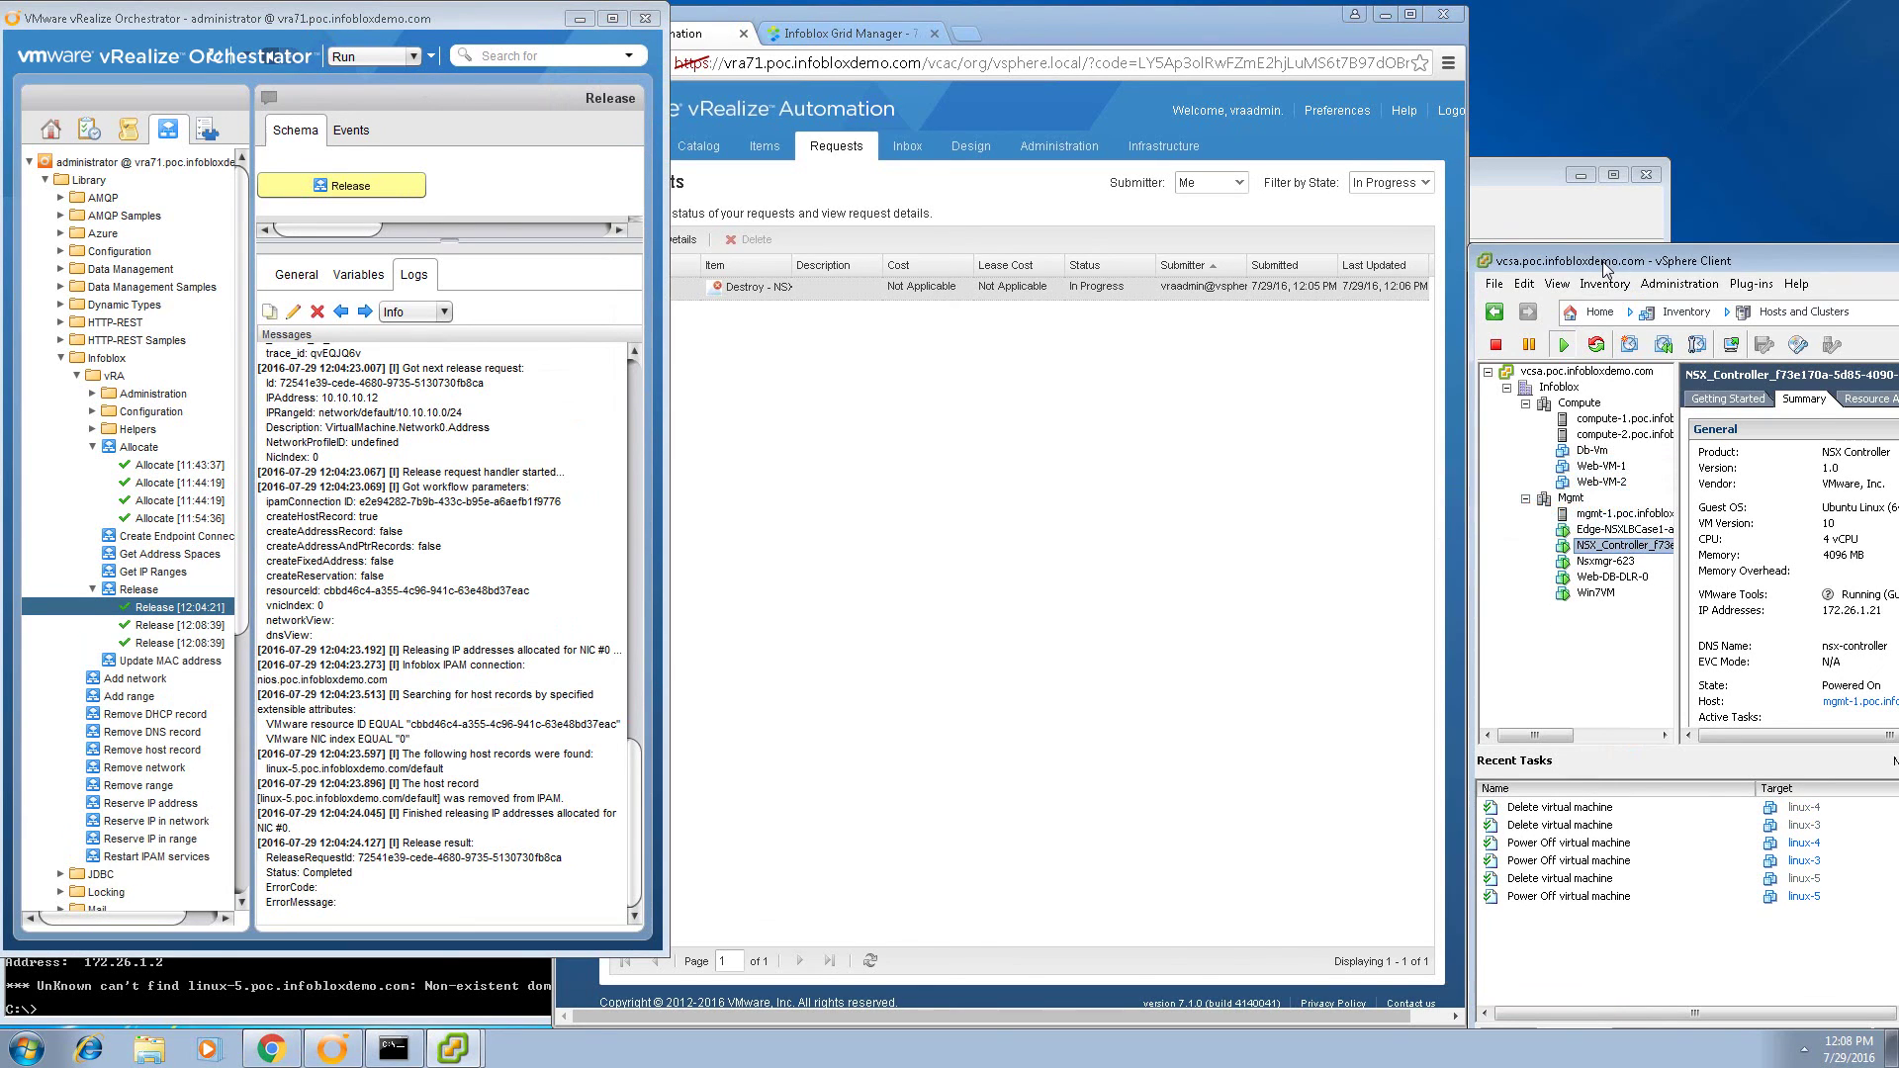
# Read the logs of the two 12:08:39 Release runs and the 12:09:19 run, then refresh IPAM.
pyautogui.click(191, 627)
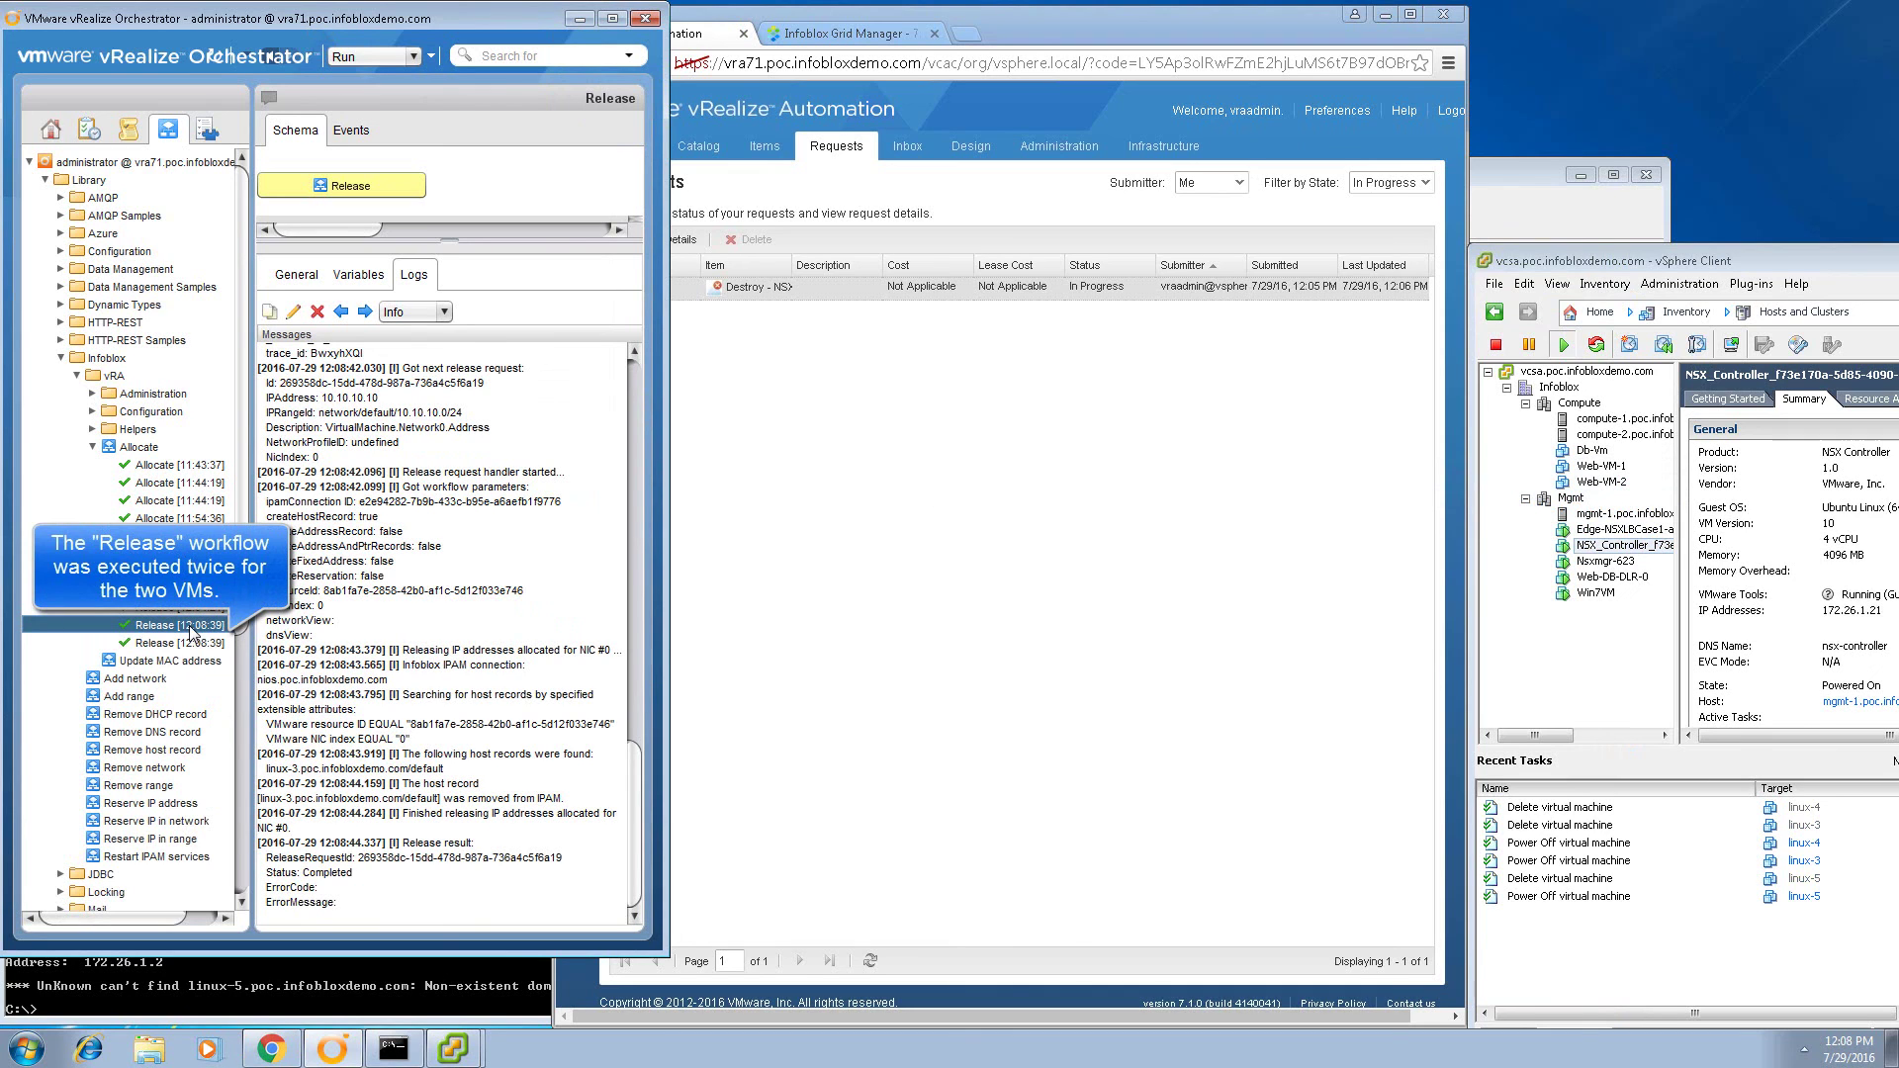
pyautogui.click(187, 644)
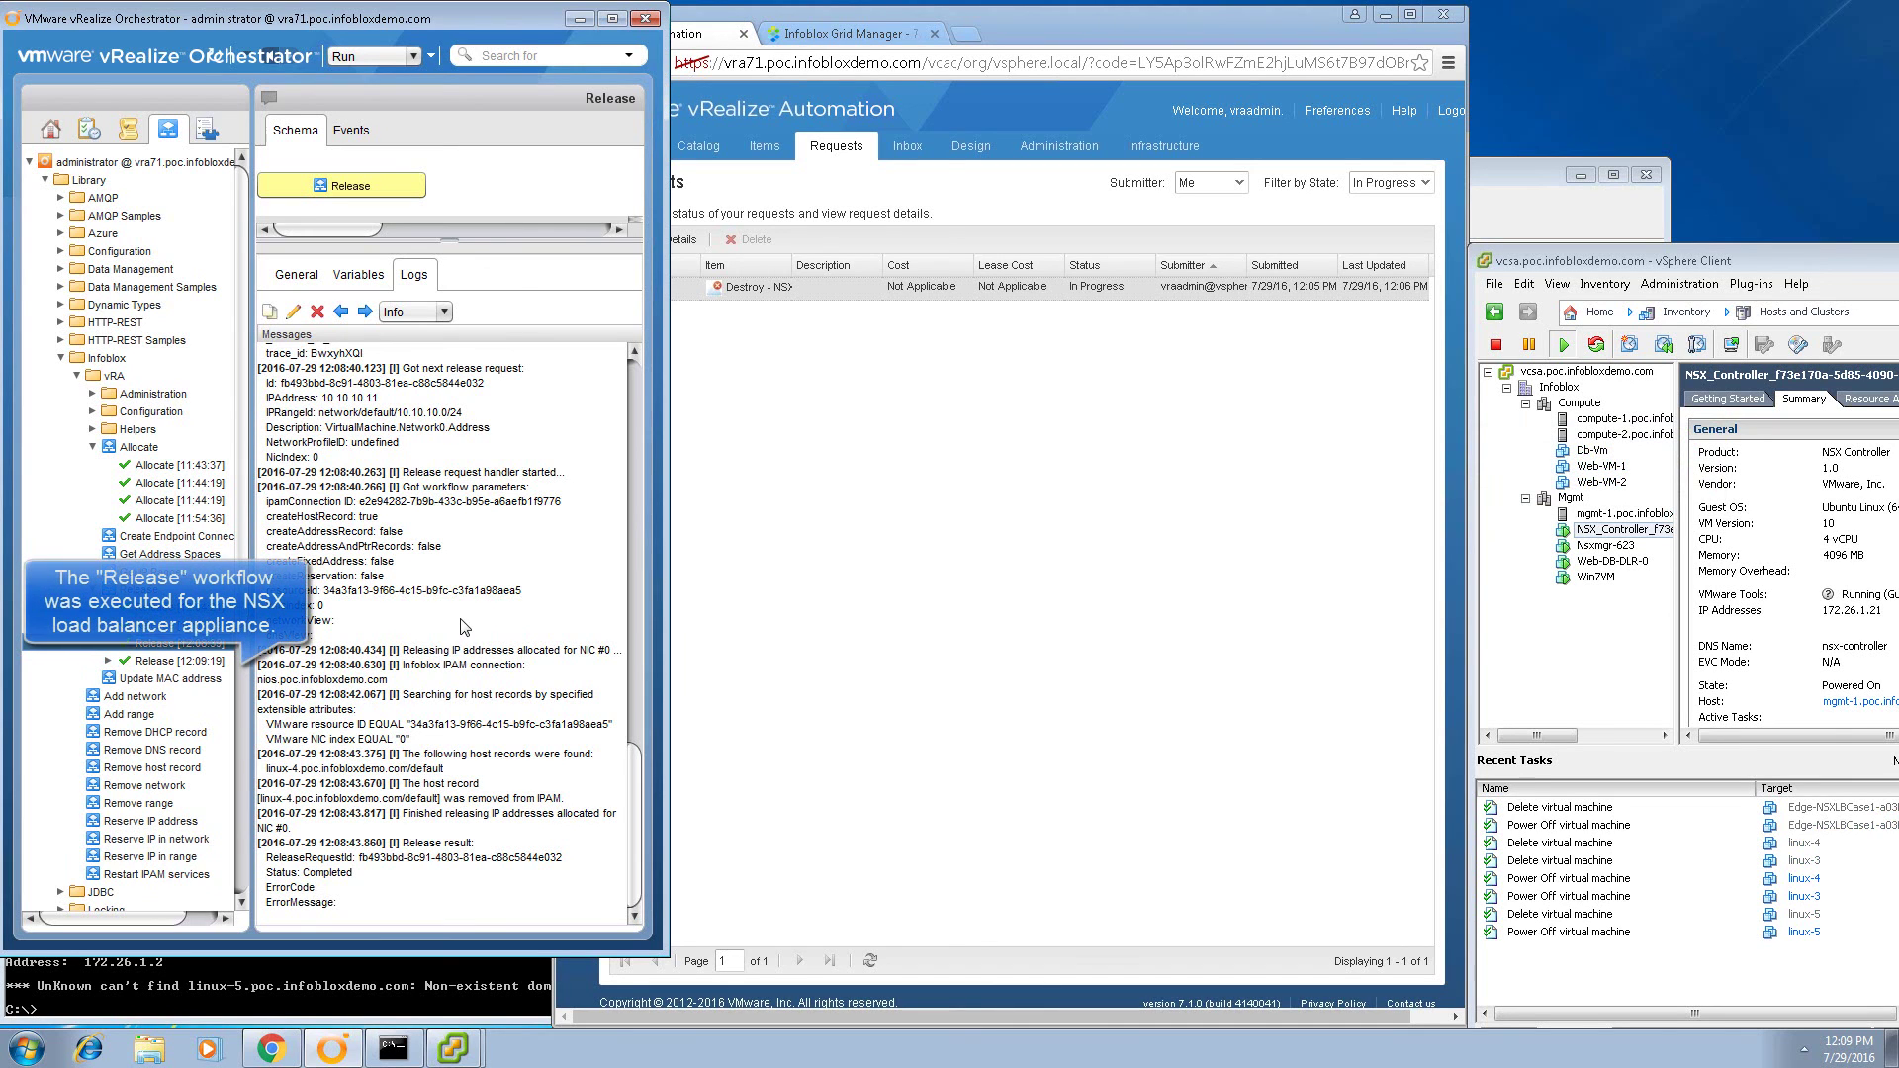
pyautogui.click(190, 667)
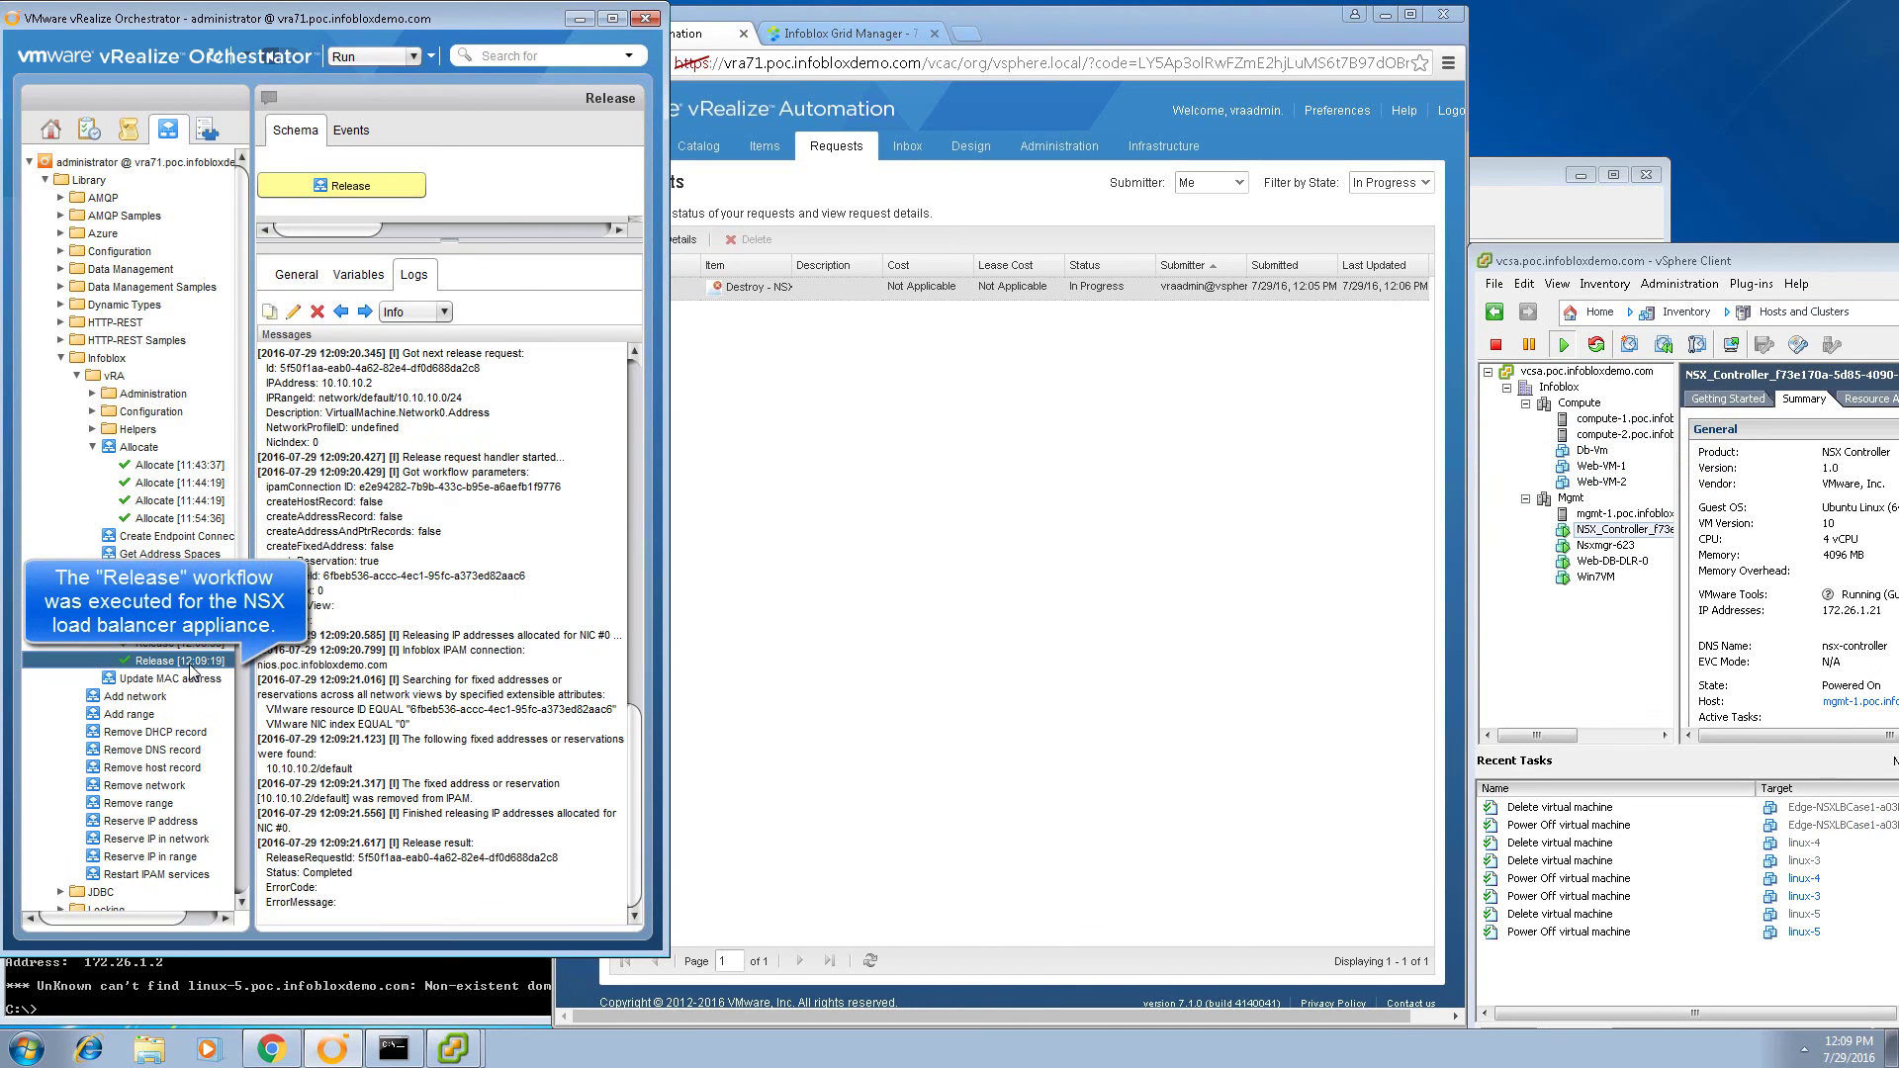
pyautogui.click(830, 37)
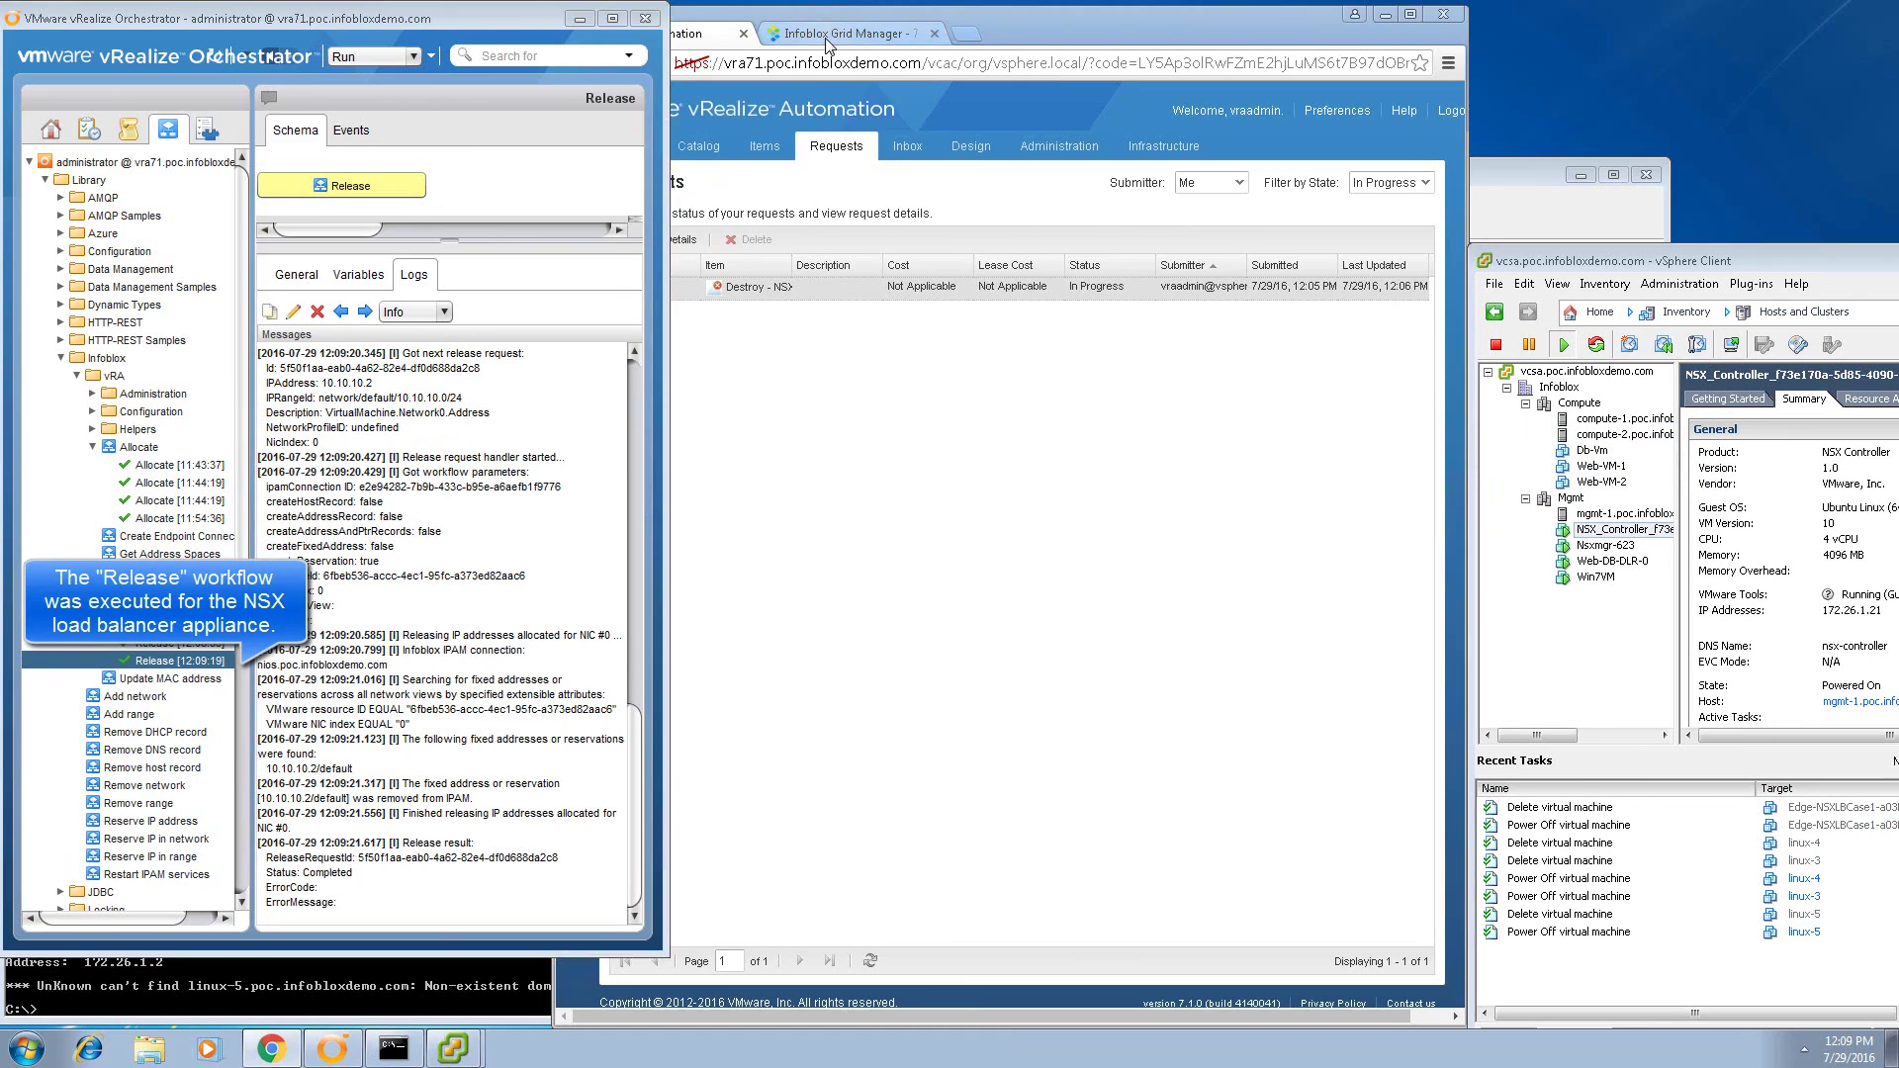
pyautogui.click(709, 990)
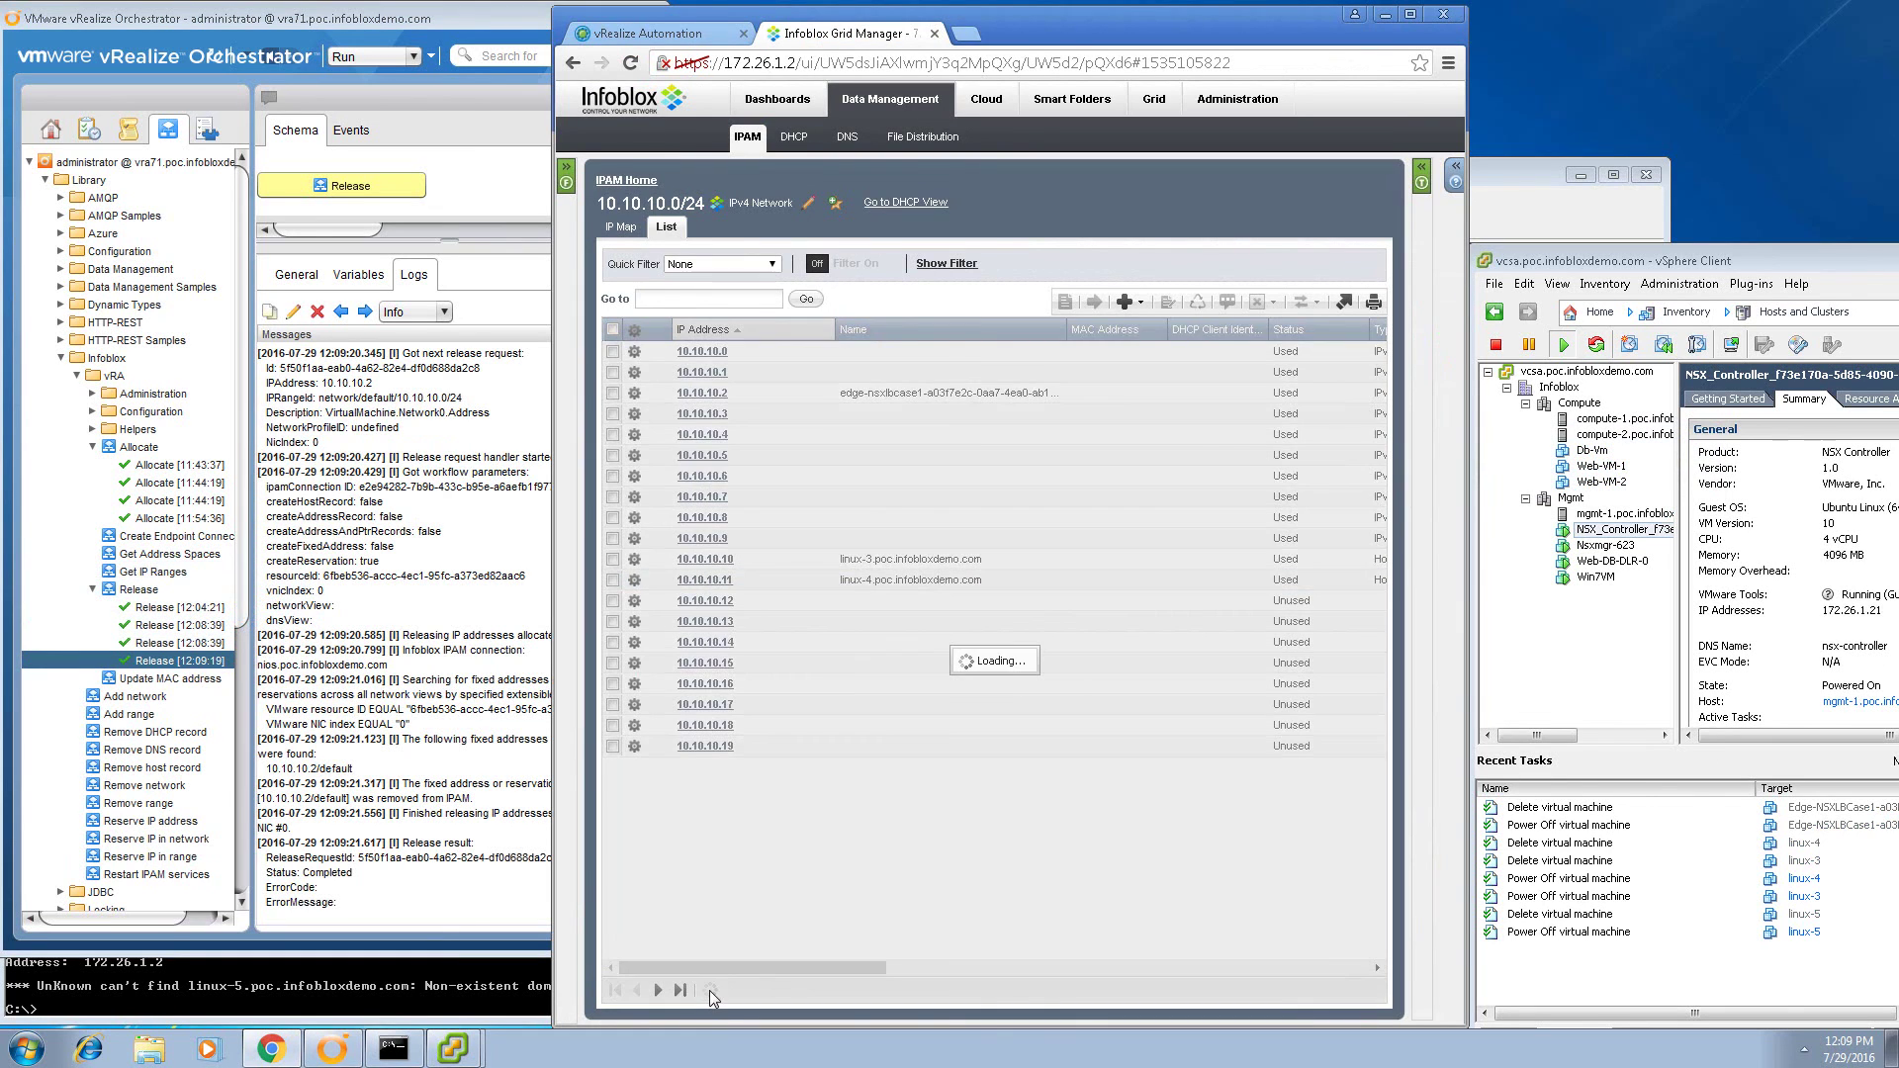